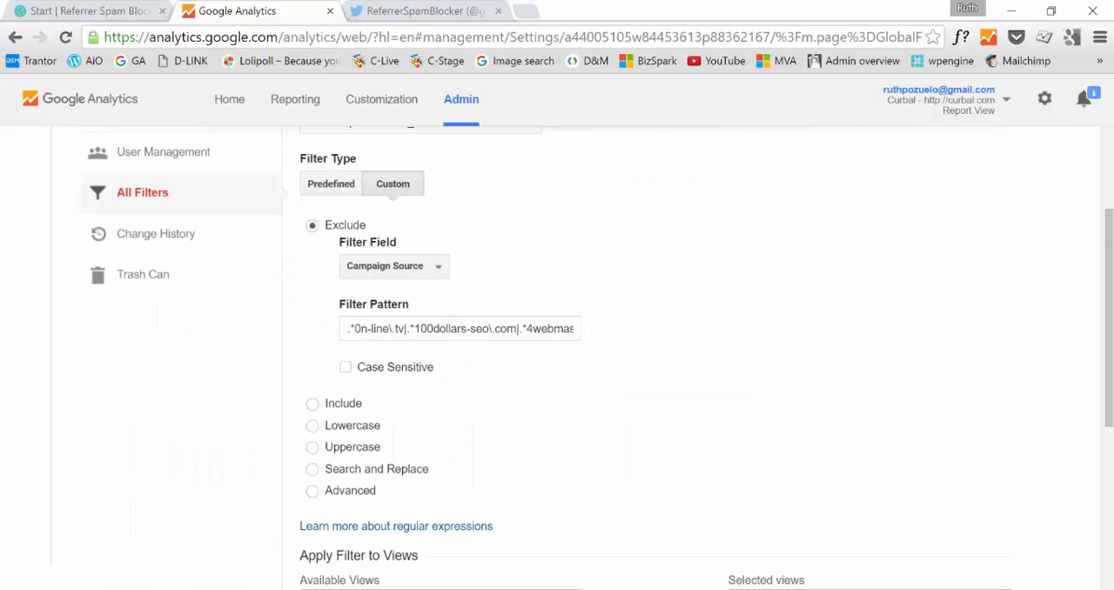
Switch to the Referrer Spam Blocker site and go to its home page
click(97, 11)
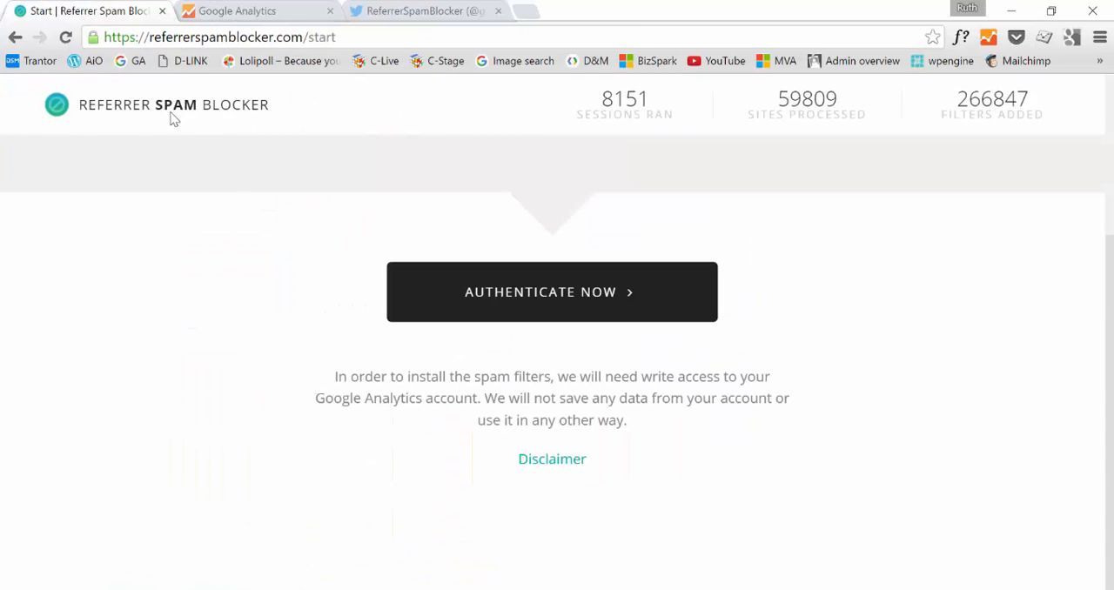
click(159, 113)
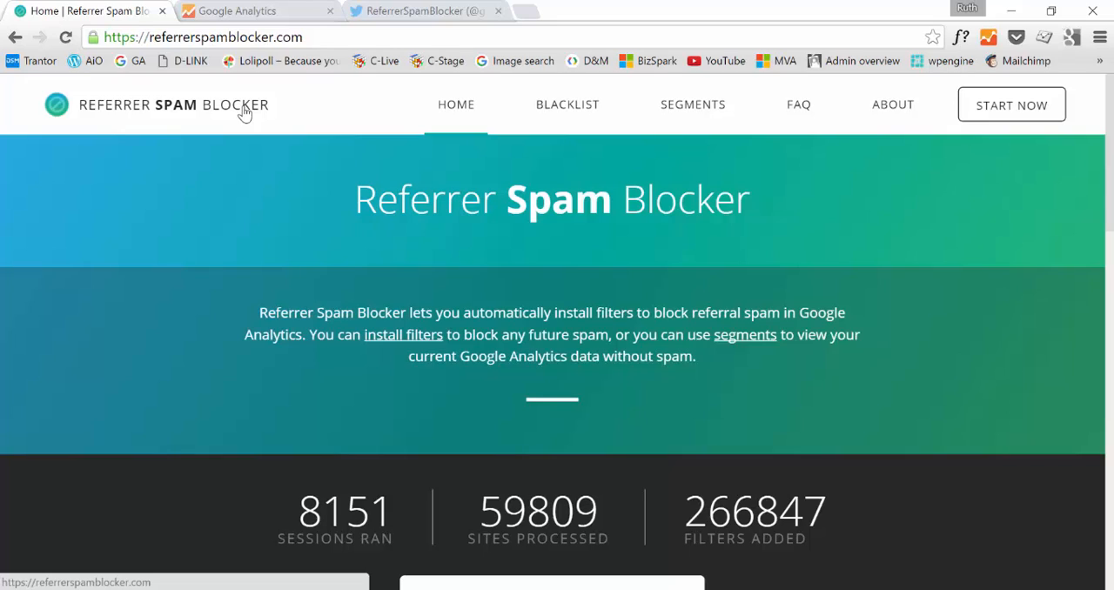
Switch to Google Analytics, open the referralspamblocker_1 filter from the account's filter list and examine its full filter pattern
click(236, 12)
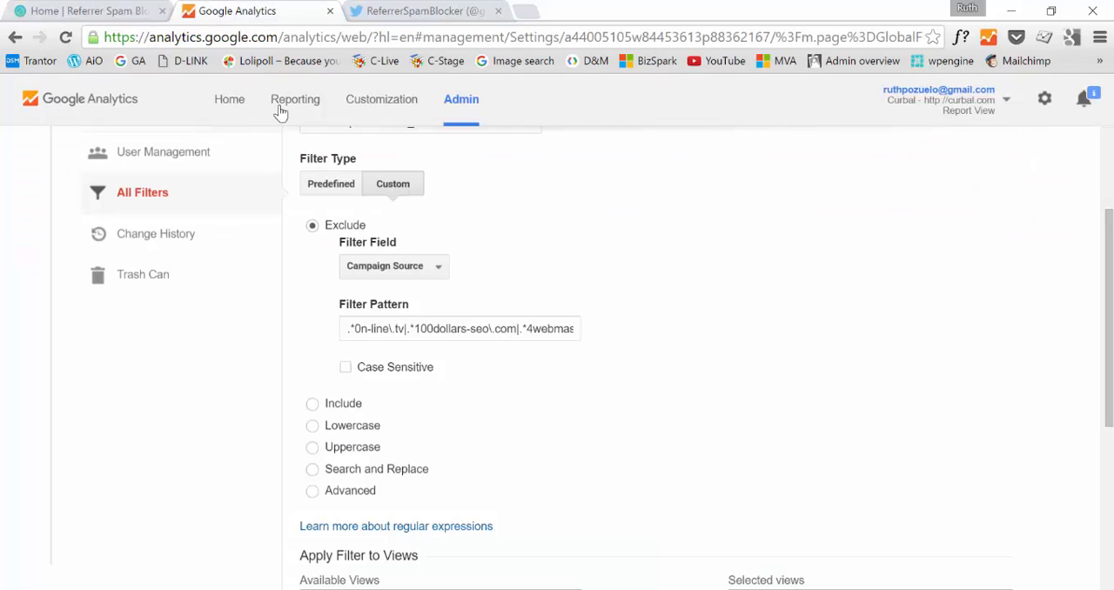
click(150, 203)
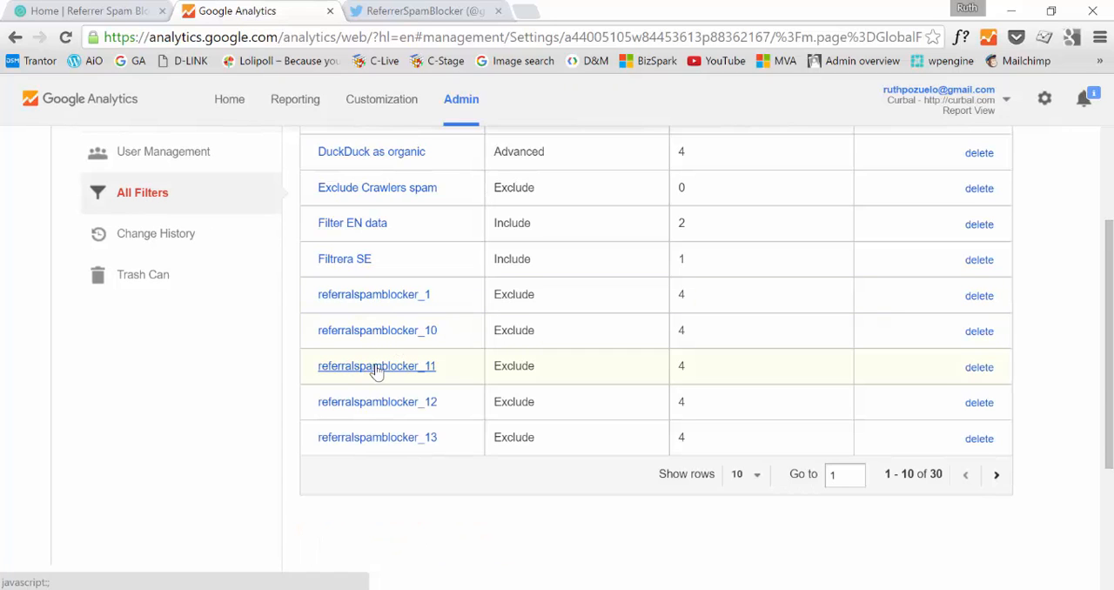
click(373, 305)
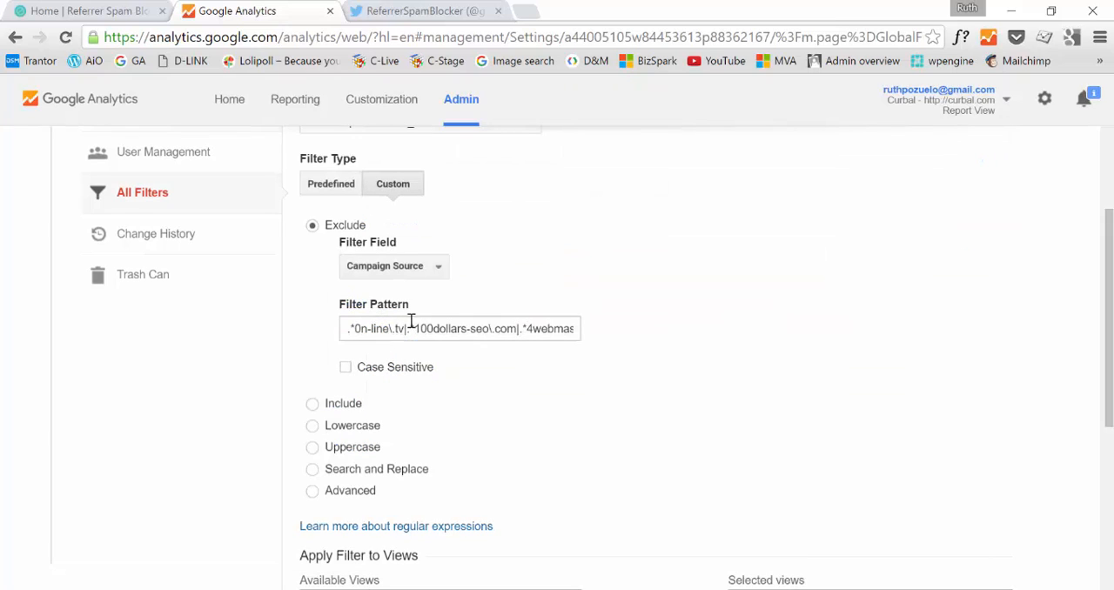
drag(373, 328, 601, 324)
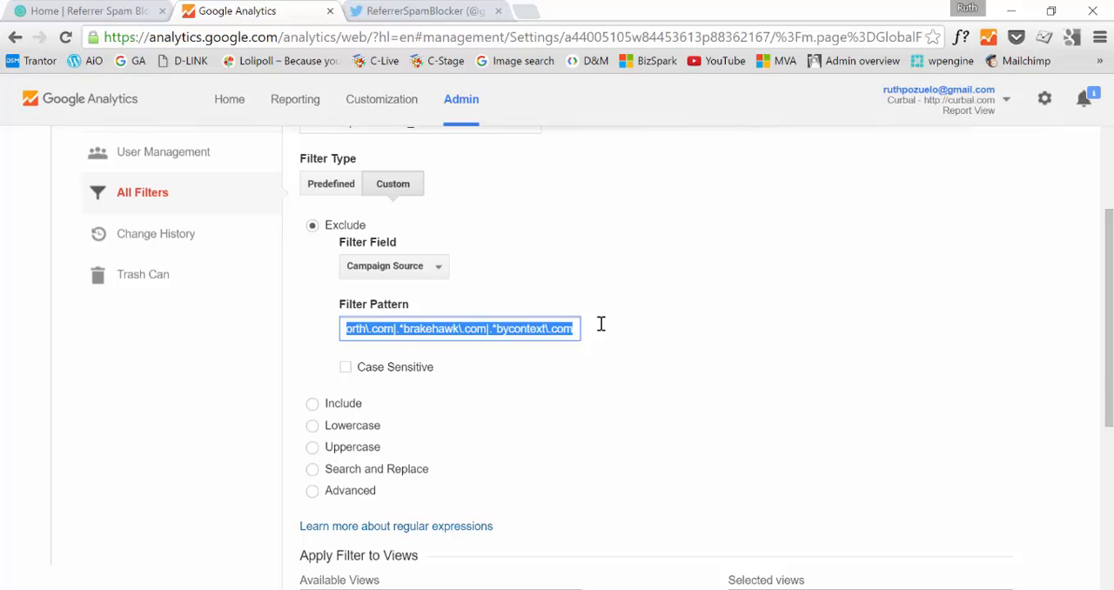
click(751, 316)
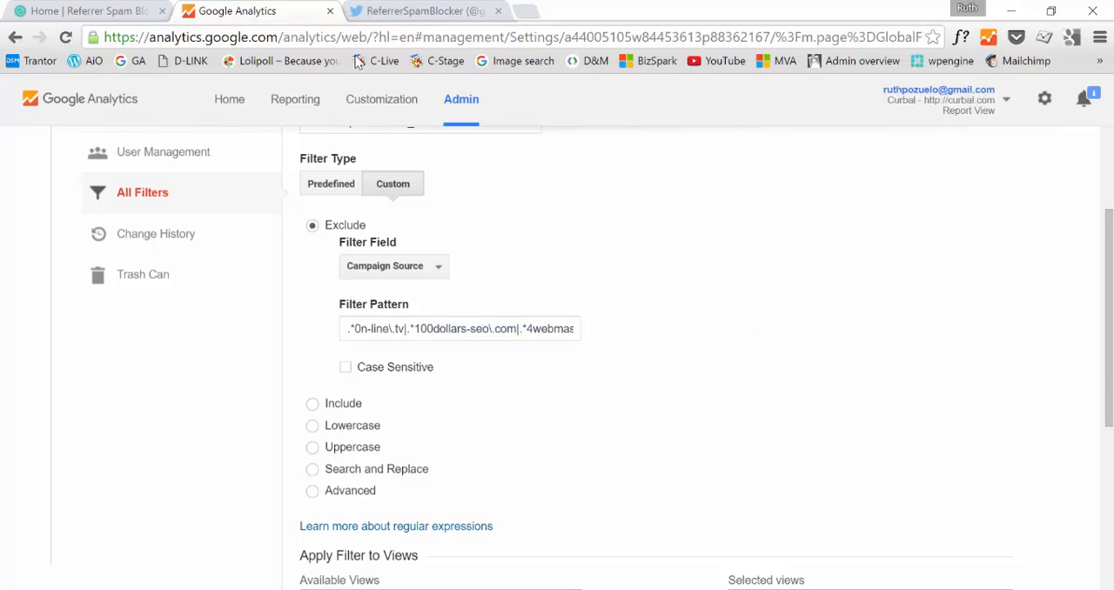
Switch to the ReferrerSpamBlocker Twitter page and read its latest tweets about blacklist additions
click(400, 13)
scroll(683, 379, down, 3)
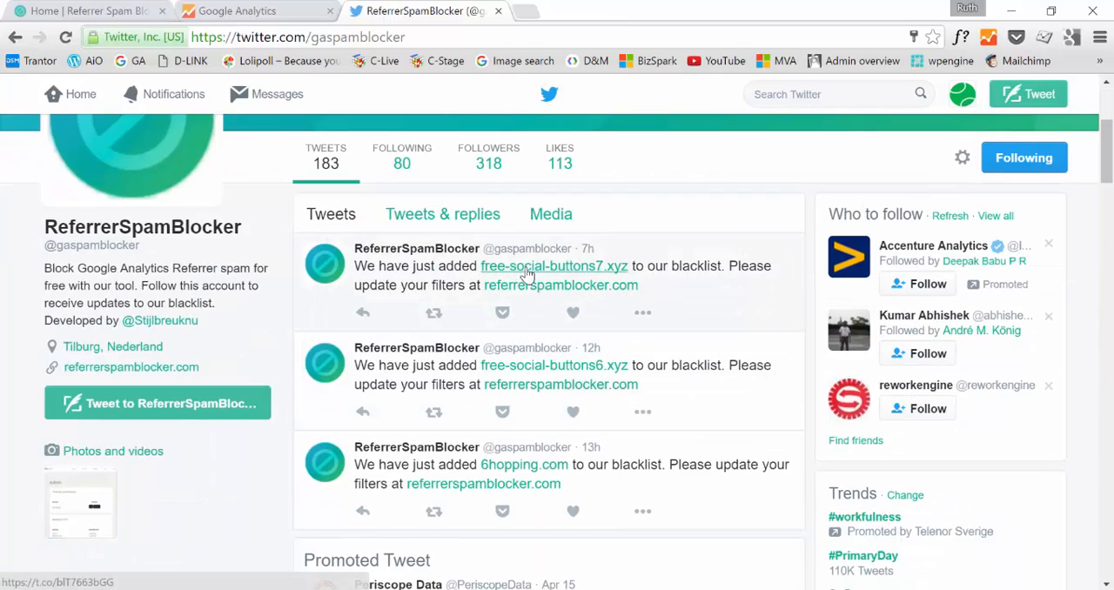
scroll(564, 374, down, 2)
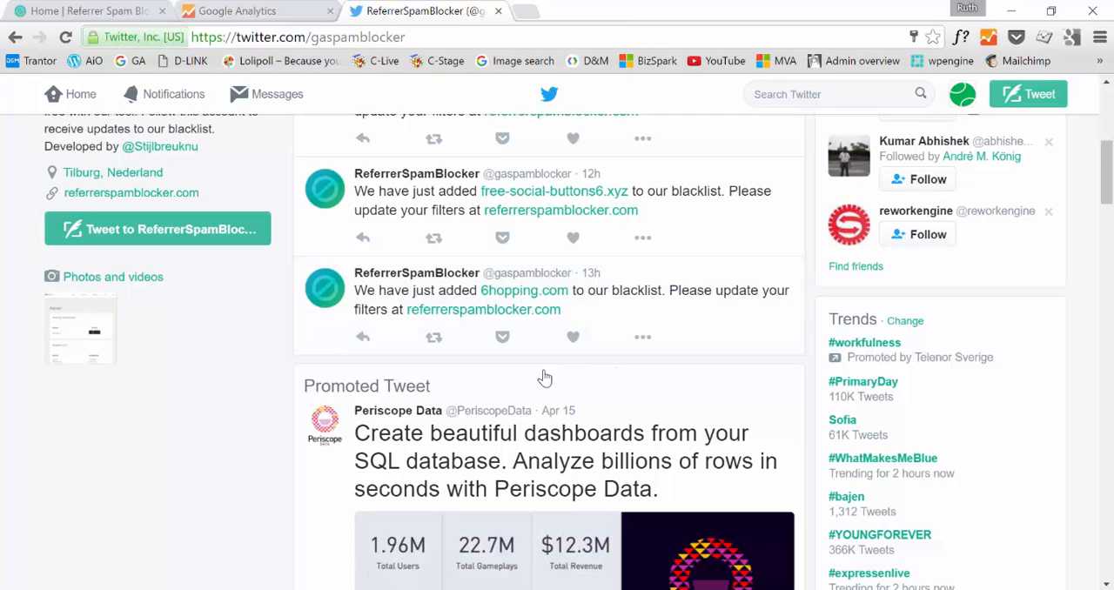
Start the Referrer Spam Blocker setup from its home page and authenticate with Google Analytics
click(96, 11)
click(1015, 108)
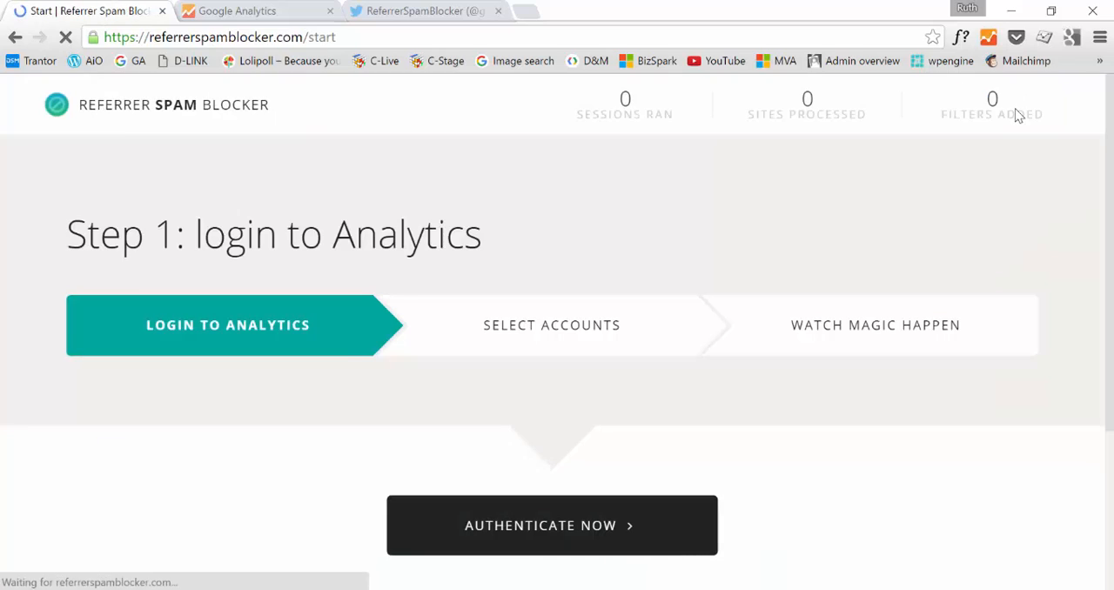
scroll(966, 248, down, 1)
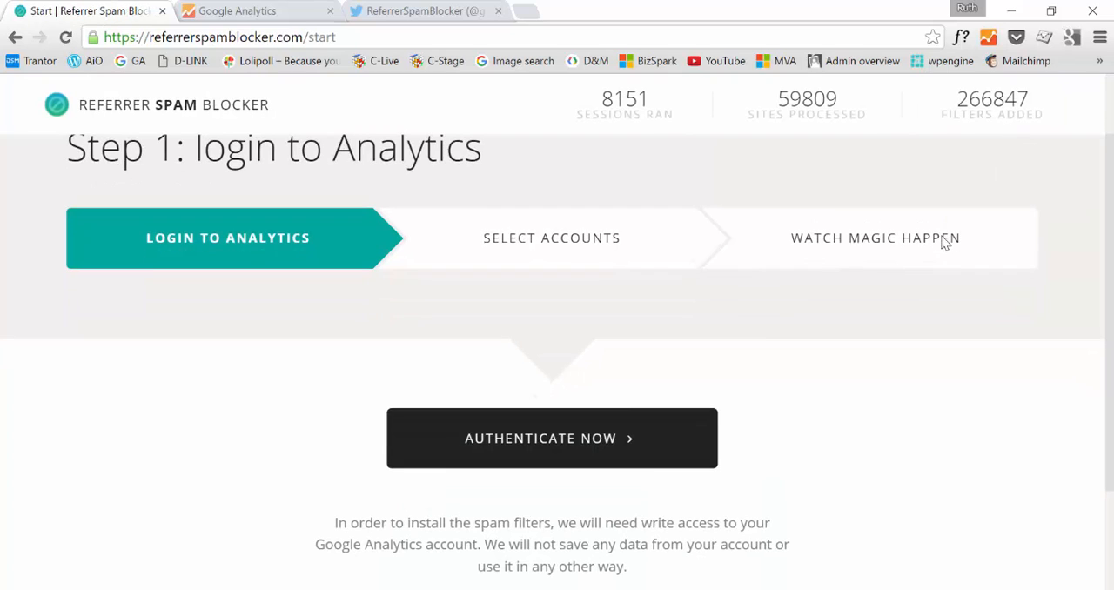
click(568, 451)
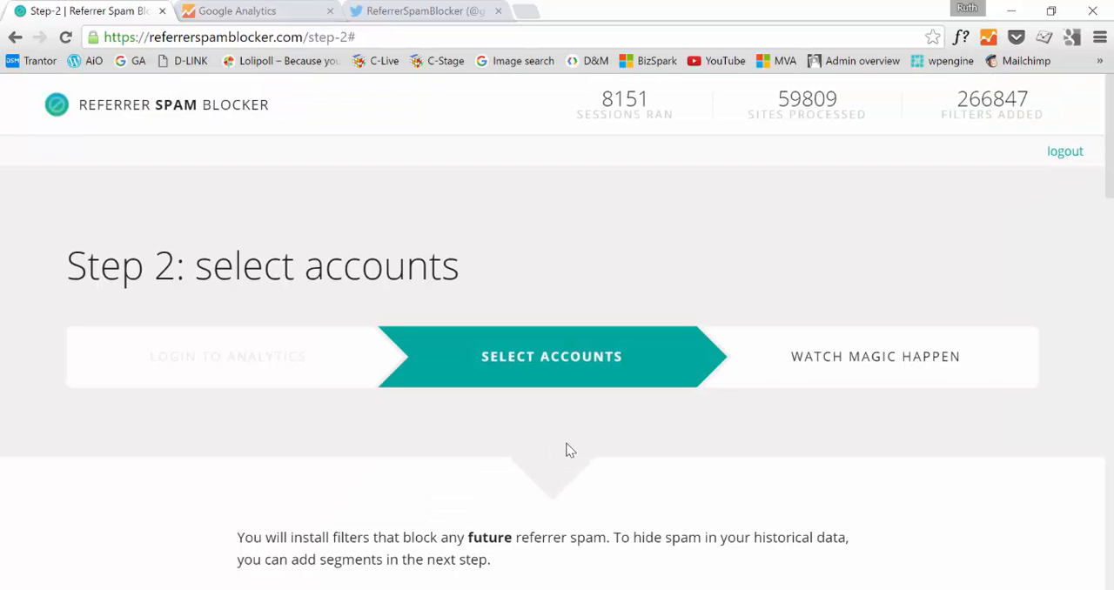
Select the view flagged with a warning under the Halfor property for the filter update
scroll(566, 450, down, 4)
scroll(615, 467, down, 2)
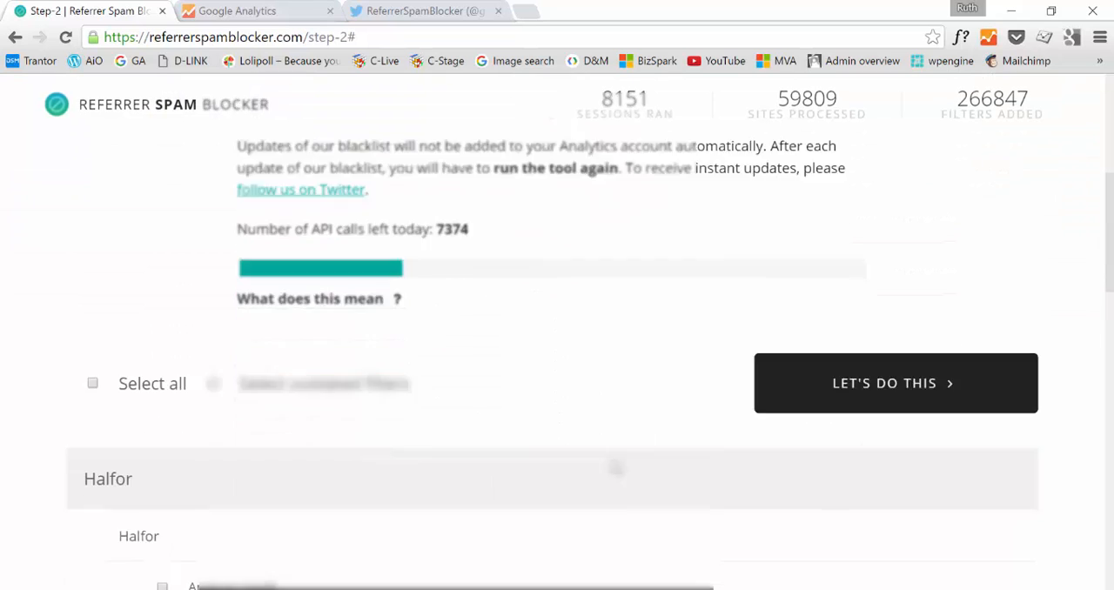
scroll(615, 468, down, 5)
scroll(196, 285, up, 2)
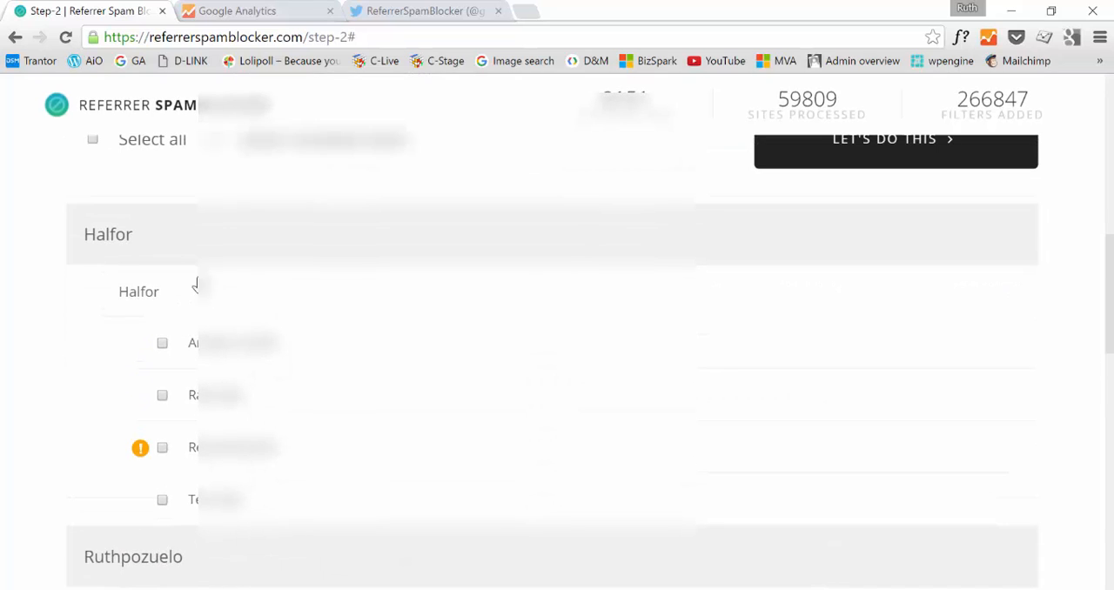
click(162, 448)
Select both flagged views under the Curbal property and the flagged view under Lolipoll
scroll(169, 447, down, 4)
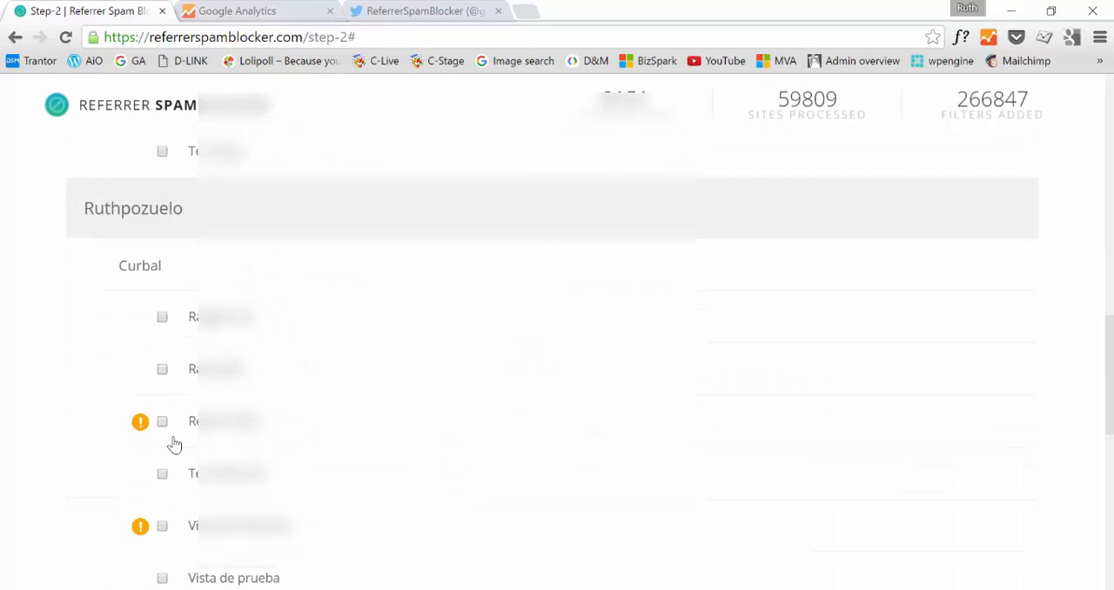
click(162, 422)
click(164, 526)
scroll(321, 474, down, 4)
click(162, 386)
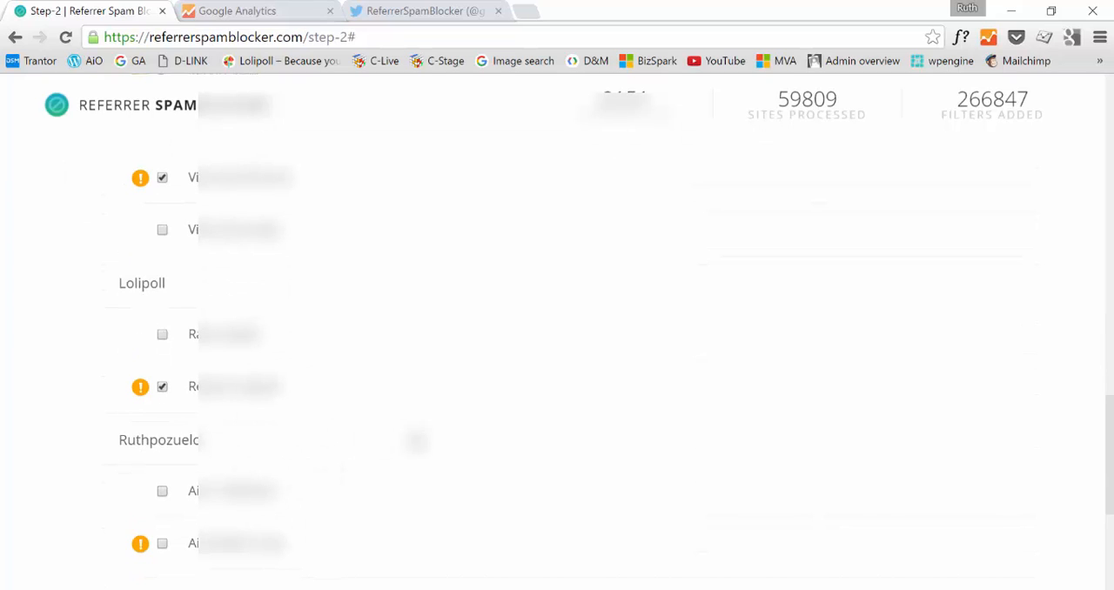
Select the remaining flagged view under the property after Lolipoll and run the filter installation for all selected views
scroll(165, 394, down, 4)
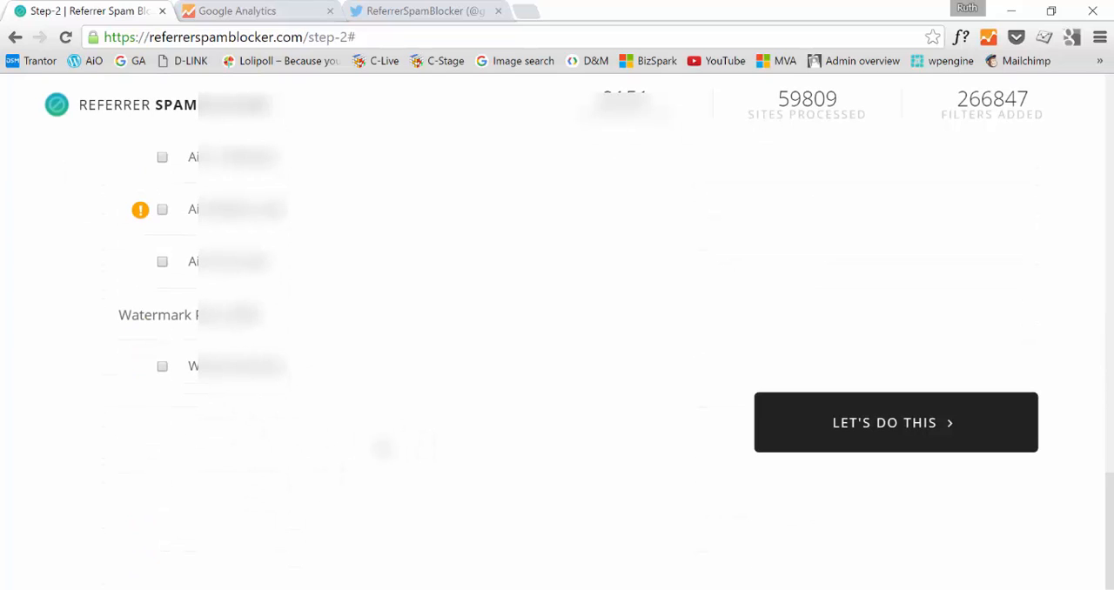
click(162, 210)
click(934, 435)
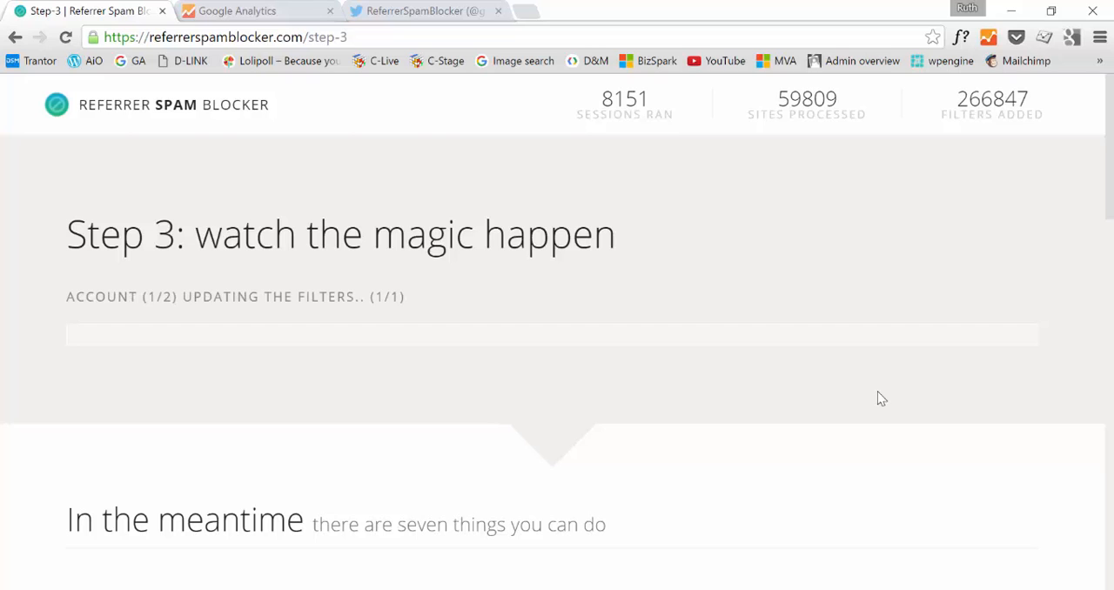
Examine the suggested follow-up actions below the installation progress, from submitting URLs to installing segments and requesting features
scroll(595, 256, down, 4)
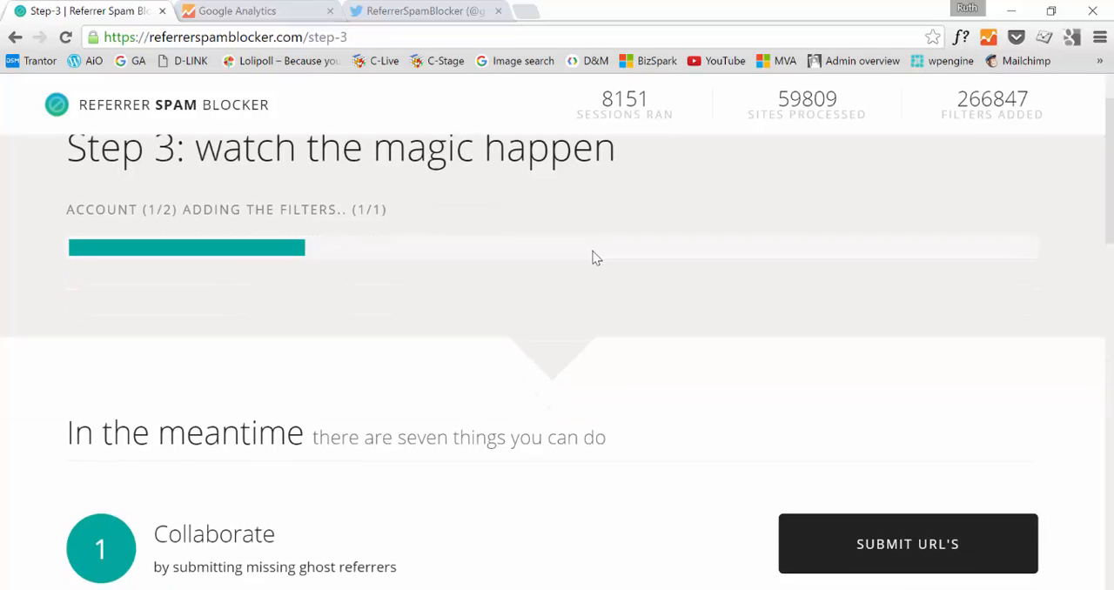
scroll(599, 264, down, 1)
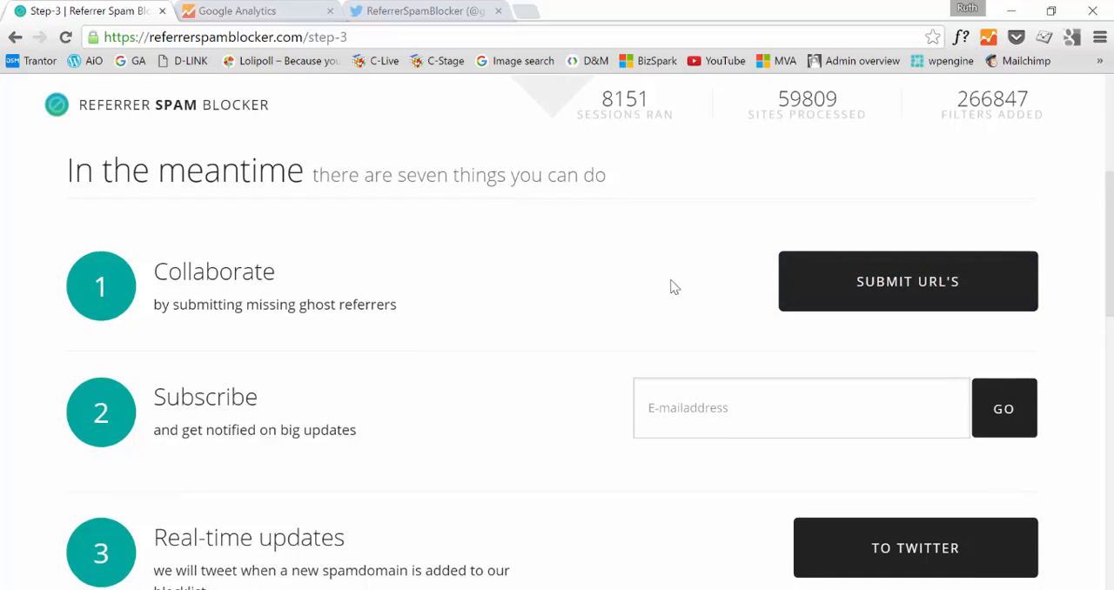
scroll(672, 287, down, 1)
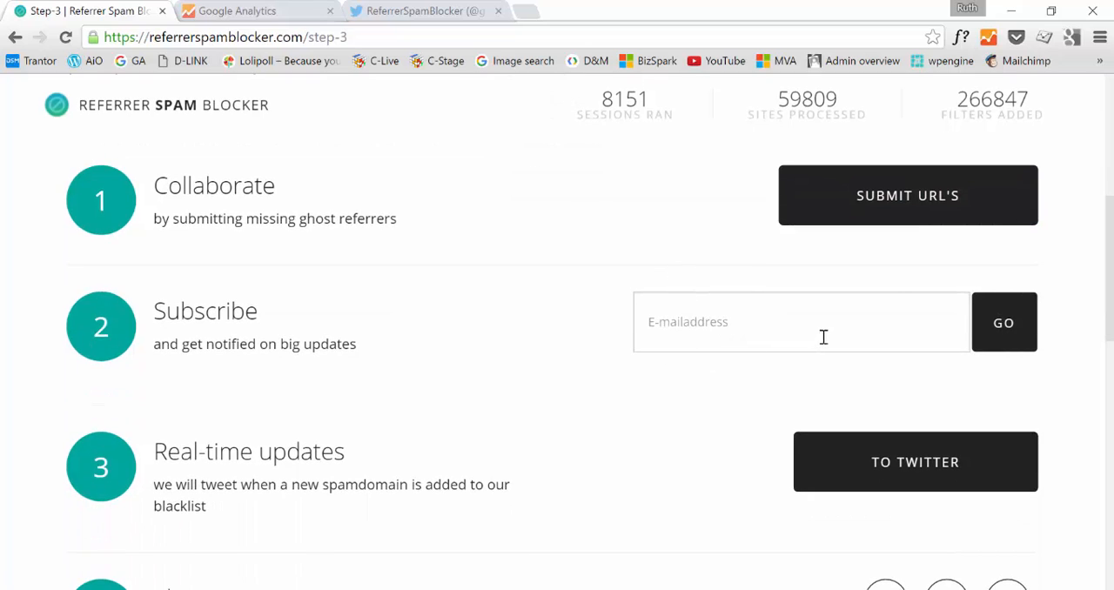
scroll(823, 336, down, 3)
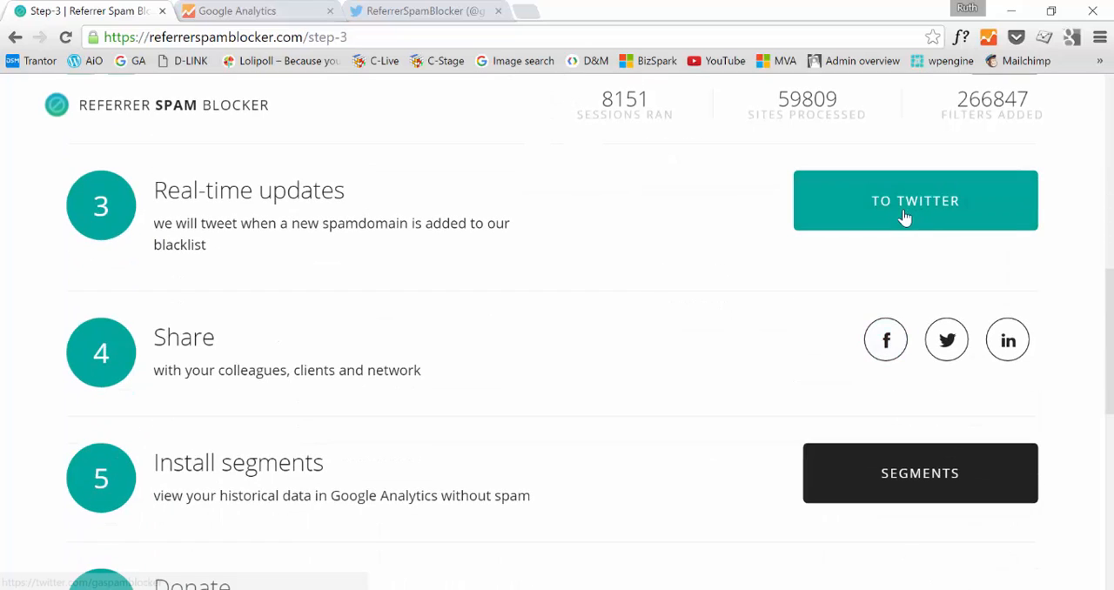
scroll(903, 226, up, 2)
scroll(917, 365, down, 3)
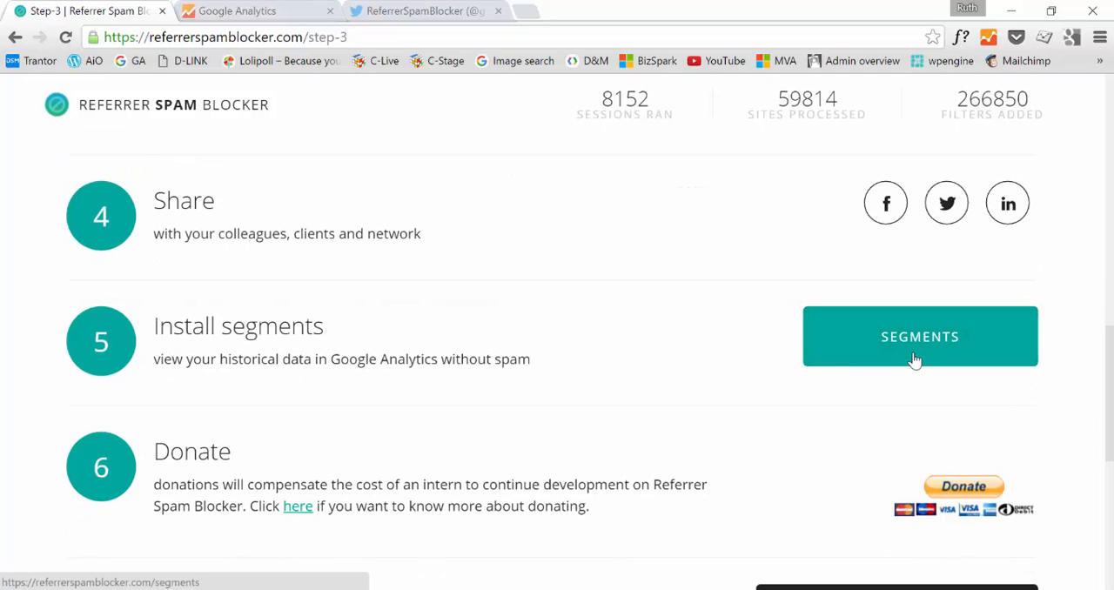
click(844, 355)
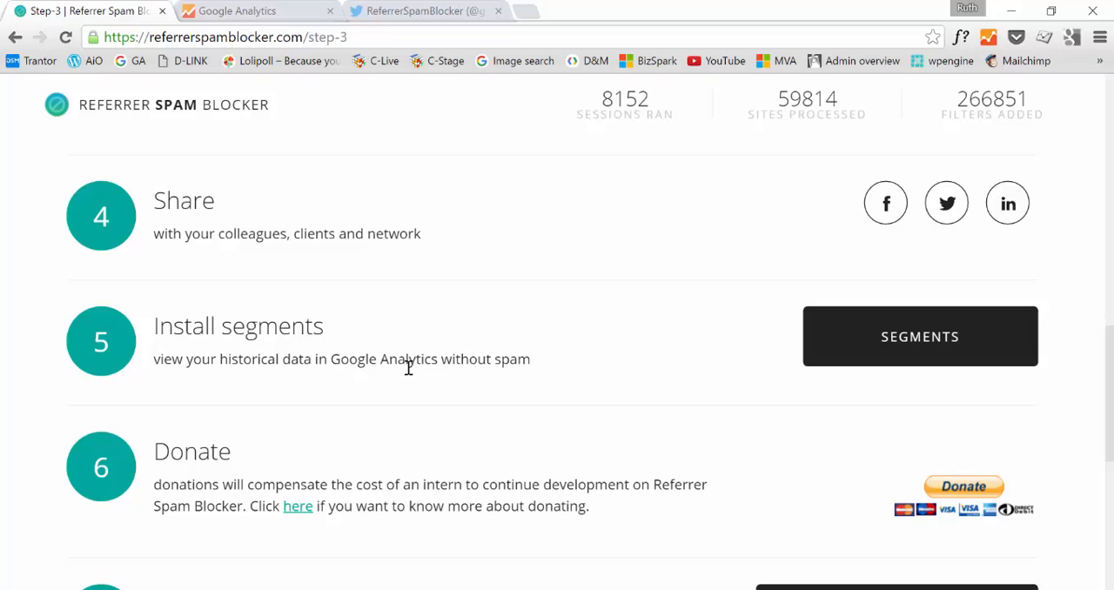
scroll(617, 373, down, 2)
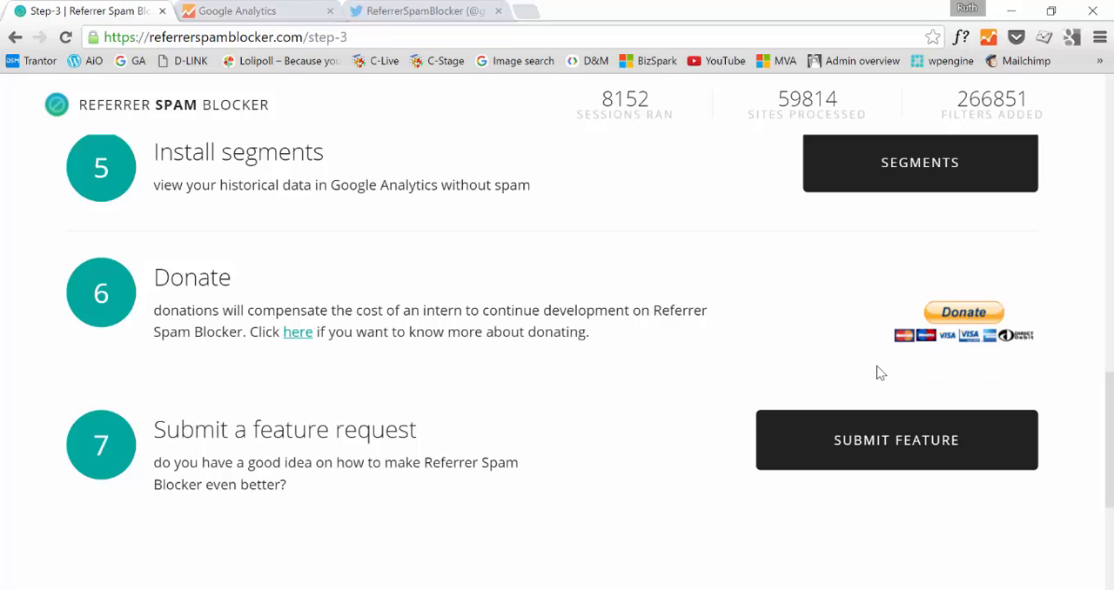
scroll(740, 313, down, 3)
scroll(682, 286, up, 5)
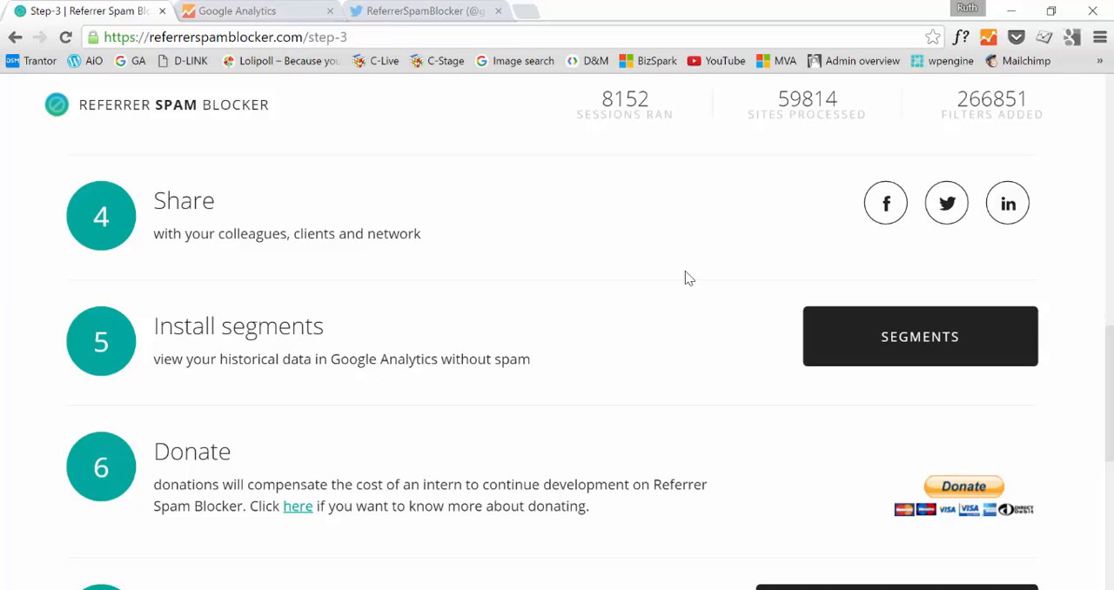
Check the status of the filter installation and the directions for viewing the filters in Analytics
scroll(677, 268, up, 8)
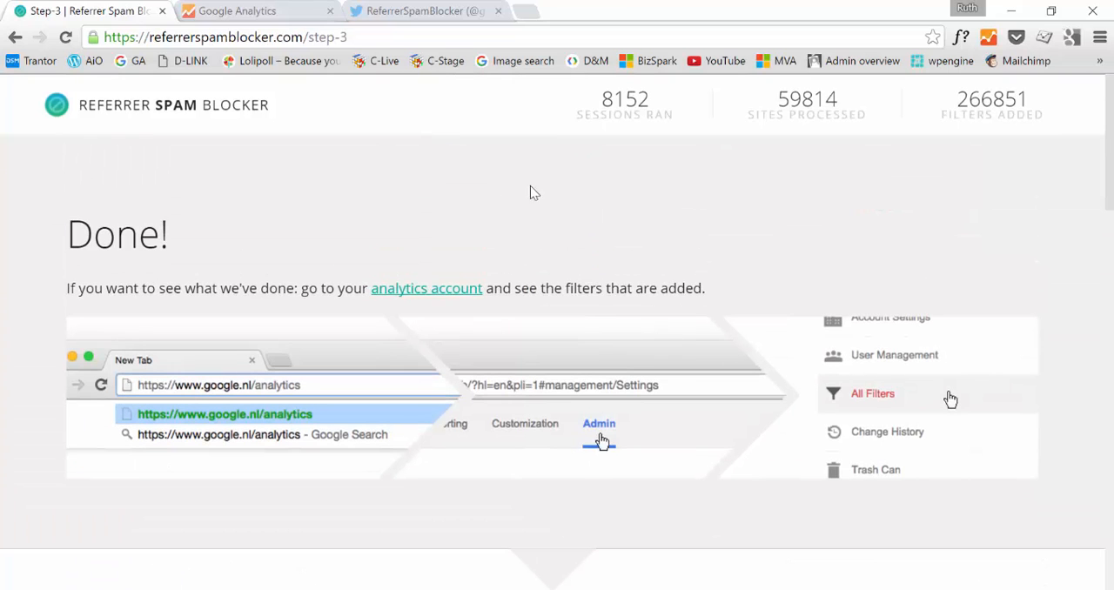
scroll(460, 246, down, 5)
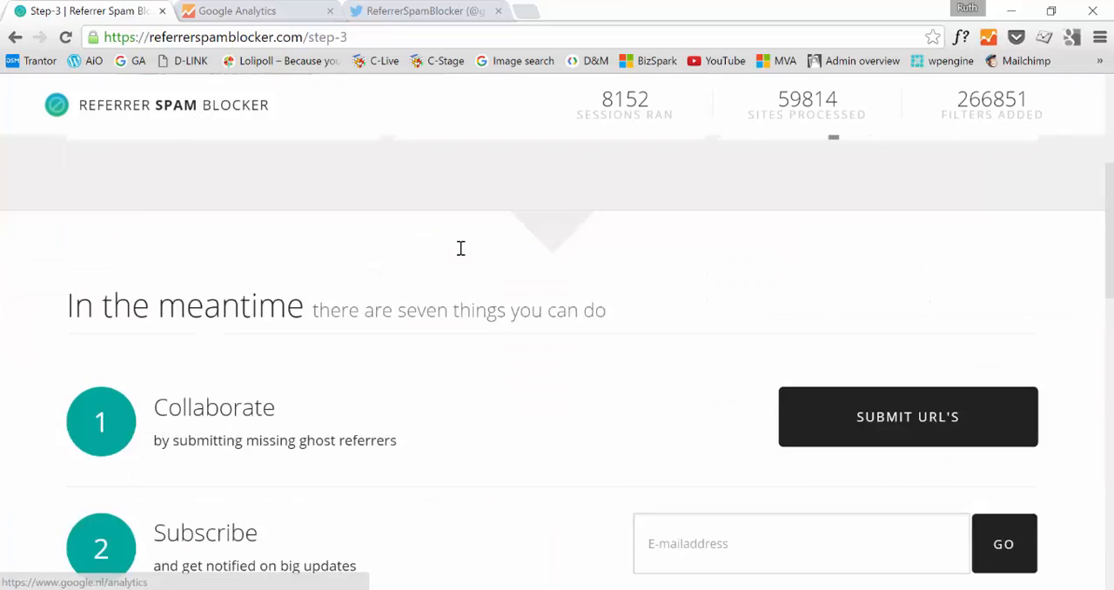
scroll(475, 277, up, 5)
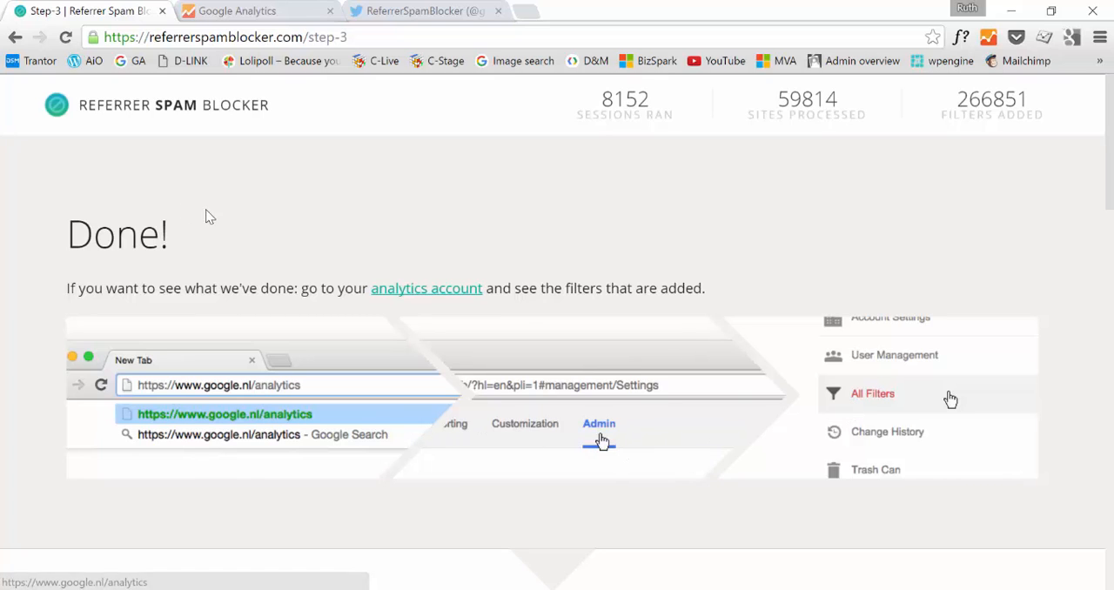
Open the Referrer Spam Blocker blacklist and examine its size, update notes and listed ghost referrer domains
click(195, 116)
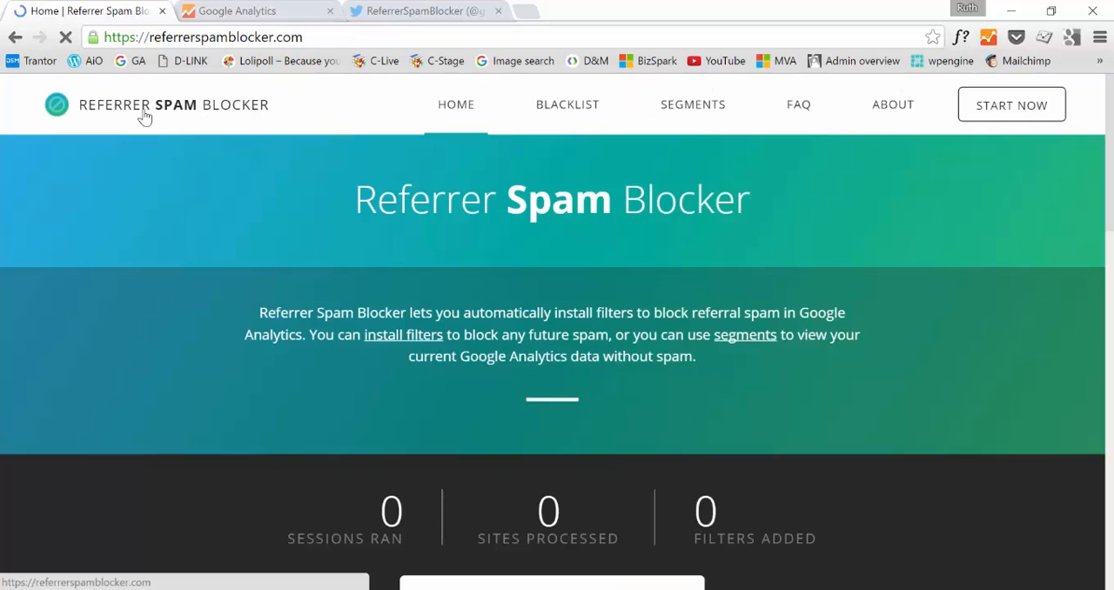
click(573, 109)
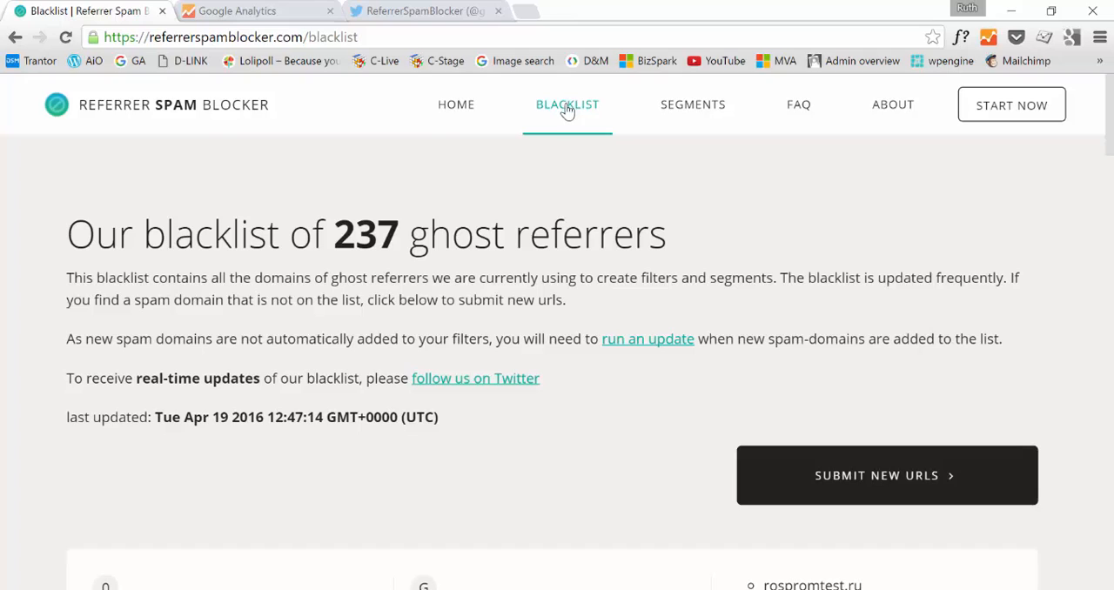
drag(338, 228, 401, 228)
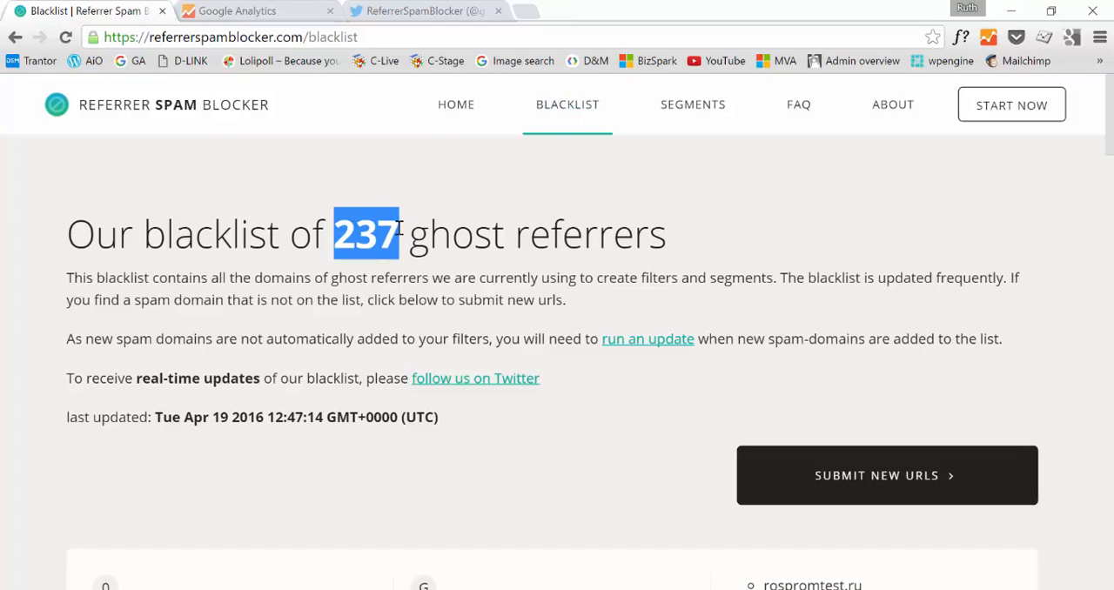
click(564, 248)
scroll(561, 247, down, 2)
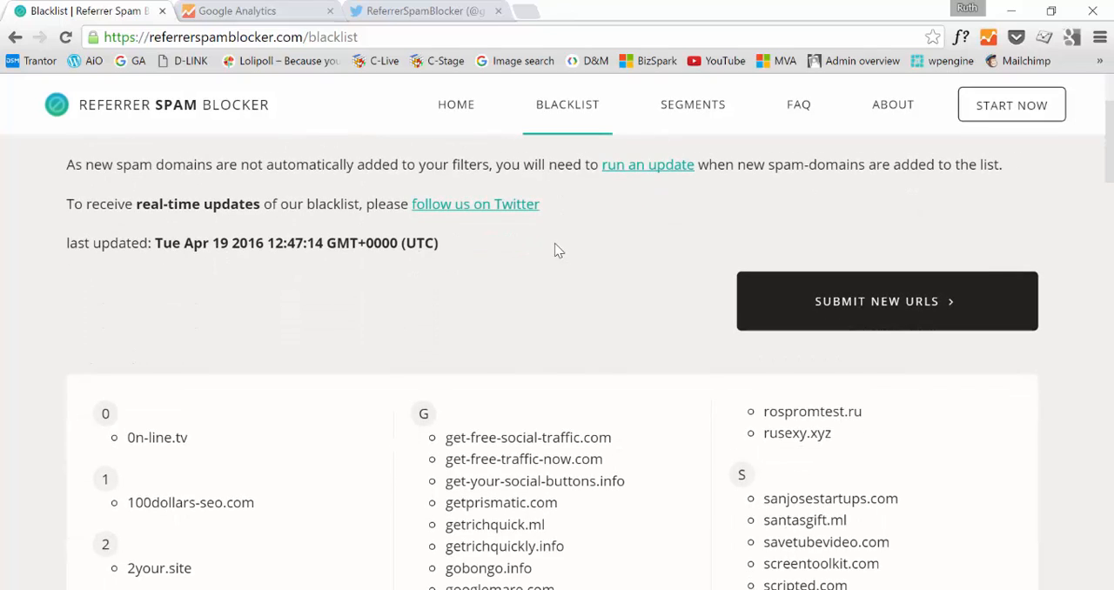
scroll(557, 249, down, 2)
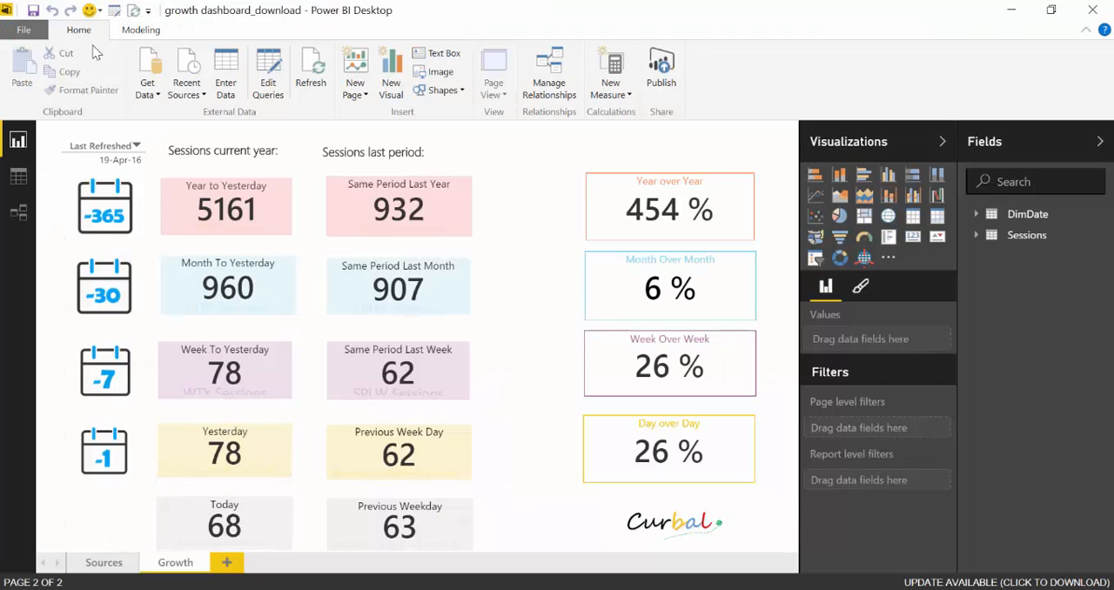
click(155, 93)
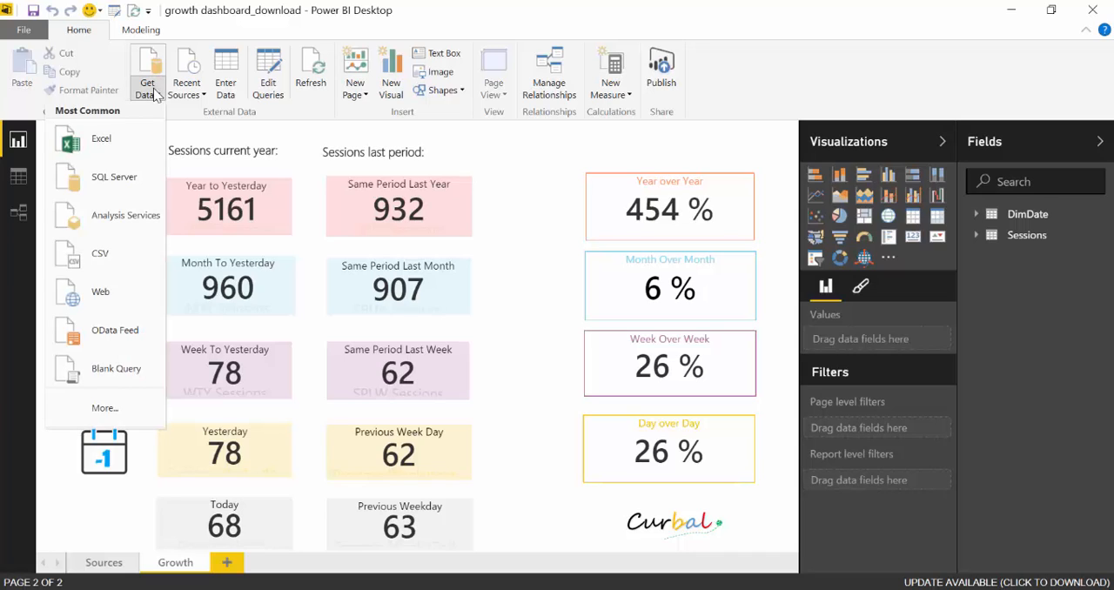
click(115, 297)
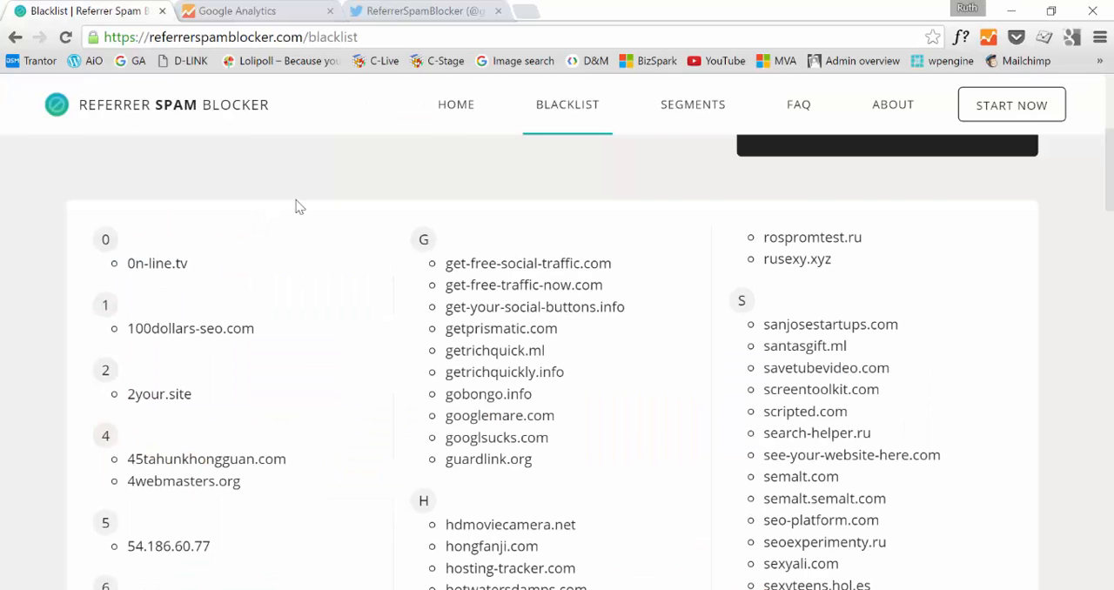
click(374, 35)
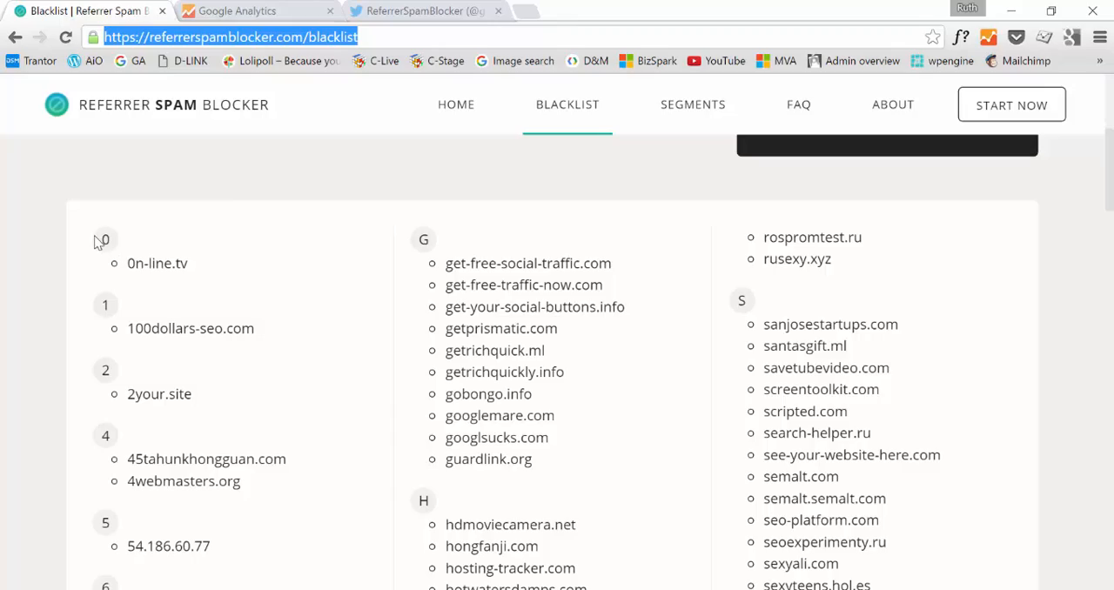
Select and copy the full list of spam domains on the Referrer Spam Blocker blacklist page
drag(94, 245, 895, 177)
scroll(857, 415, down, 10)
scroll(876, 450, down, 15)
scroll(875, 463, down, 2)
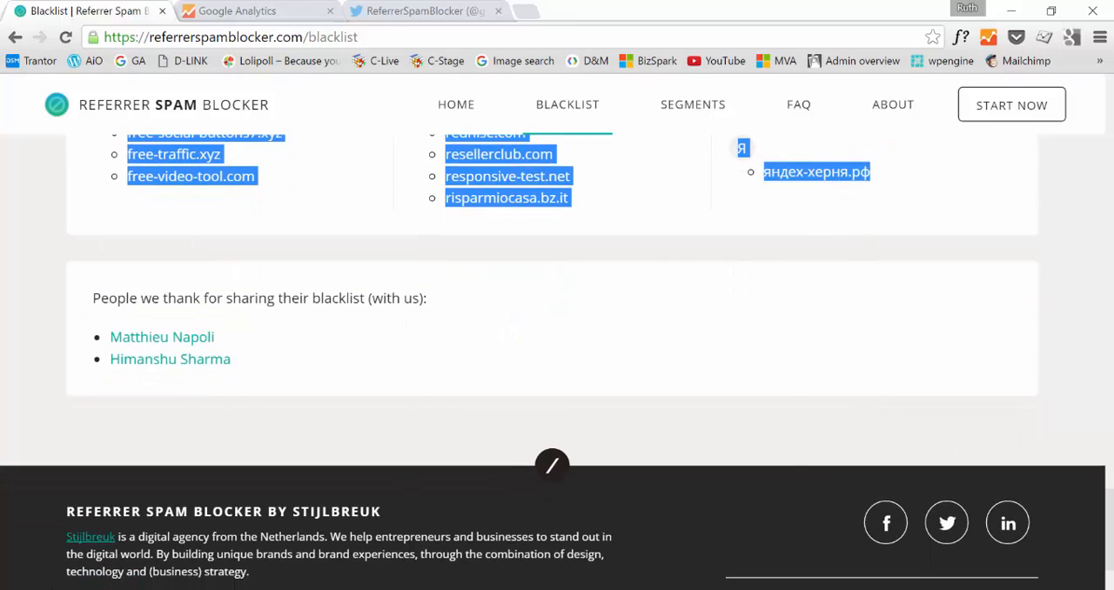
Switch to Excel and paste the copied blacklist into a new blank workbook starting at cell A1
key(super)
text(exc)
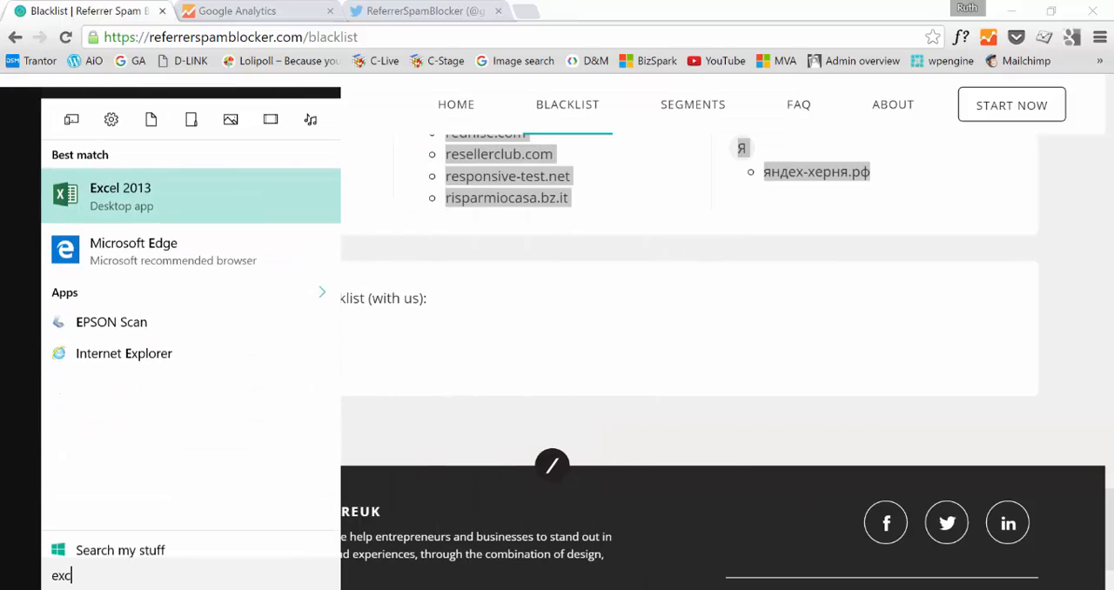
text(el)
key(Return)
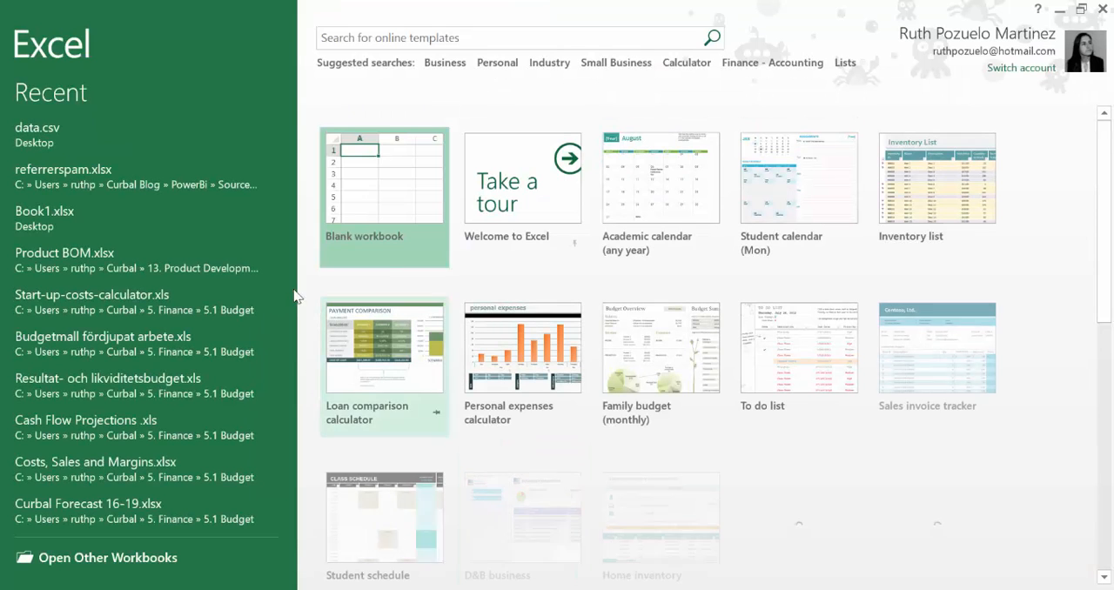
click(382, 176)
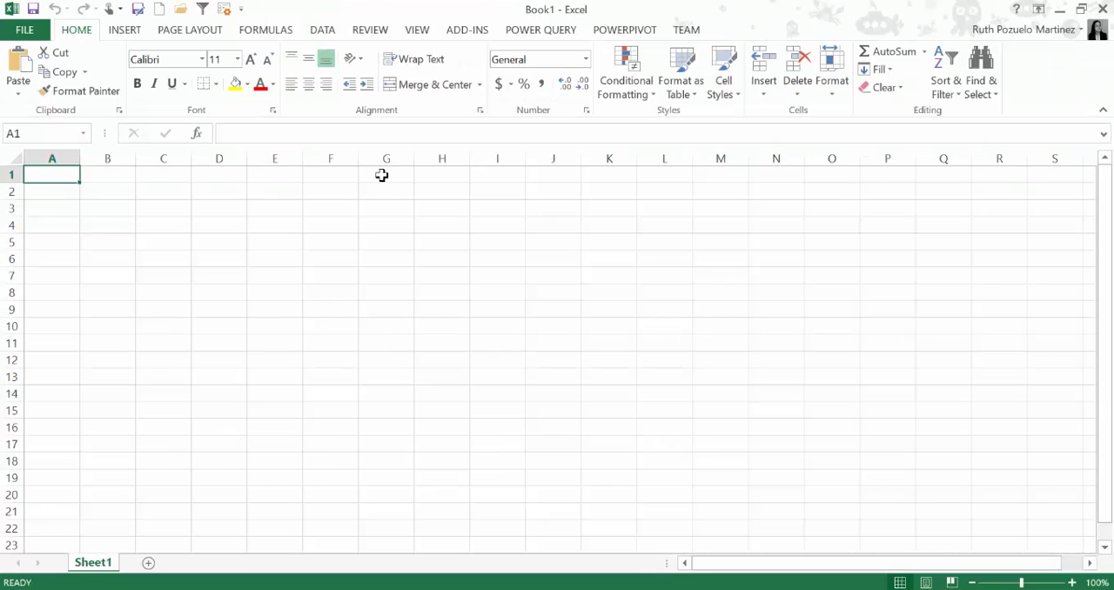
key(ctrl+v)
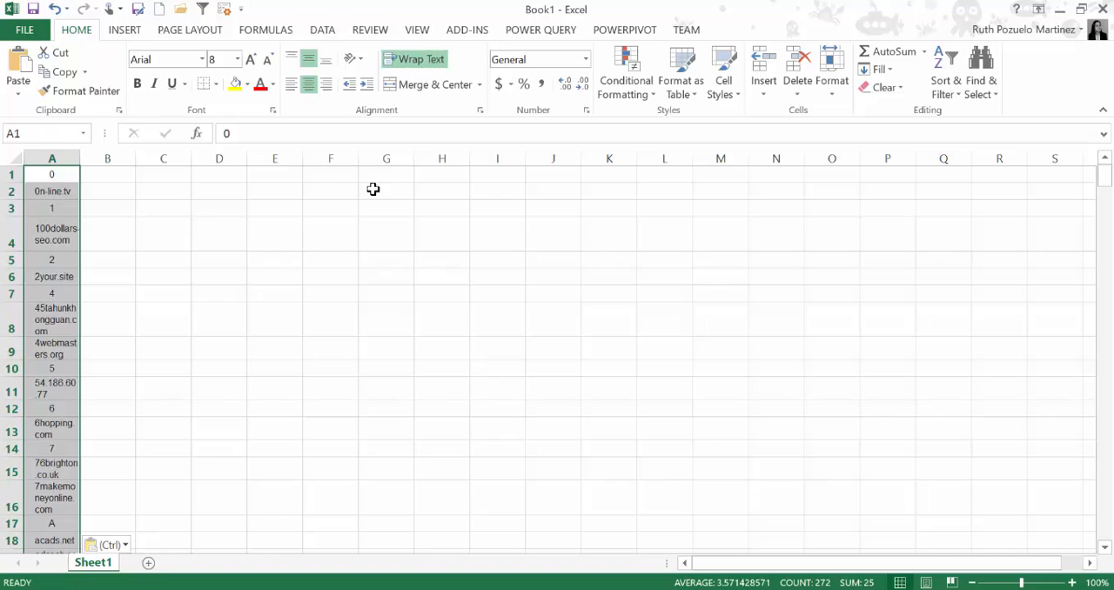
right_click(5, 176)
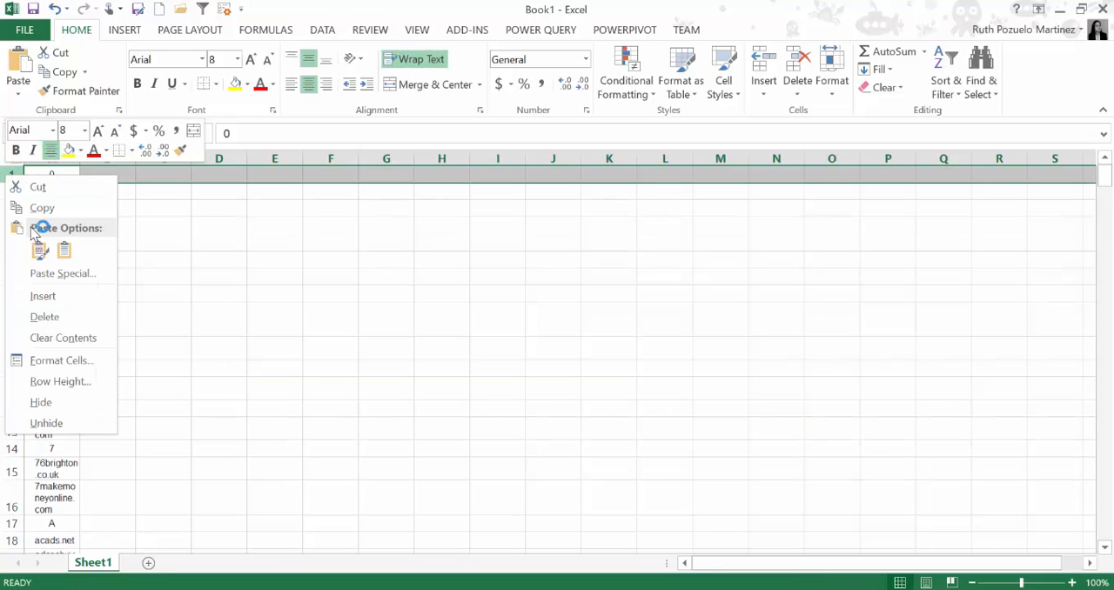
click(218, 294)
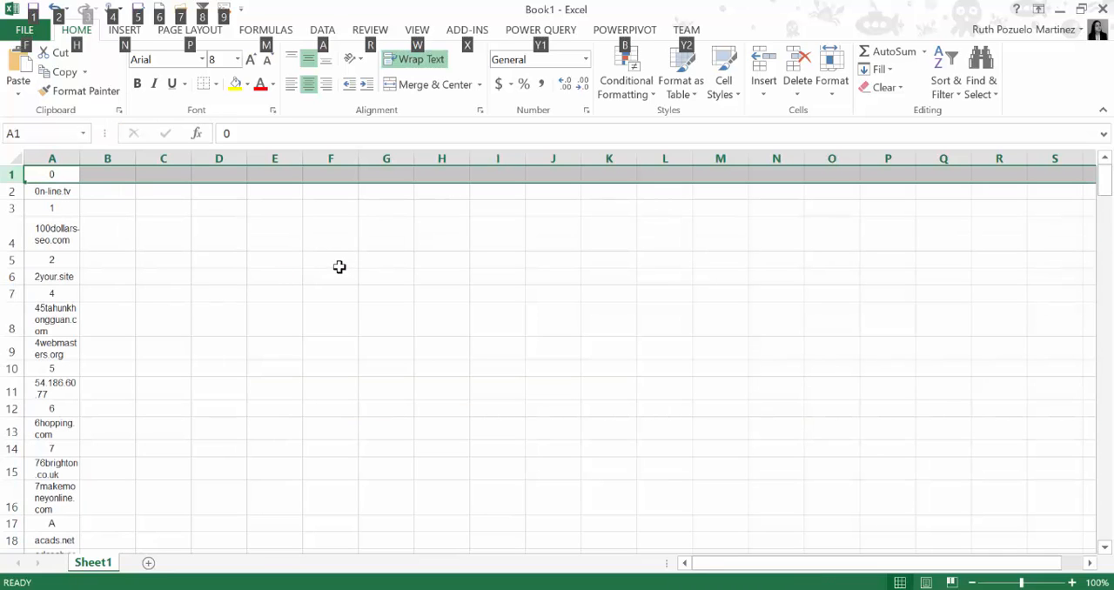
drag(274, 276, 274, 260)
Save the workbook as referrerspamlist in the Referrer spam folder, in Excel Workbook format
click(138, 10)
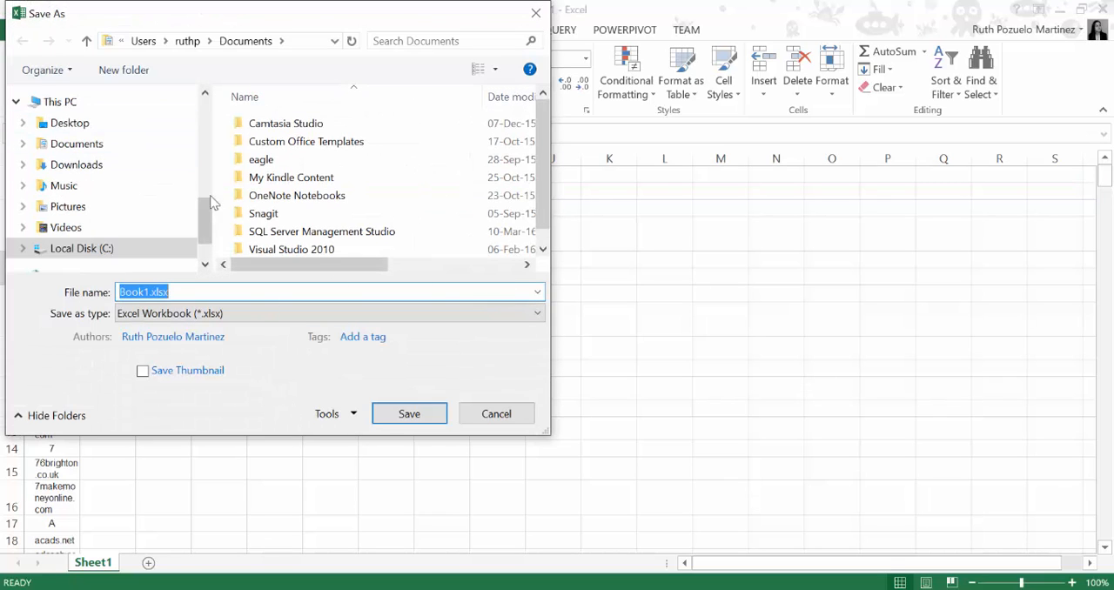
drag(202, 217, 207, 167)
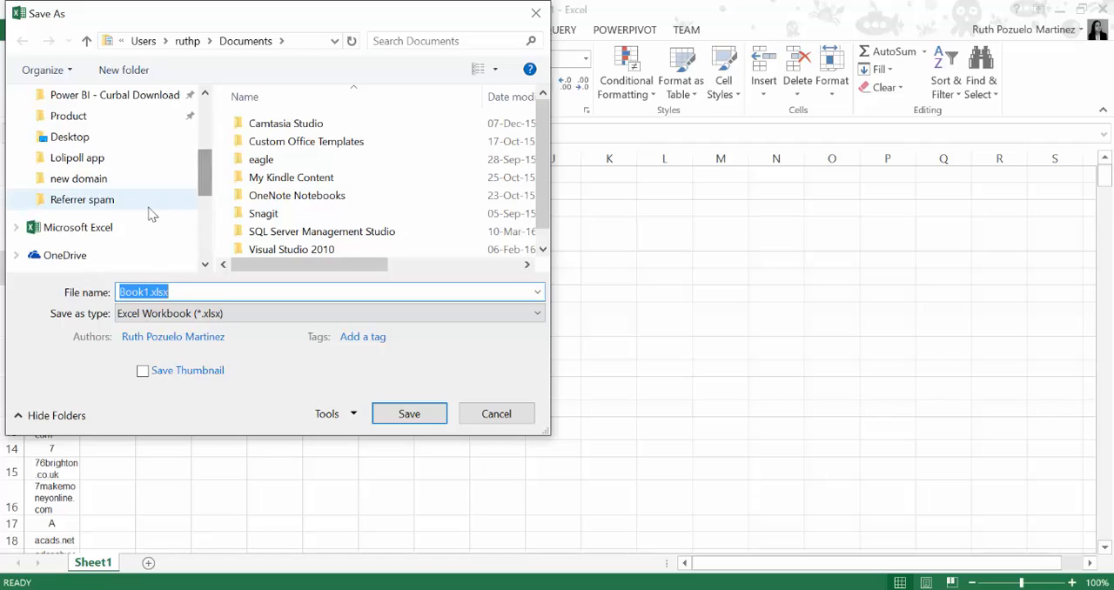
click(139, 204)
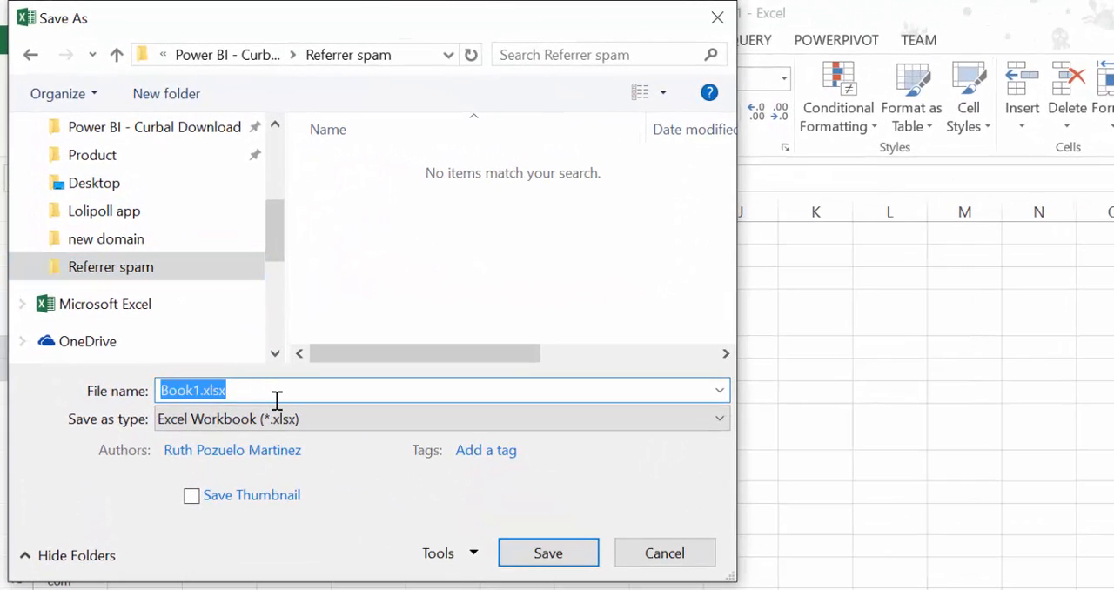
text(referrer)
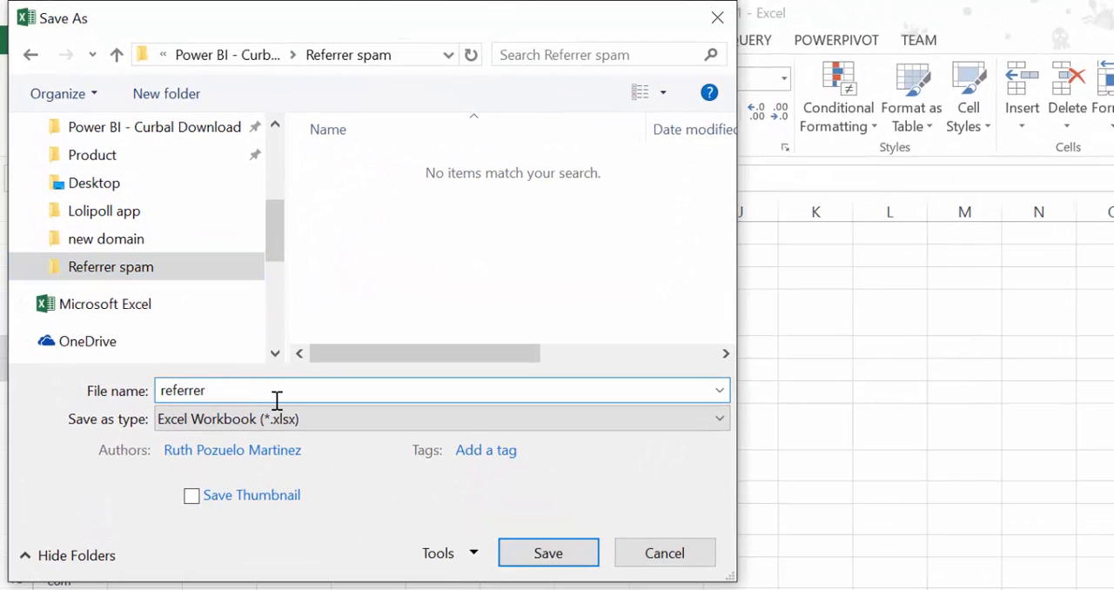
text(spam lo)
key(BackSpace)
text(ist)
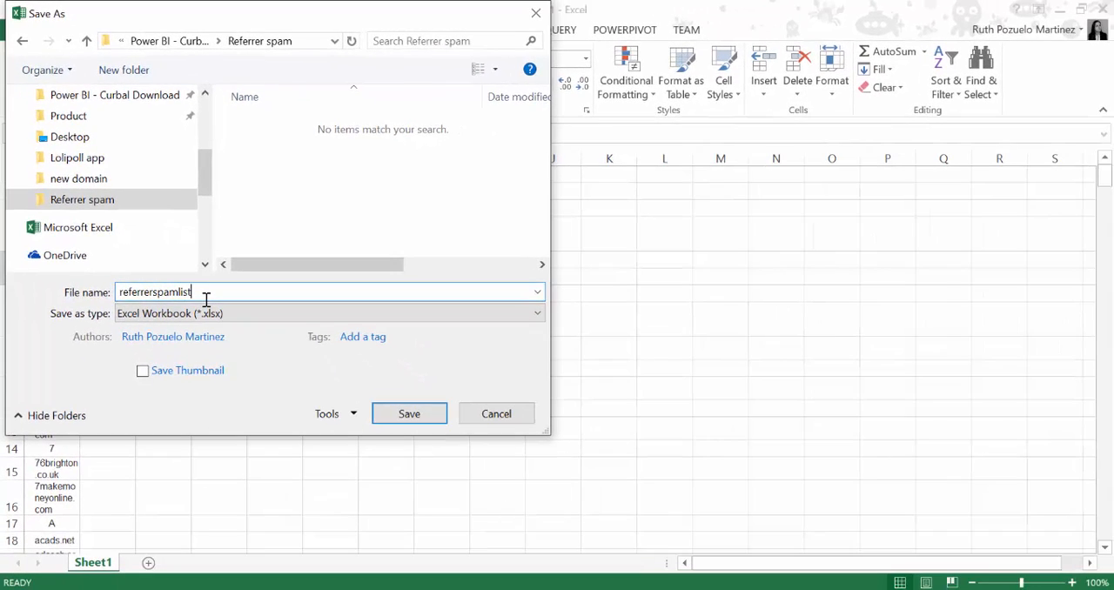
key(Return)
click(592, 296)
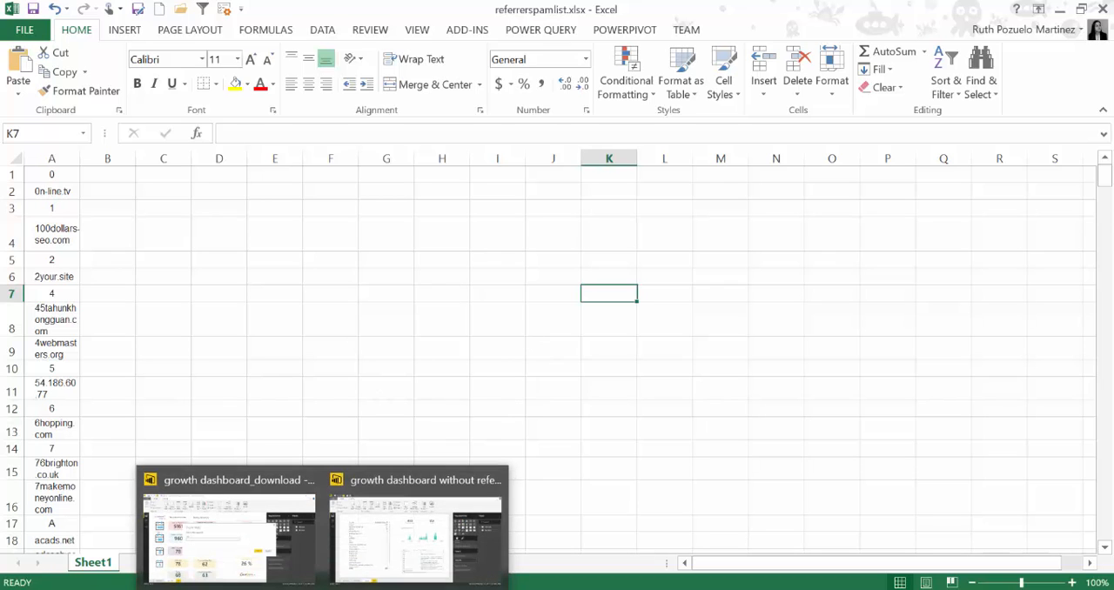
Switch to Power BI Desktop, discard the pending web import and bring Sheet1 of referrerspamlist.xlsx from the Referrer spam folder into the Query Editor
click(227, 531)
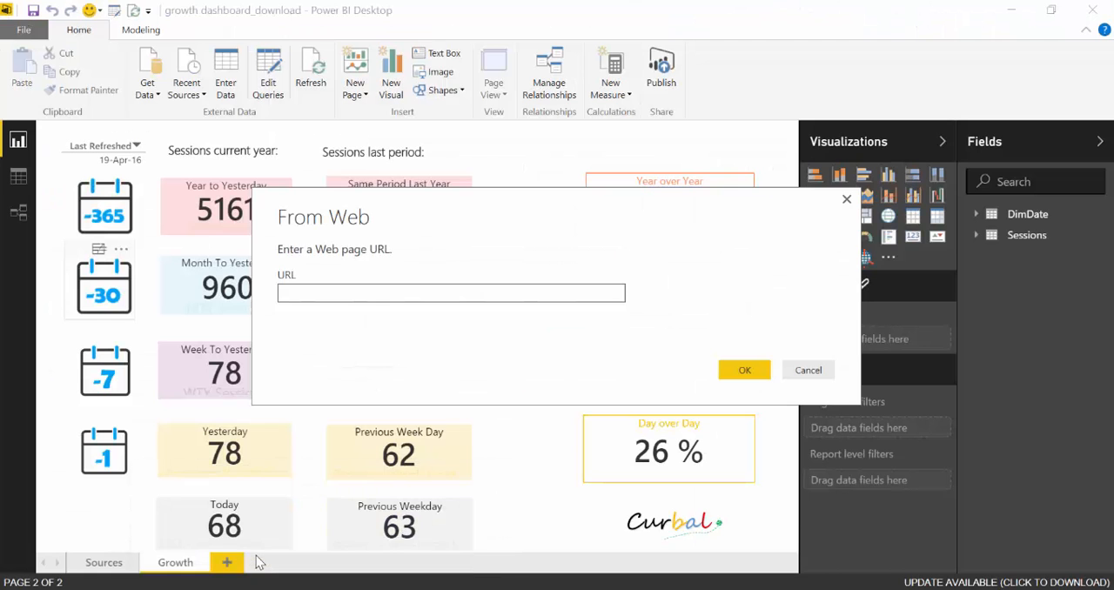
click(812, 370)
click(153, 92)
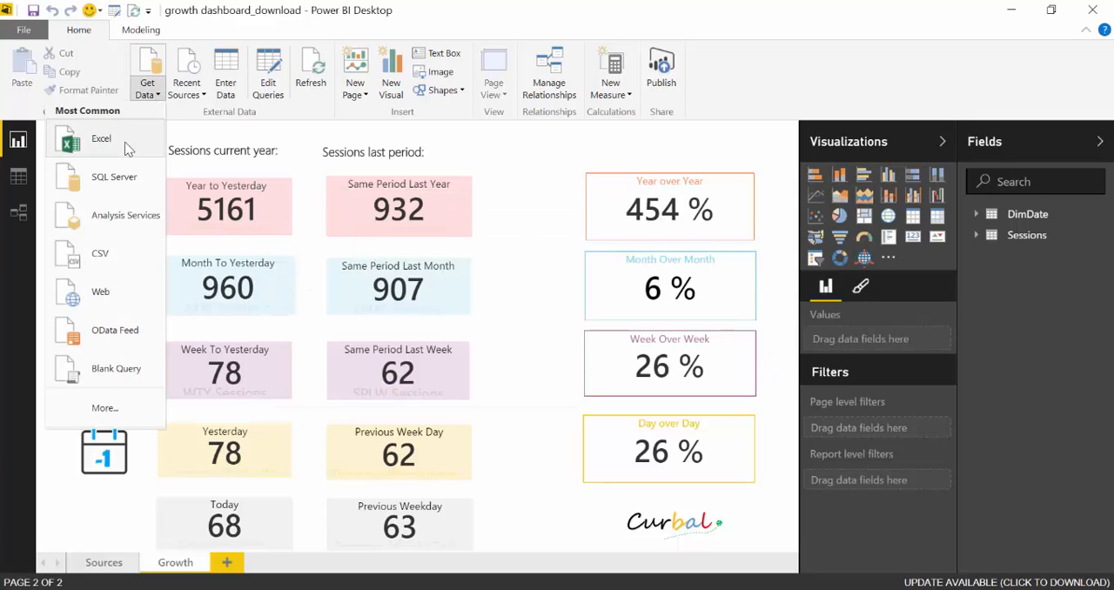
click(97, 139)
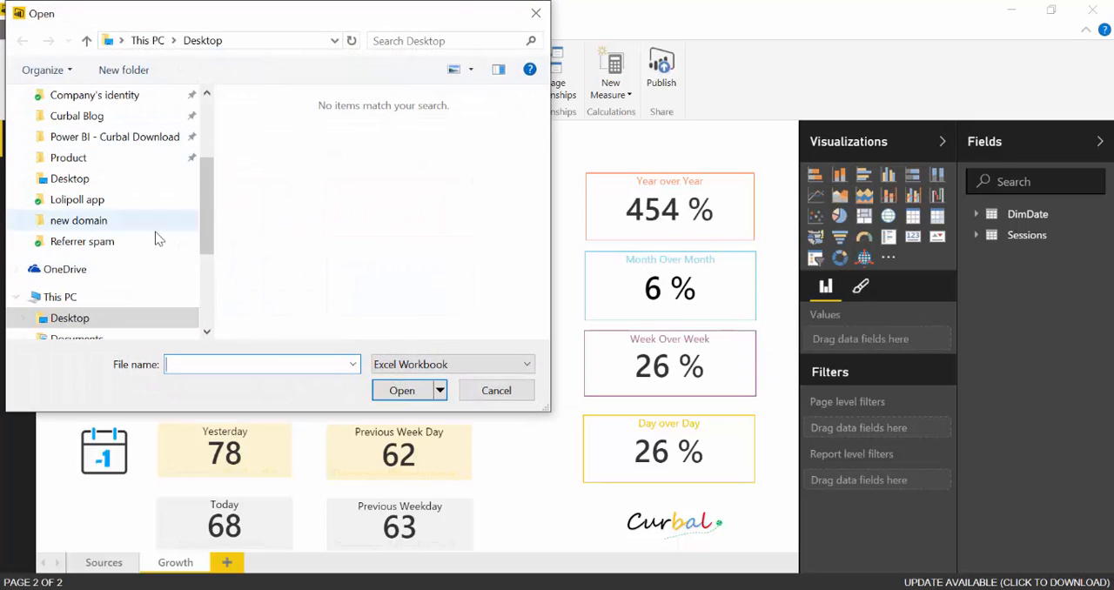
click(133, 244)
click(324, 126)
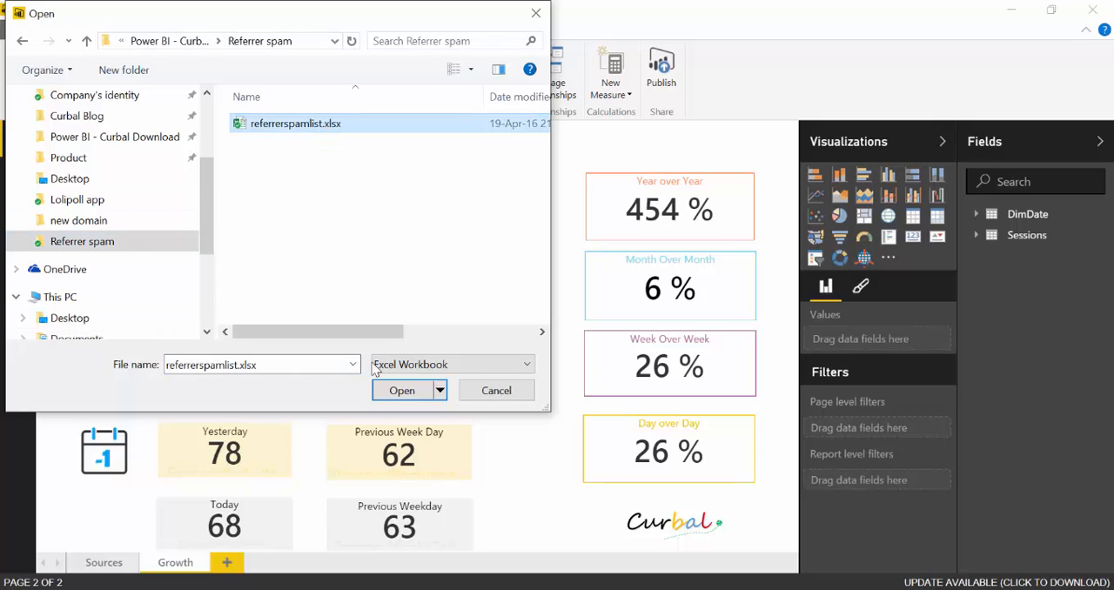
click(399, 385)
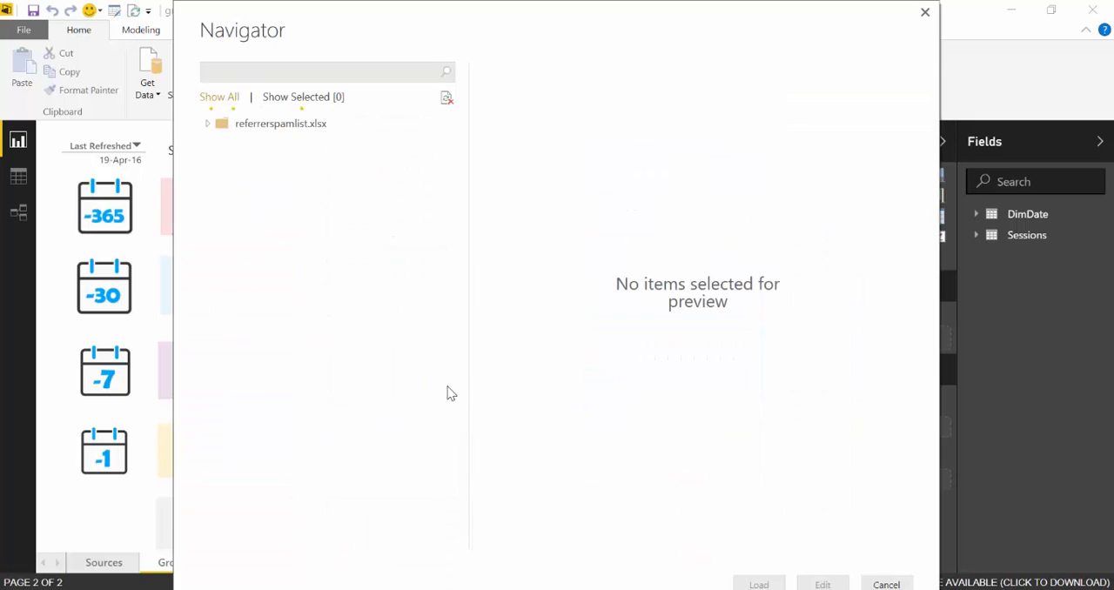
click(228, 145)
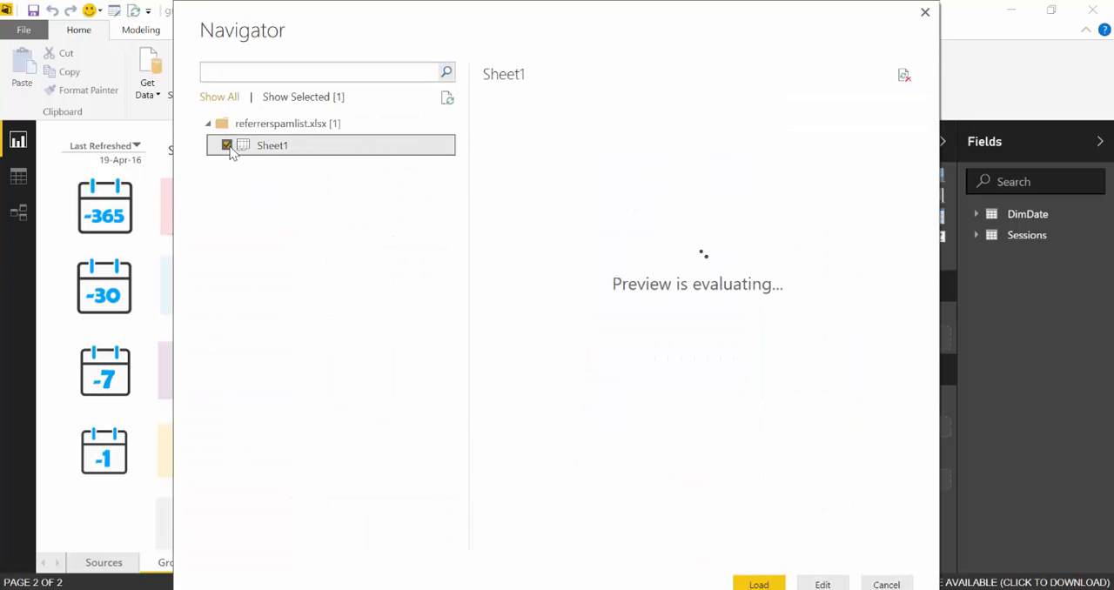
click(822, 584)
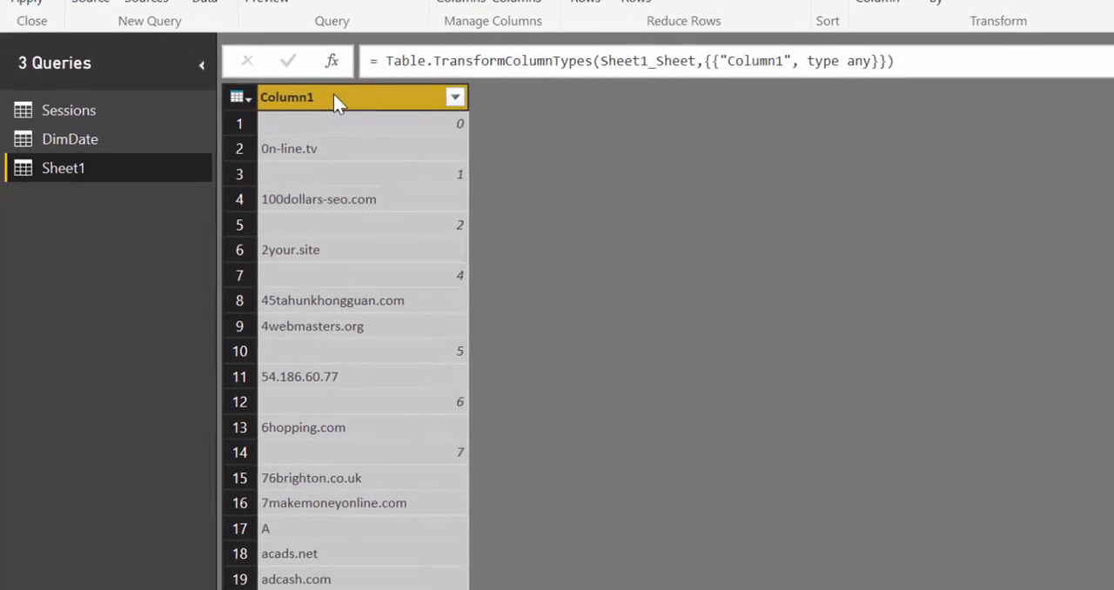
Rename Column1 of the Sheet1 query as ReferrerSpam and set its data type to Text
double_click(240, 167)
text(ReferrerSpam)
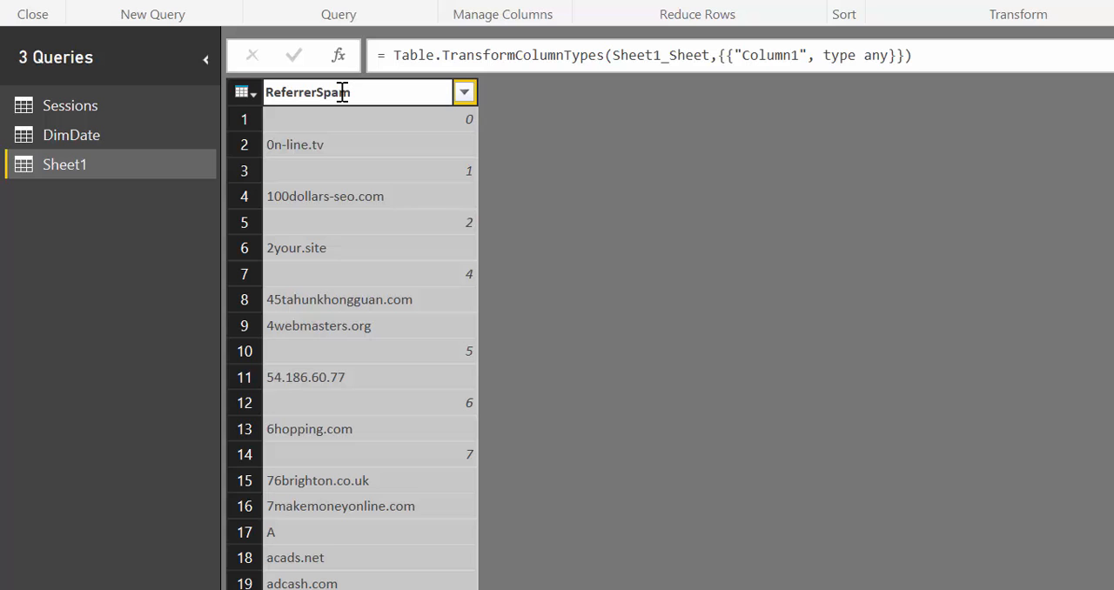
key(Return)
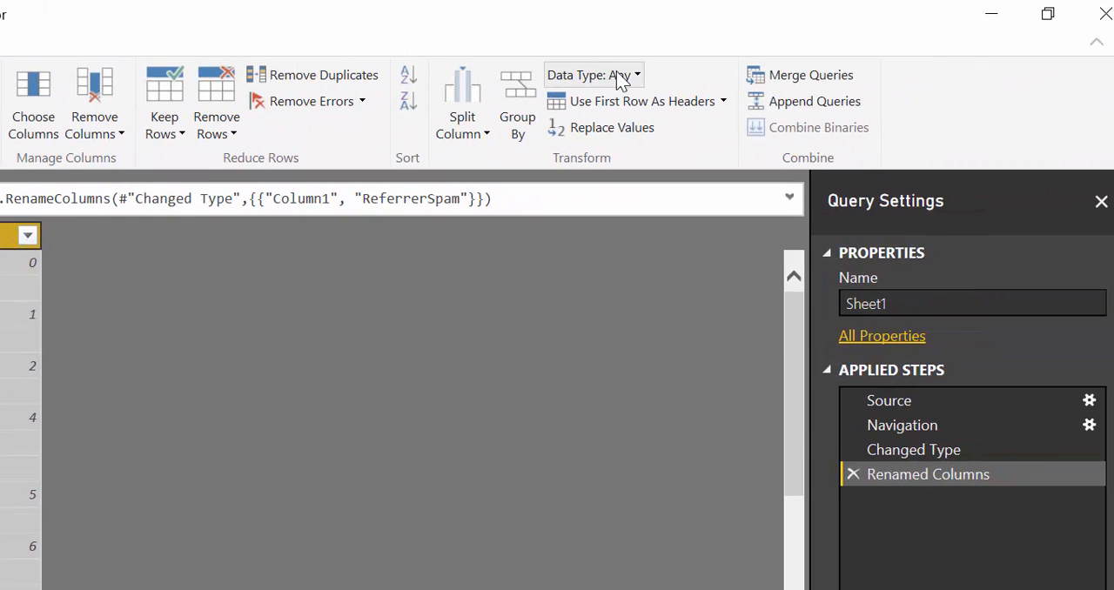
click(619, 78)
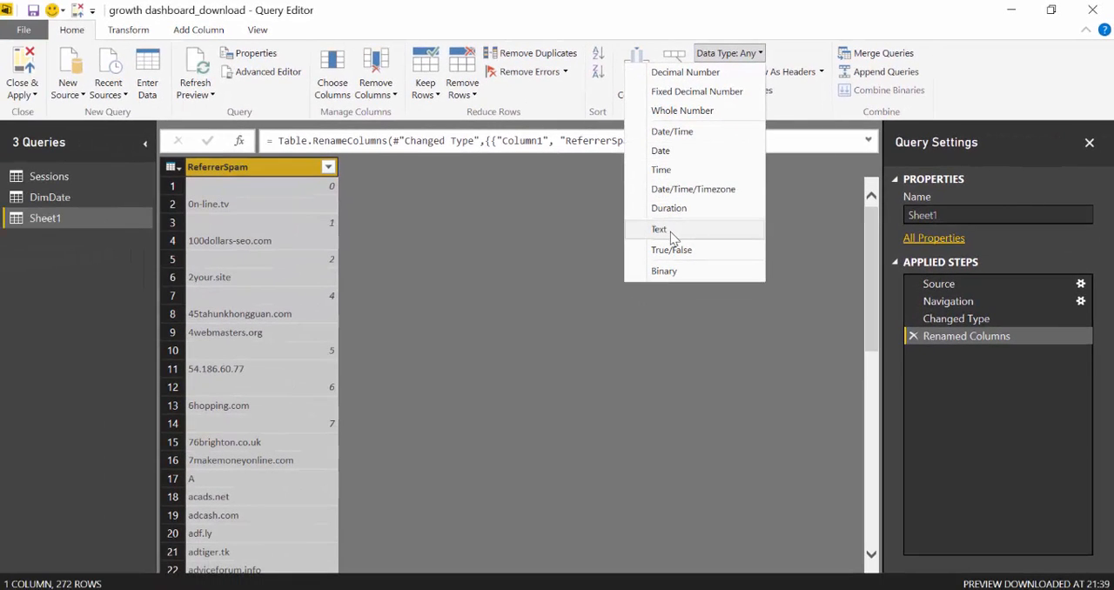
click(671, 232)
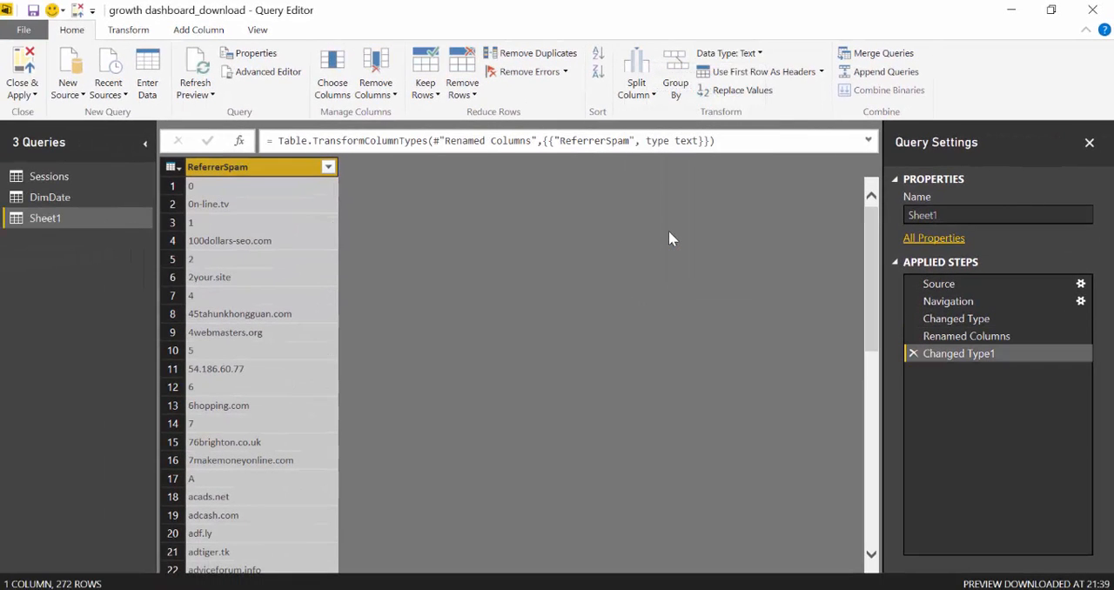
Examine the single-character index rows scattered among the domain names in the ReferrerSpam column
click(237, 190)
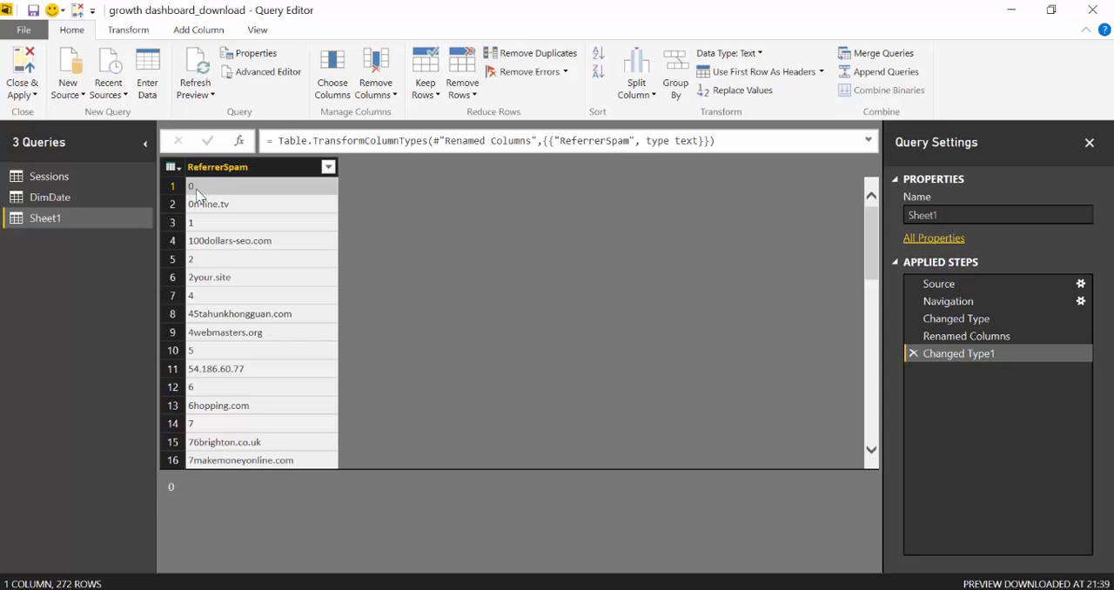
click(209, 228)
click(208, 258)
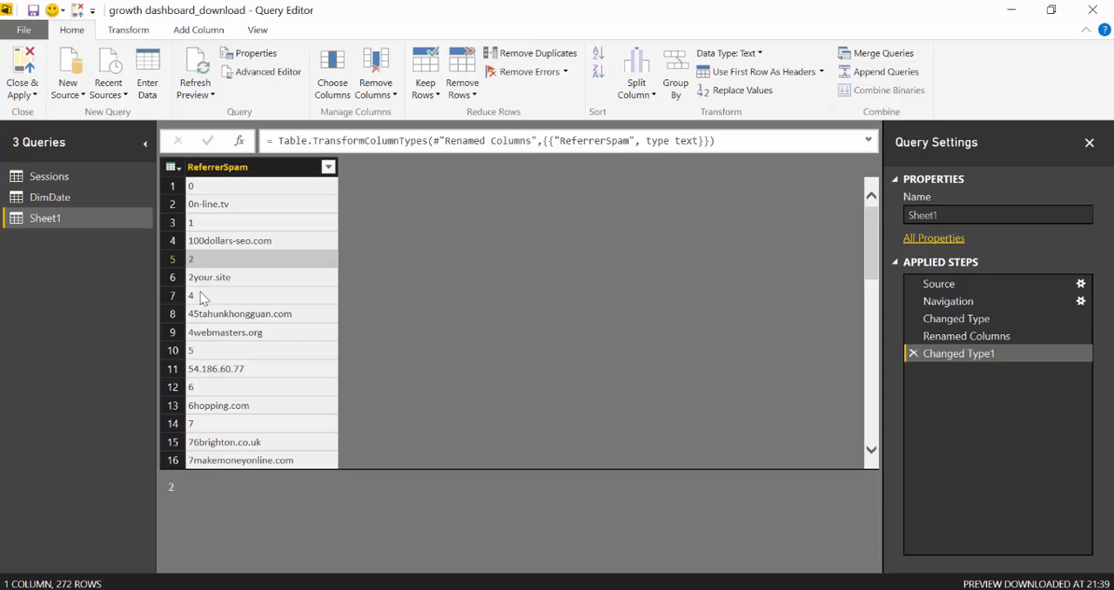
click(201, 300)
scroll(213, 300, down, 3)
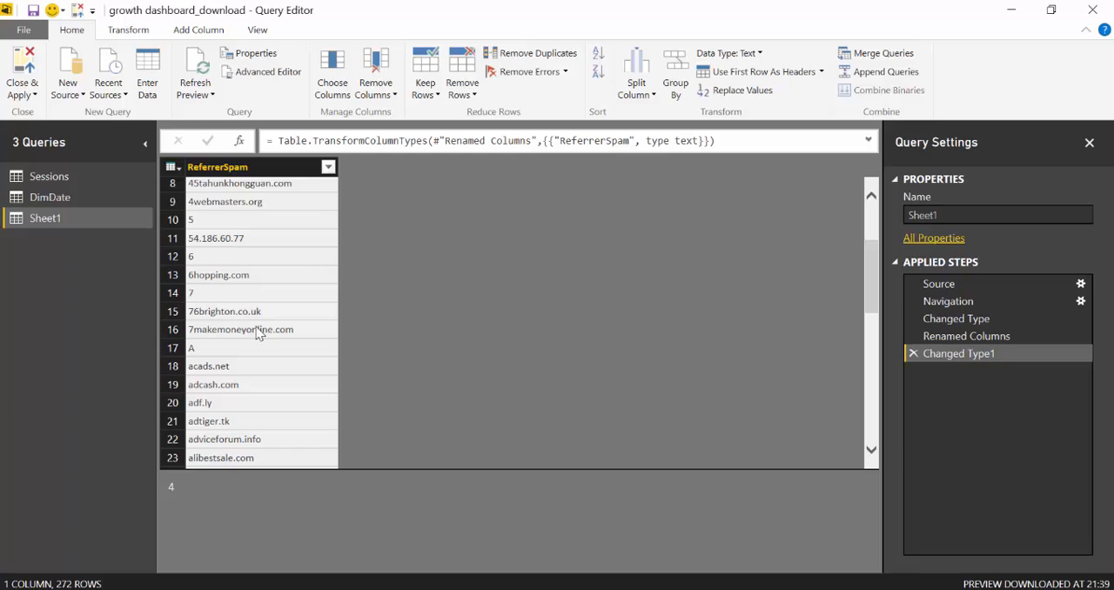
scroll(218, 351, up, 3)
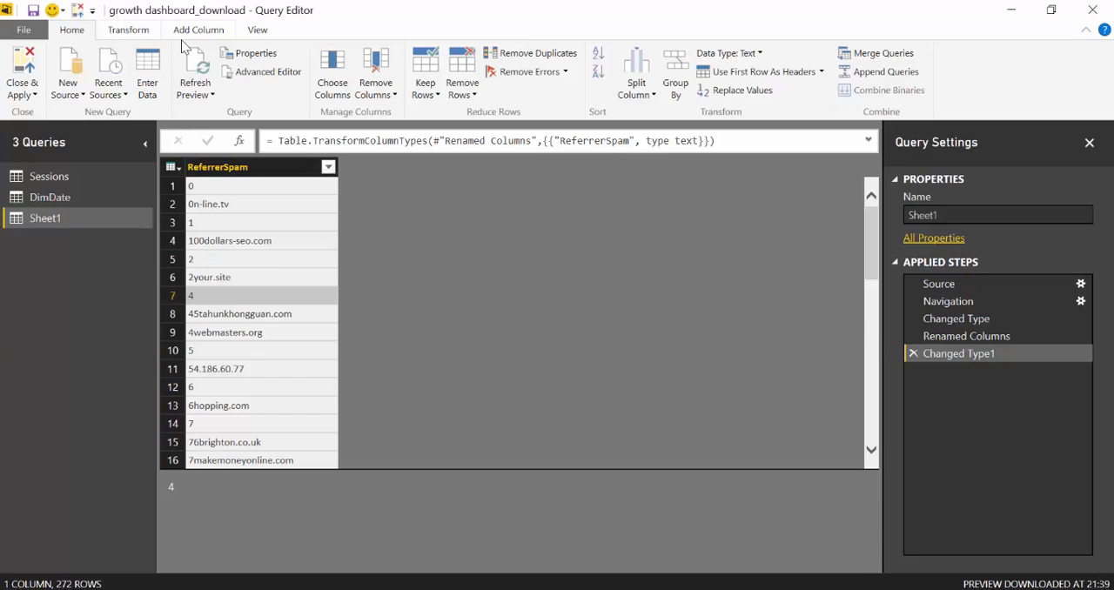
Start a custom column on the Sheet1 query and name it ReferrerSpamBlocker
click(226, 167)
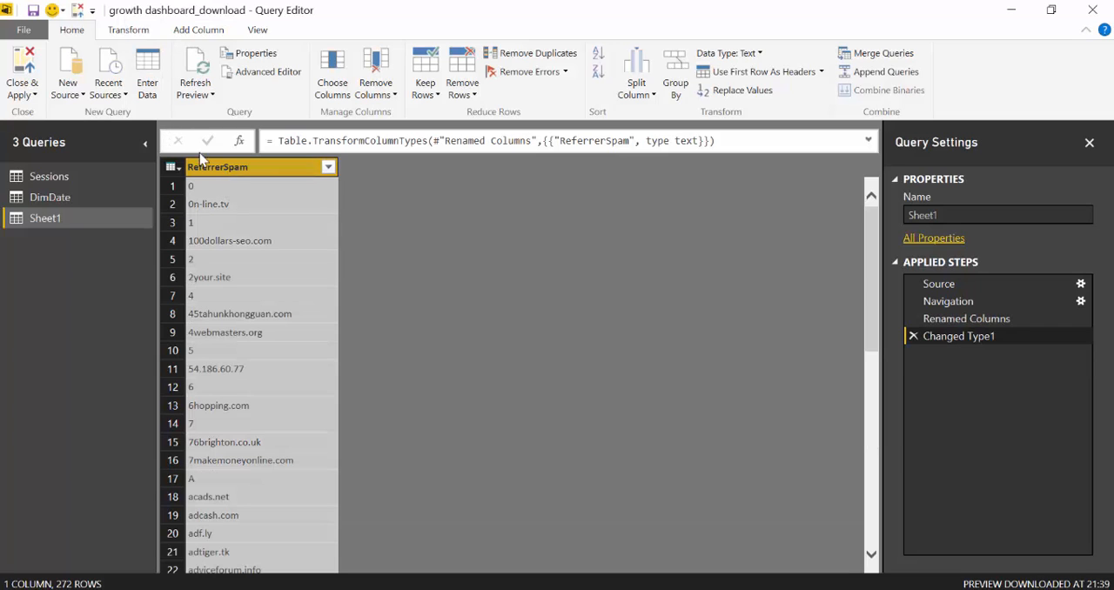
click(200, 33)
click(31, 73)
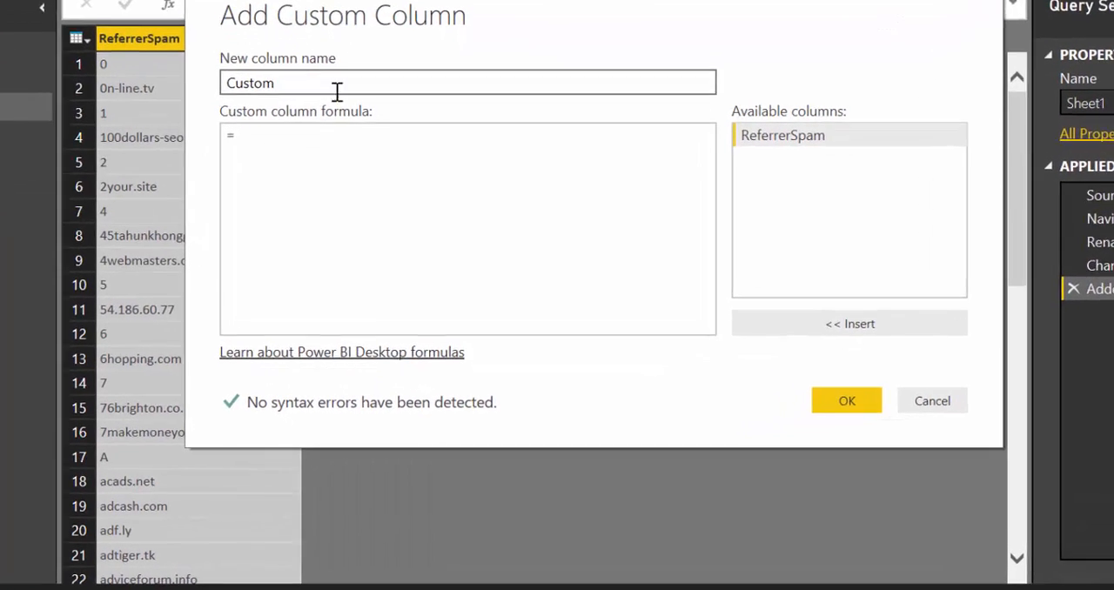
text(Refer)
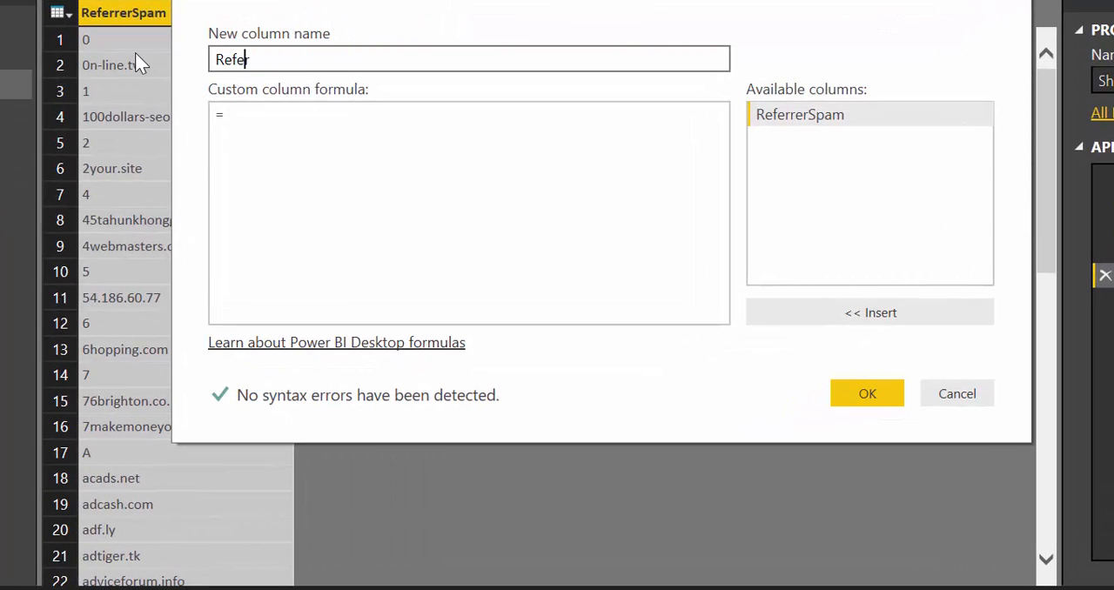
text(rerSpam)
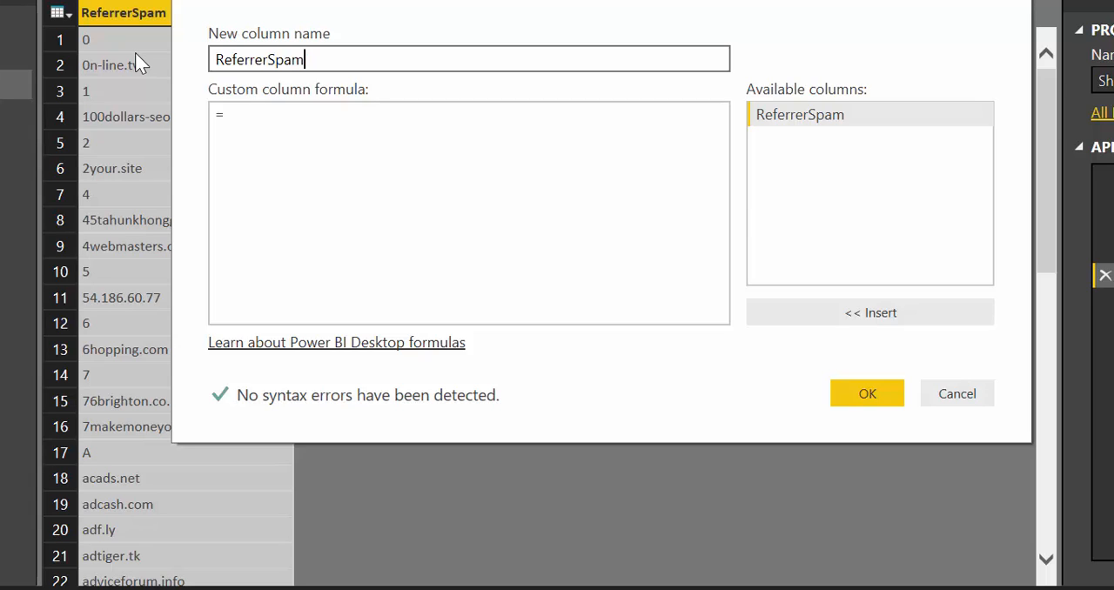
text(Blocker)
Begin the custom column formula with the condition if Text.Length([ReferrerSpam])
click(353, 120)
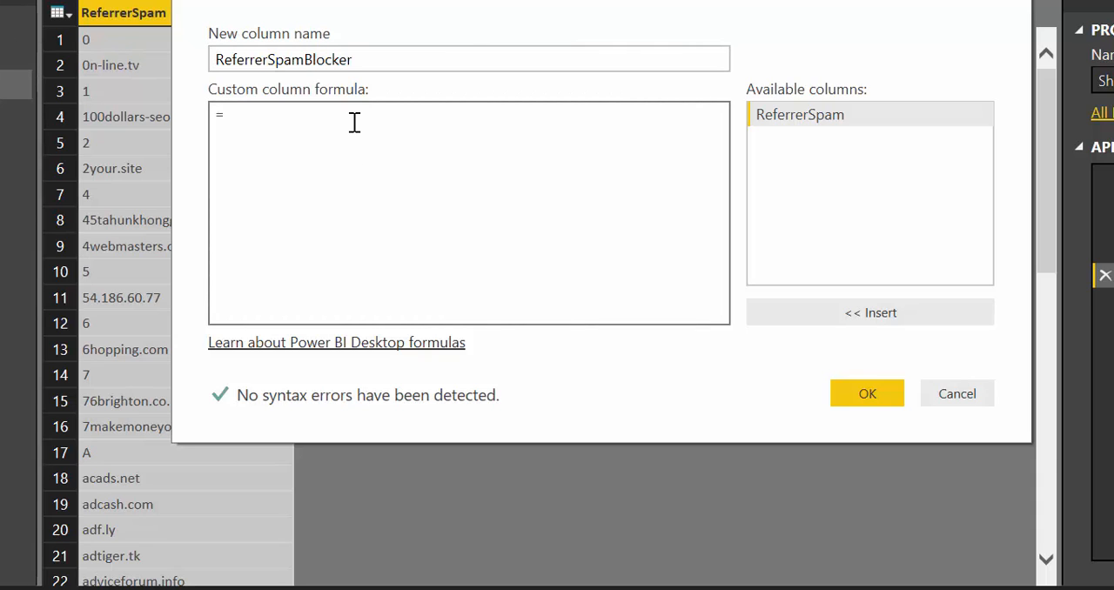
text(if Text)
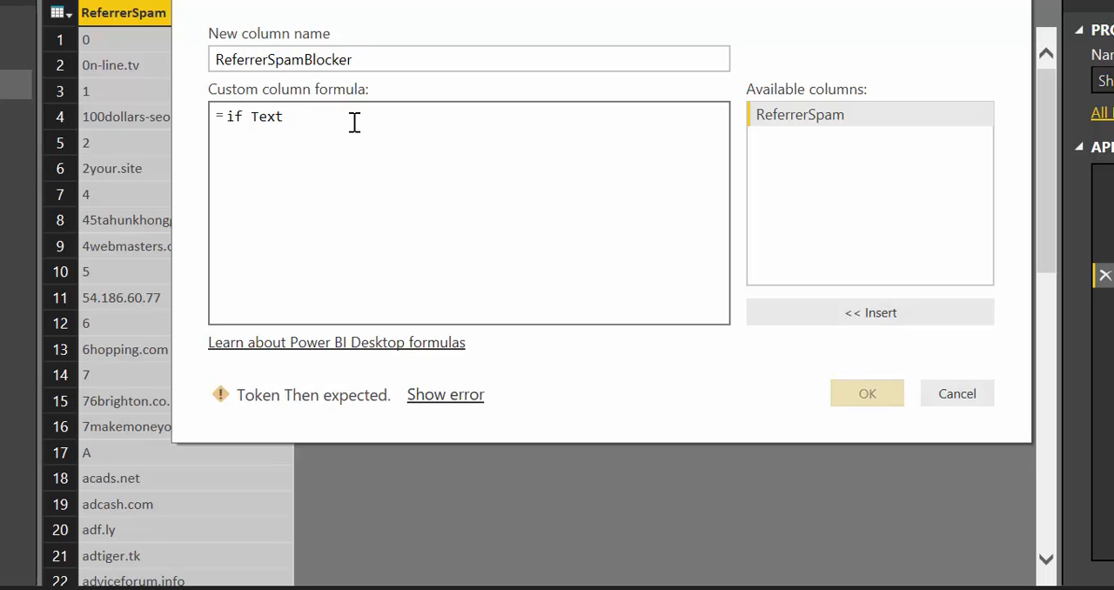
text(.Le)
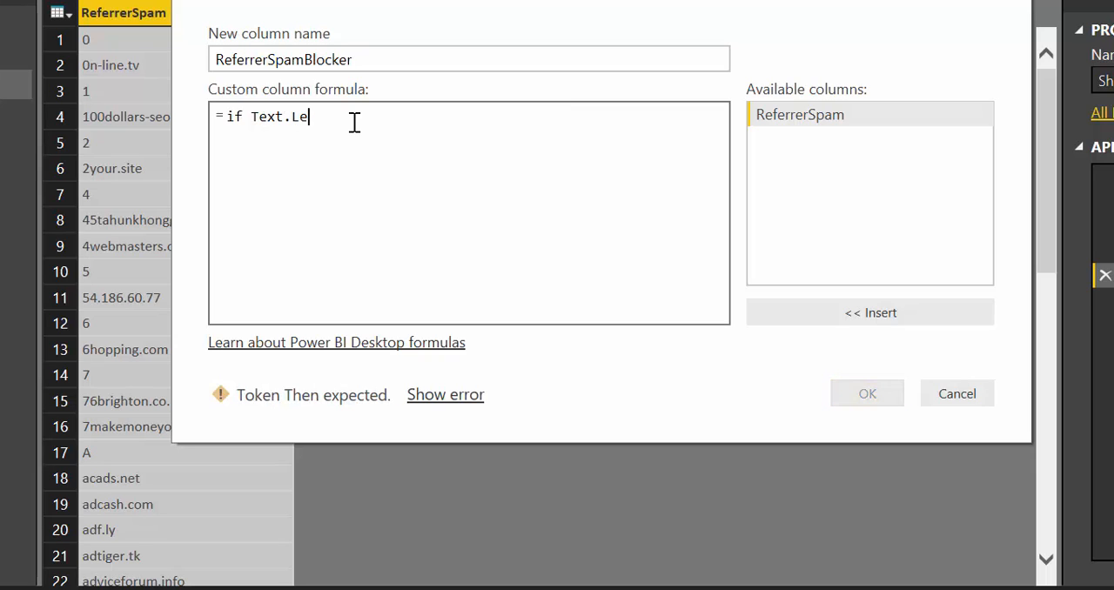
text(ngth()
click(903, 122)
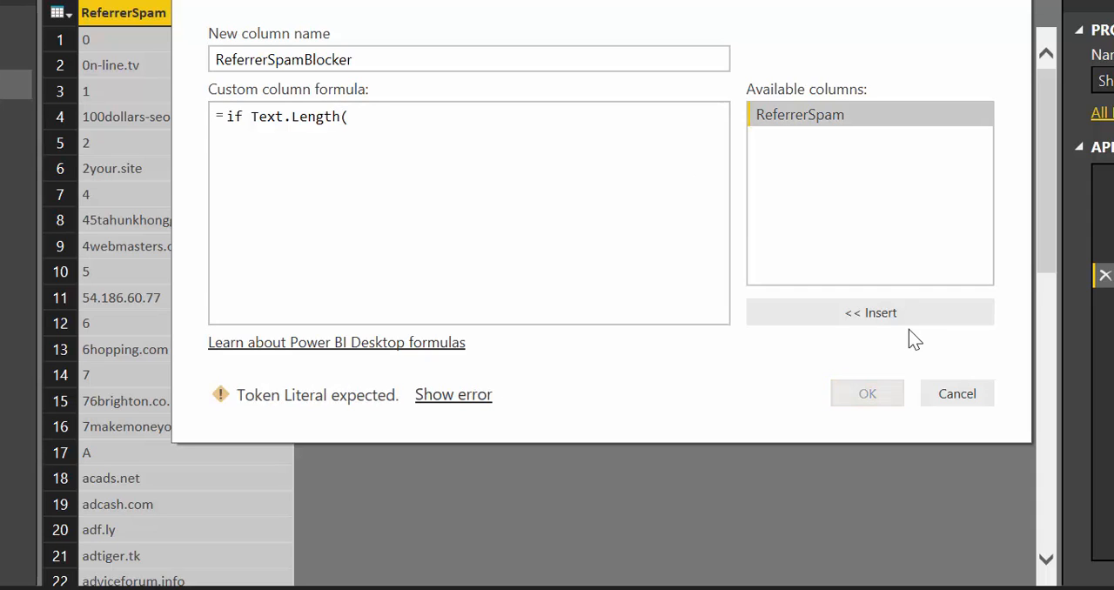
click(908, 319)
text())
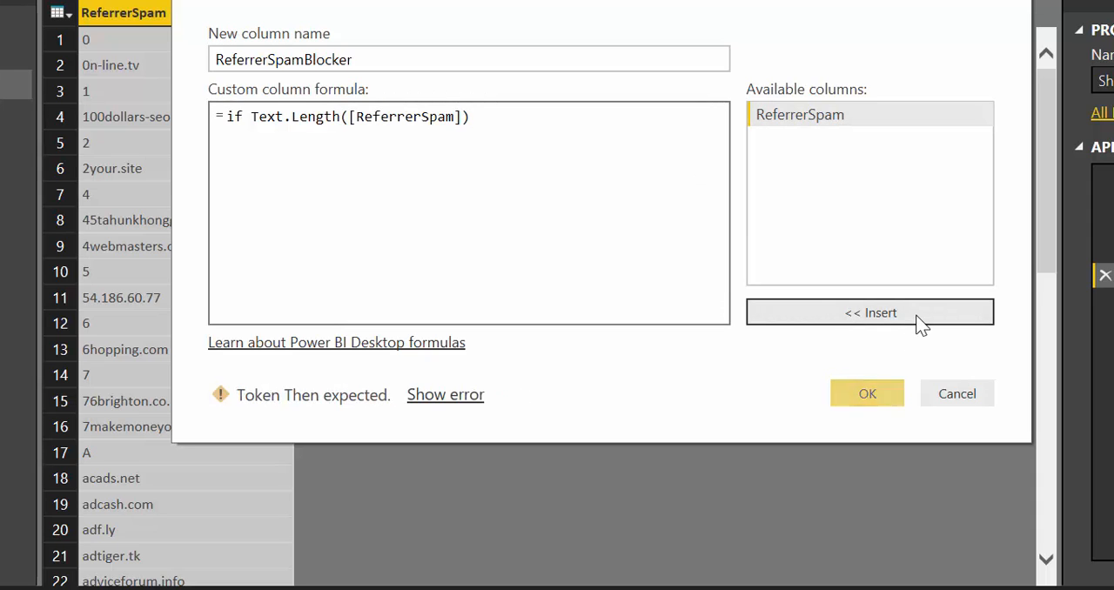
text(=1 then )
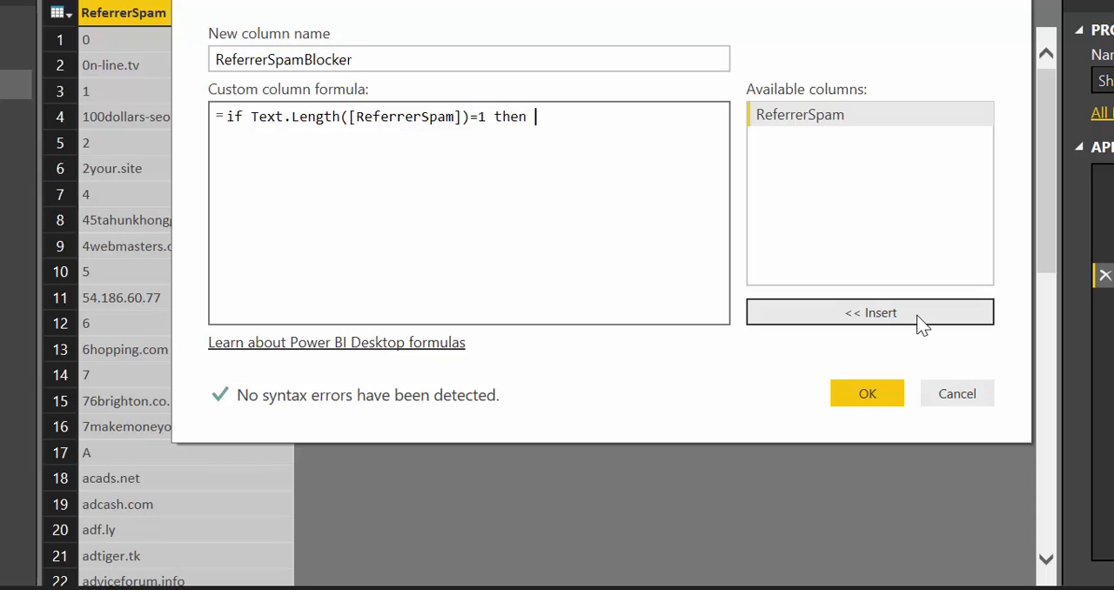
text(null else)
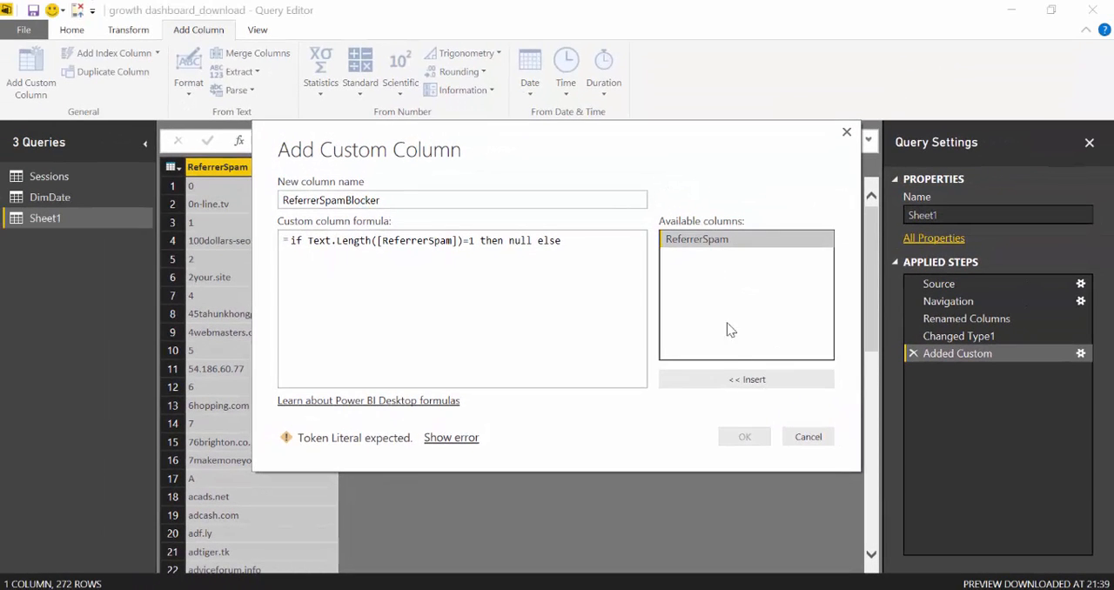
Complete the formula with =1 then null else [ReferrerSpam] and create the custom column
click(800, 349)
click(742, 435)
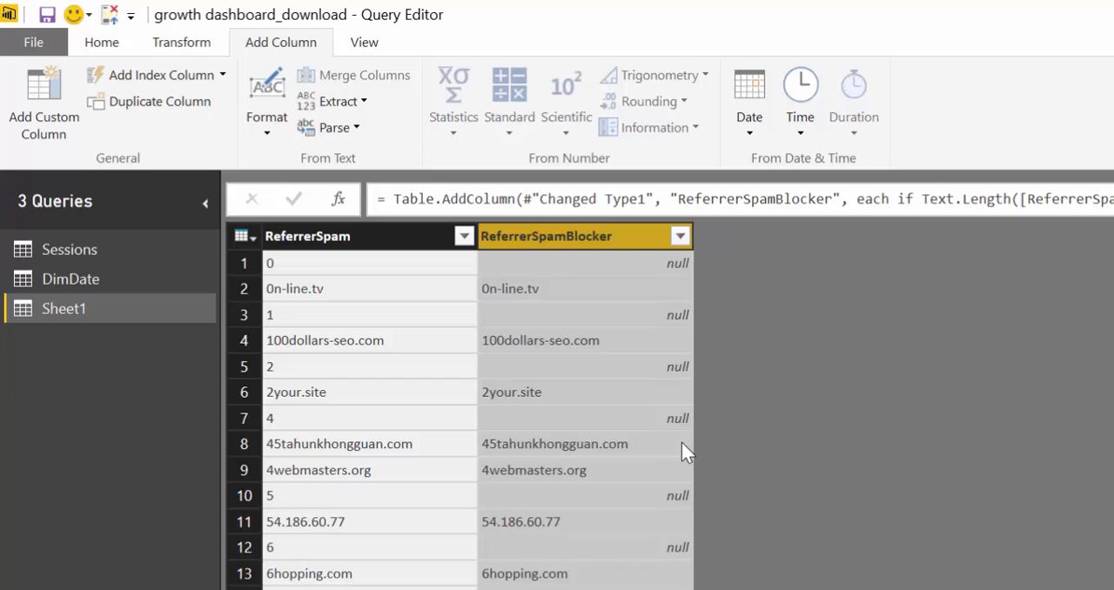
Filter the null rows out of the ReferrerSpamBlocker column
click(679, 237)
click(352, 494)
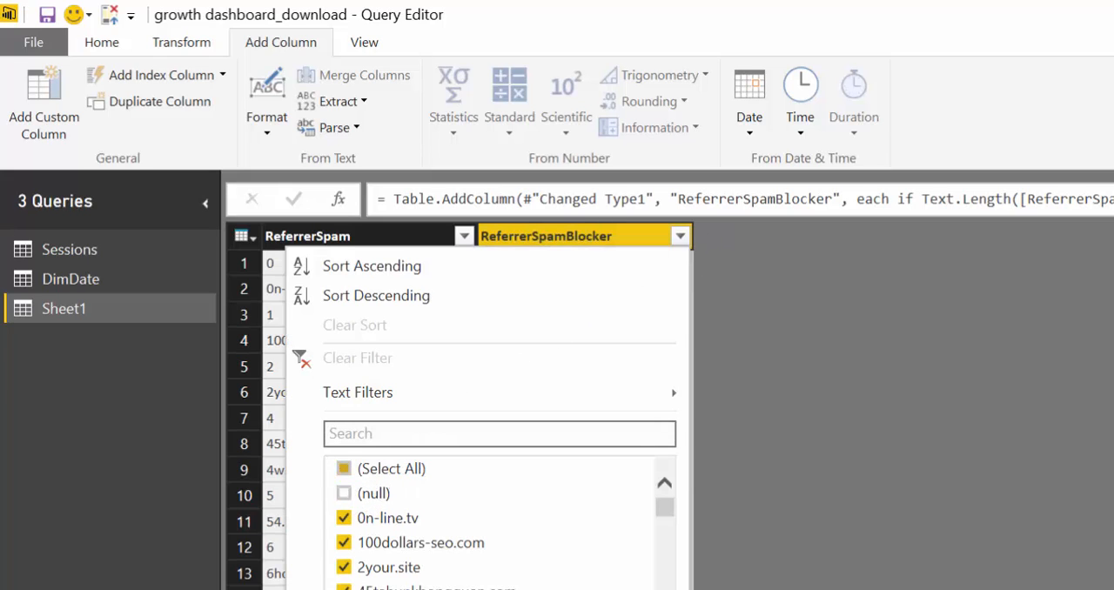
key(Return)
Remove the original ReferrerSpam column from the Sheet1 query
click(357, 233)
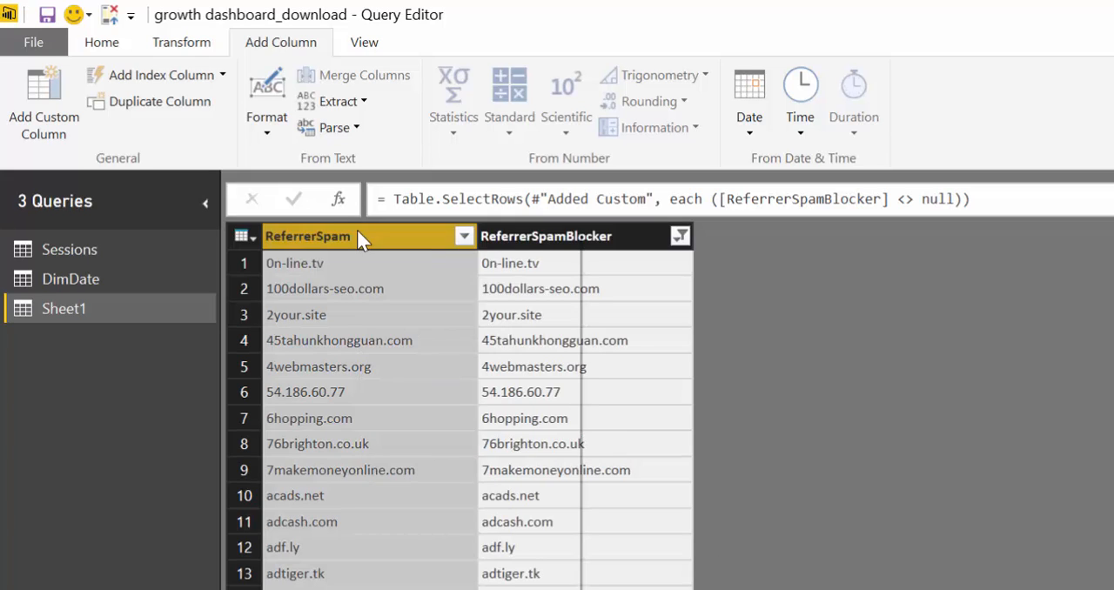
right_click(357, 235)
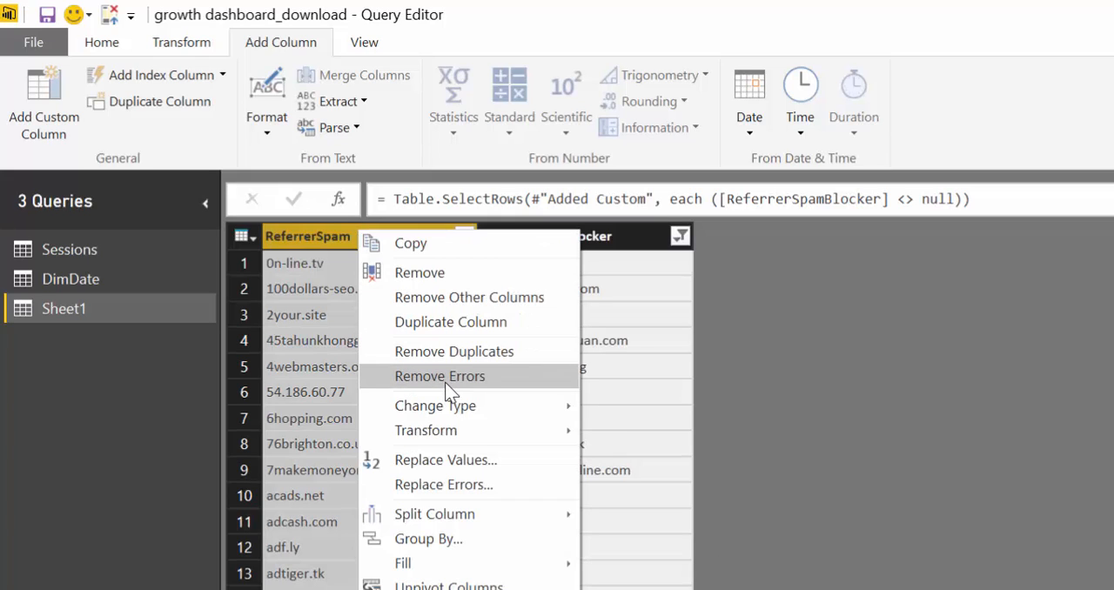
click(420, 271)
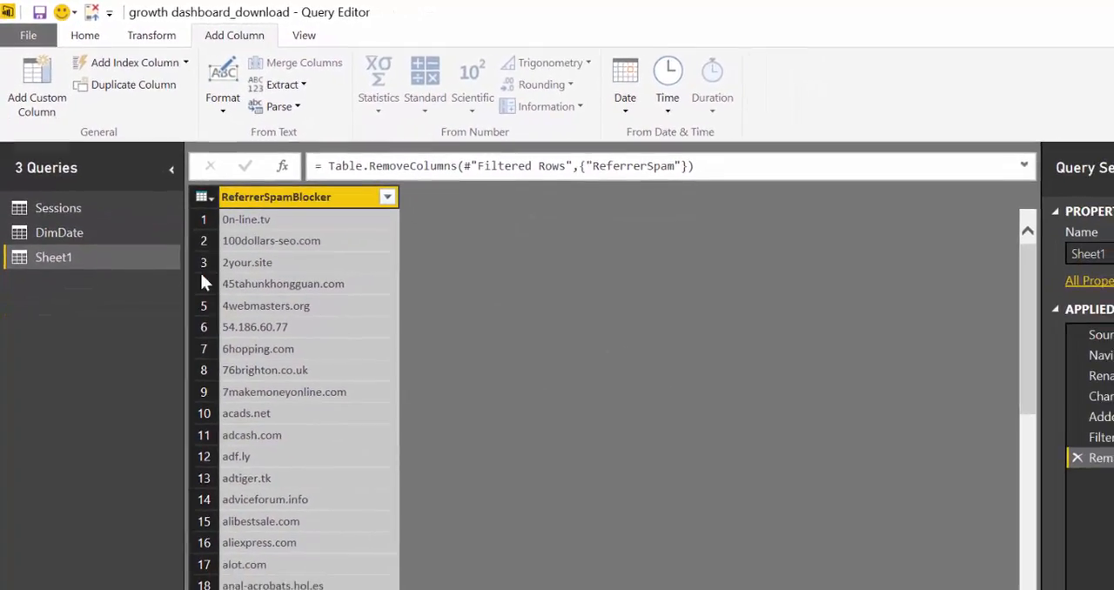
Rename the Sheet1 query as ReferrerSpamBlocker
click(1068, 243)
text(Refe)
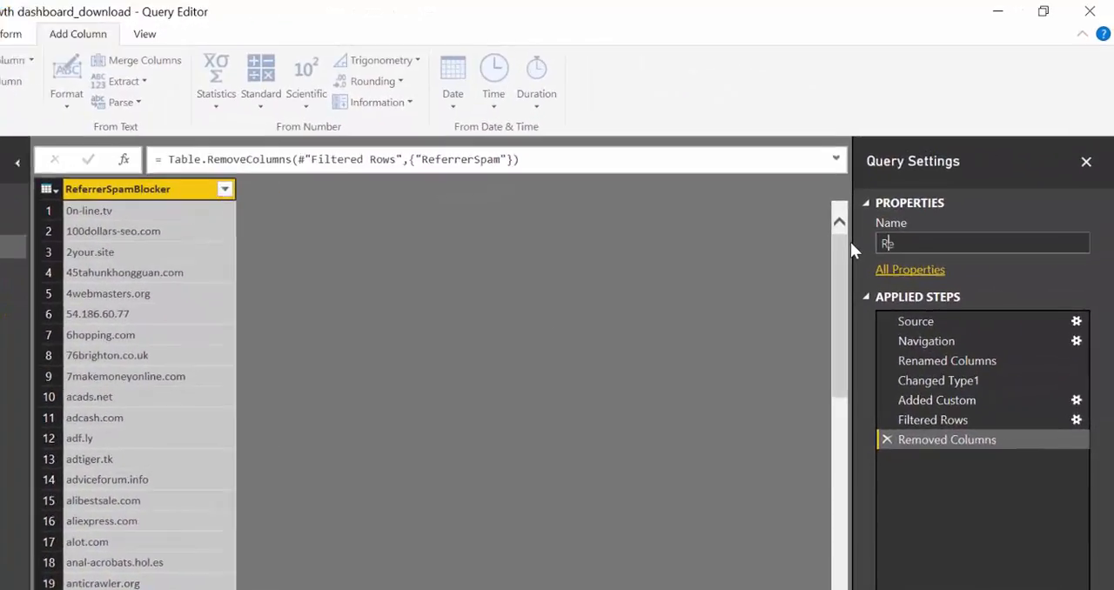
text(rrerS)
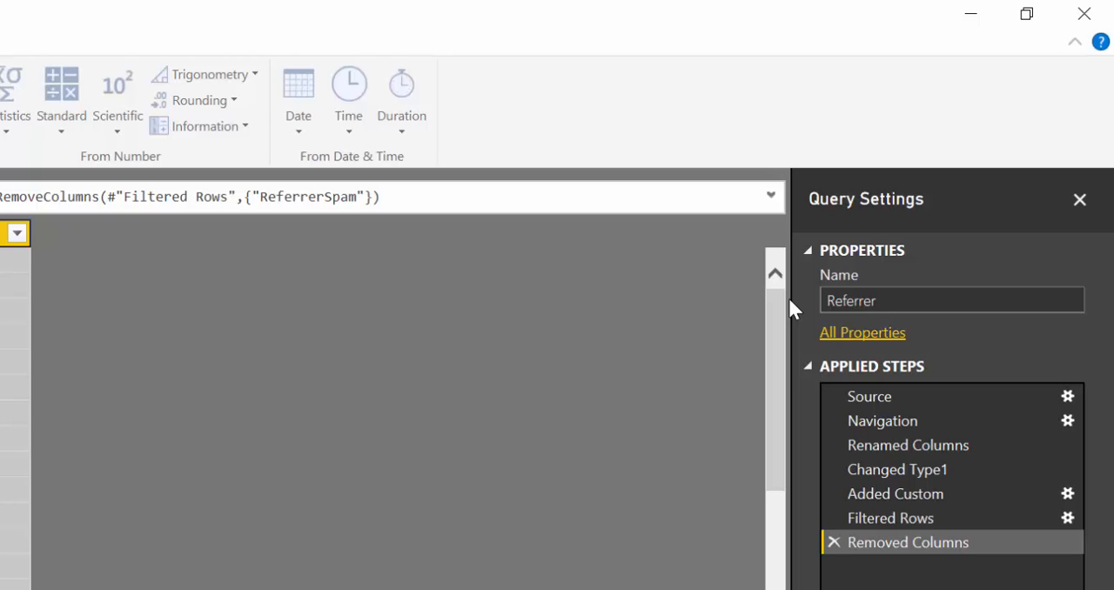
text(pamBlocker)
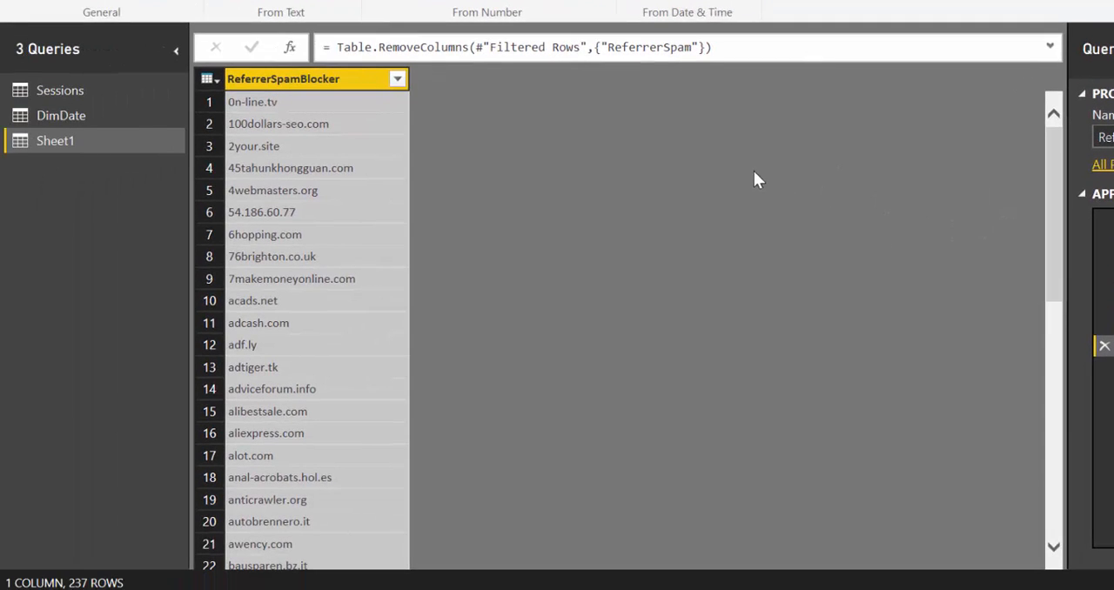
key(Return)
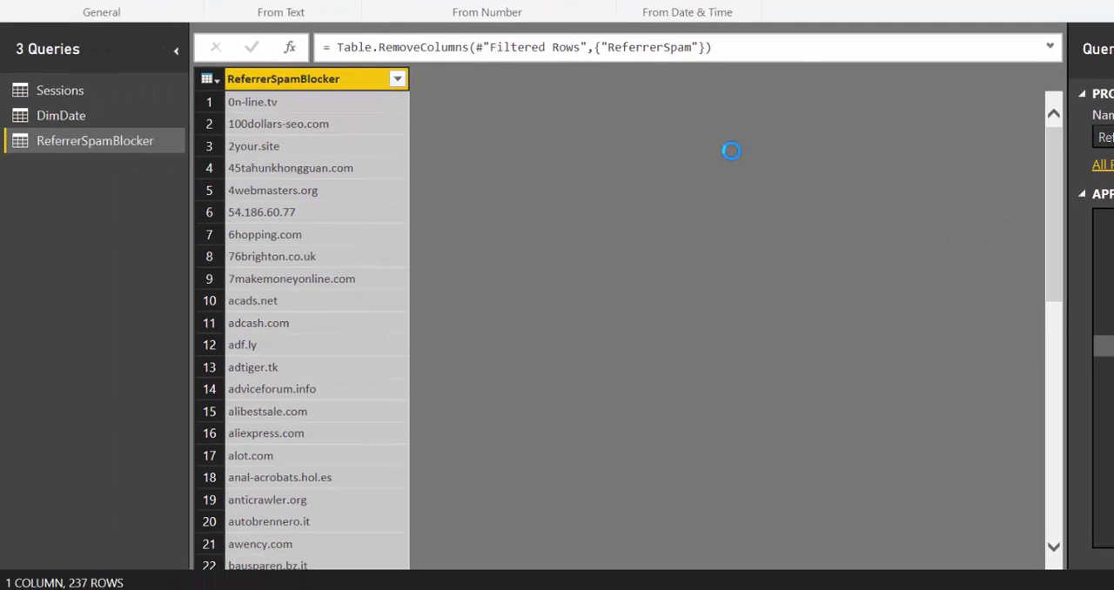
Edit the Added Items step of the Sessions query to include the Source dimension from Traffic Sources
scroll(226, 116, down, 16)
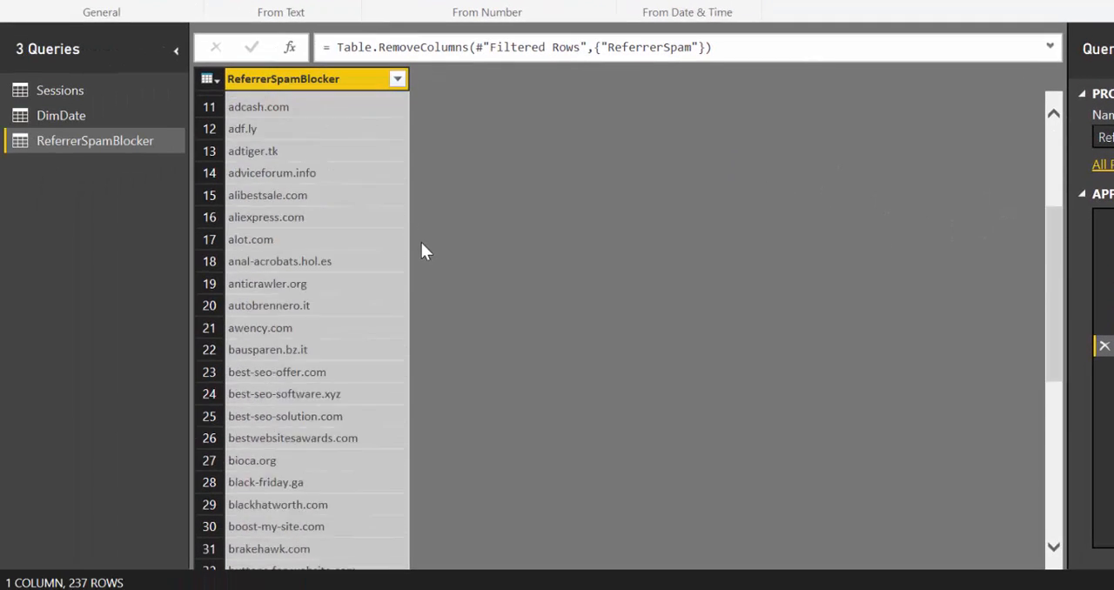
scroll(346, 294, down, 20)
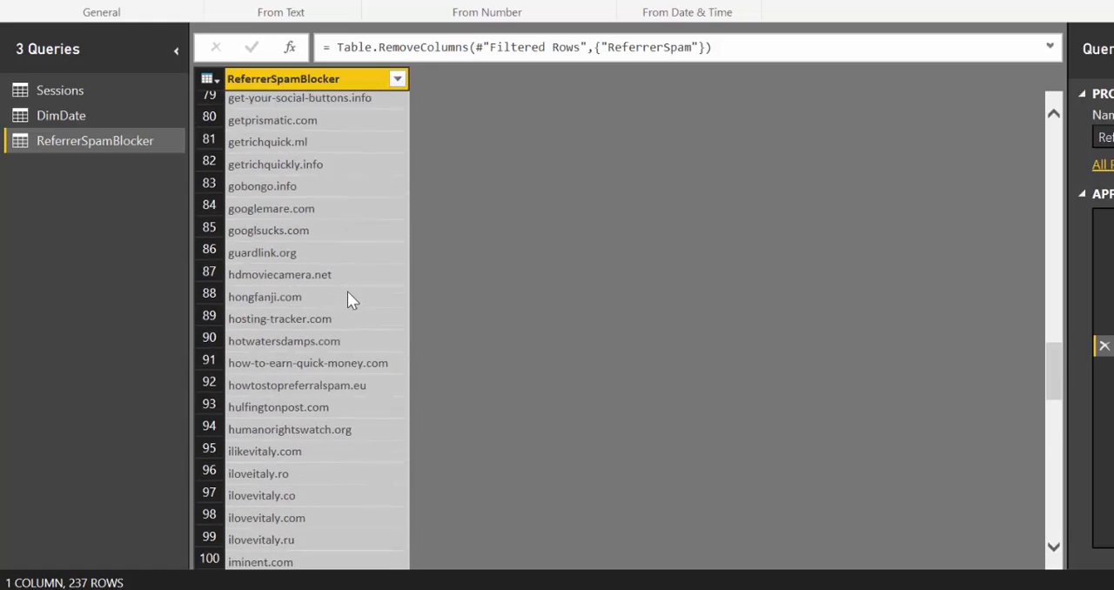
scroll(342, 297, up, 20)
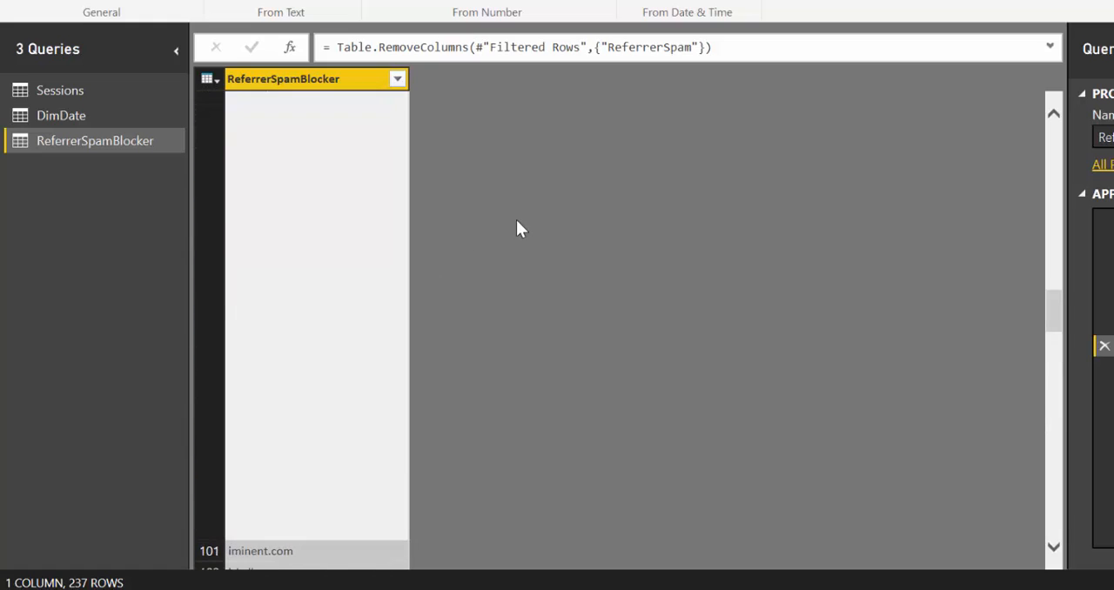
scroll(518, 195, up, 4)
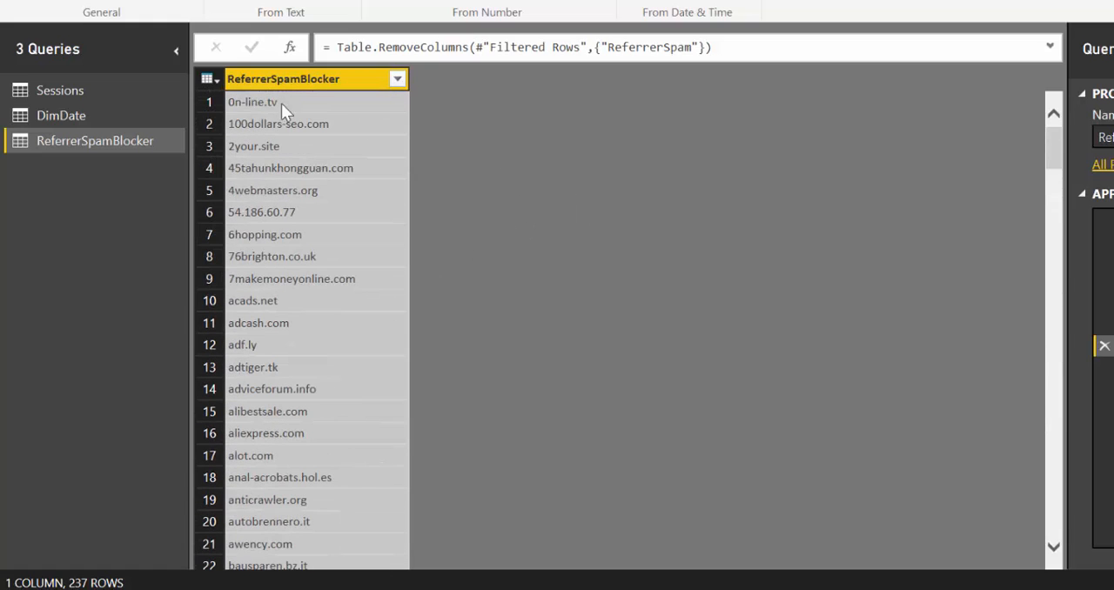
click(50, 87)
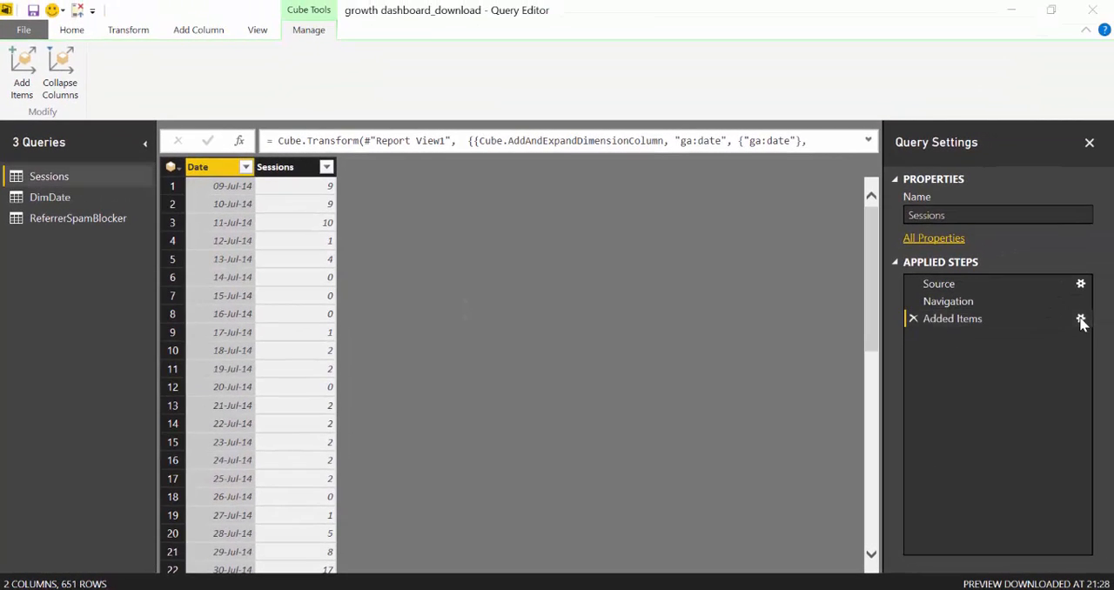
click(1080, 319)
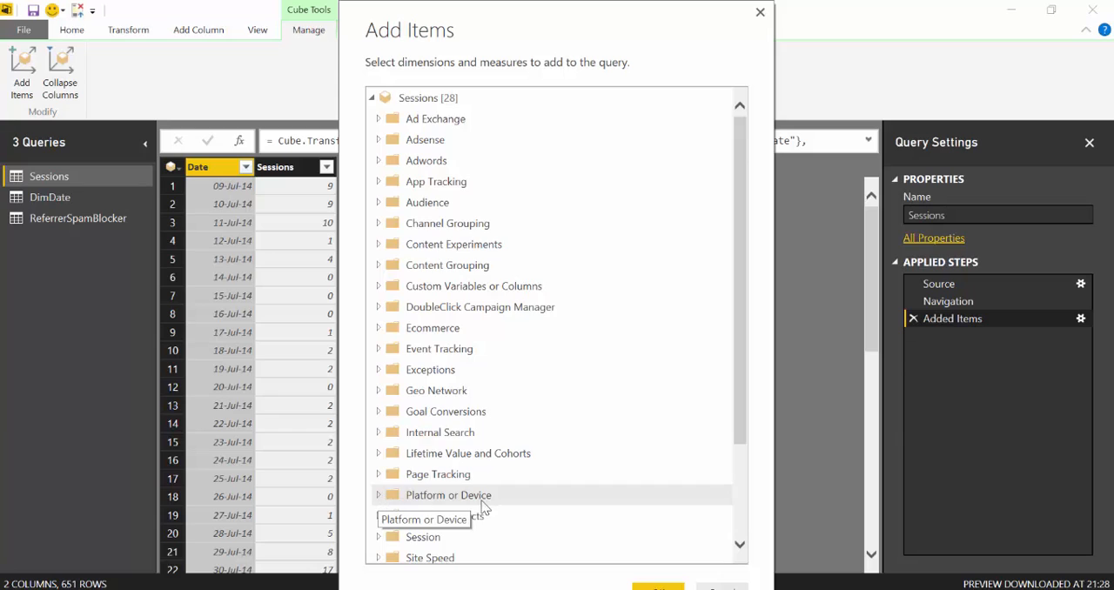
scroll(482, 508, down, 2)
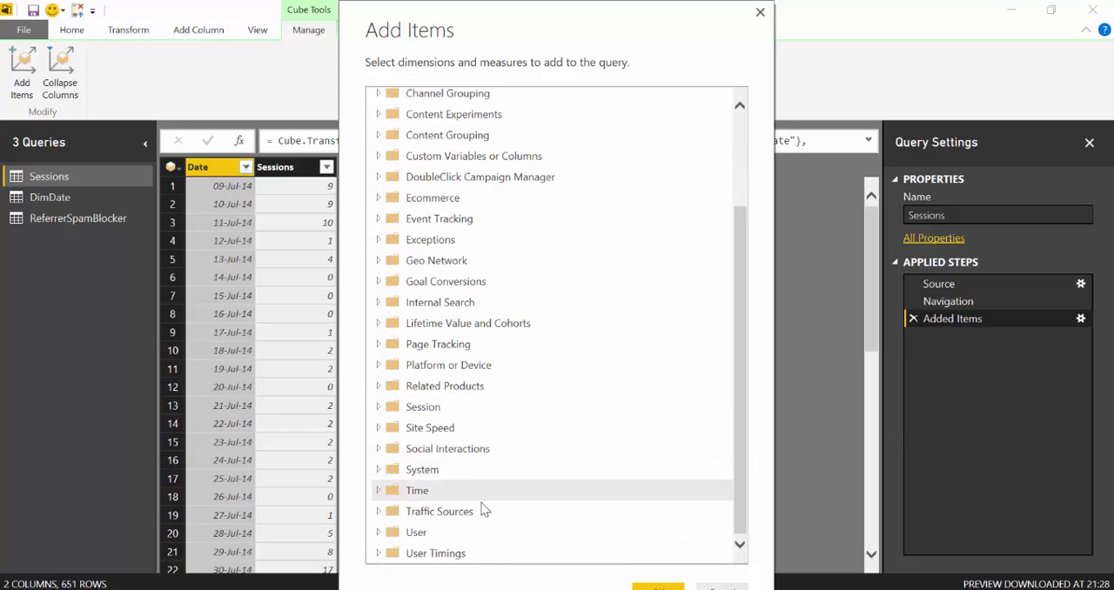
click(379, 511)
scroll(562, 486, down, 2)
scroll(562, 487, down, 2)
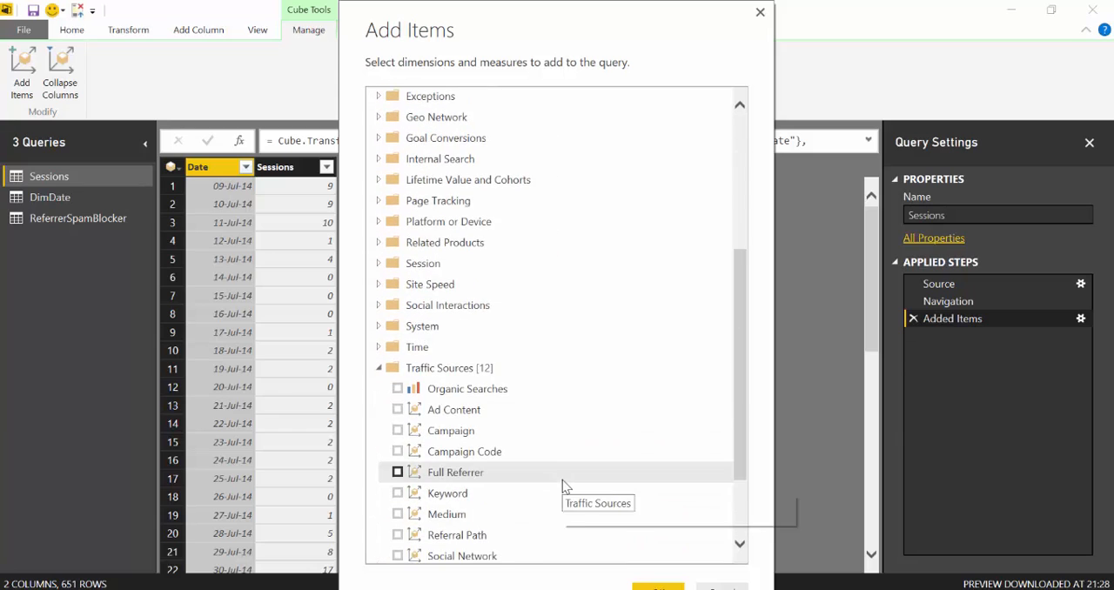
click(397, 490)
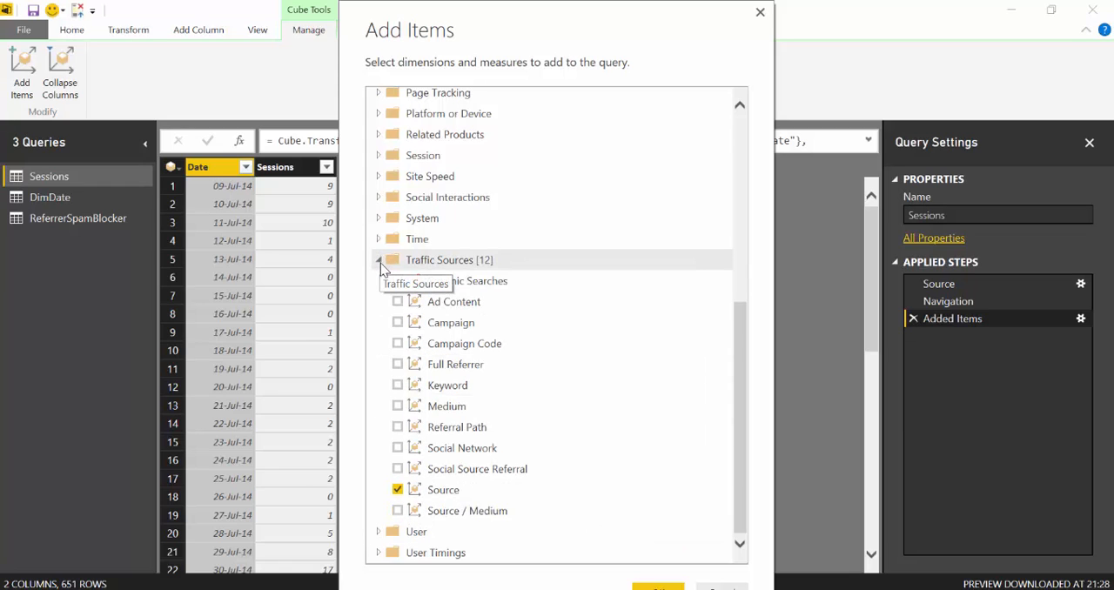
click(379, 261)
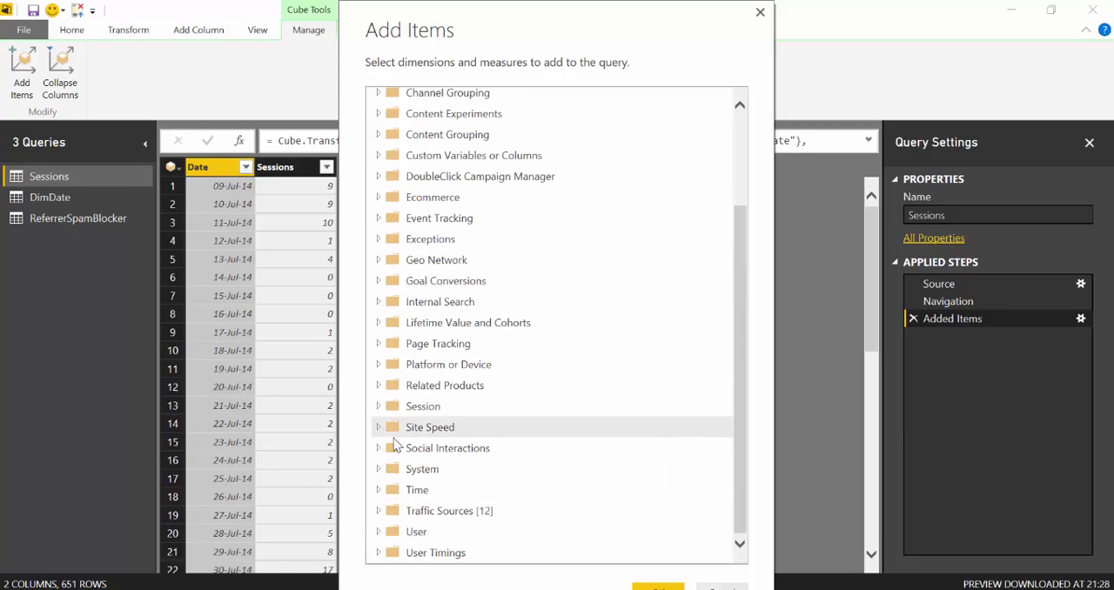
Include the Bounces measure from the Session folder in the added items
click(379, 406)
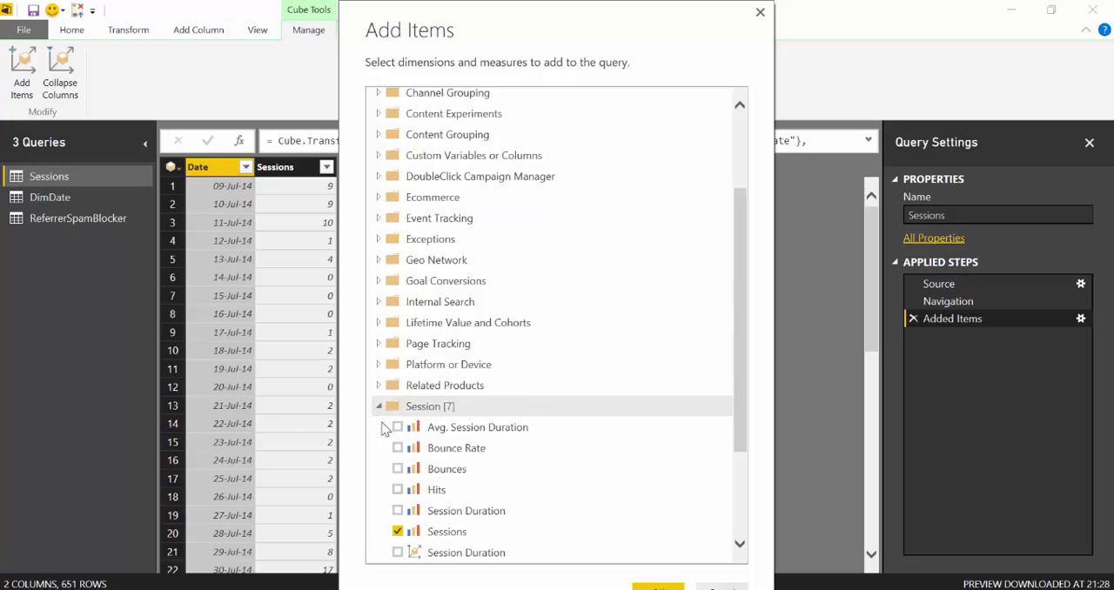
click(397, 468)
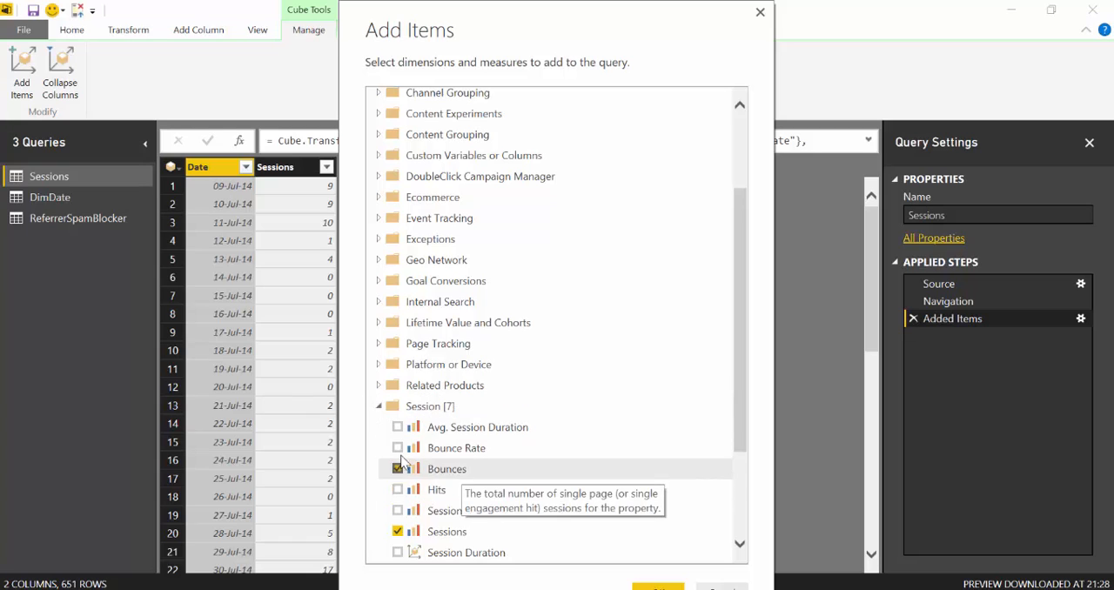
click(380, 407)
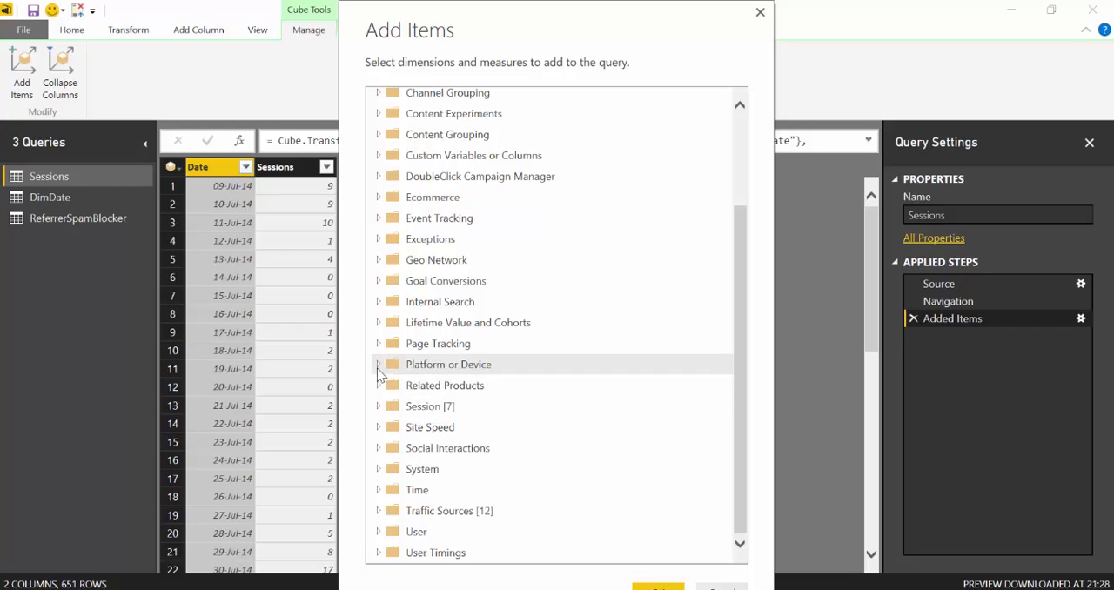
Include the Landing Page dimension from Page Tracking and apply the added items to the Sessions query
click(378, 344)
scroll(426, 361, down, 2)
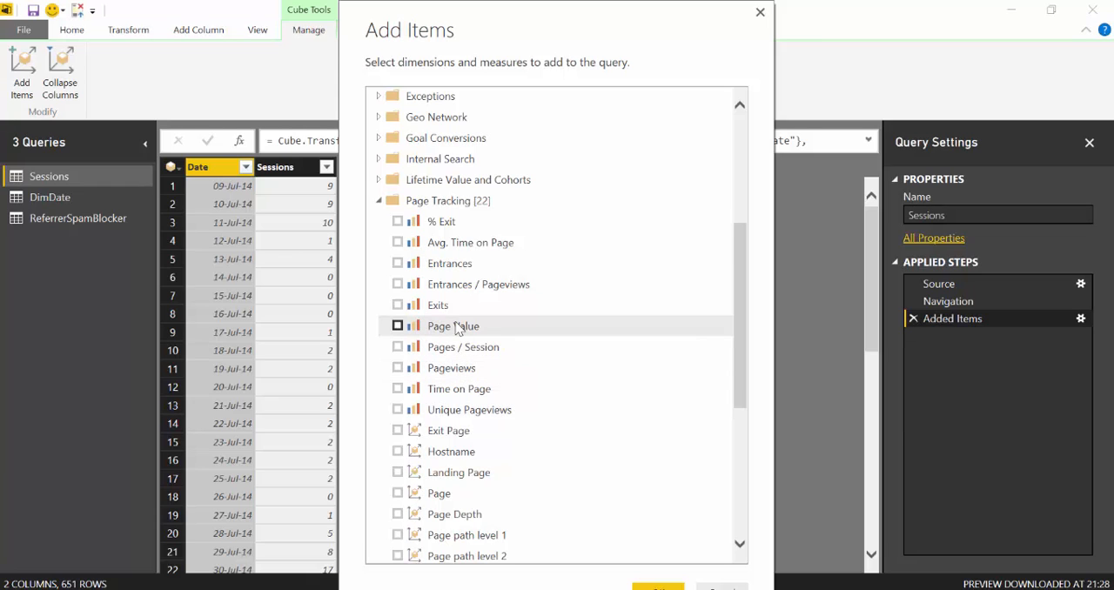
scroll(469, 418, down, 1)
scroll(470, 423, down, 1)
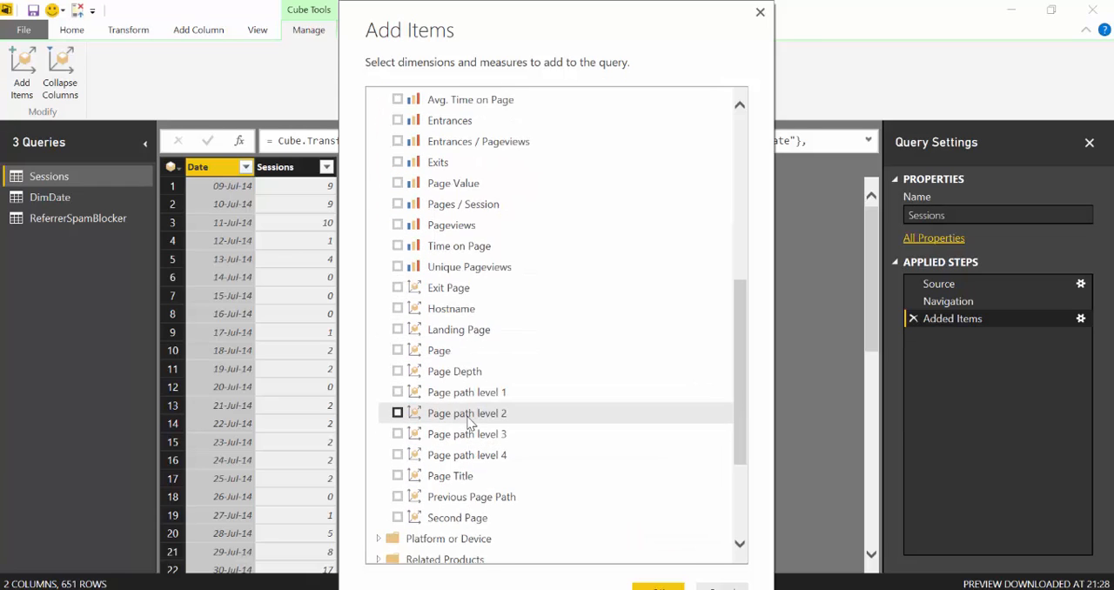
scroll(420, 430, up, 1)
scroll(440, 417, down, 1)
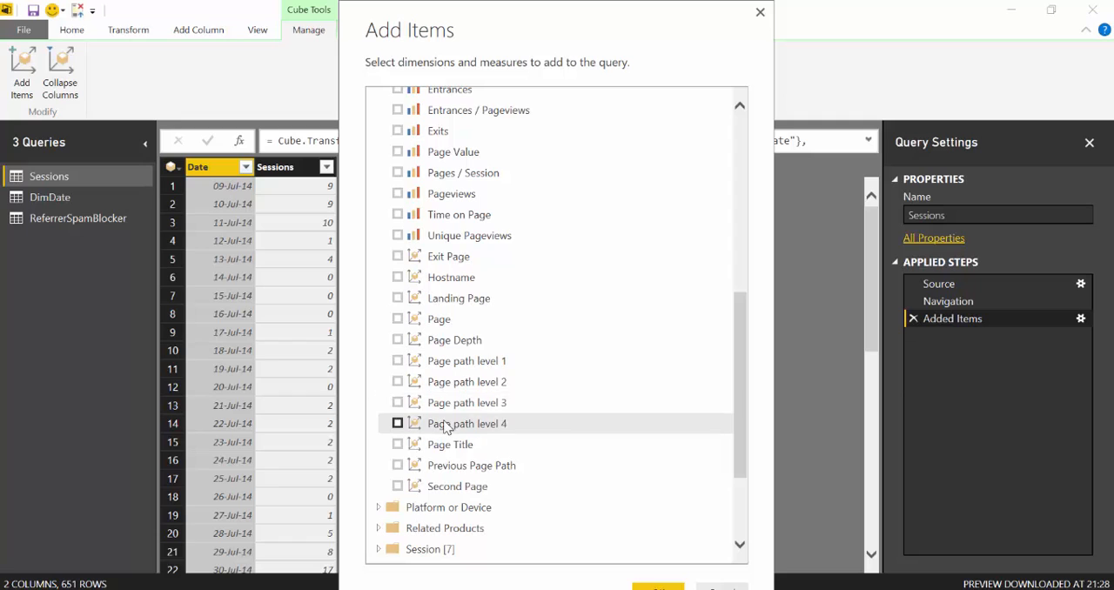
click(397, 297)
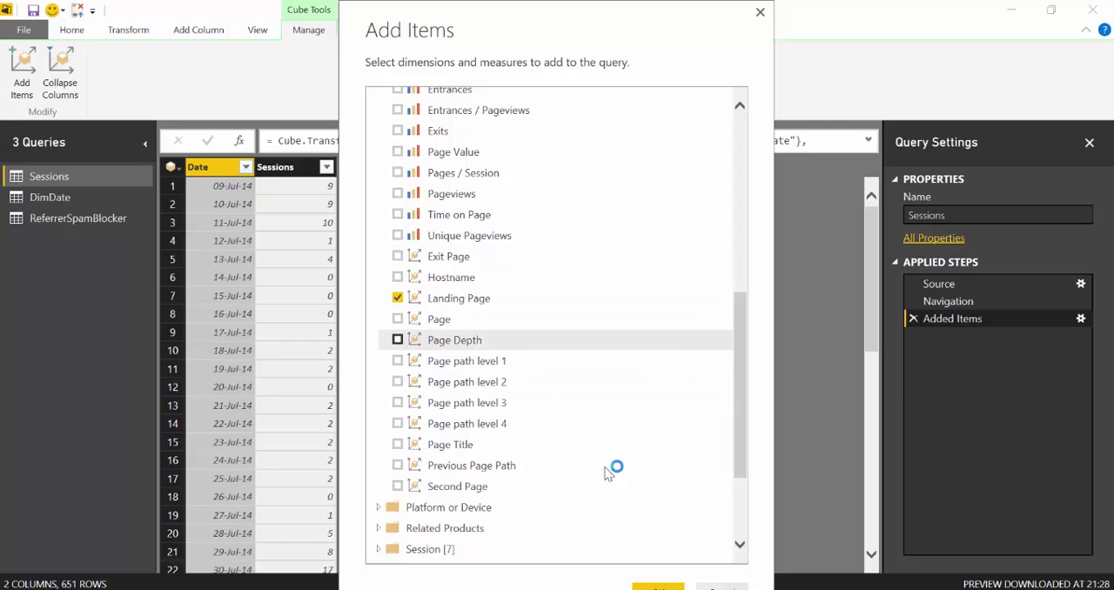
click(658, 588)
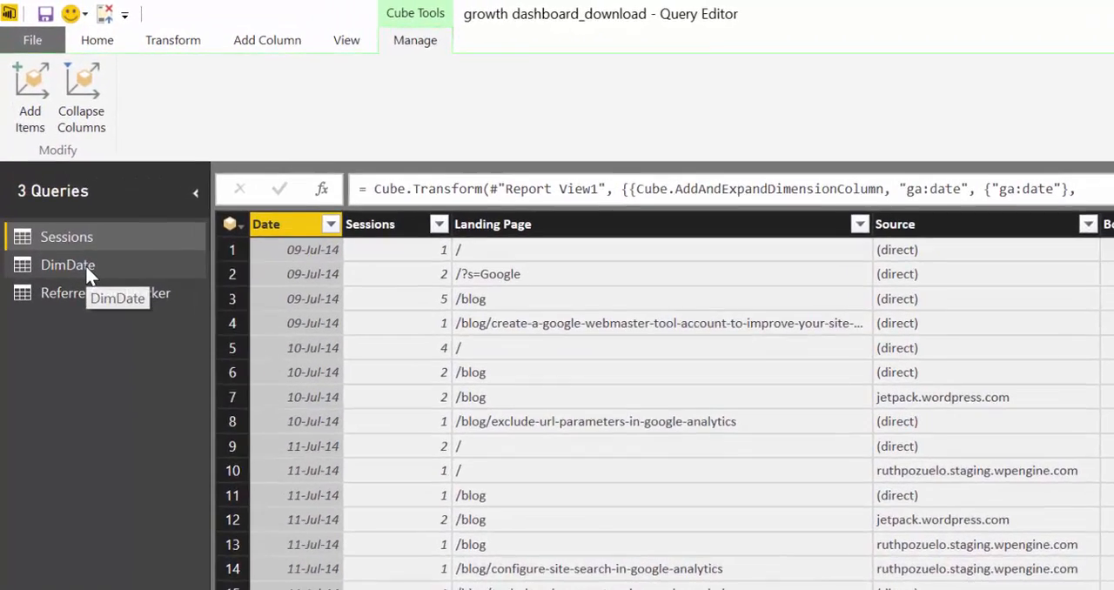
Start a custom column in the DimDate query and name it Year
click(76, 228)
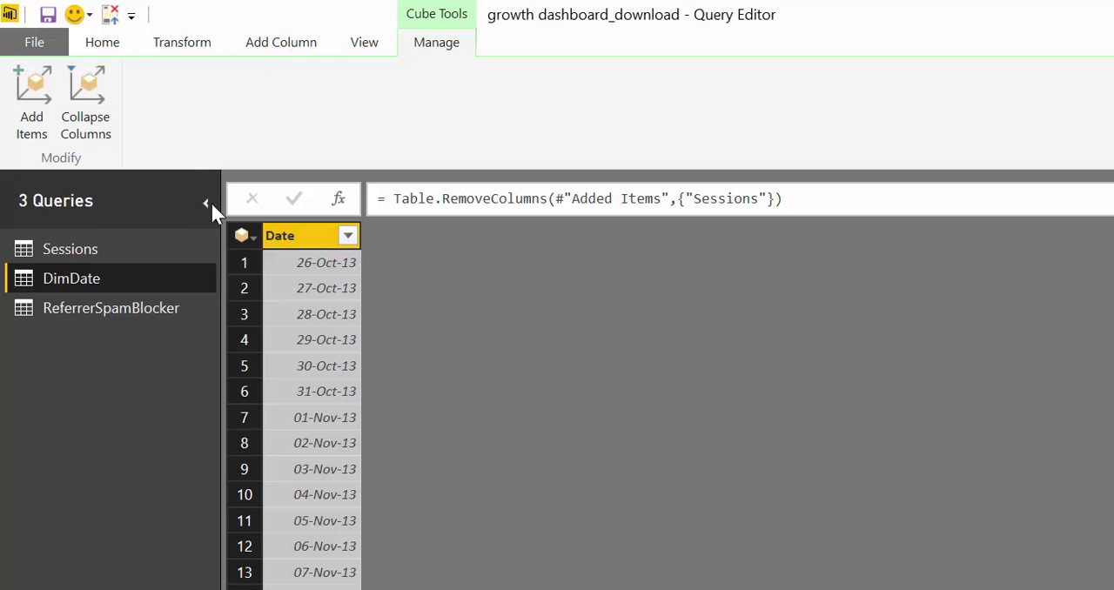
click(287, 43)
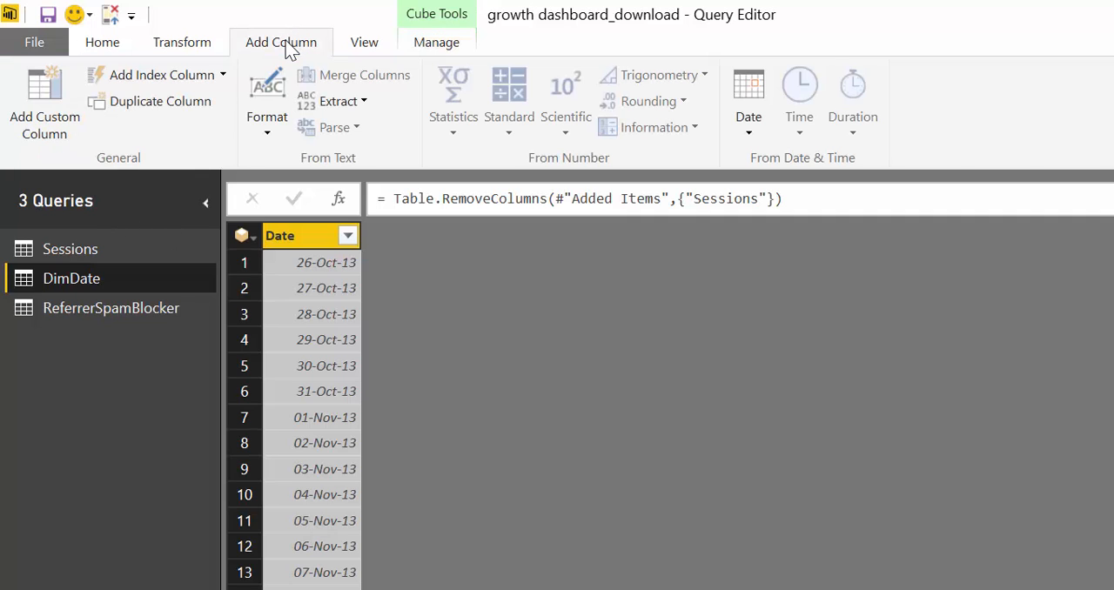
click(57, 104)
click(472, 283)
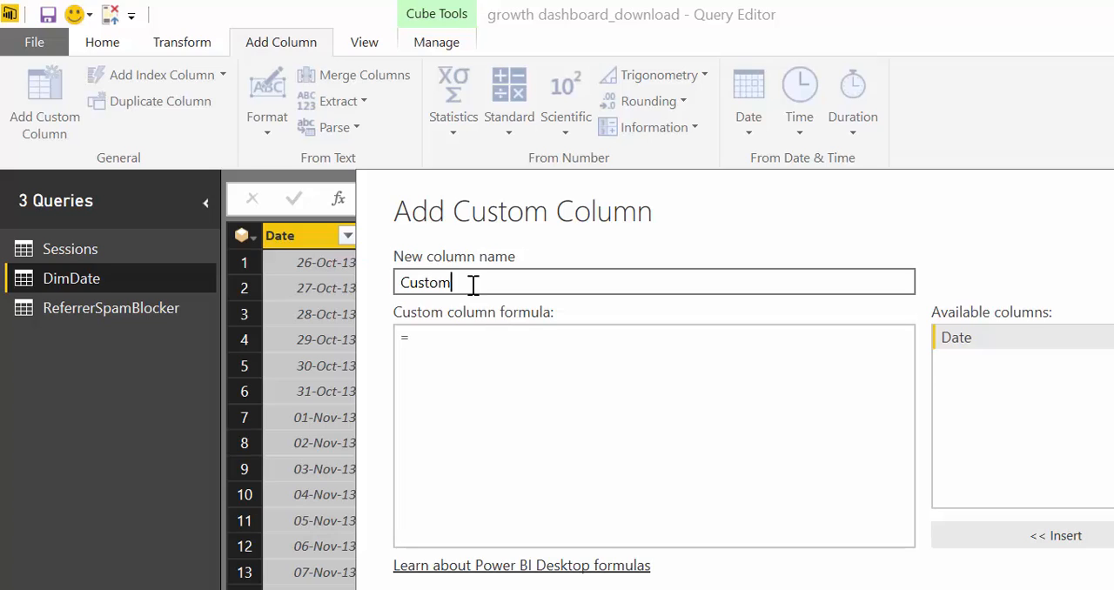
drag(473, 284, 368, 282)
text(Ye)
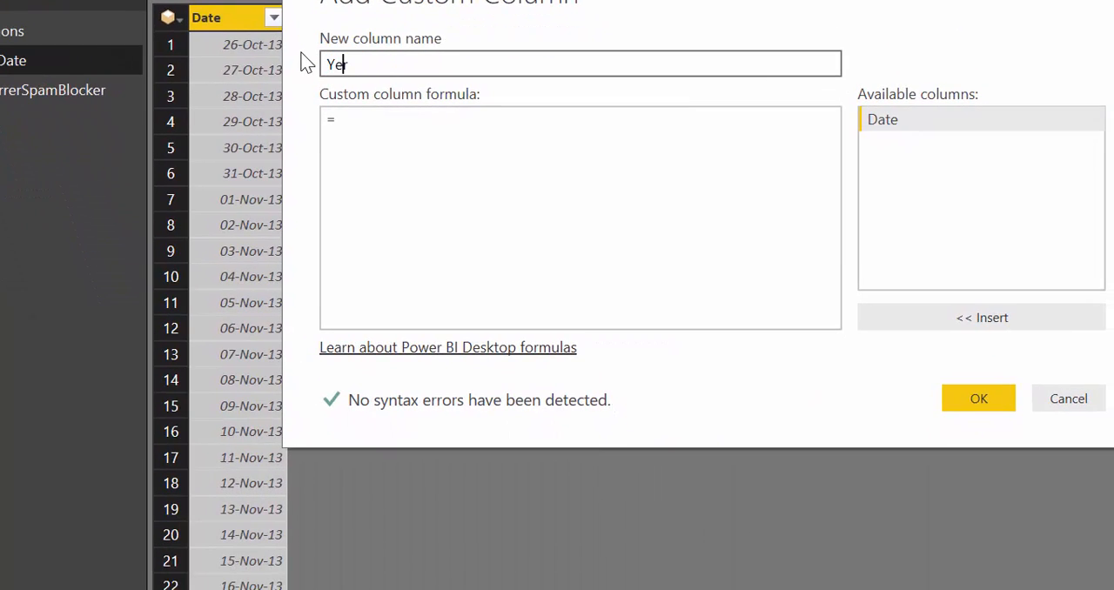
text(r)
key(BackSpace)
text(ar)
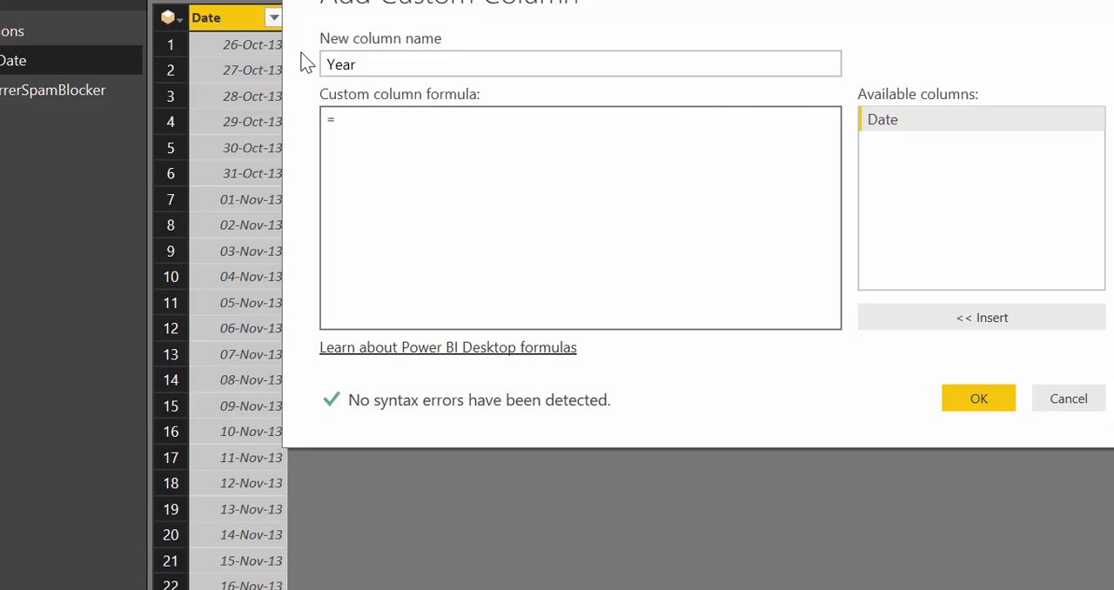
text(te.Year()
Set the Year column's formula to Date.Year([Date]) and create the column
click(905, 122)
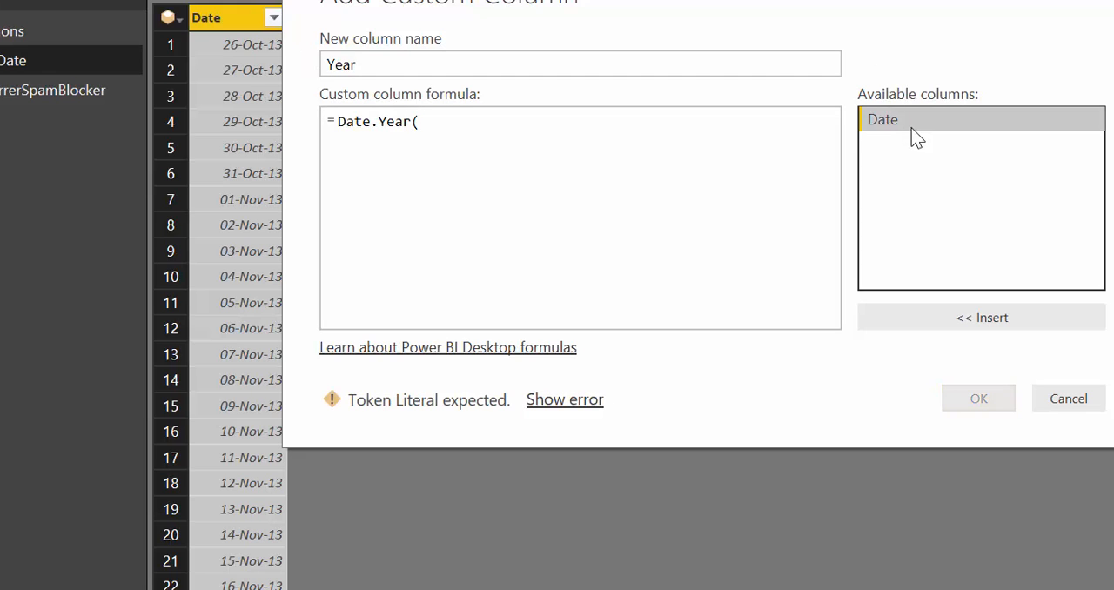
click(933, 315)
text())
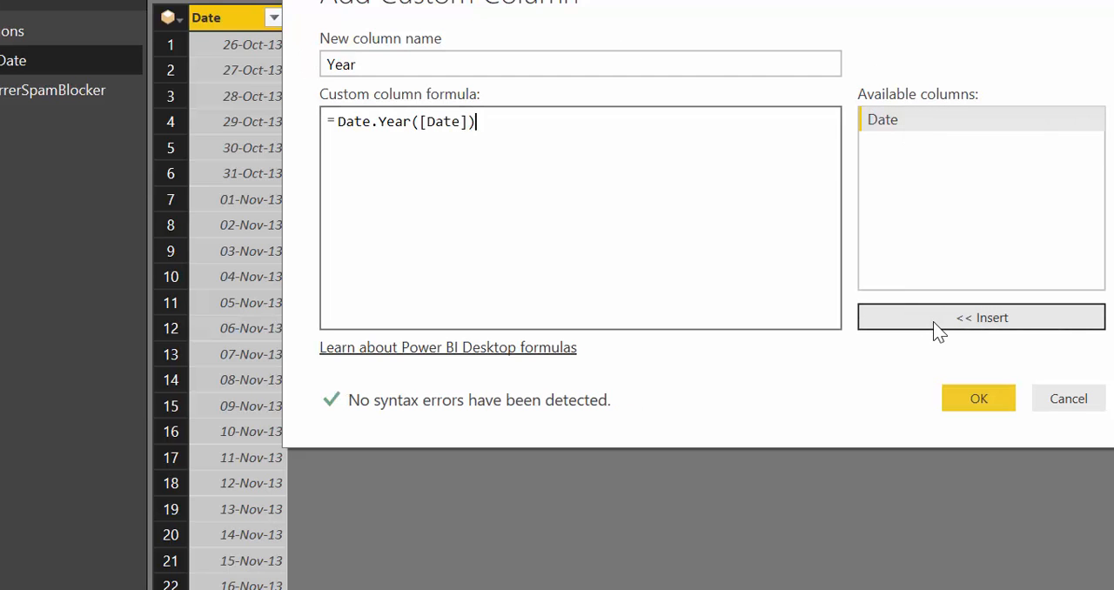
click(978, 398)
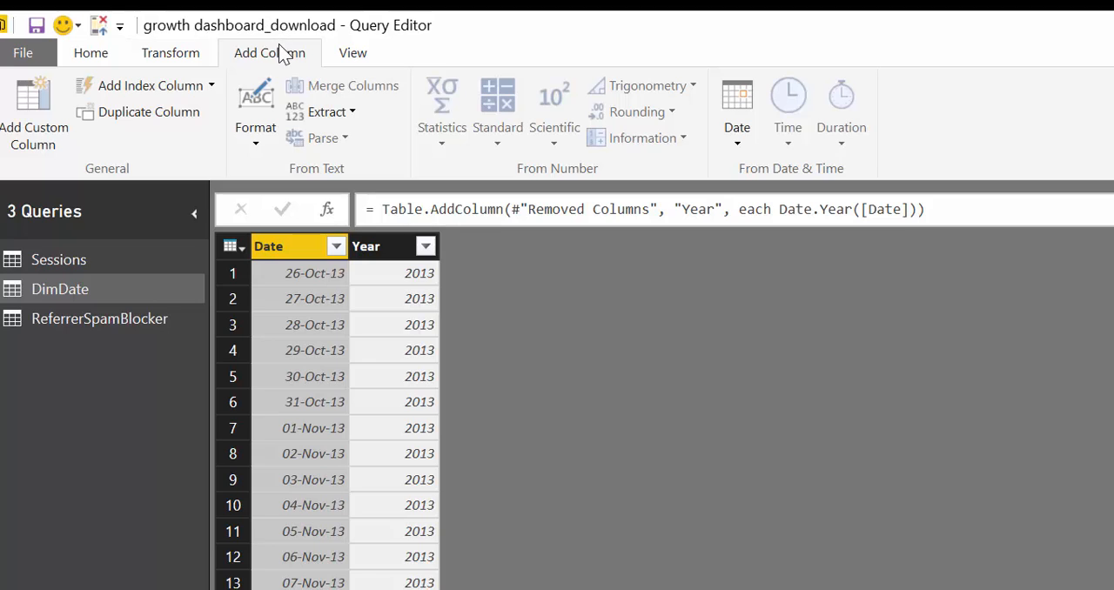
Start another custom column in the DimDate query and name it YearWeek
click(42, 116)
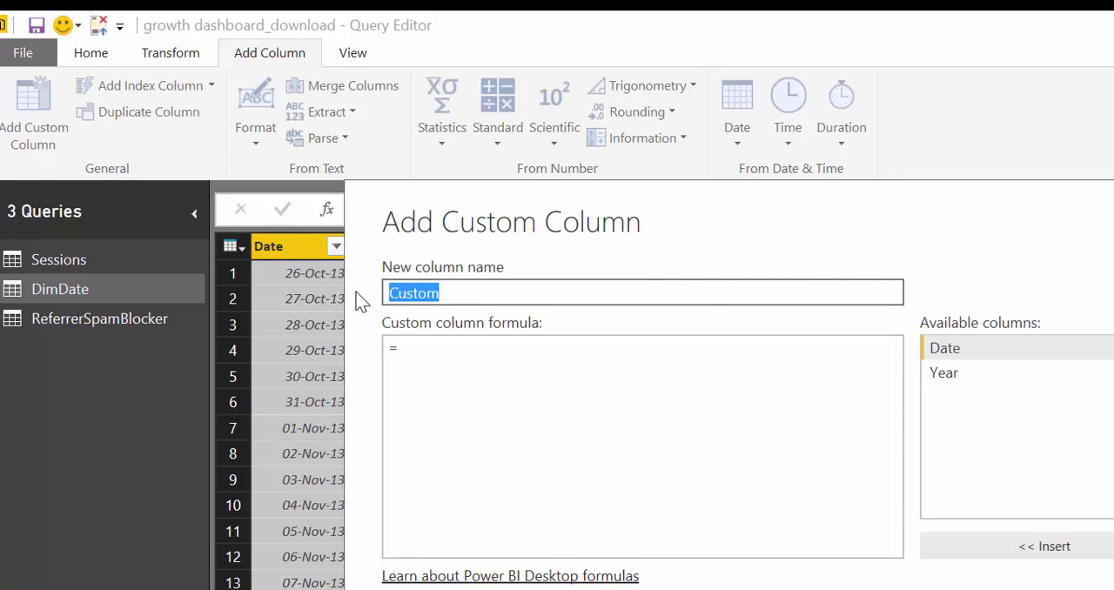
text(Year)
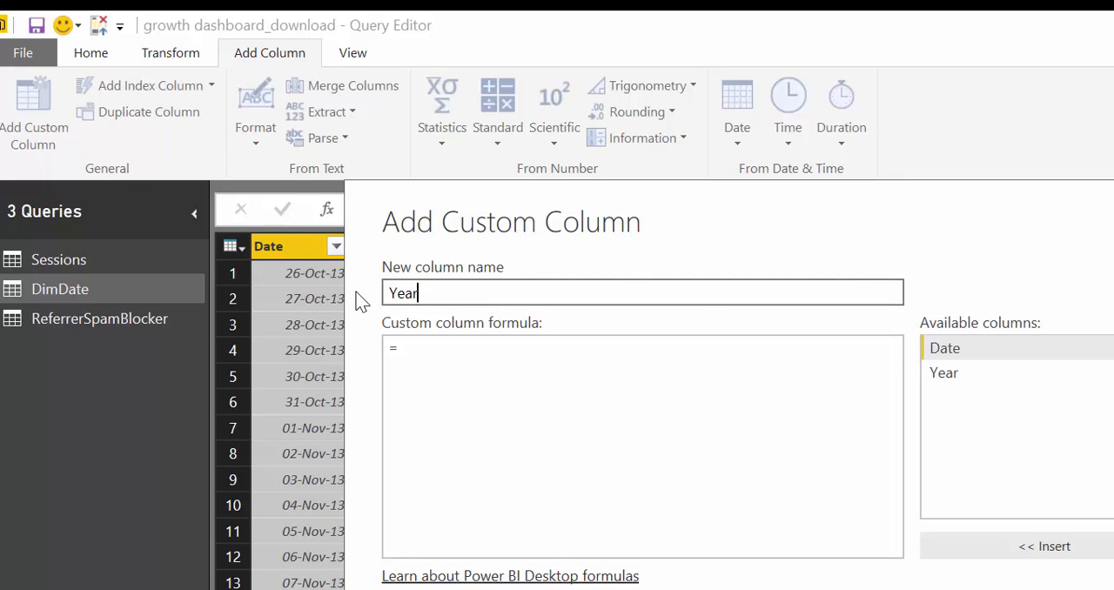
text(Week)
key(Tab)
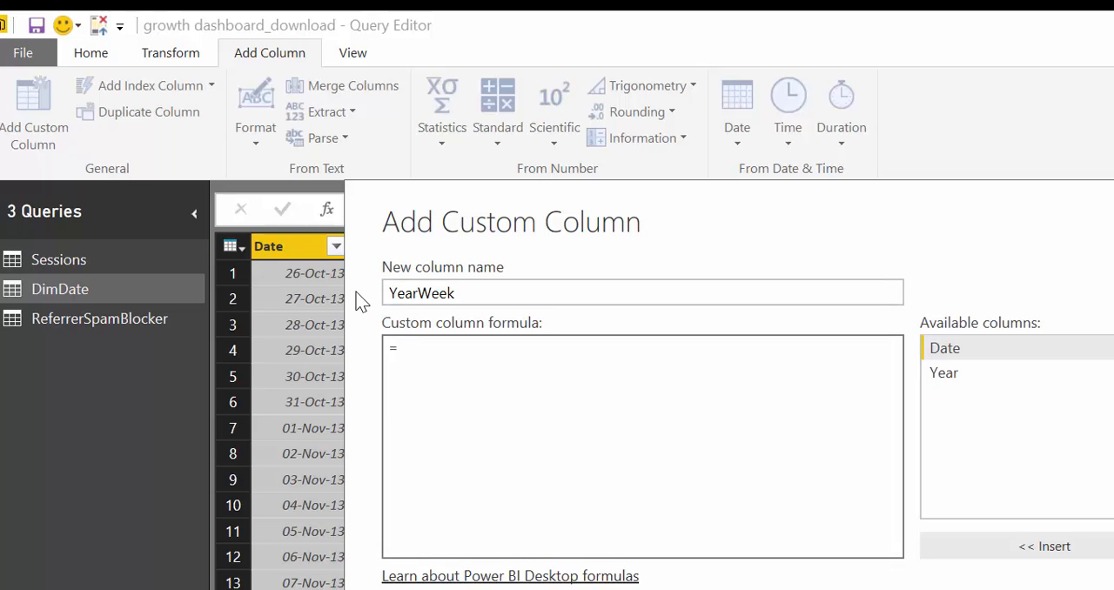
Set the YearWeek column's formula to Date.WeekOfYear([Date]) and create the column
text(T)
key(BackSpace)
key(BackSpace)
text(Date.WeekOf)
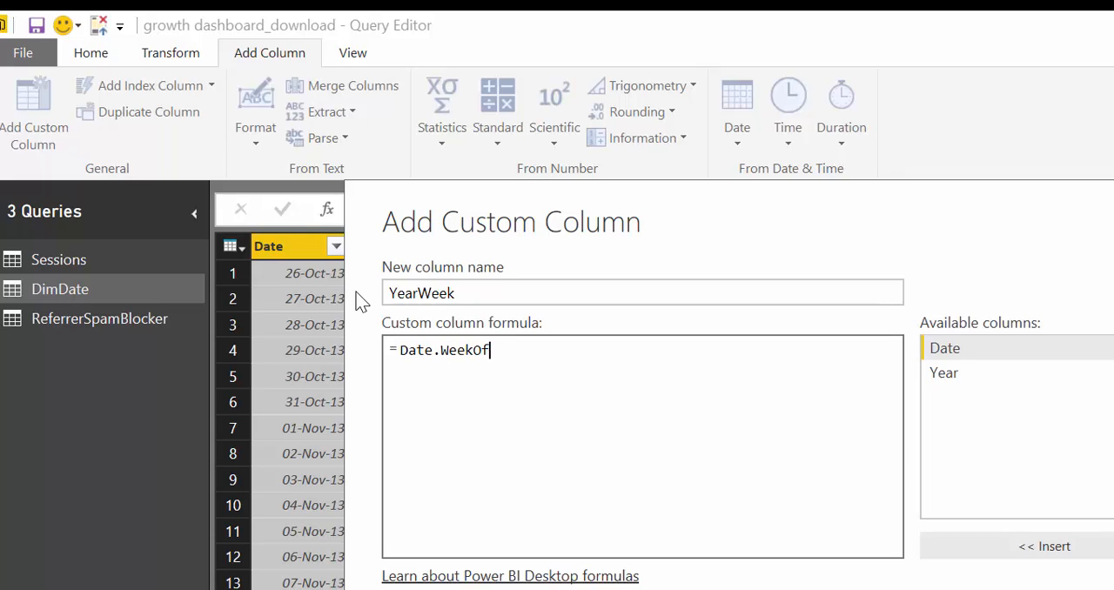
text(Year()
click(990, 350)
click(1031, 548)
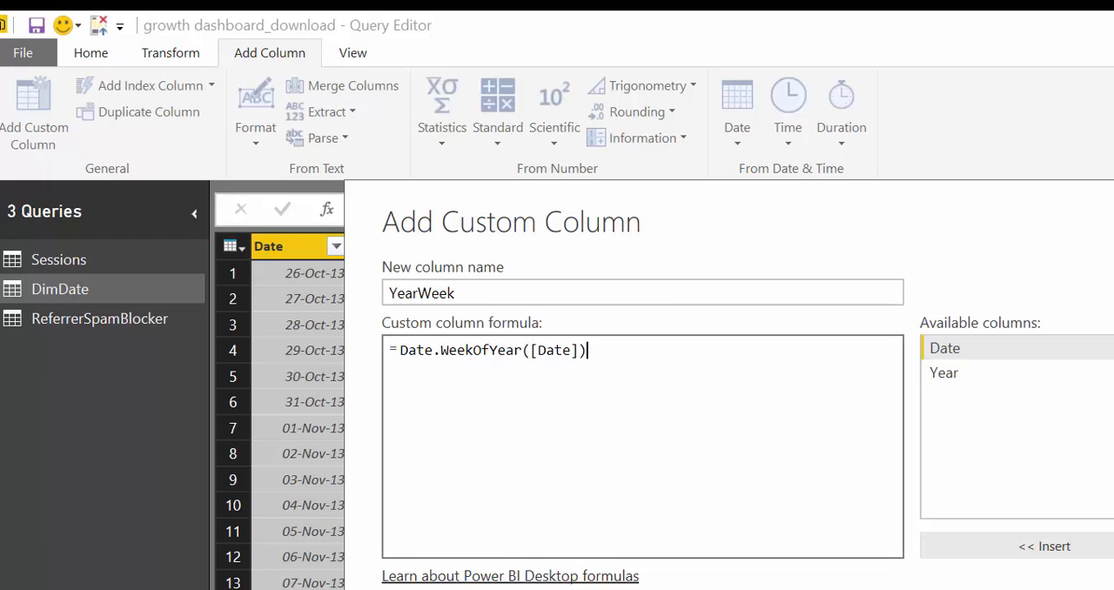
click(1034, 589)
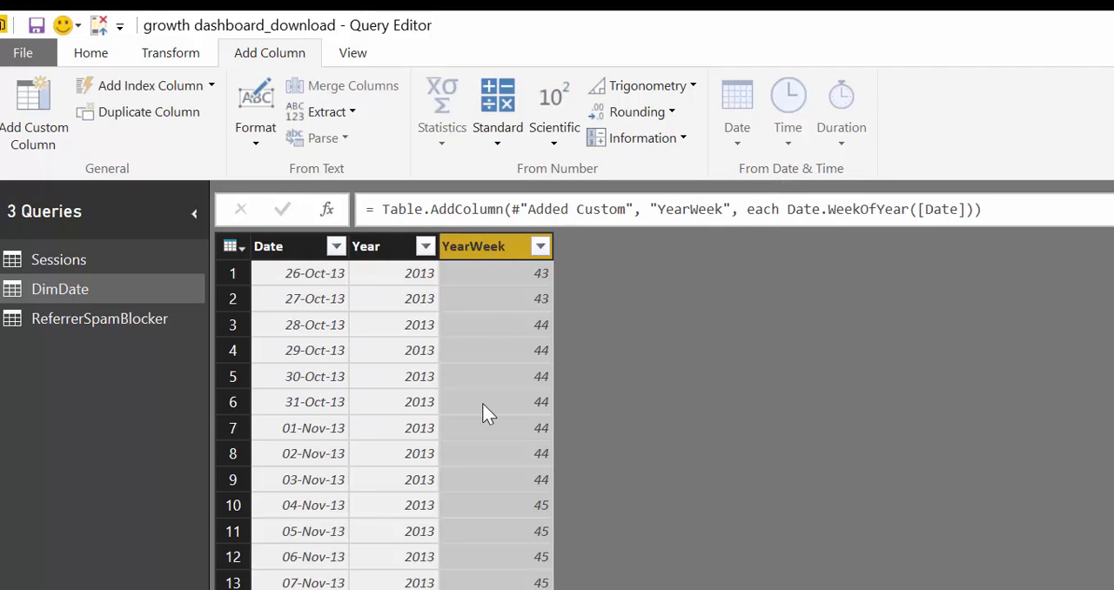
Convert the YearWeek values to text by changing the column's formula to Number.ToText(Date.WeekOfYear([Date]))
scroll(520, 316, down, 20)
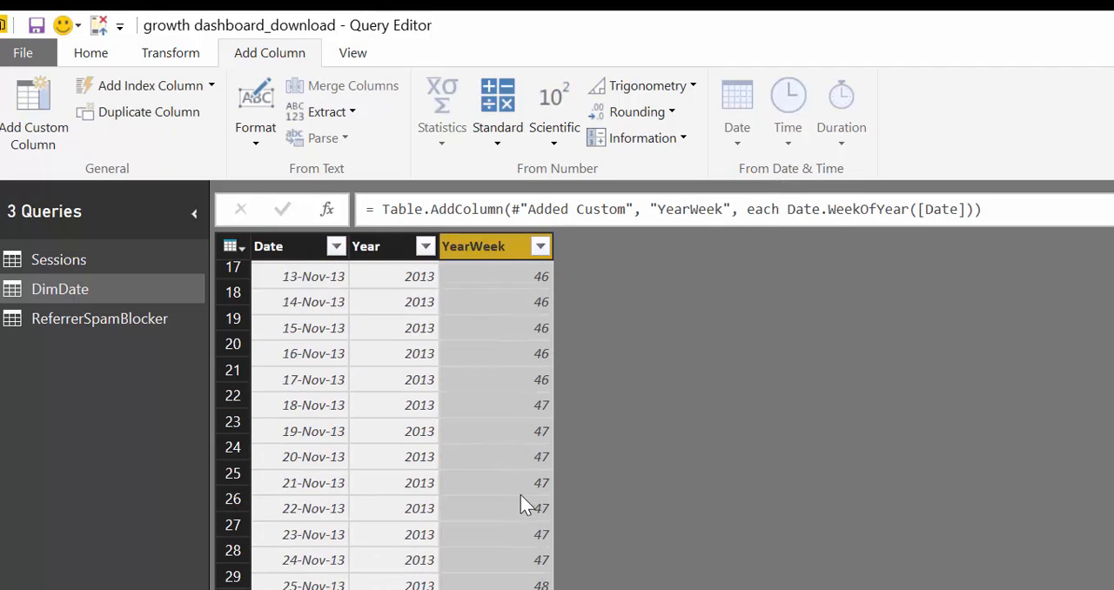
scroll(536, 493, up, 1)
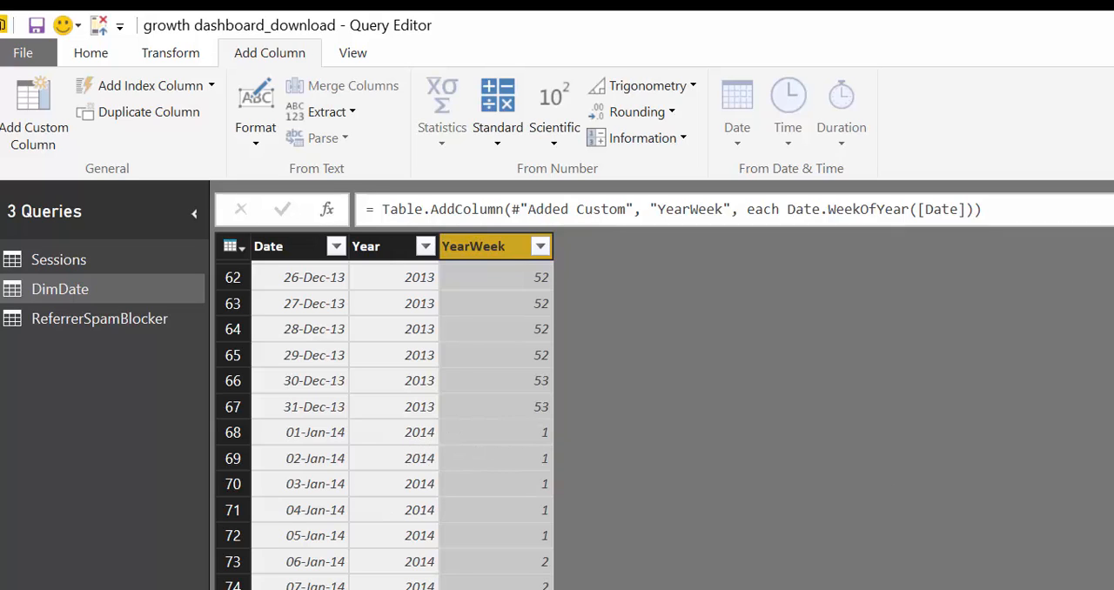
click(1113, 487)
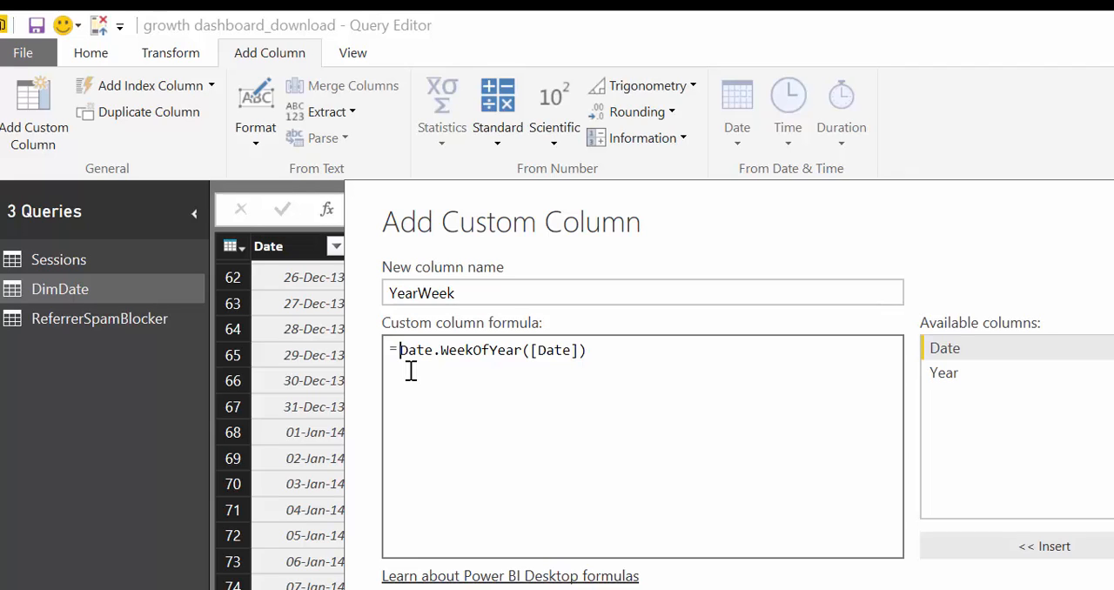
text(Number)
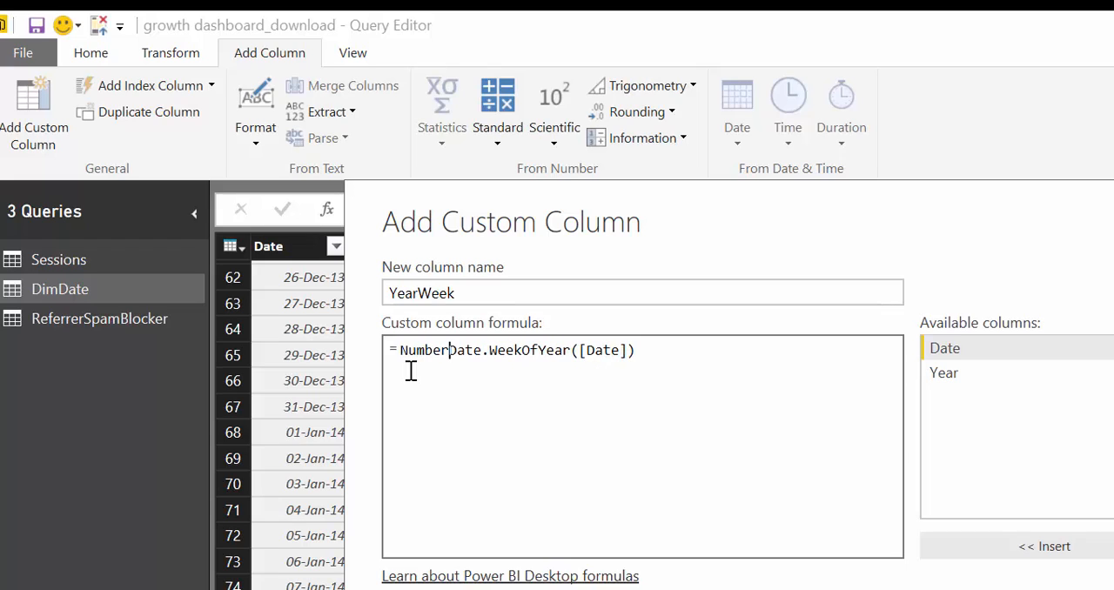
text(.ToTe)
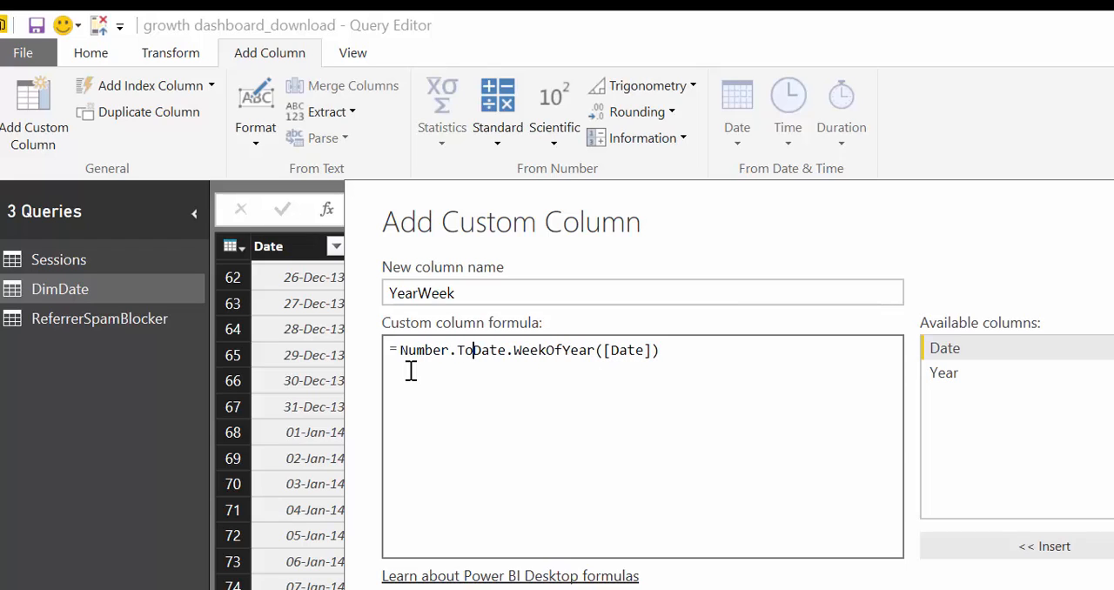
text(xt)
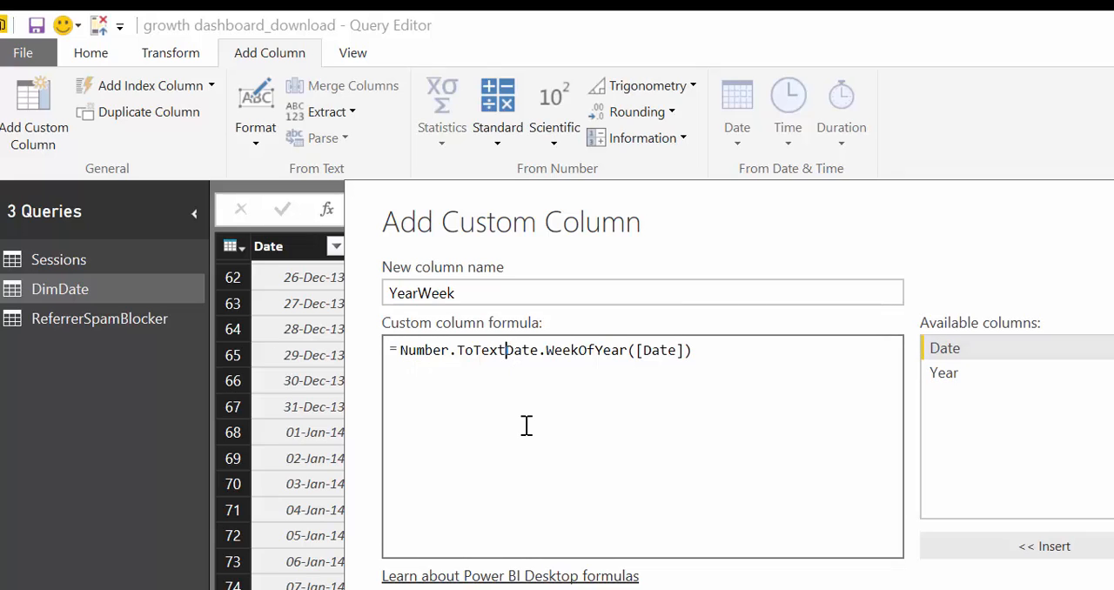
text(()
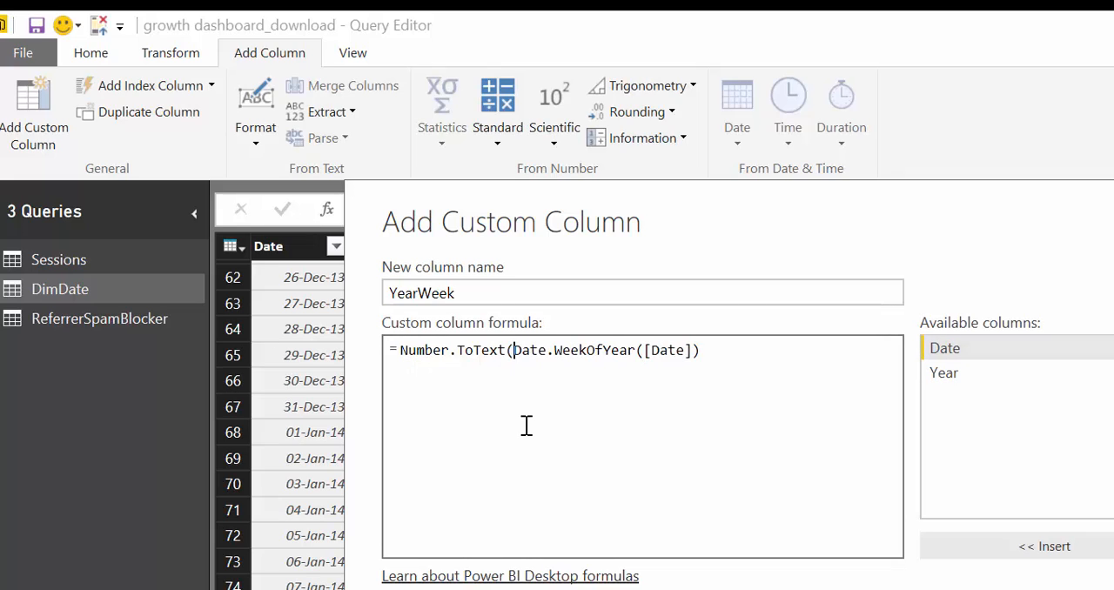
click(741, 366)
click(1044, 589)
Reopen the YearWeek column's formula and insert Text.PadStart( in front of Number.ToText
scroll(472, 554, down, 6)
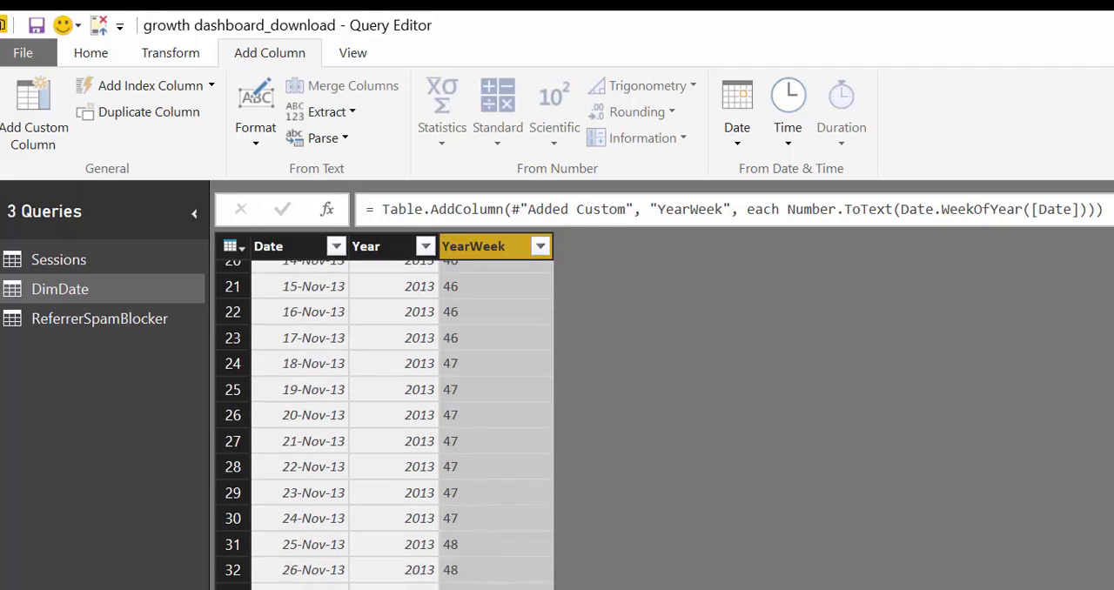
scroll(472, 554, down, 18)
scroll(472, 554, up, 3)
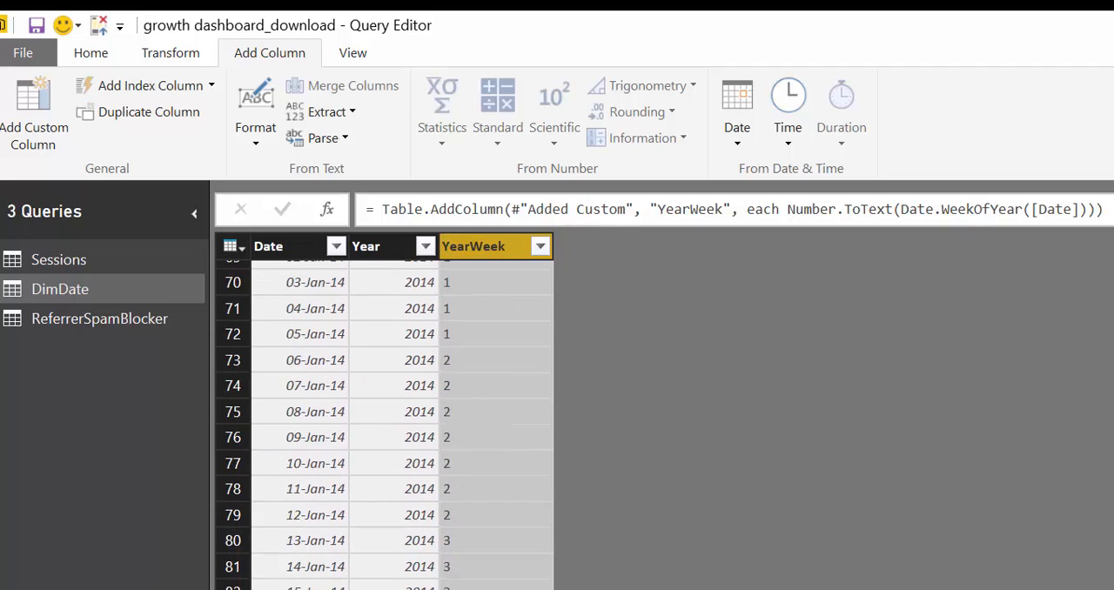
scroll(461, 569, up, 3)
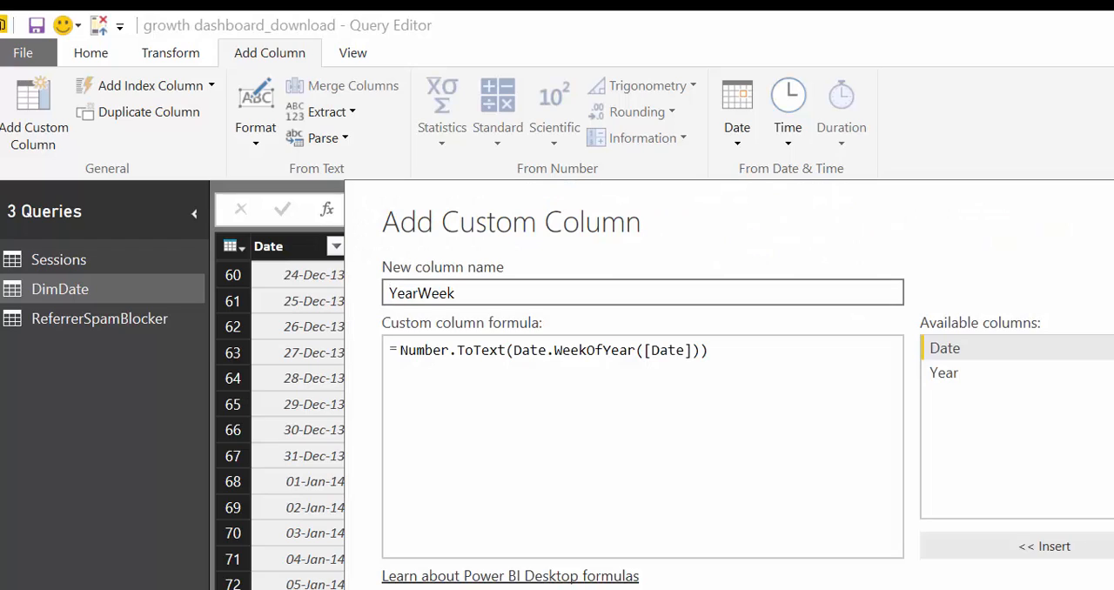
click(400, 368)
text(Tex)
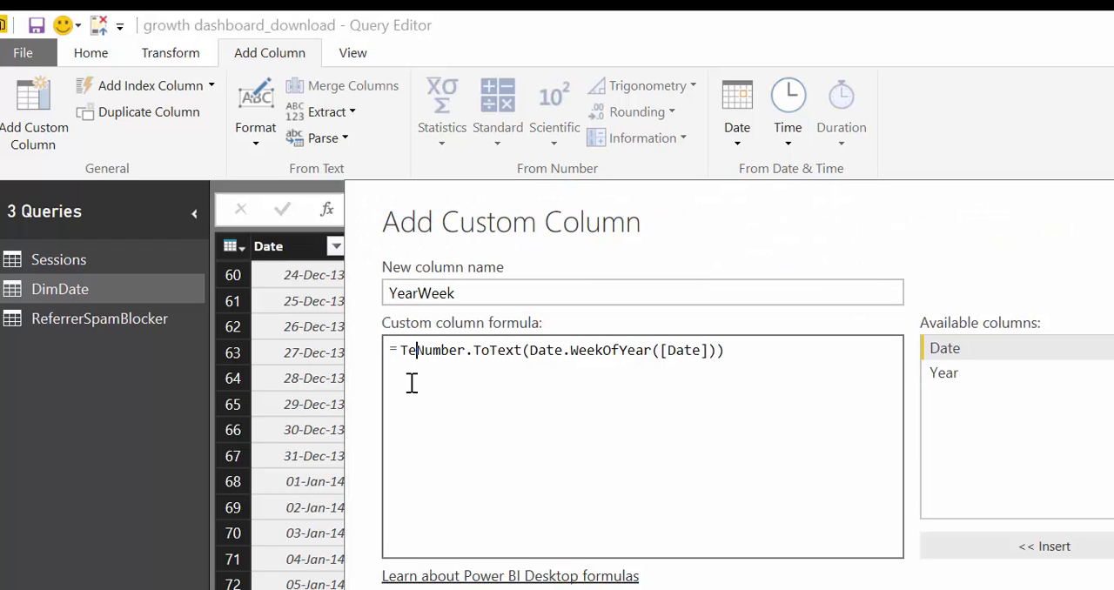
text(t.)
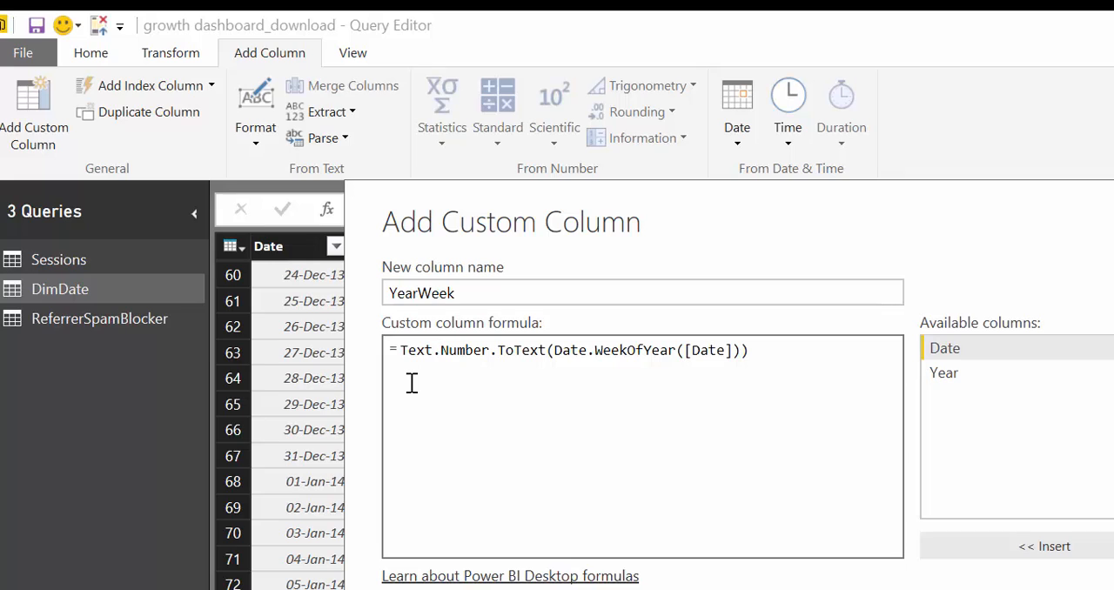
text(Start)
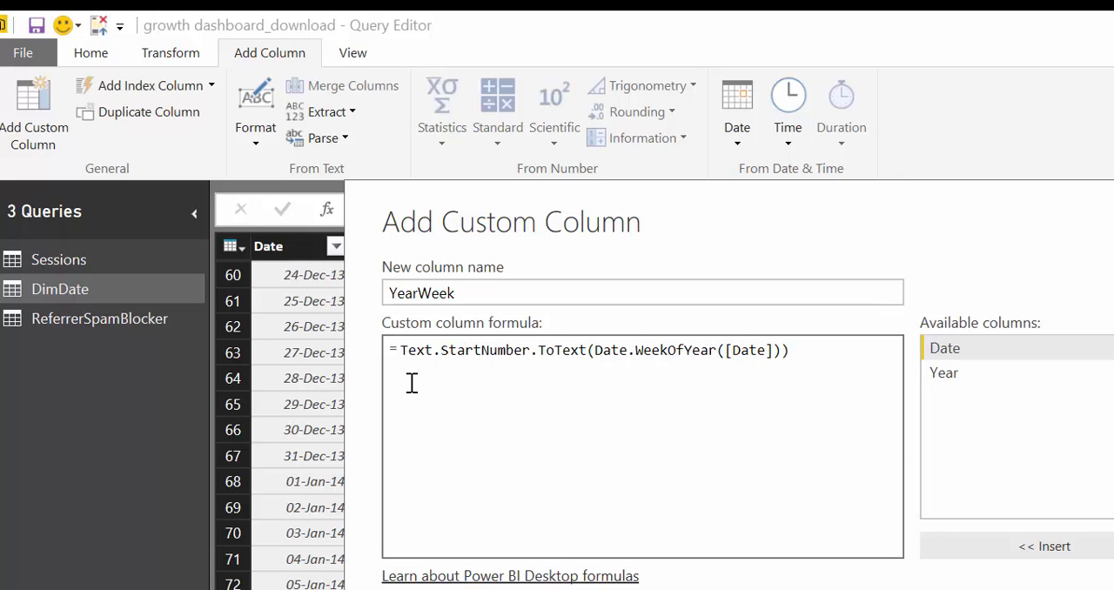
text(Pad)
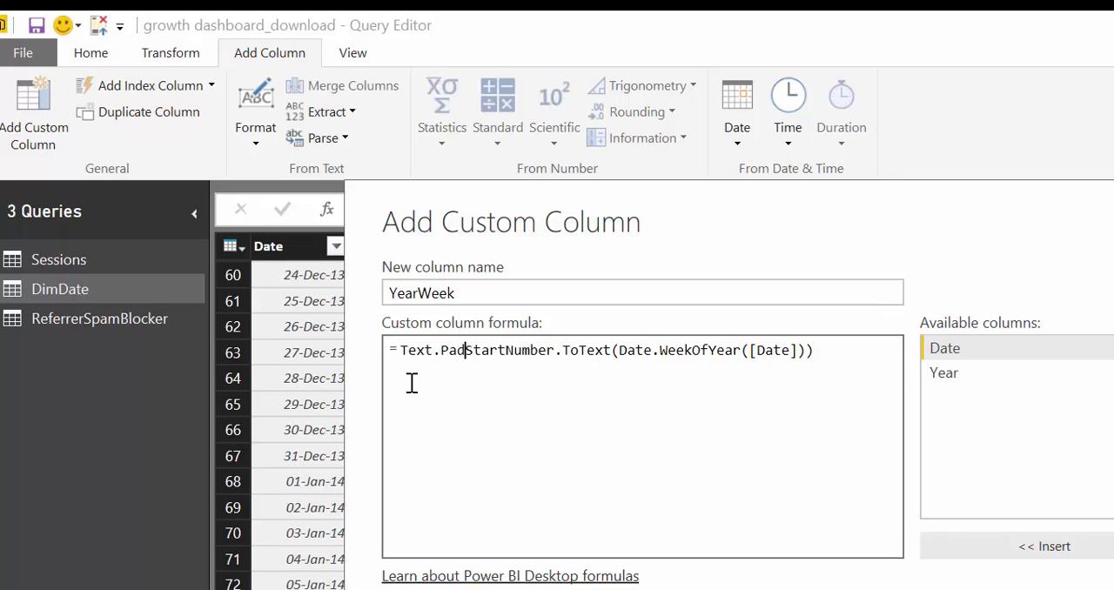
key(Right)
key(Right)
key(Right)
key(Right)
key(Right)
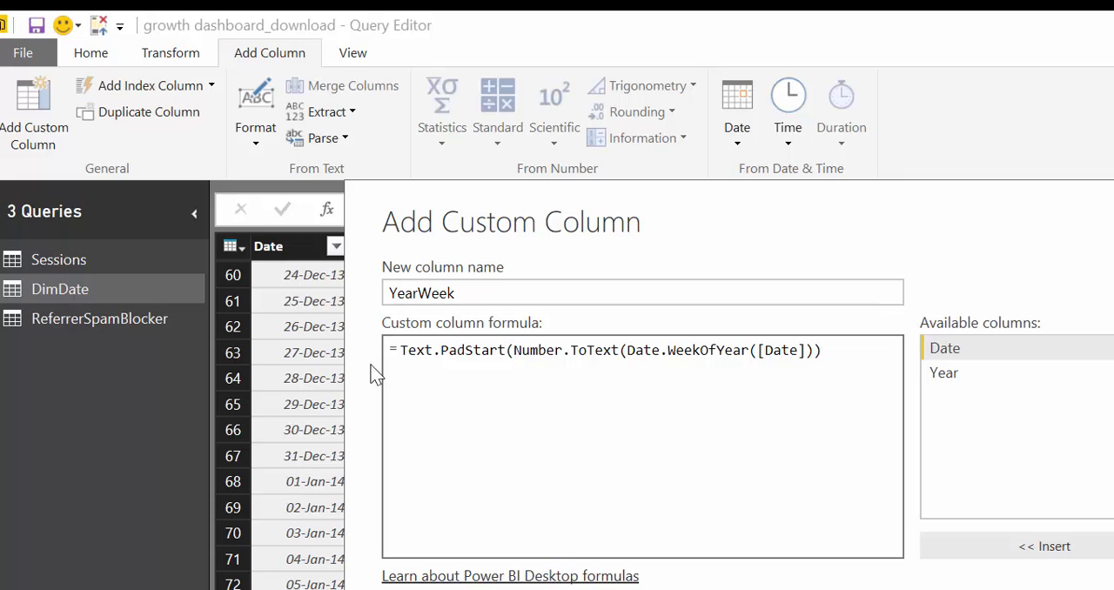
Complete the Text.PadStart call with a length of 2 and "0" as the padding character, and apply the YearWeek formula
click(858, 355)
text(,2,"0"))
click(1113, 589)
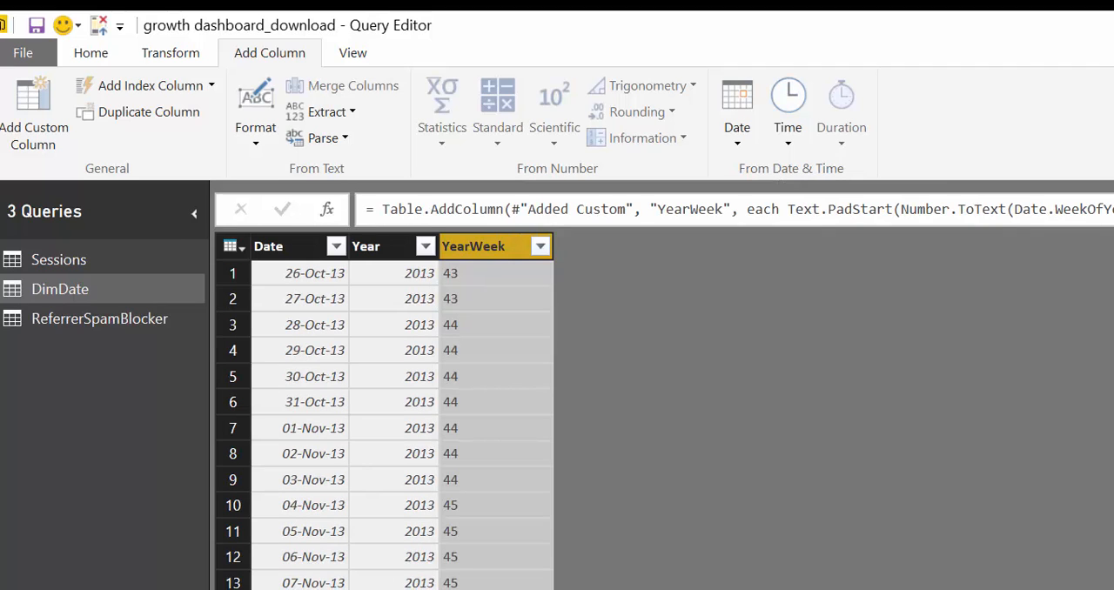
Reopen the YearWeek column's formula, insert Number.ToYear([Year])& in front of Text.PadStart, and apply it
scroll(384, 425, down, 20)
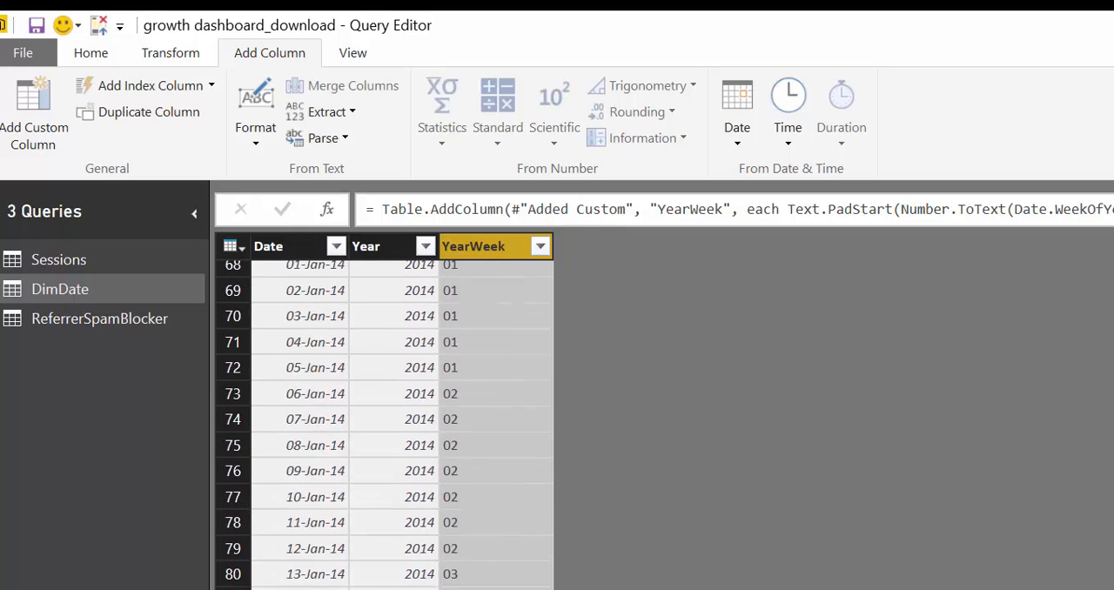
click(1113, 409)
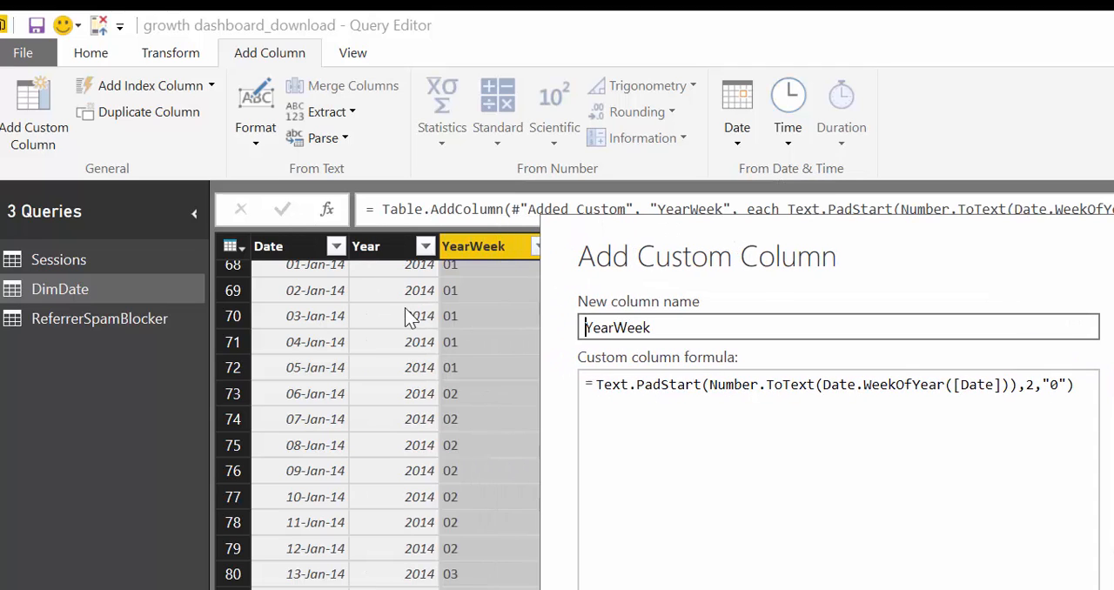
click(599, 388)
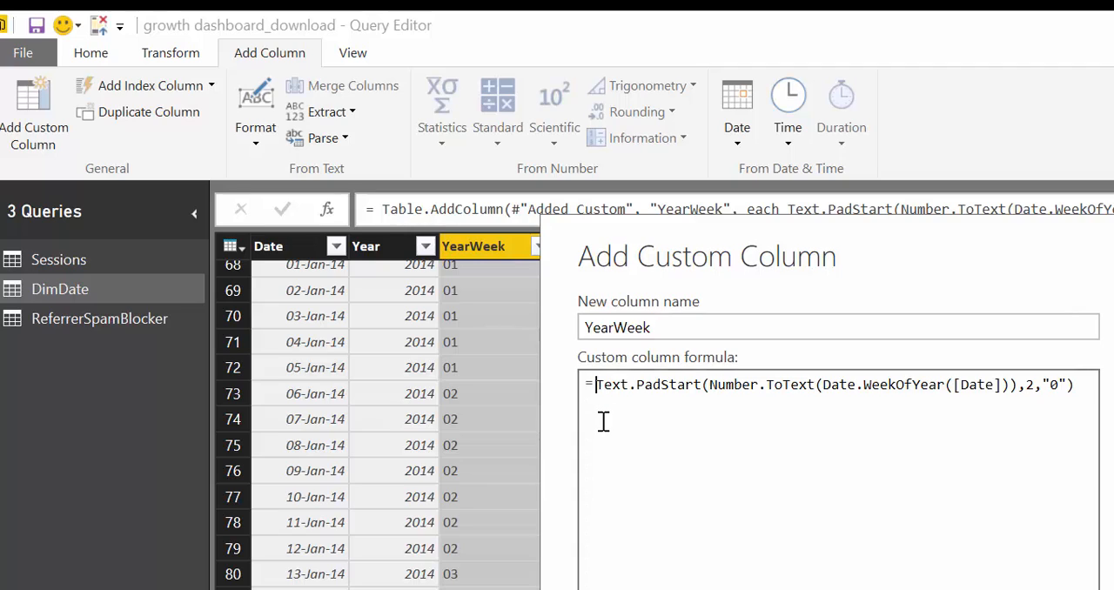
text(Number)
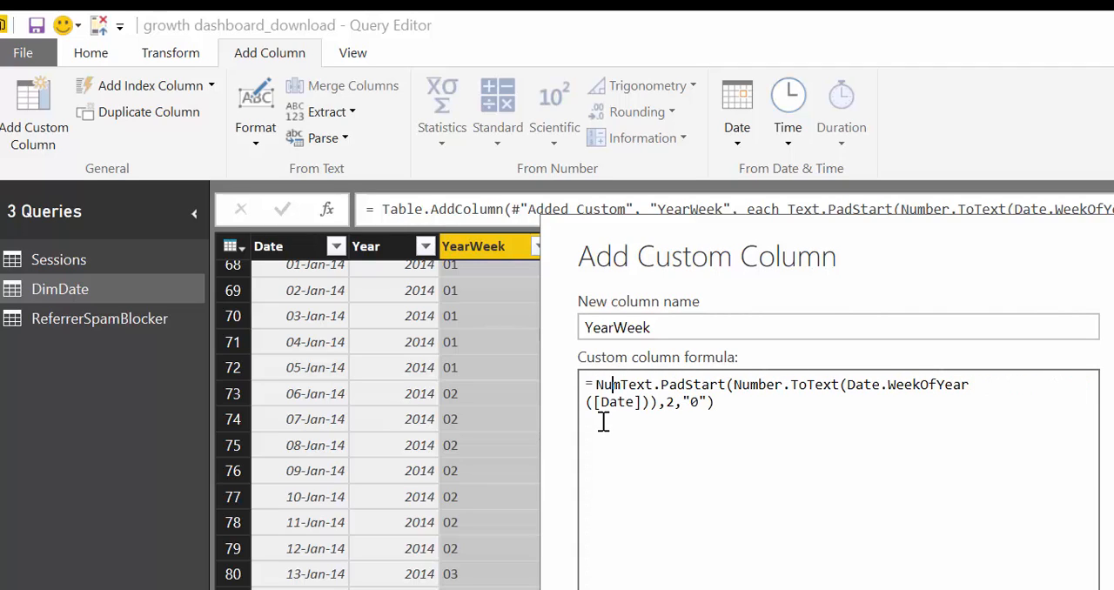
text(T)
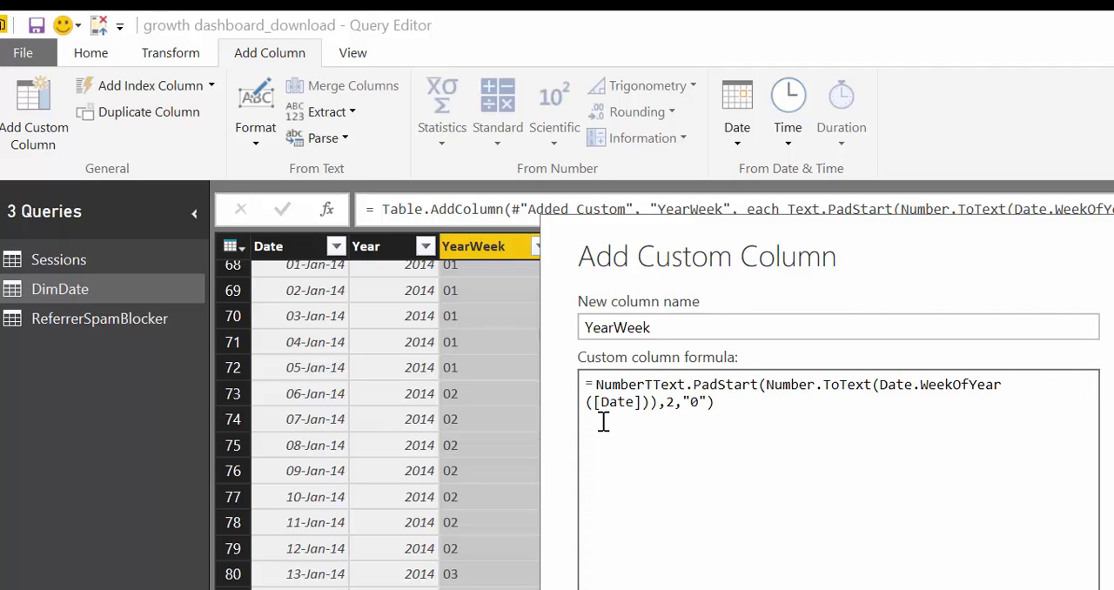
key(BackSpace)
text(.To)
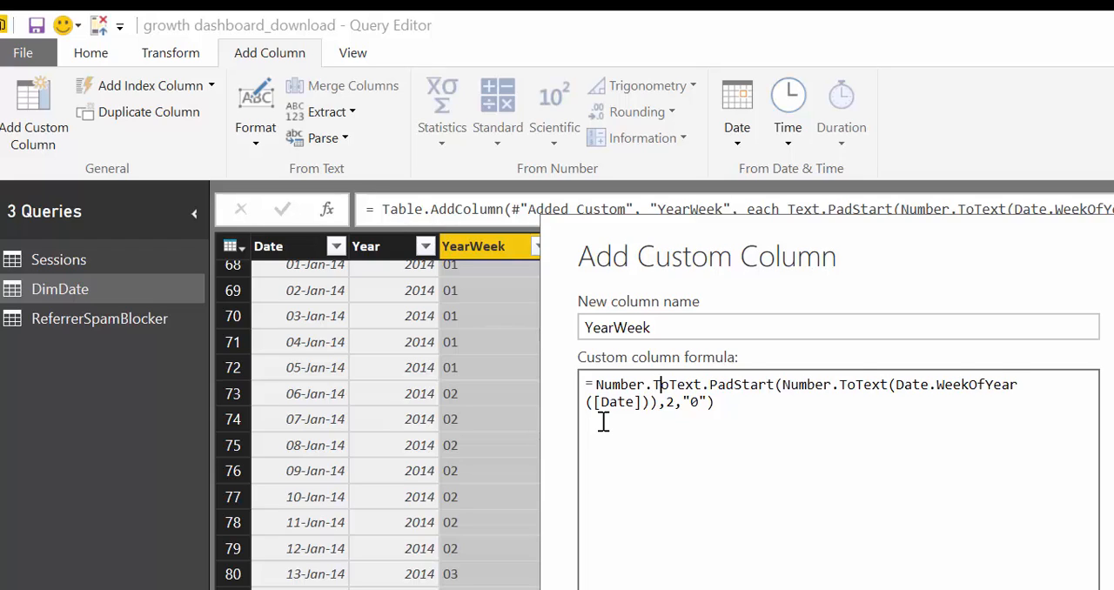
text(Year)
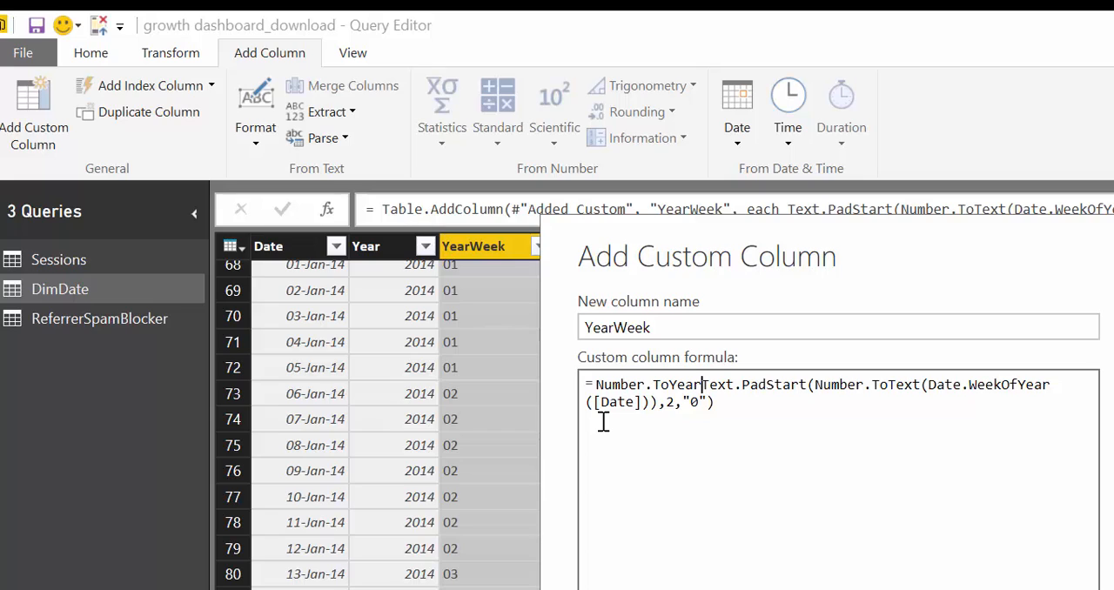
text(()
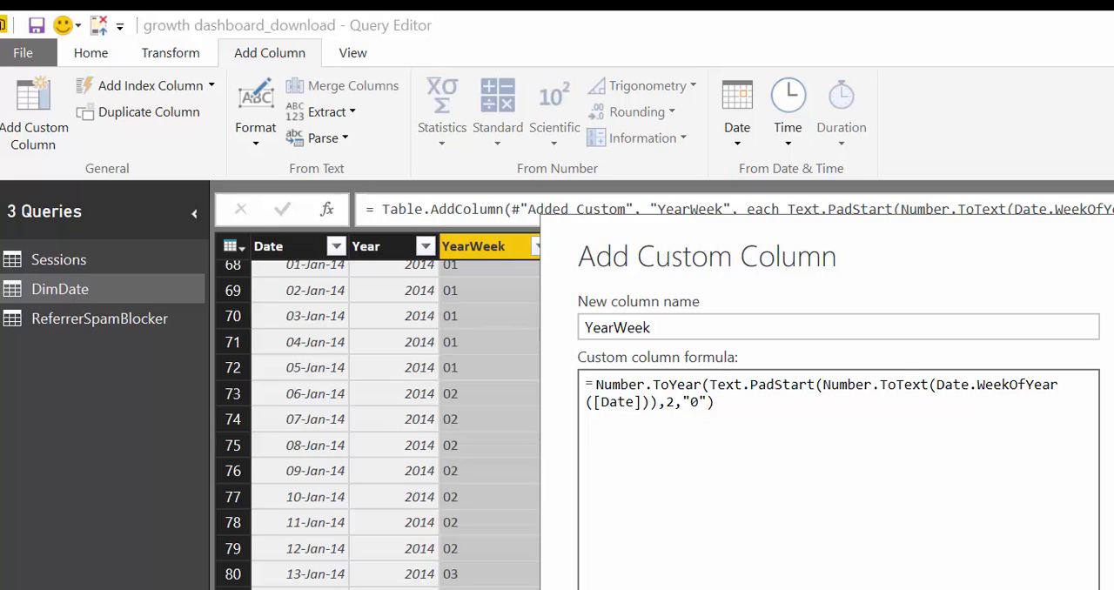
text([Year])
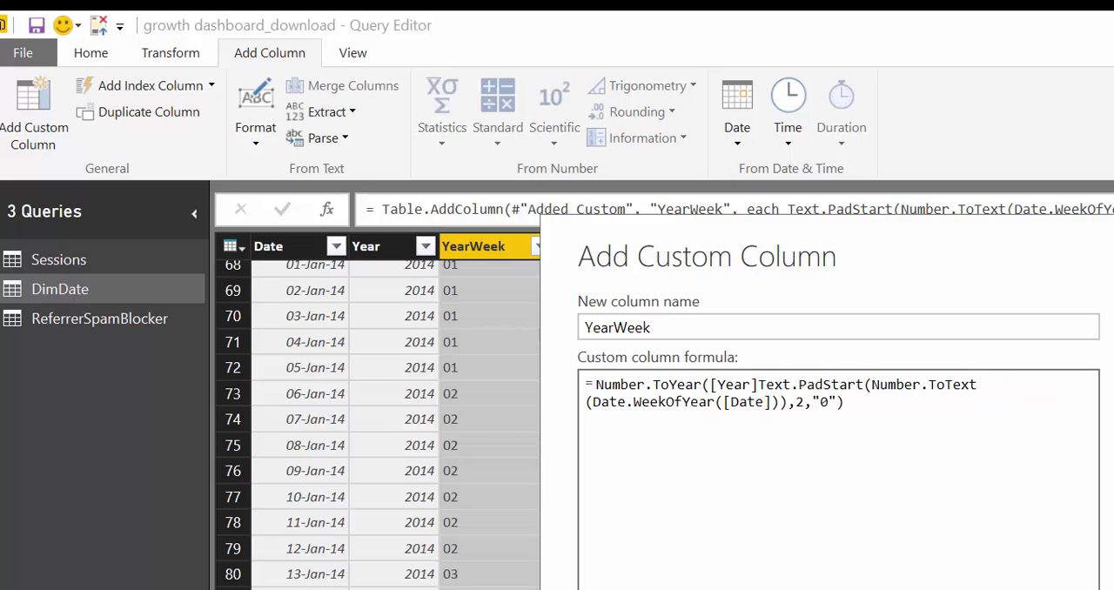
text()&)
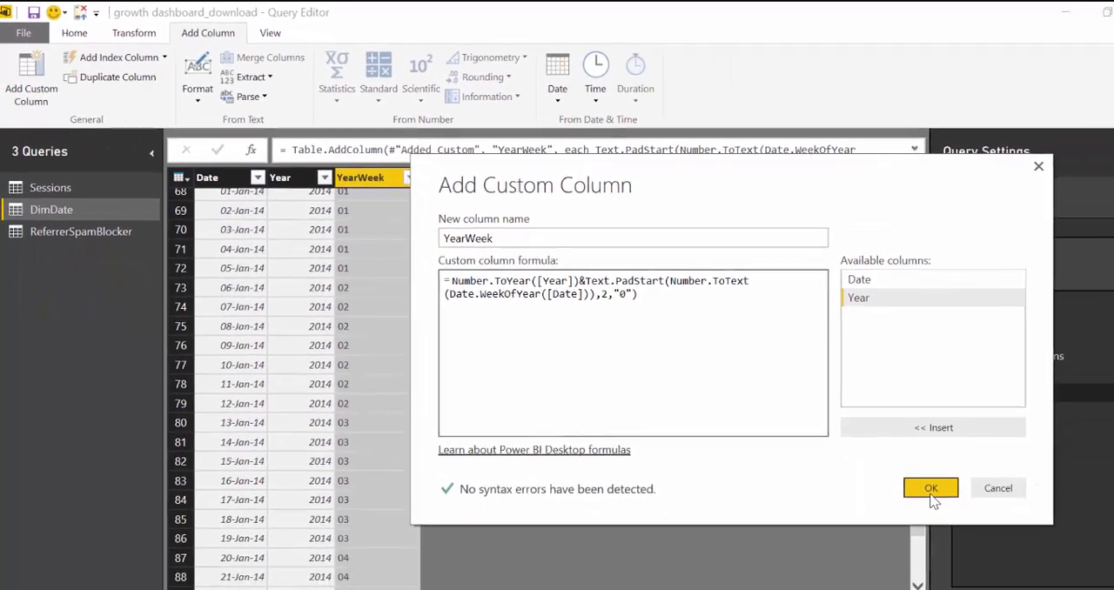
click(1113, 589)
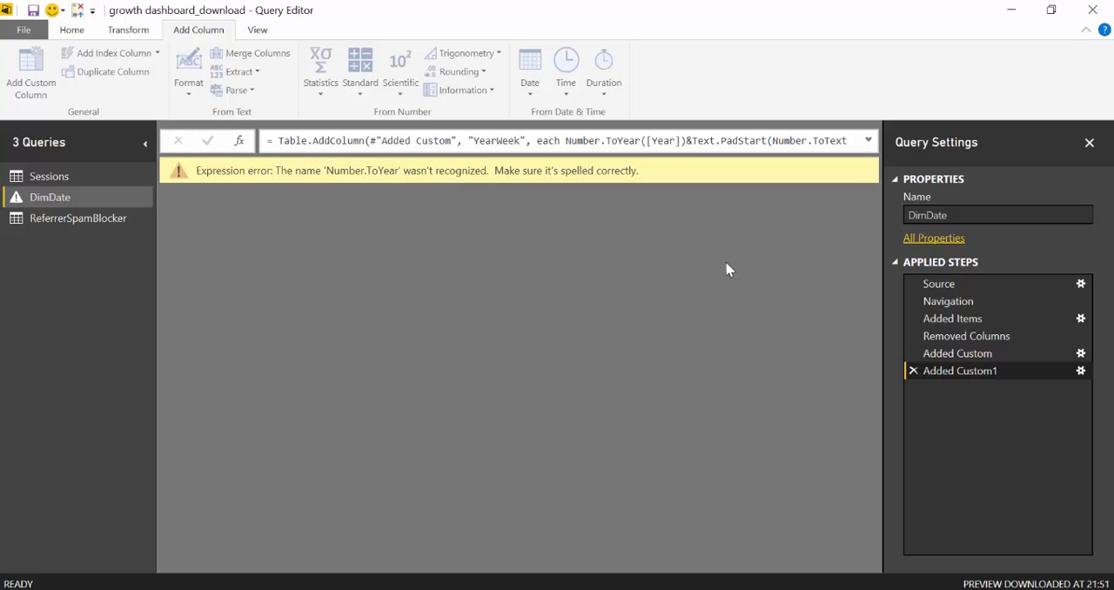
Replace Number.ToYear with Number.ToText in the YearWeek column's formula and apply it
click(1081, 371)
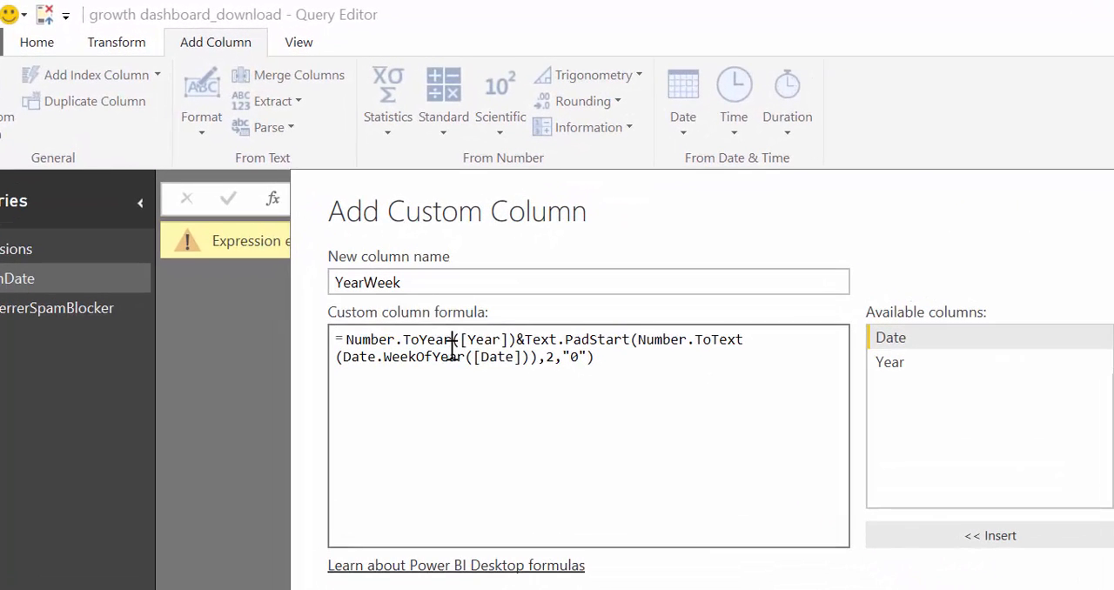
click(453, 341)
key(BackSpace)
key(BackSpace)
key(BackSpace)
key(BackSpace)
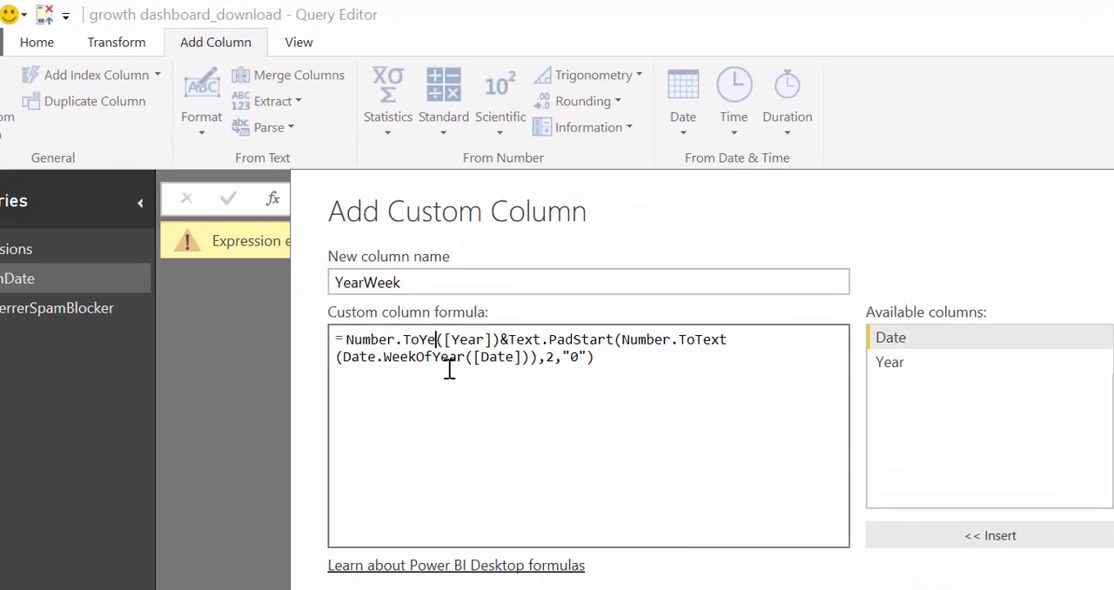
text(Text)
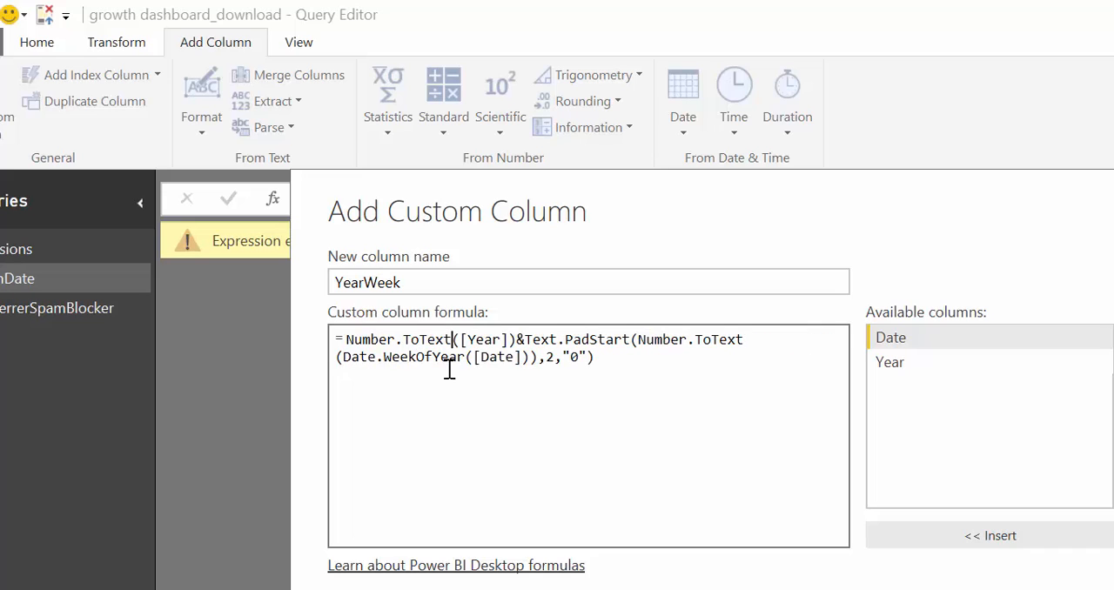
key(Return)
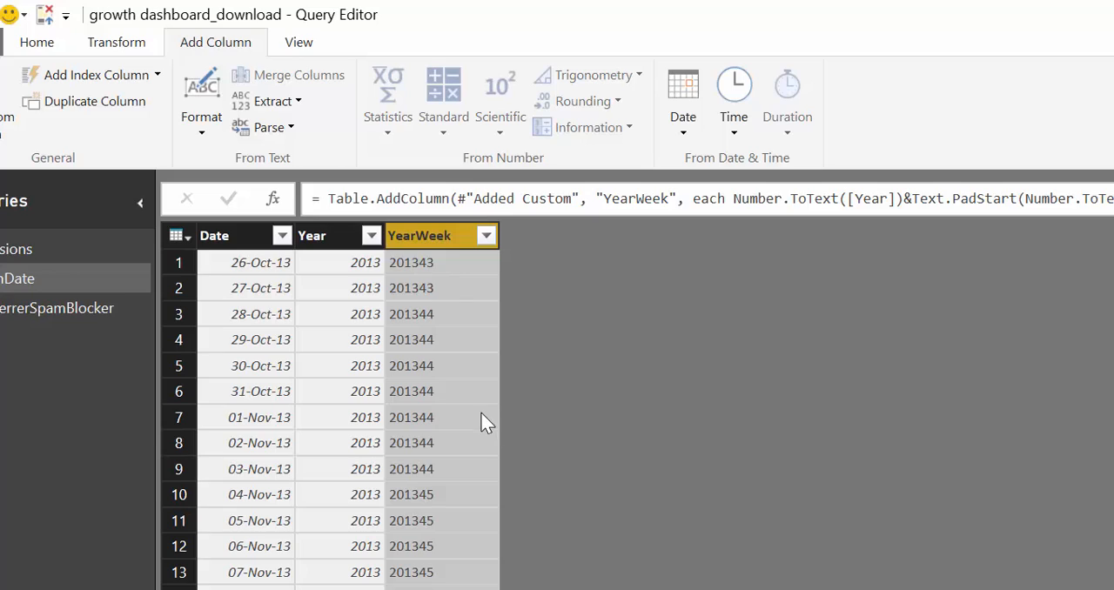
Set the data type of DimDate's Date column to Date
click(236, 233)
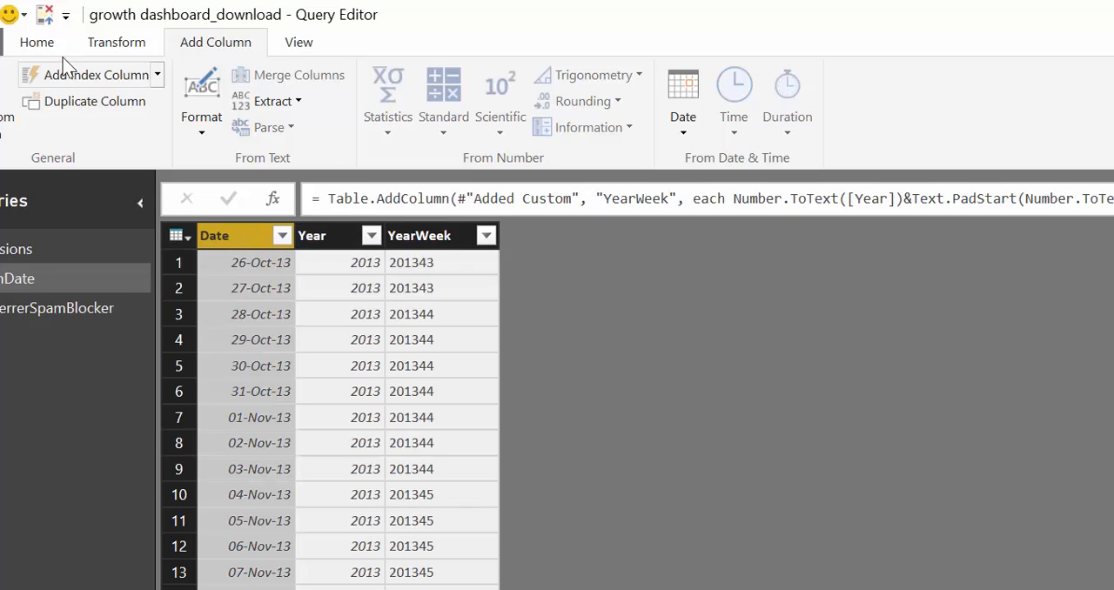
click(36, 42)
click(923, 72)
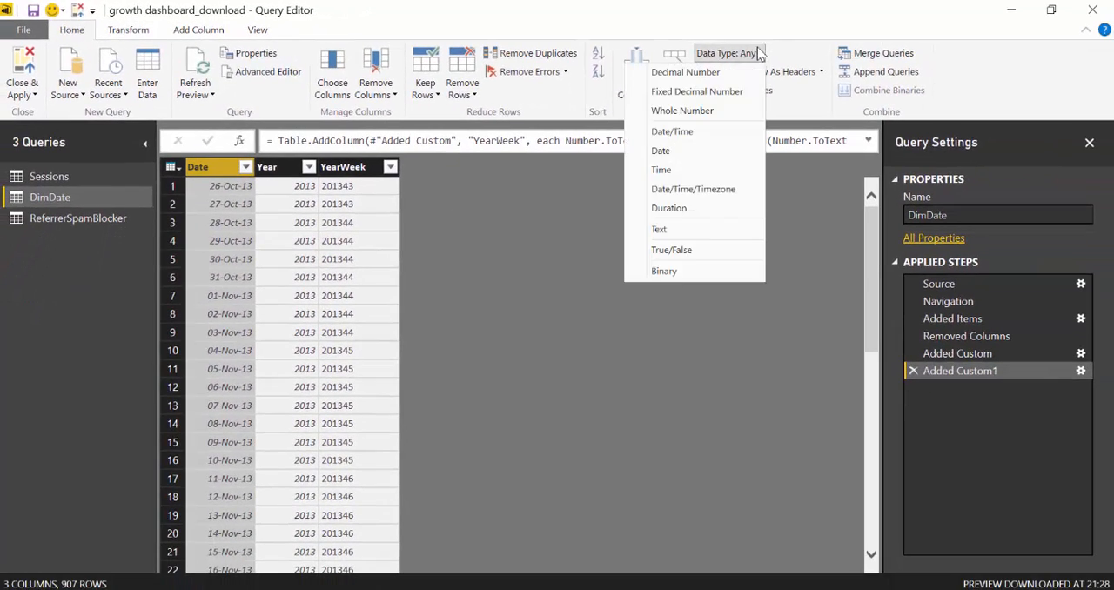
click(677, 156)
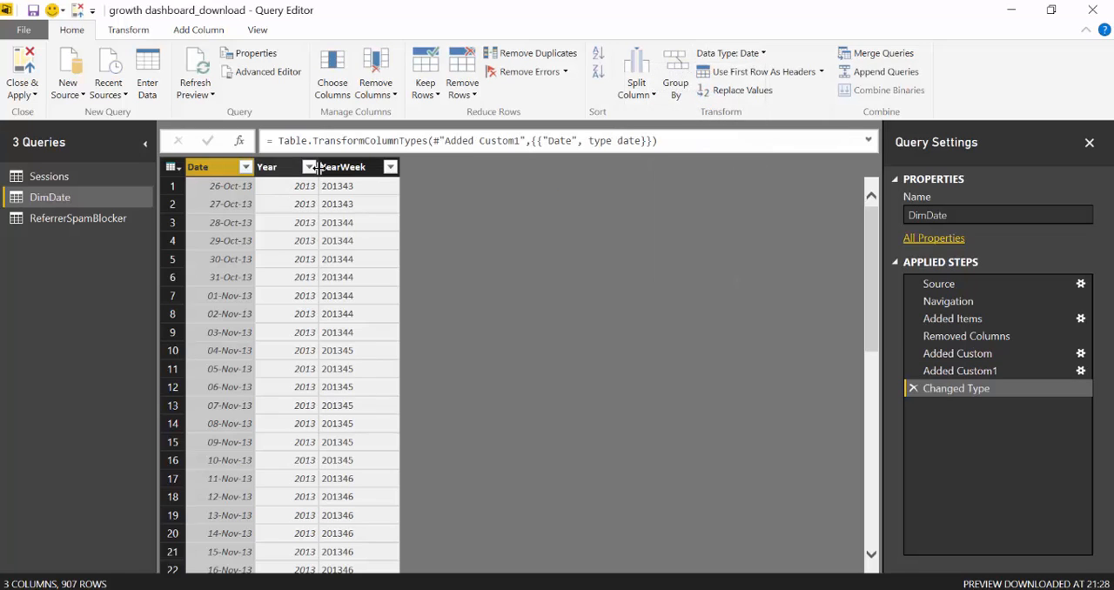
click(279, 167)
click(344, 168)
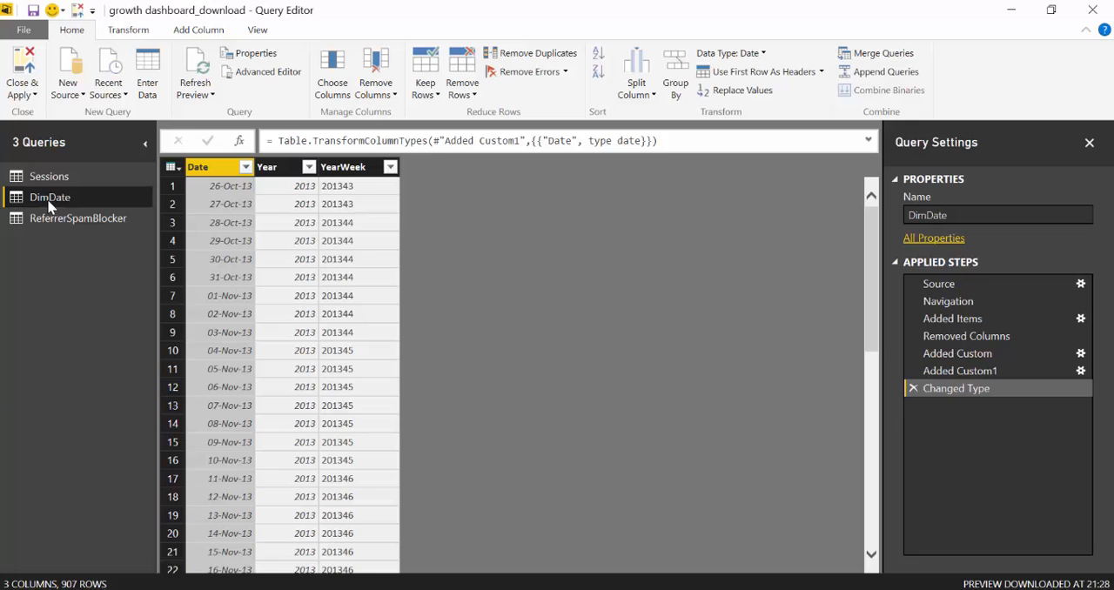
Disable loading of the ReferrerSpamBlocker query into the report
click(46, 176)
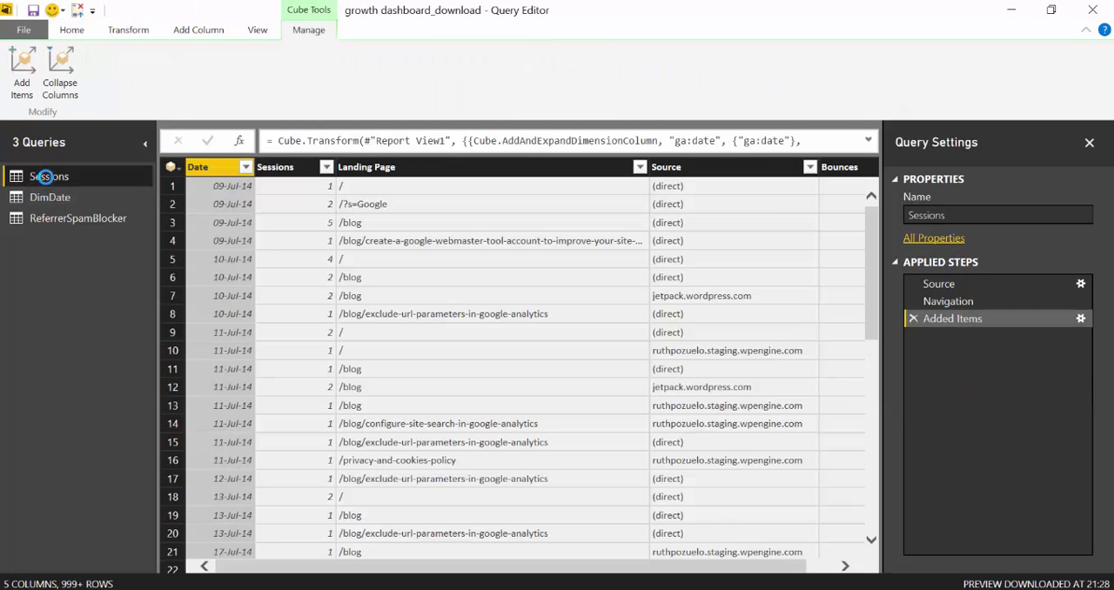
click(48, 223)
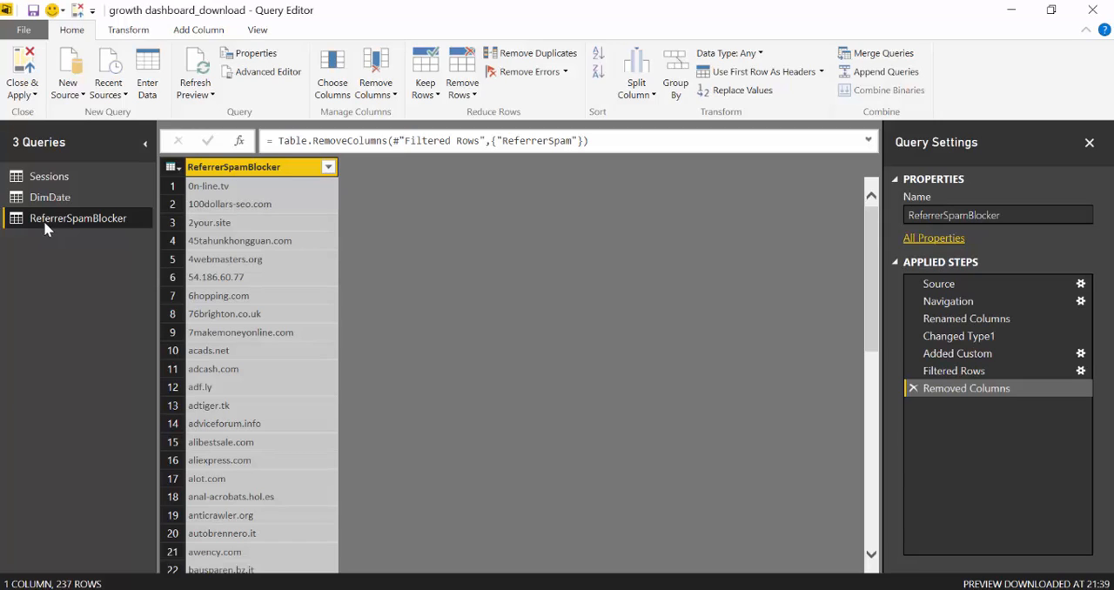
right_click(46, 218)
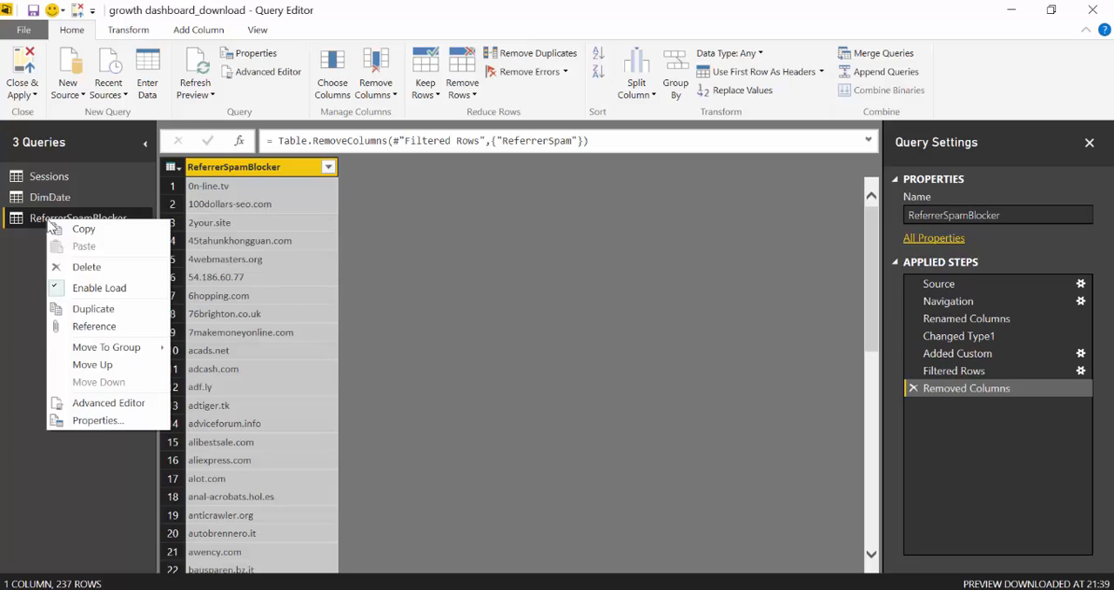
click(108, 293)
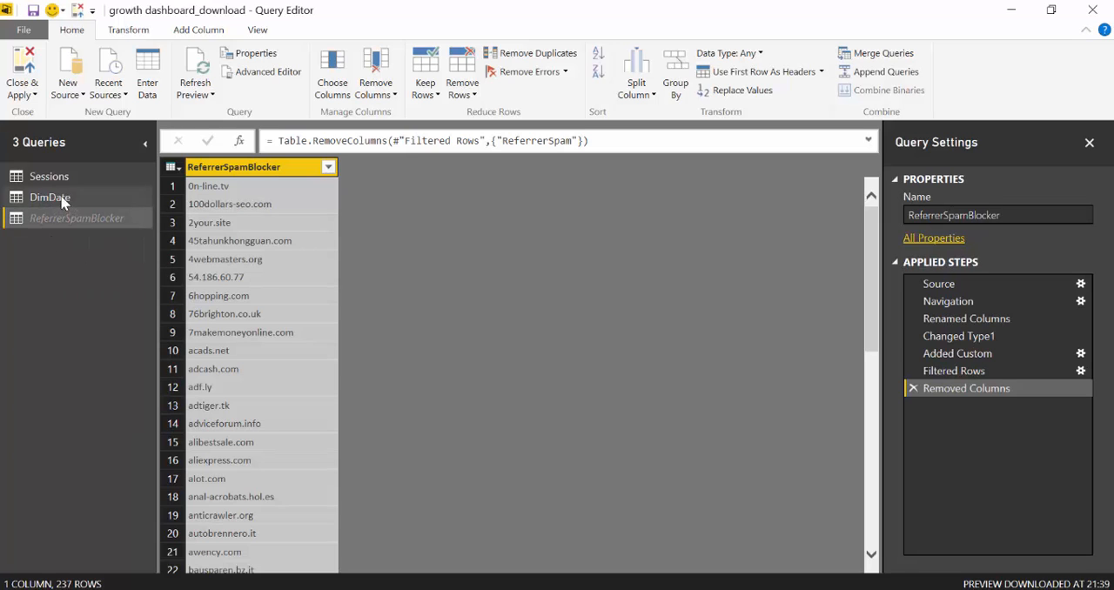
Start merging the Sessions query with ReferrerSpamBlocker, matching the Source column with the ReferrerSpamBlocker column
click(67, 199)
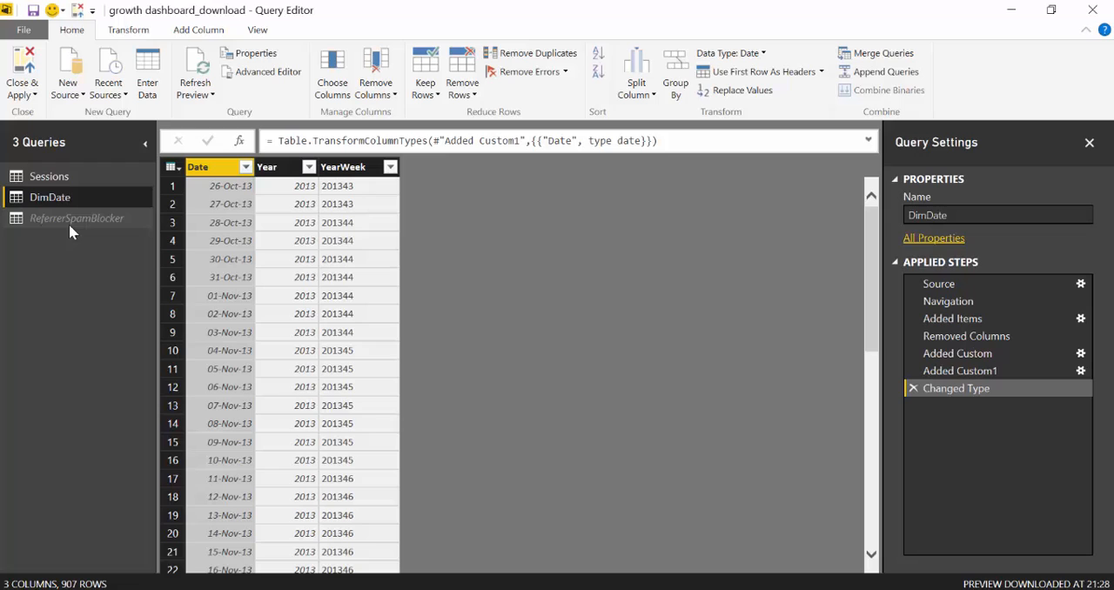
click(64, 180)
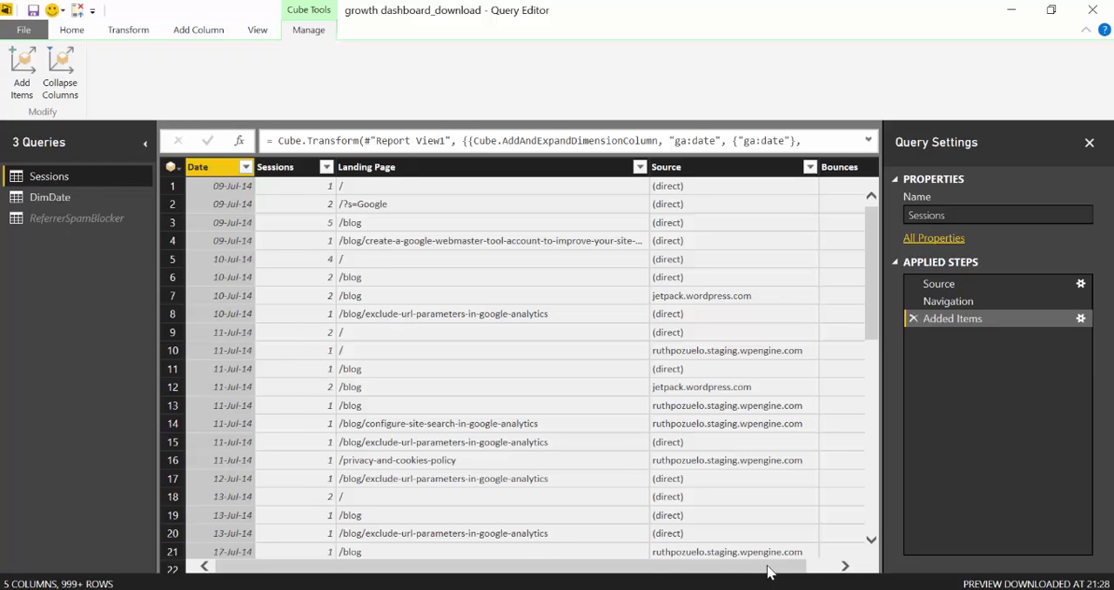
drag(771, 570, 820, 566)
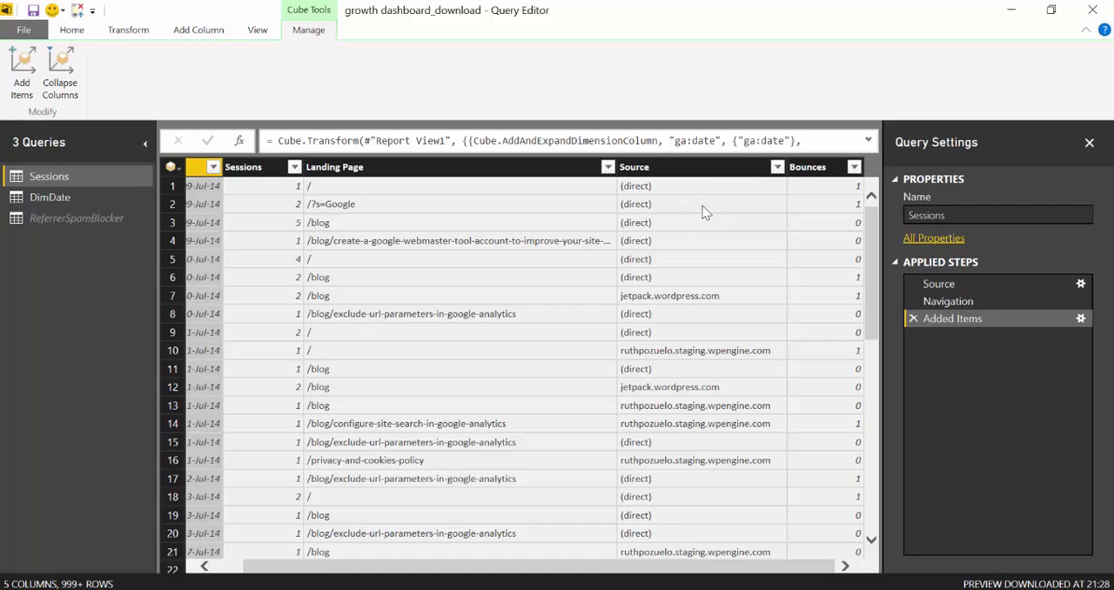
click(72, 31)
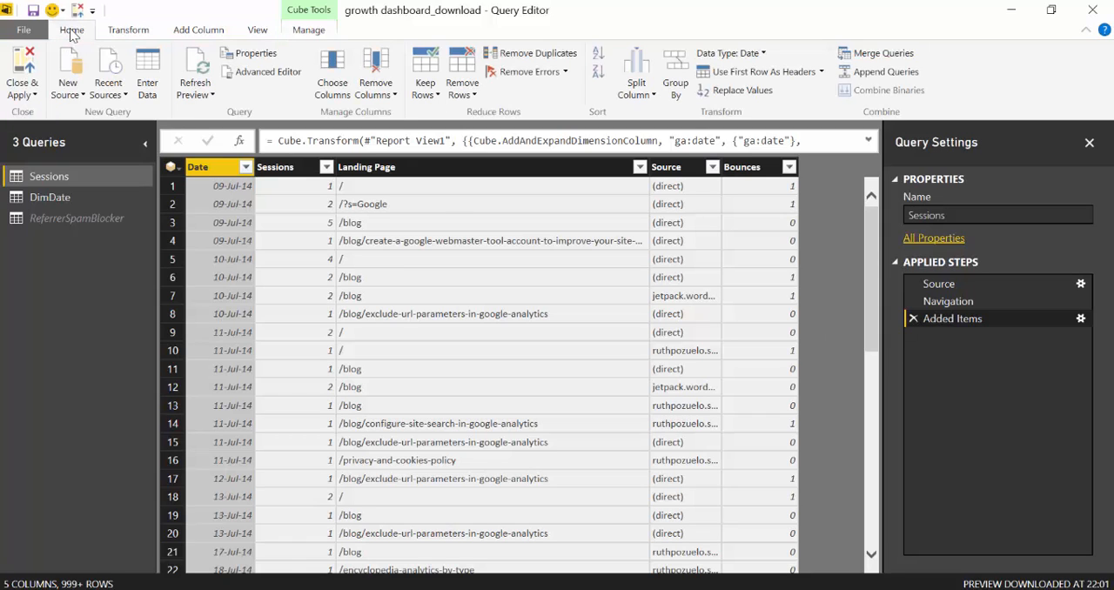
click(876, 58)
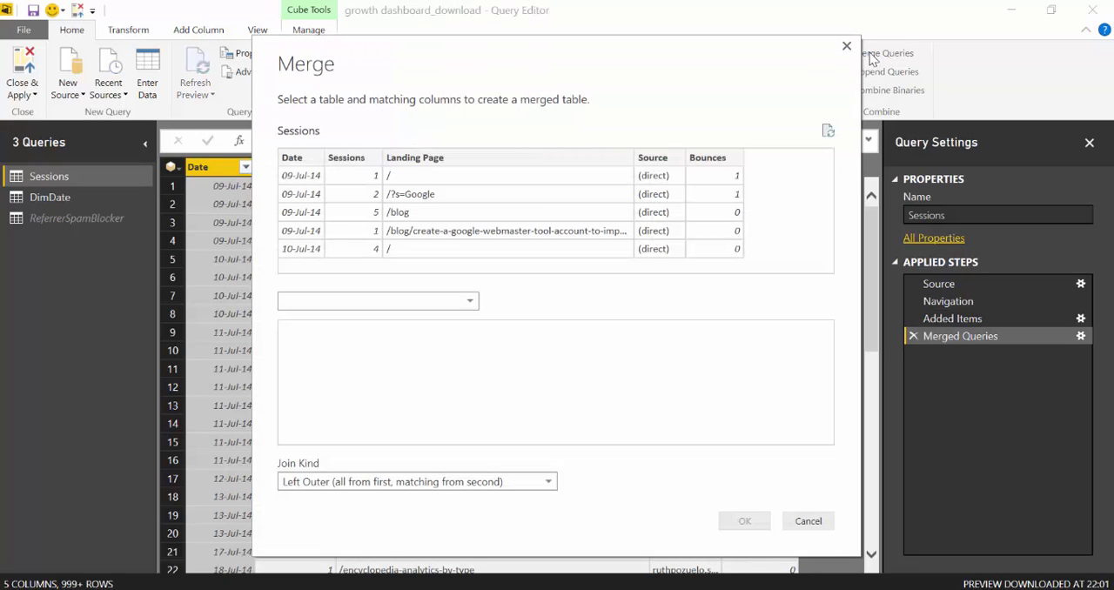
click(658, 159)
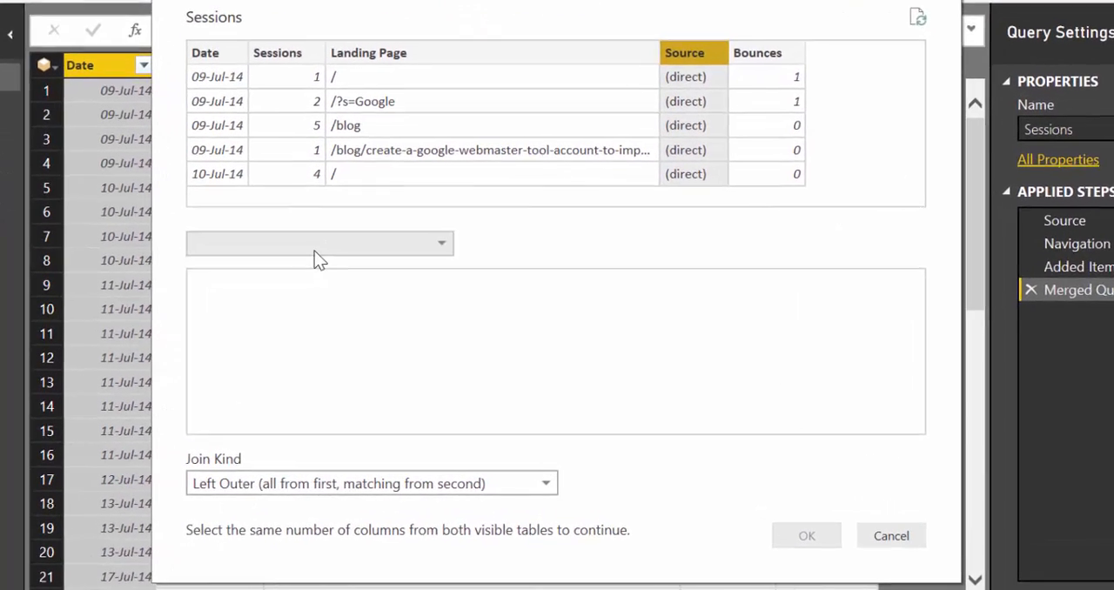
click(376, 300)
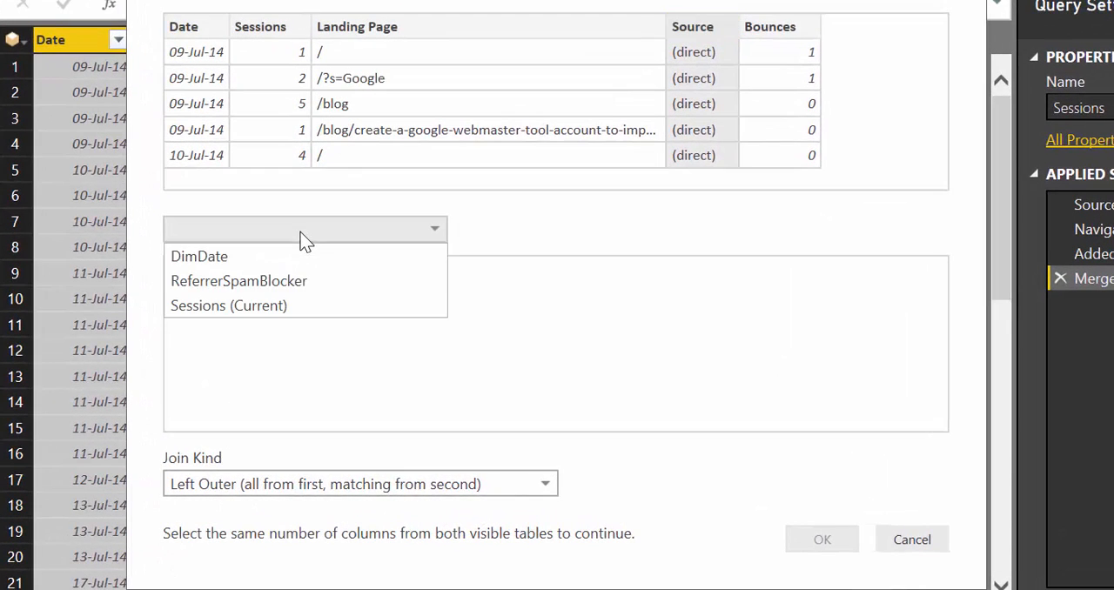
click(270, 285)
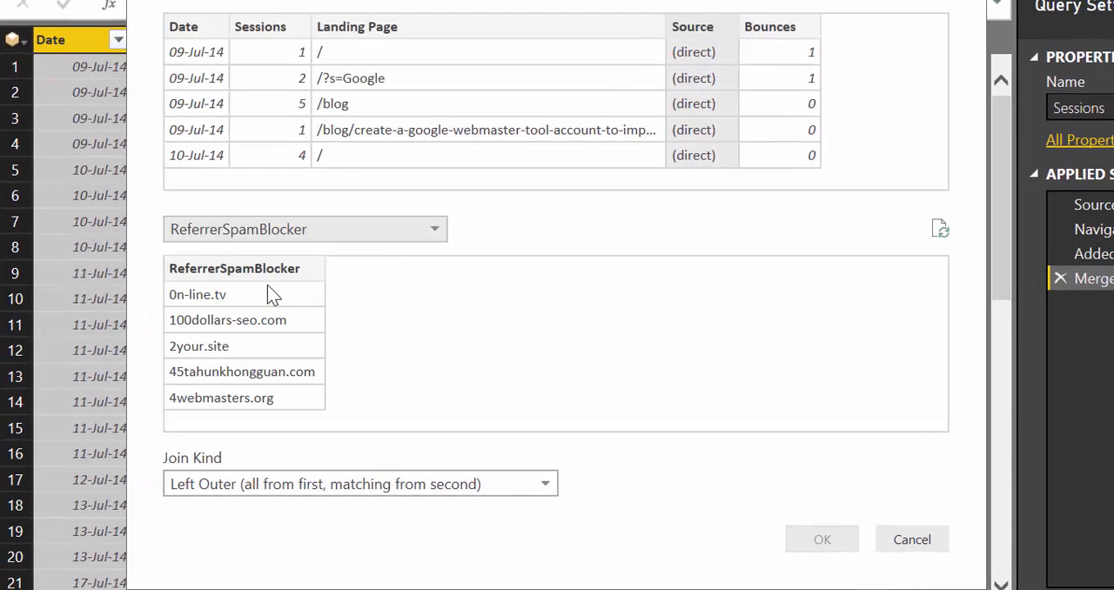
click(219, 272)
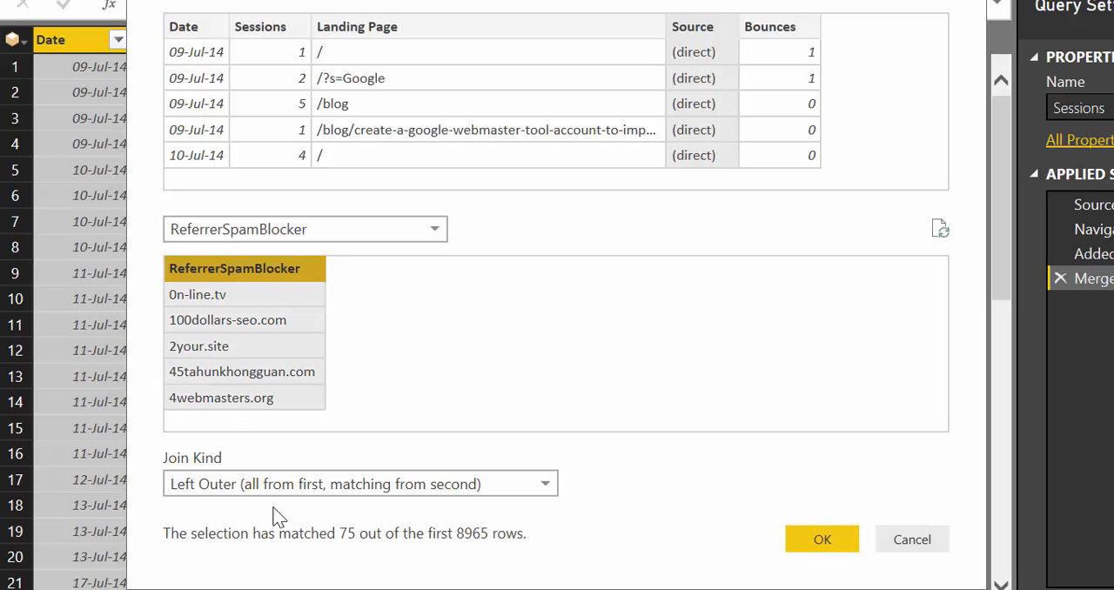
Choose the Left Outer (all from first, matching from second) join kind and complete the merge
click(313, 487)
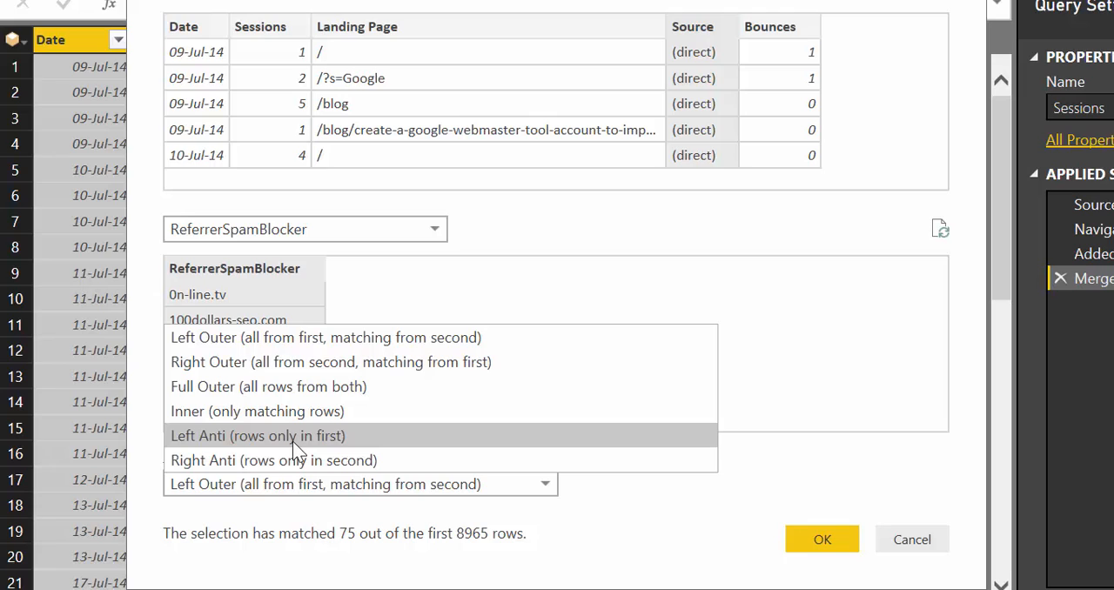
click(252, 337)
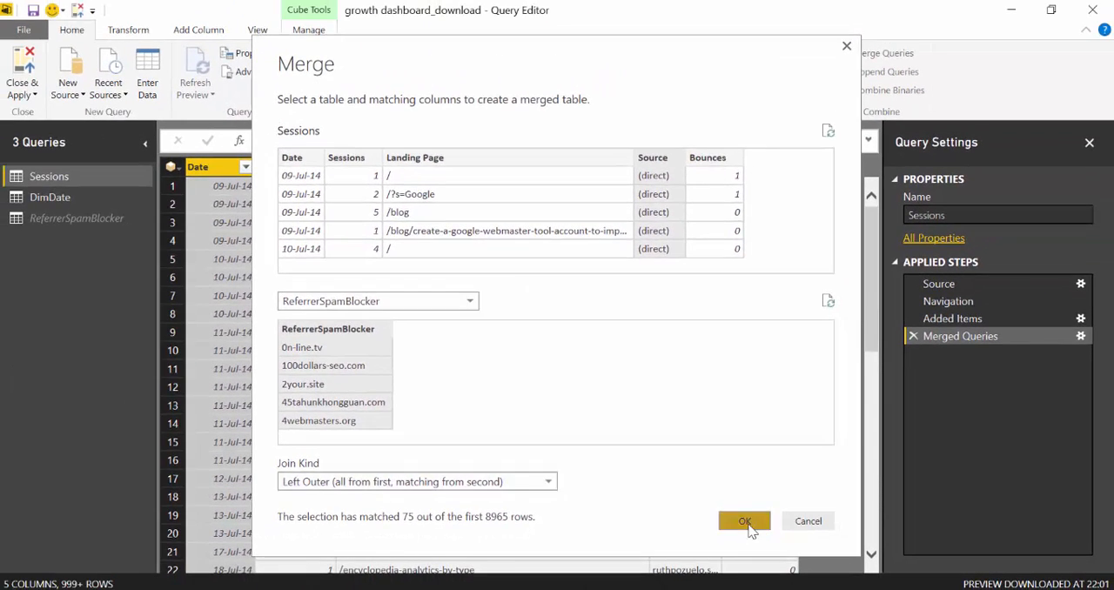
click(746, 524)
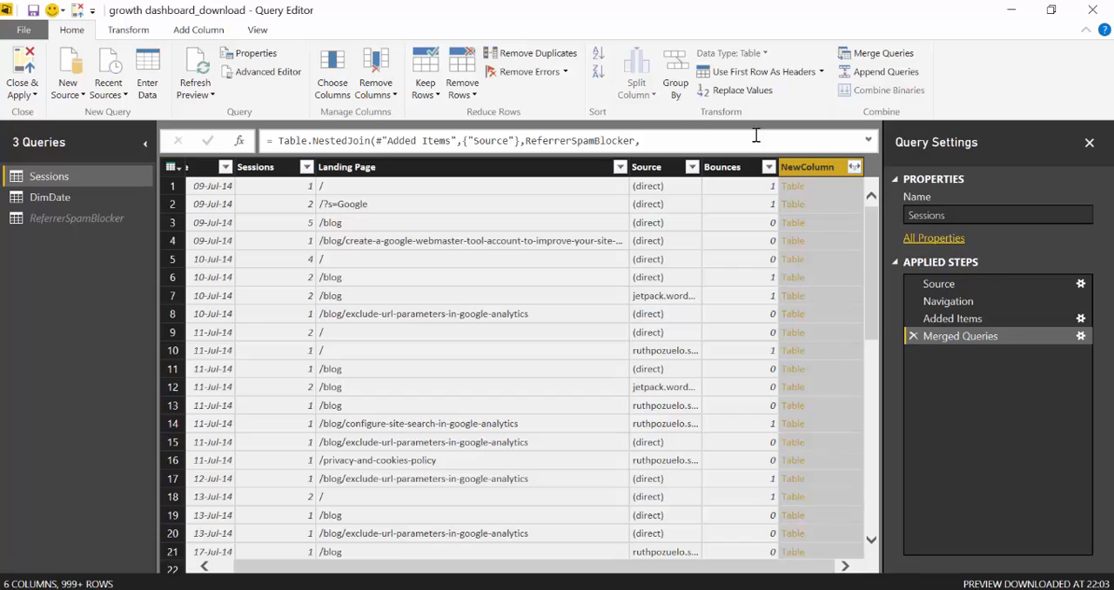
Expand NewColumn to its ReferrerSpamBlocker column without the original column name as prefix, and apply the query changes
click(854, 166)
click(659, 336)
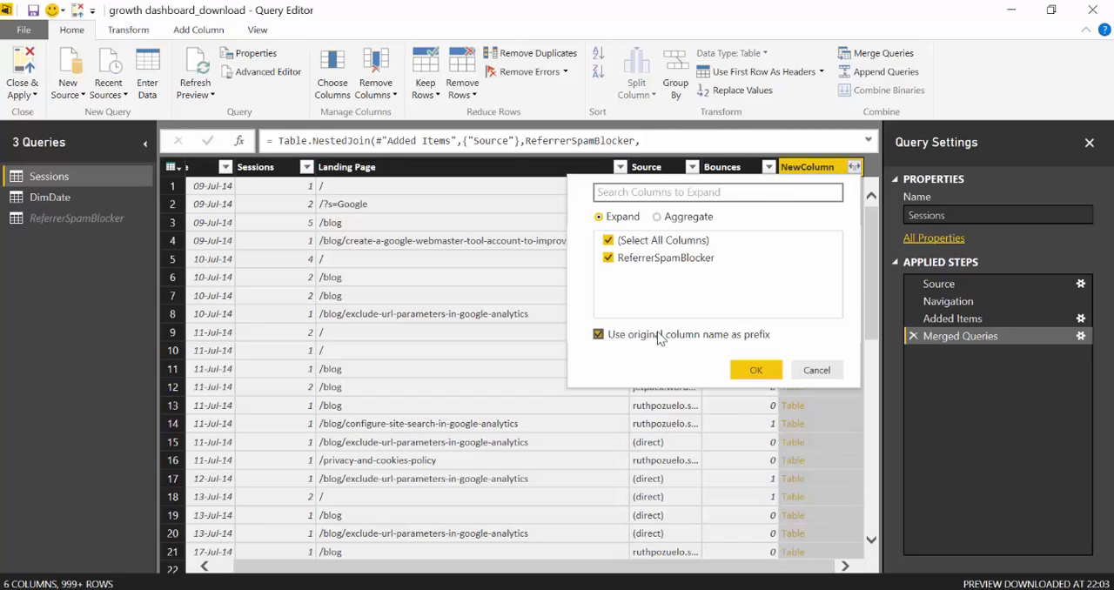
click(754, 369)
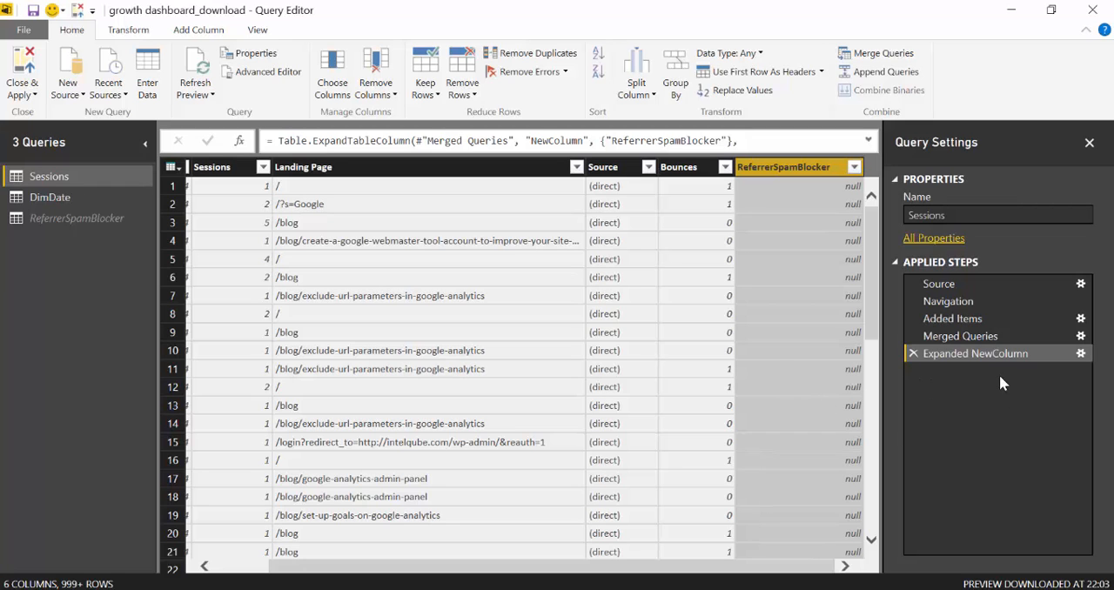
click(19, 67)
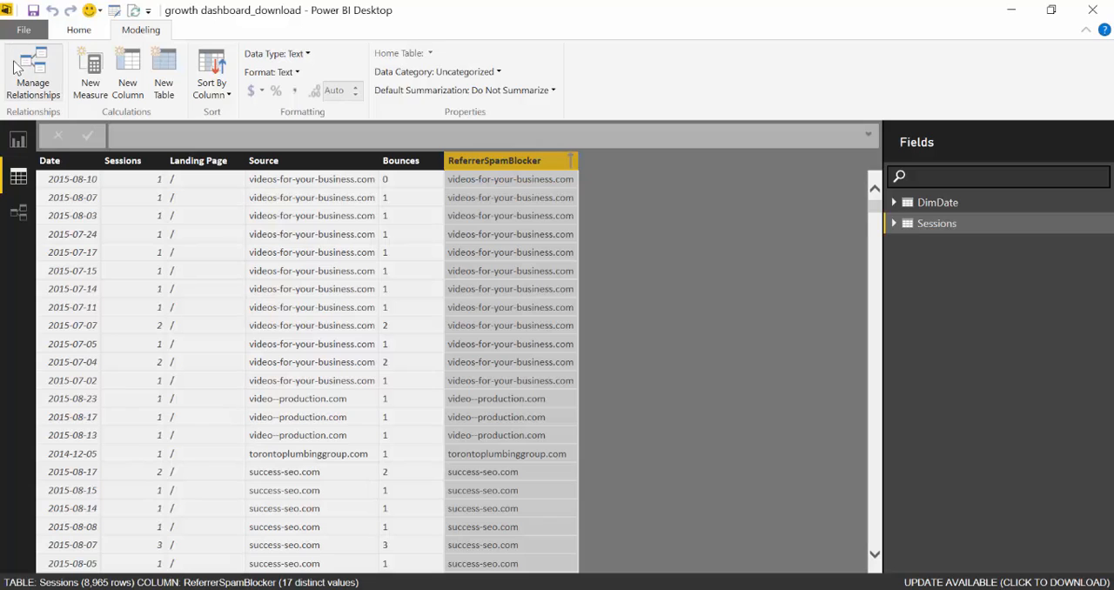
Examine the Sessions table's rows, comparing the Source column with the ReferrerSpamBlocker column
click(18, 141)
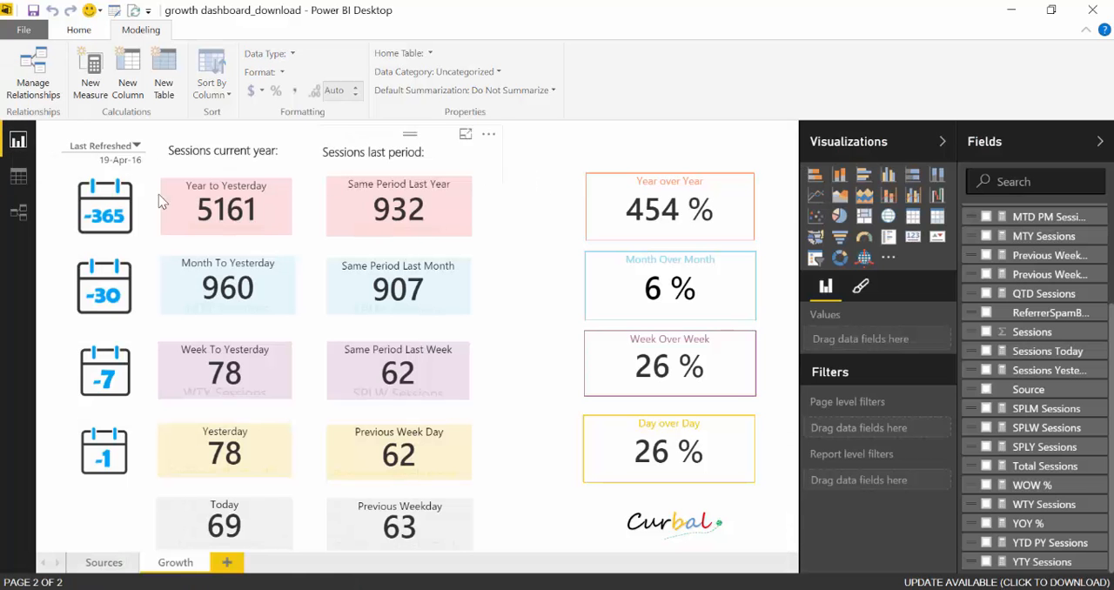
click(18, 177)
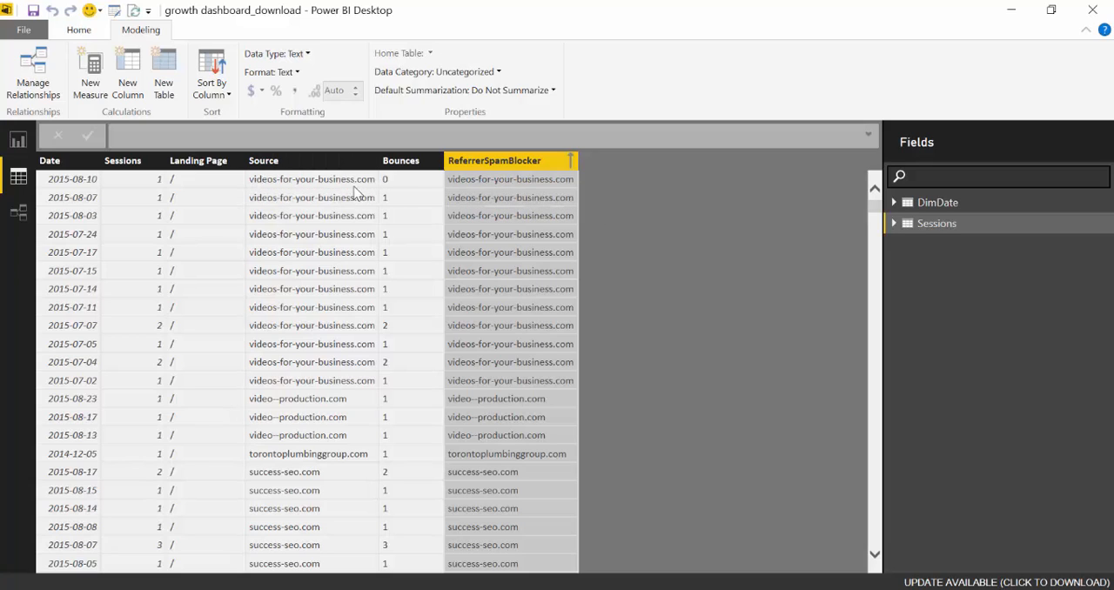
scroll(504, 278, down, 10)
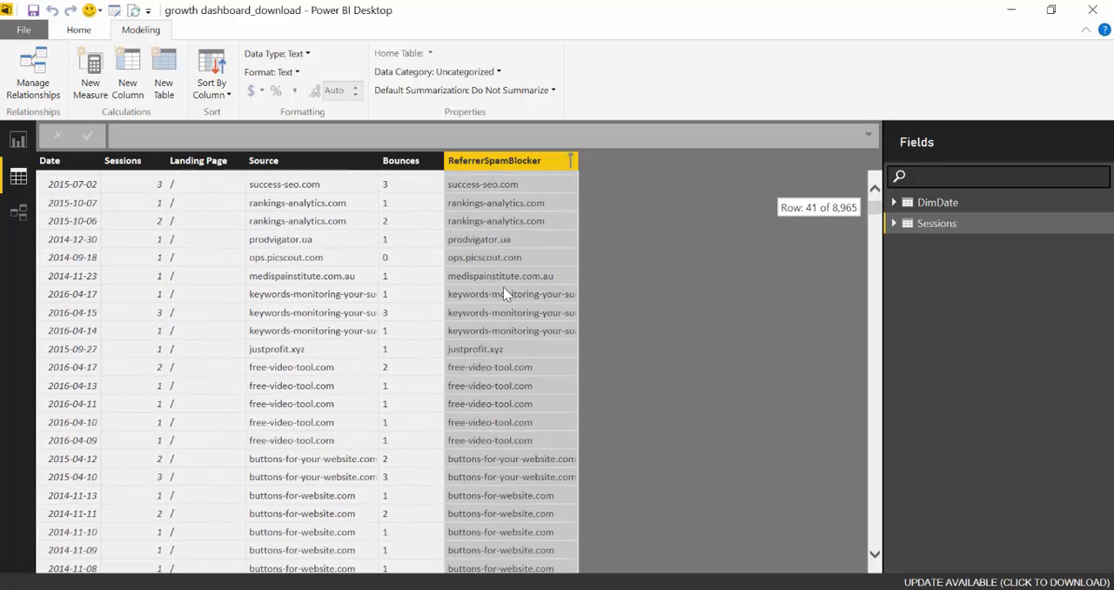
scroll(504, 293, down, 5)
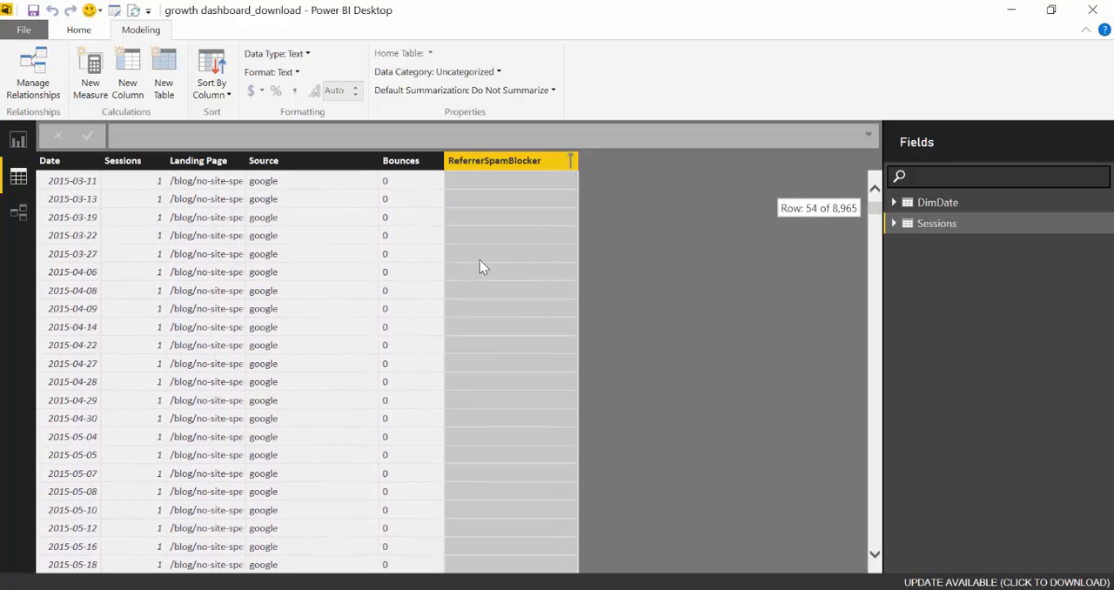
click(18, 141)
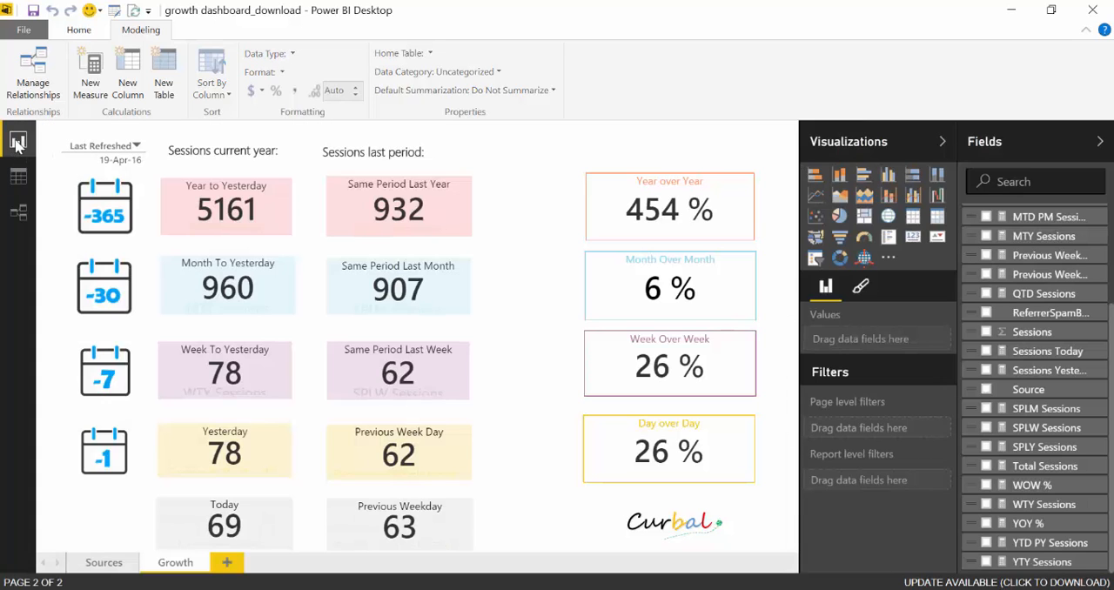
Check which measures feed the Year to Yesterday and Same Period Last Year cards, and view the SPLW Sessions formula
click(1043, 470)
click(209, 200)
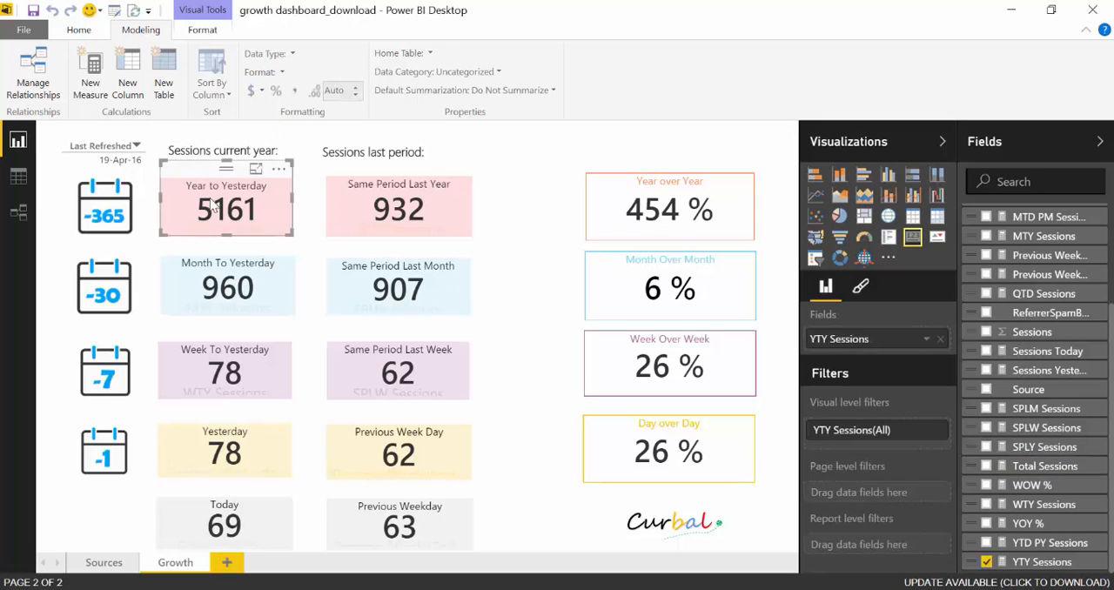
click(424, 220)
click(1042, 427)
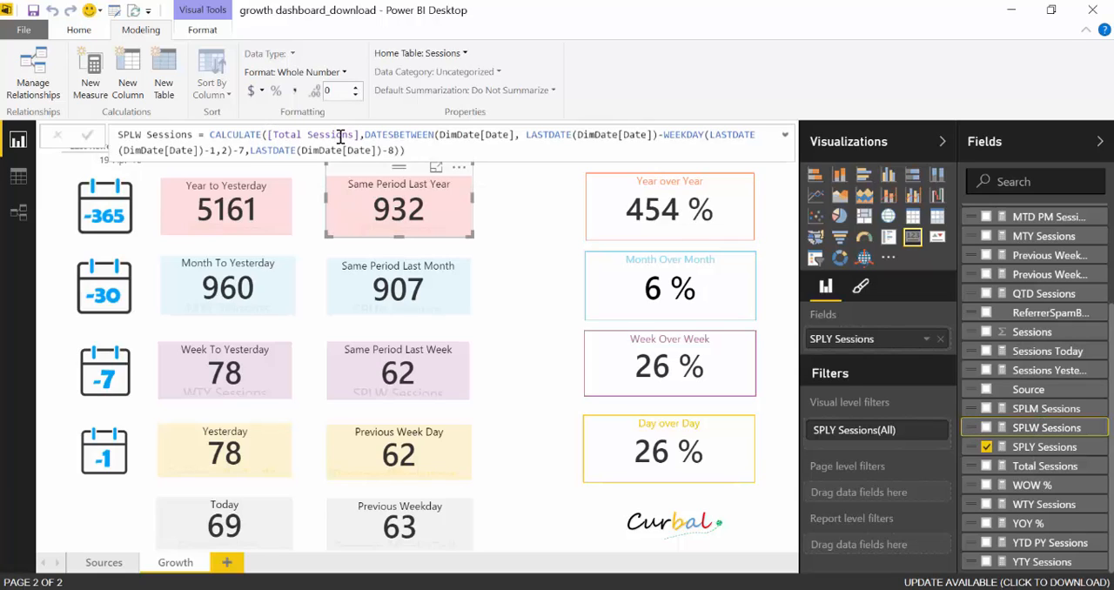
click(541, 224)
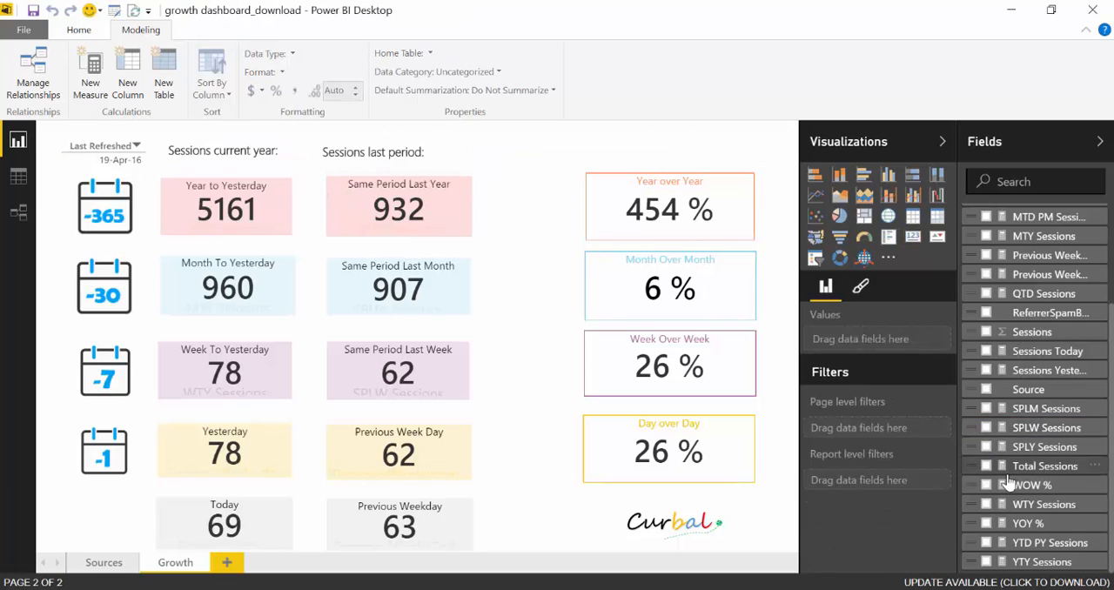
drag(1025, 470, 541, 152)
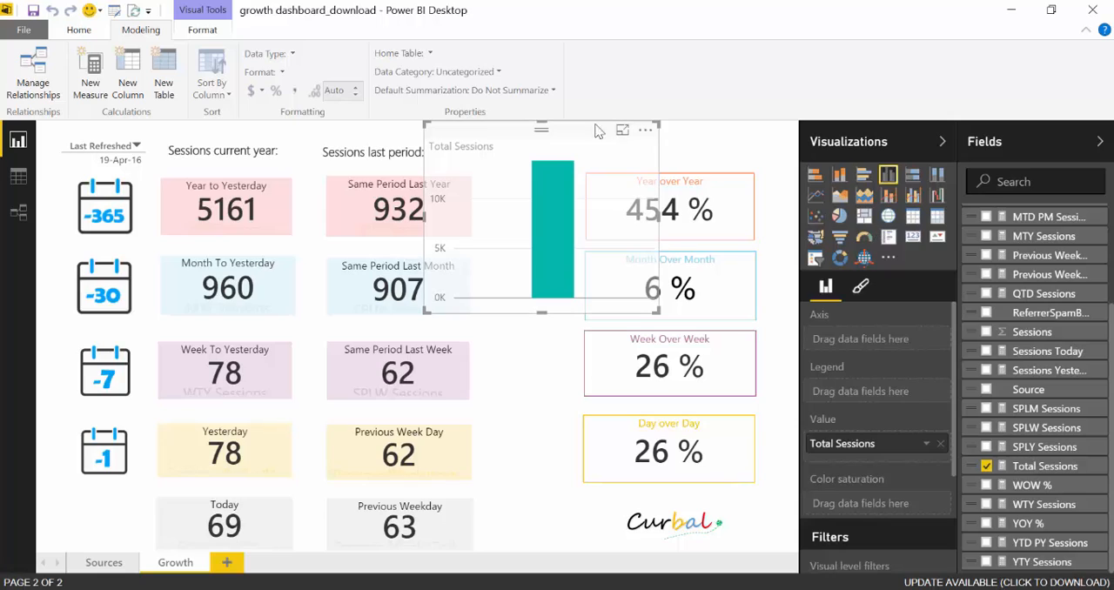
key(Delete)
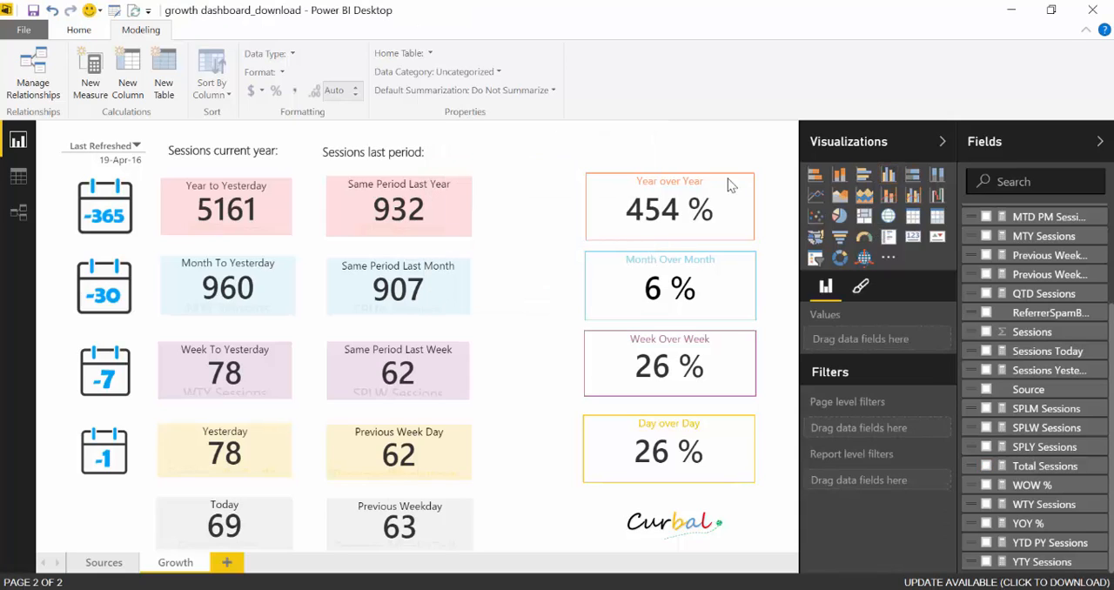
Review the Total Sessions measure's formula and the Sessions table data it sums
click(1048, 467)
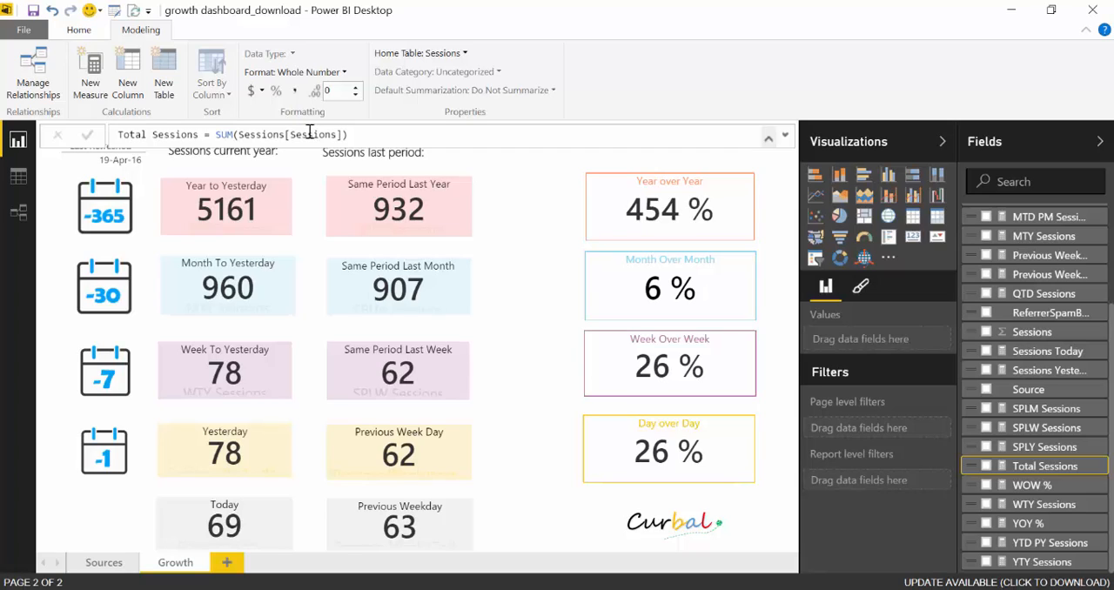
click(18, 176)
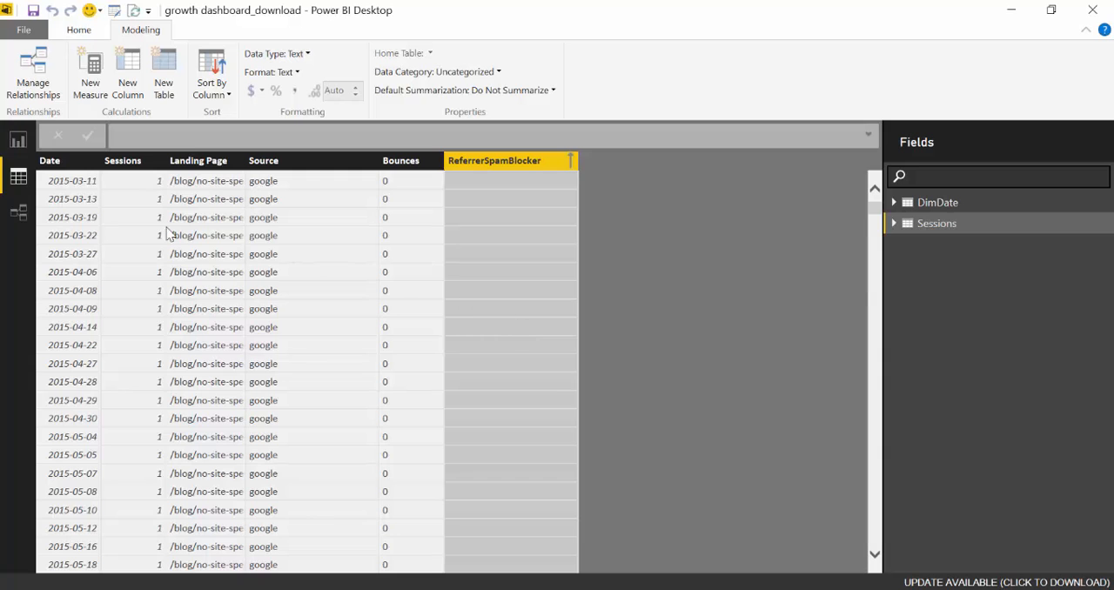
click(15, 146)
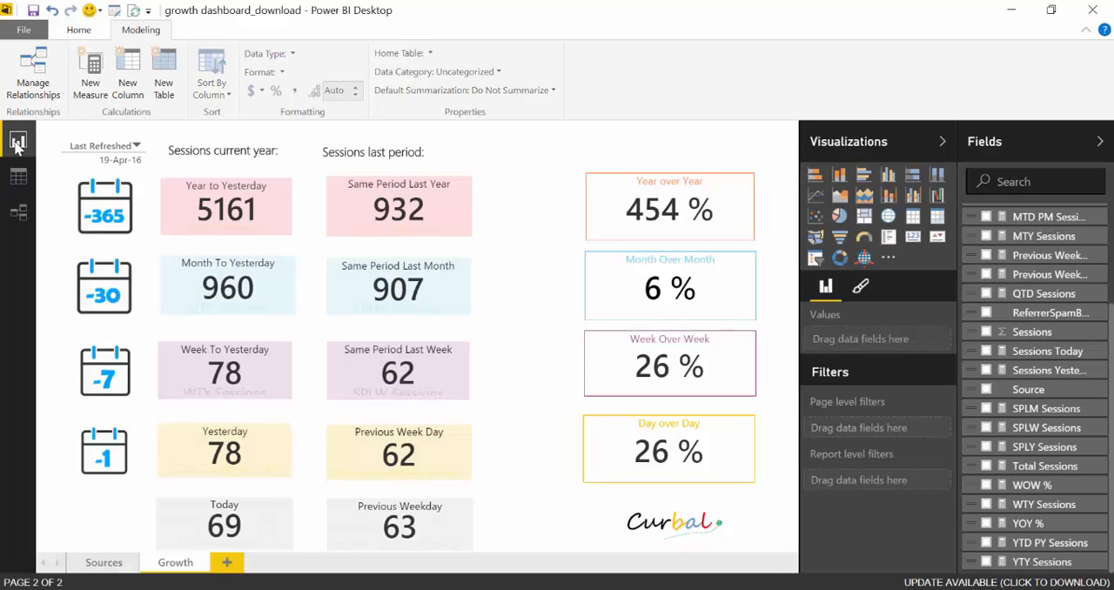
Wrap SUM(Sessions[Sessions]) in the Total Sessions measure with CALCULATE, ready for a filter argument
click(1049, 466)
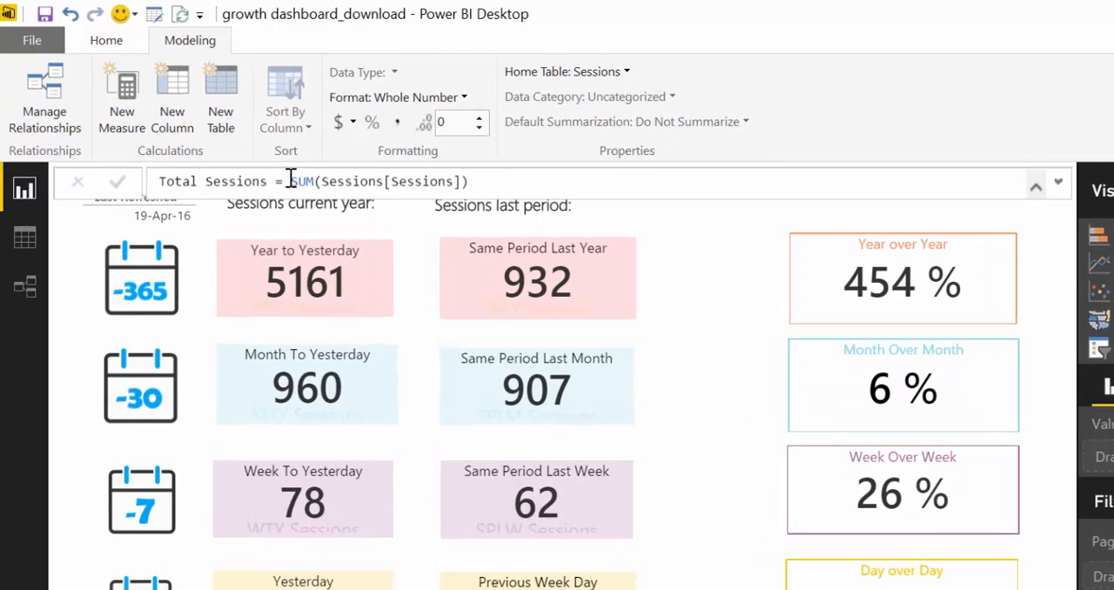
click(268, 167)
text(C)
key(Tab)
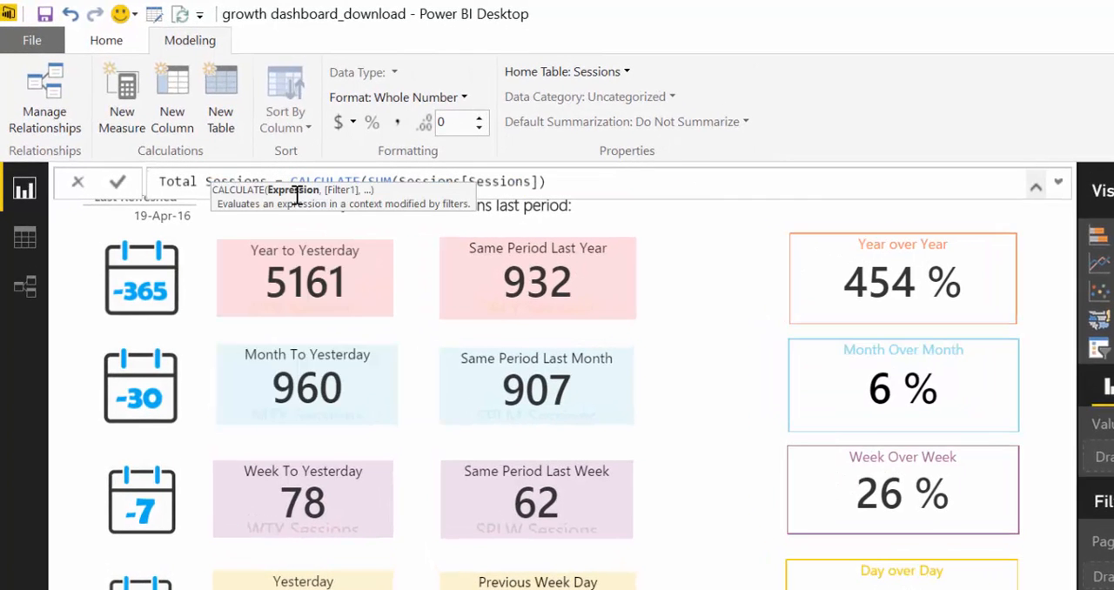
click(618, 178)
text(,)
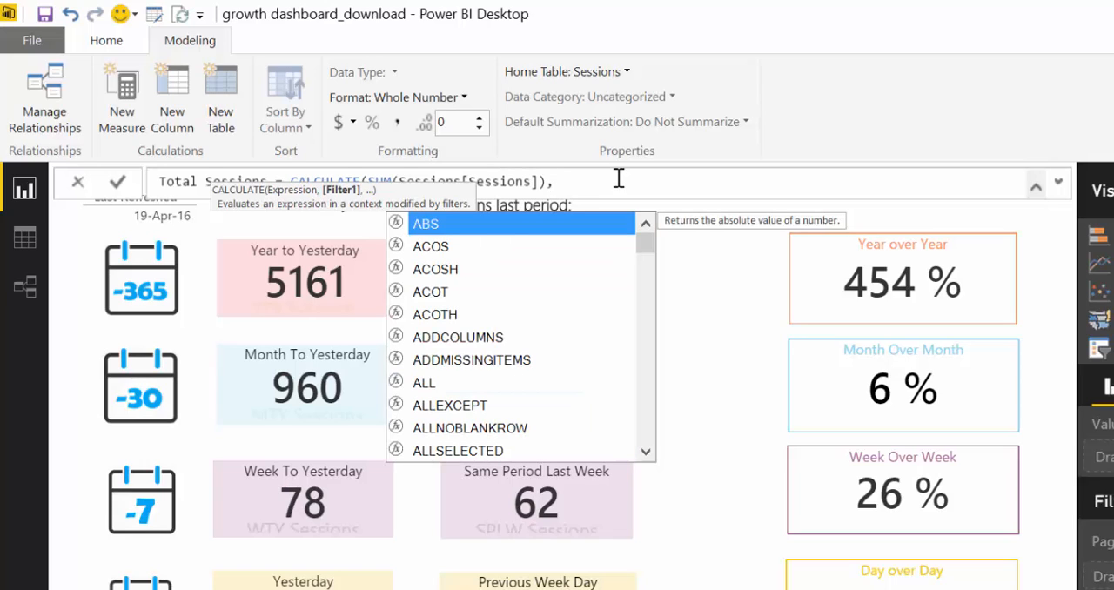
text(is)
Add ISBLANK(Sessions[ReferrerSpamBlocker]) as the CALCULATE filter in the Total Sessions measure and commit the formula
key(Tab)
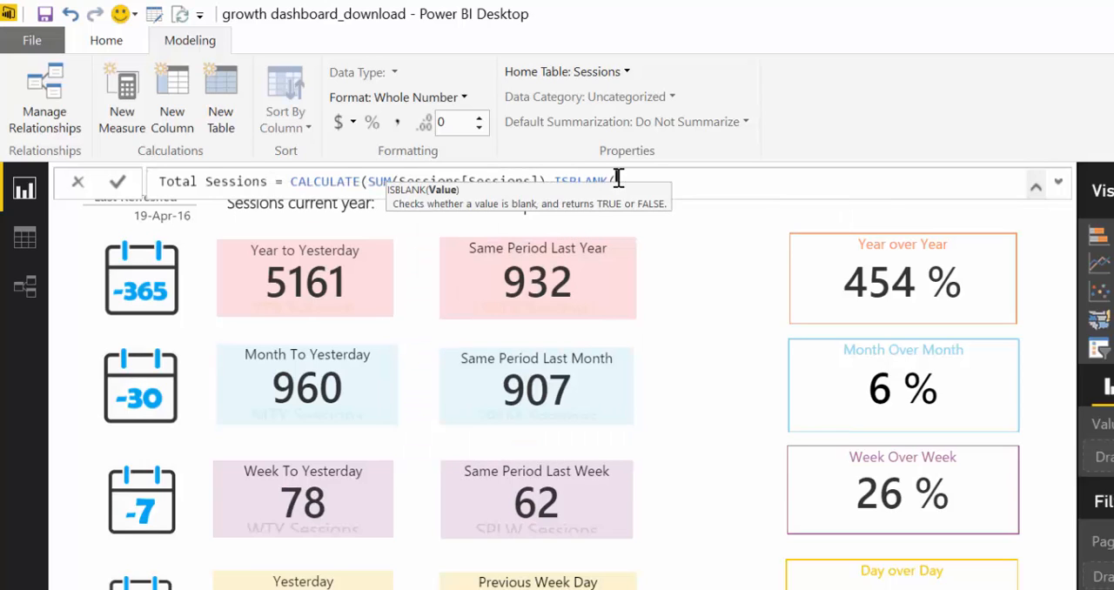
text(sess)
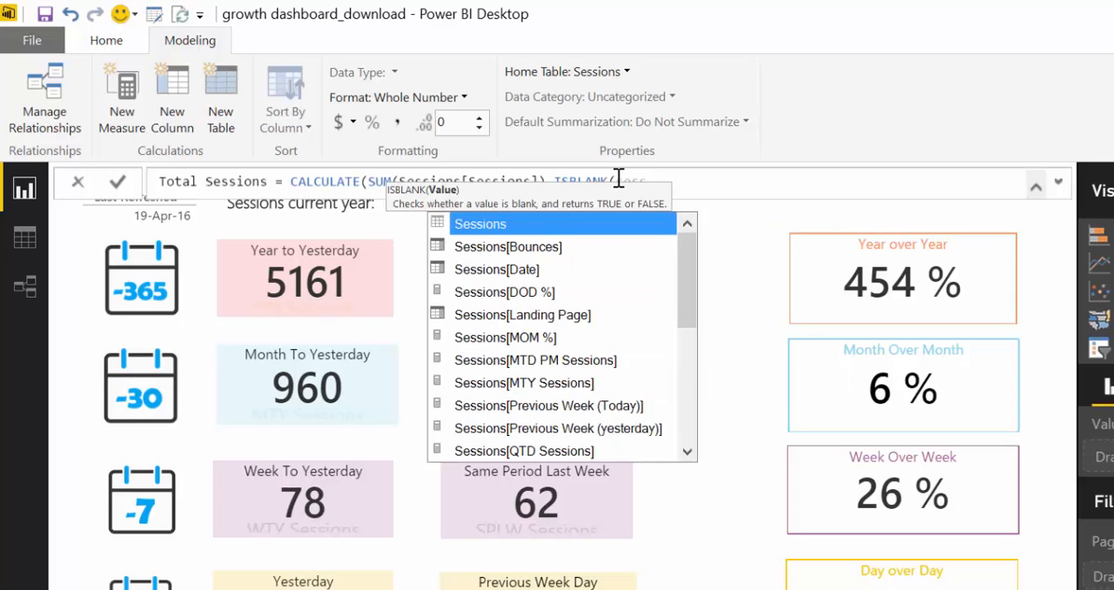
key(Down)
key(Down)
key(Down)
key(Down)
key(Down)
key(Down)
key(Down)
key(Down)
key(Down)
key(Down)
key(Down)
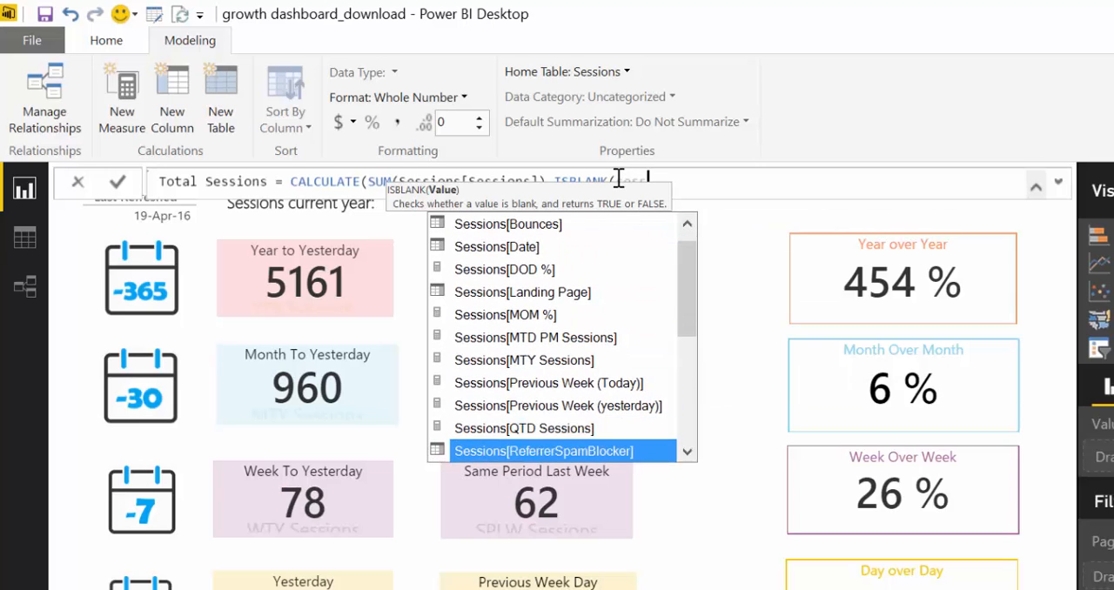
key(Tab)
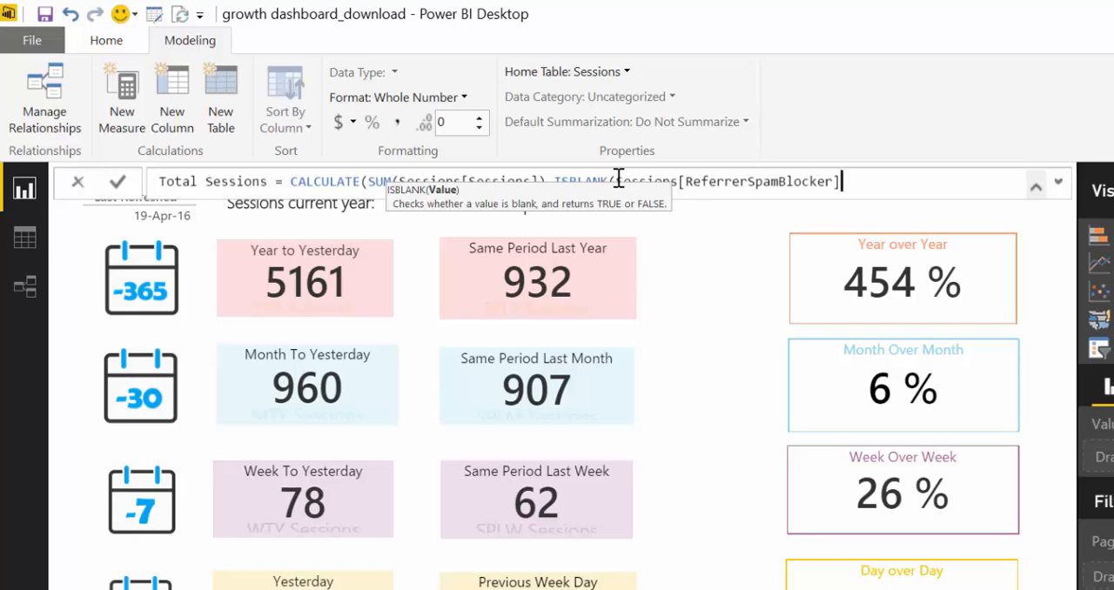
text())
key(BackSpace)
text(()
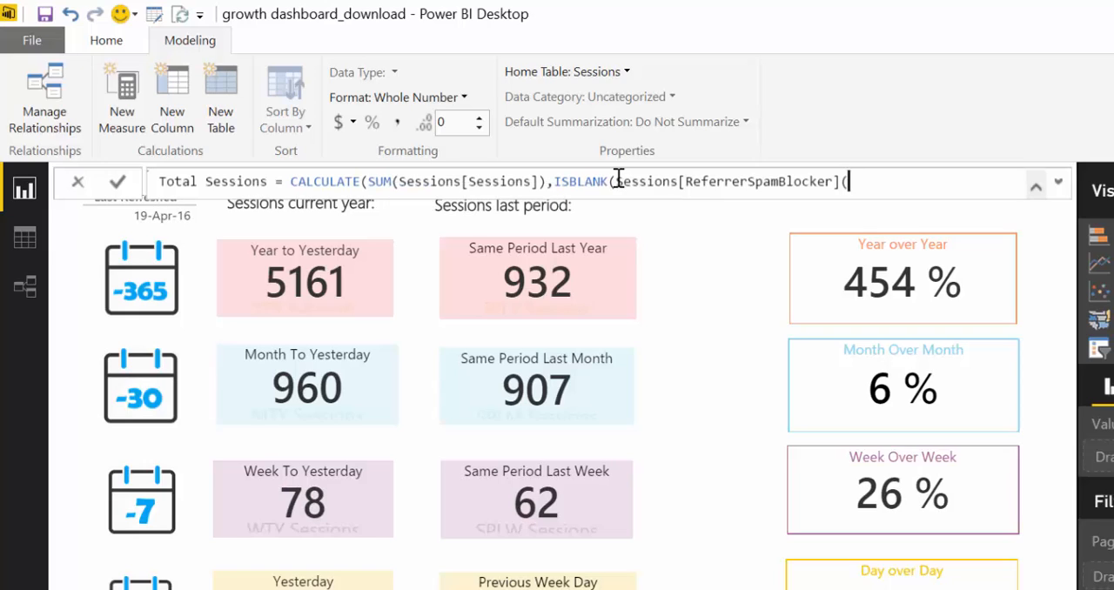
key(BackSpace)
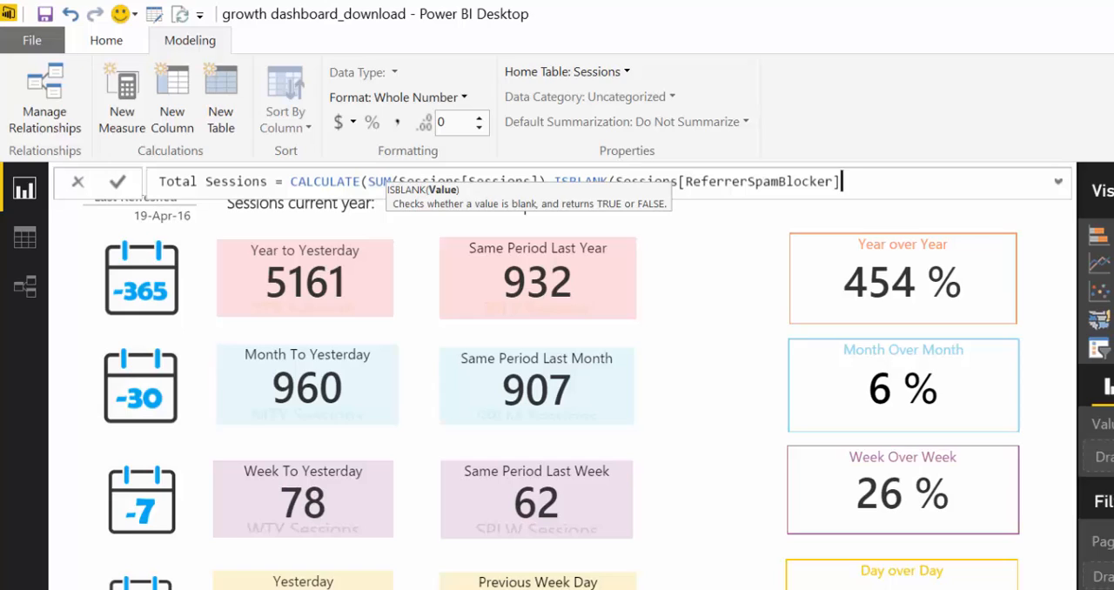
text())
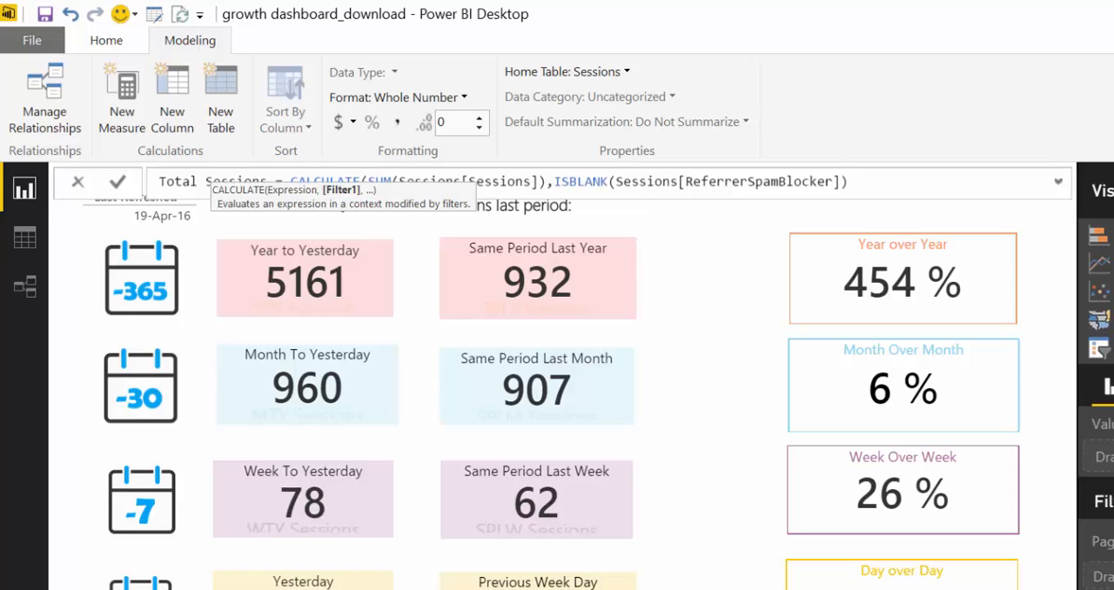
text())
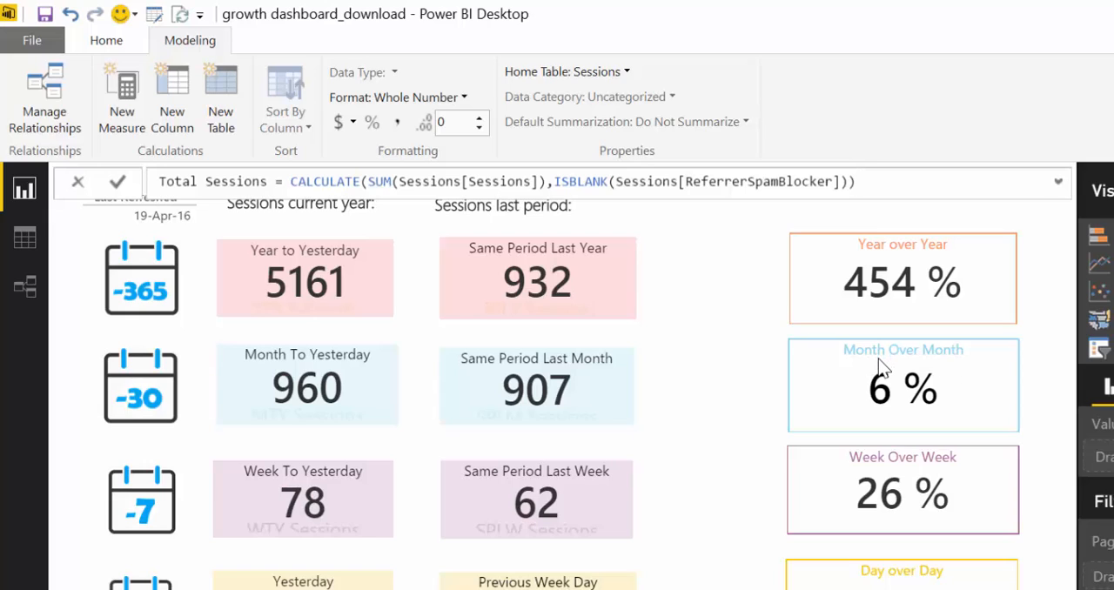
key(Return)
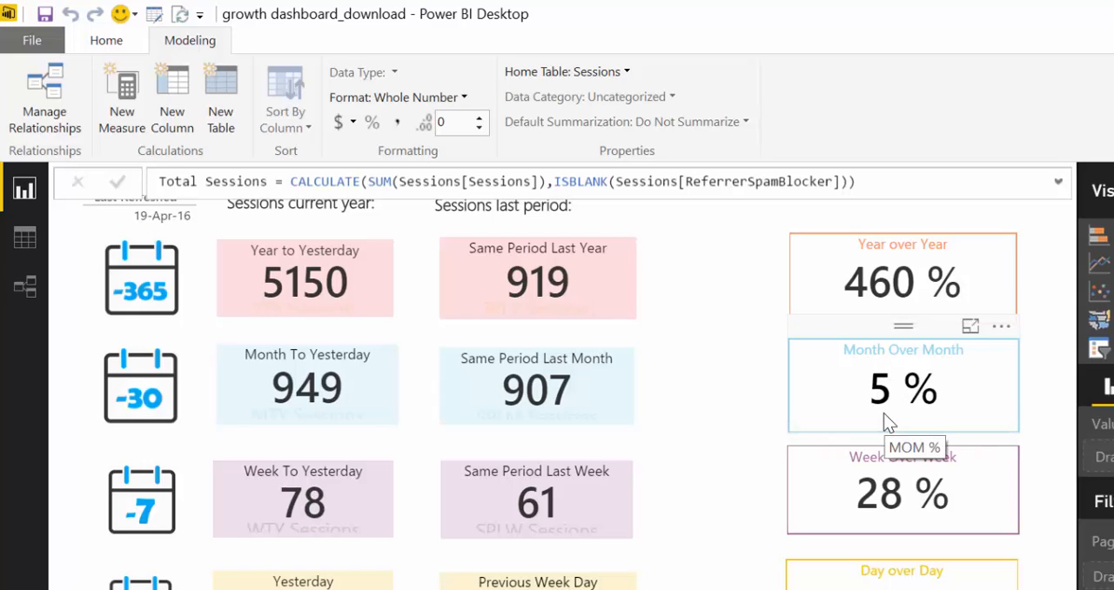
click(716, 390)
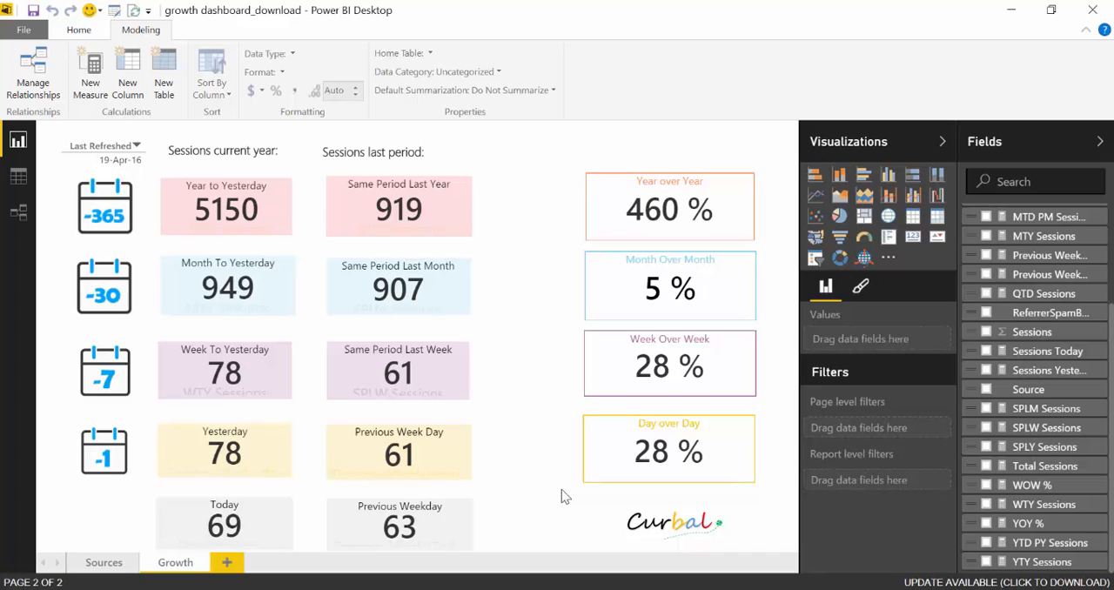
Add a new report page and name it Spam
click(225, 564)
double_click(252, 563)
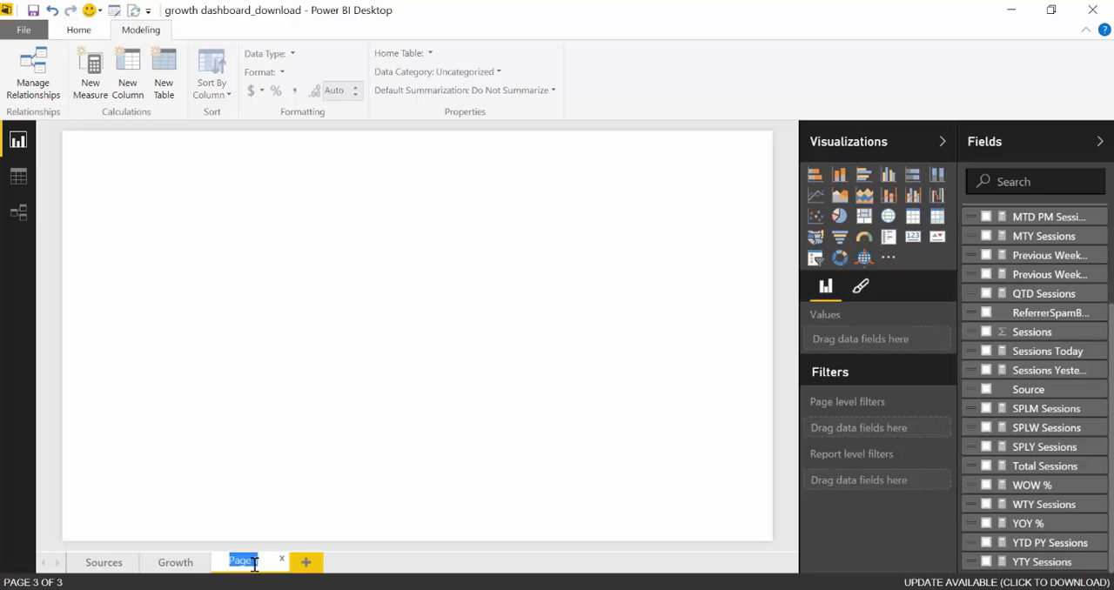
text(Spam)
click(471, 294)
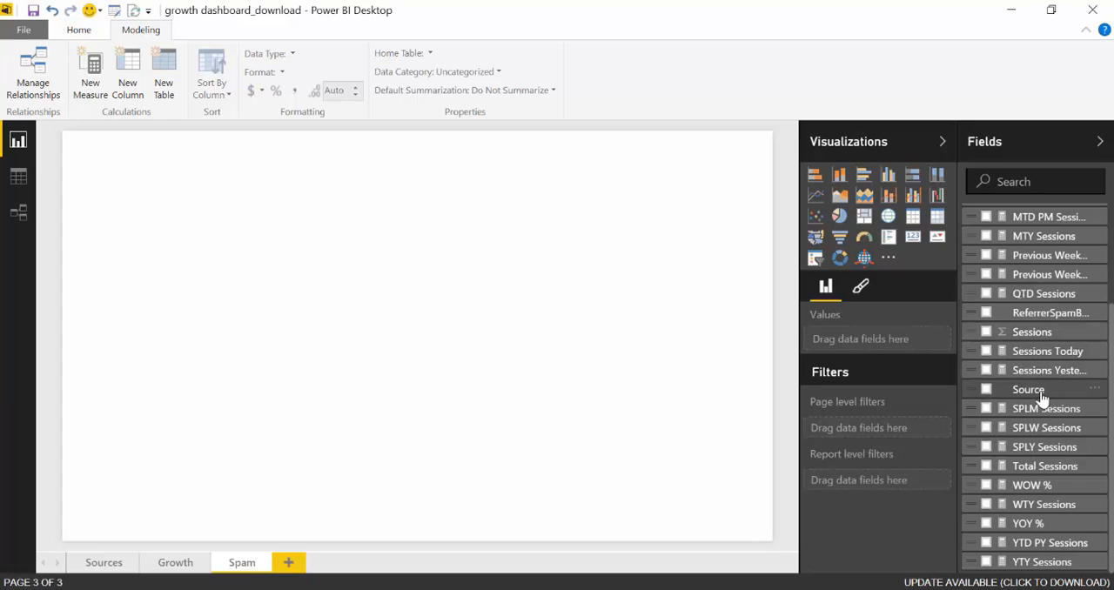
Add a table of the Source field to the Spam page, about 513 by 431 in size, with 12 pt text
drag(1042, 397, 211, 250)
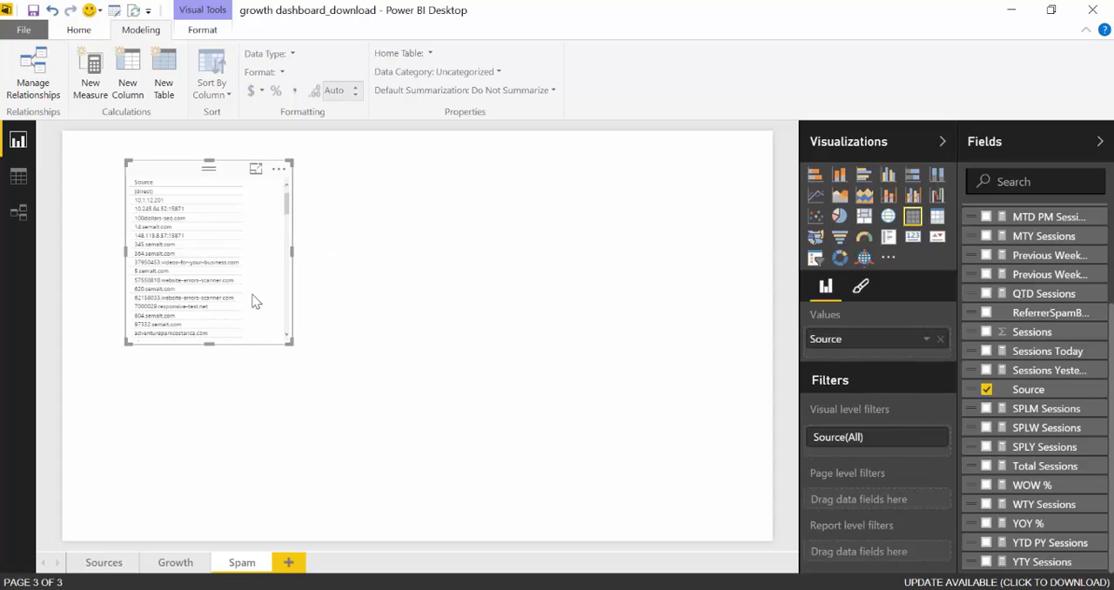
drag(290, 342, 409, 416)
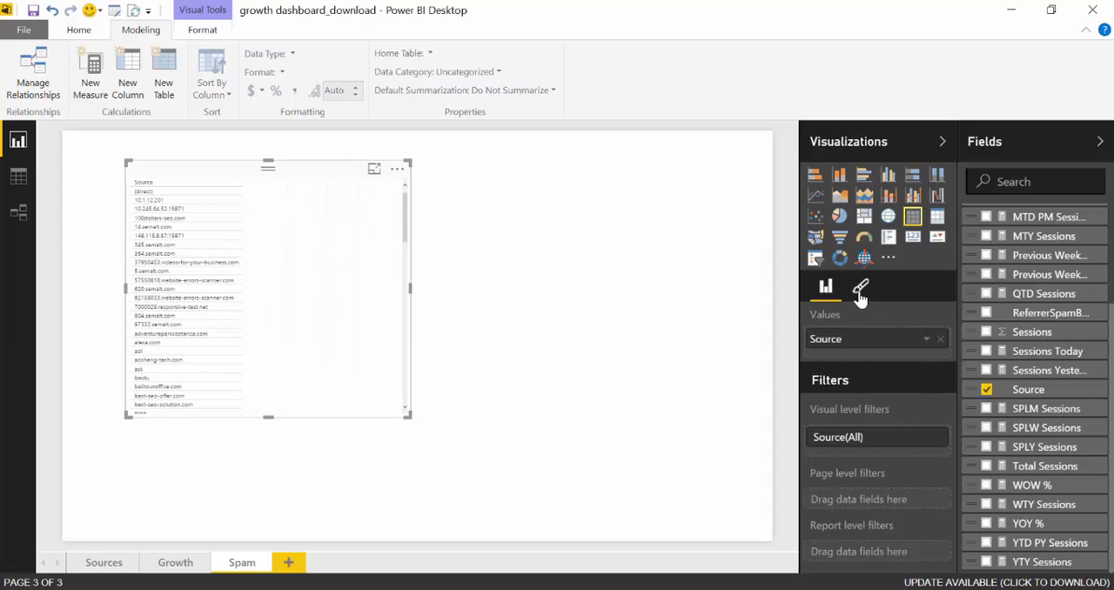
click(860, 292)
click(831, 317)
drag(889, 412, 895, 418)
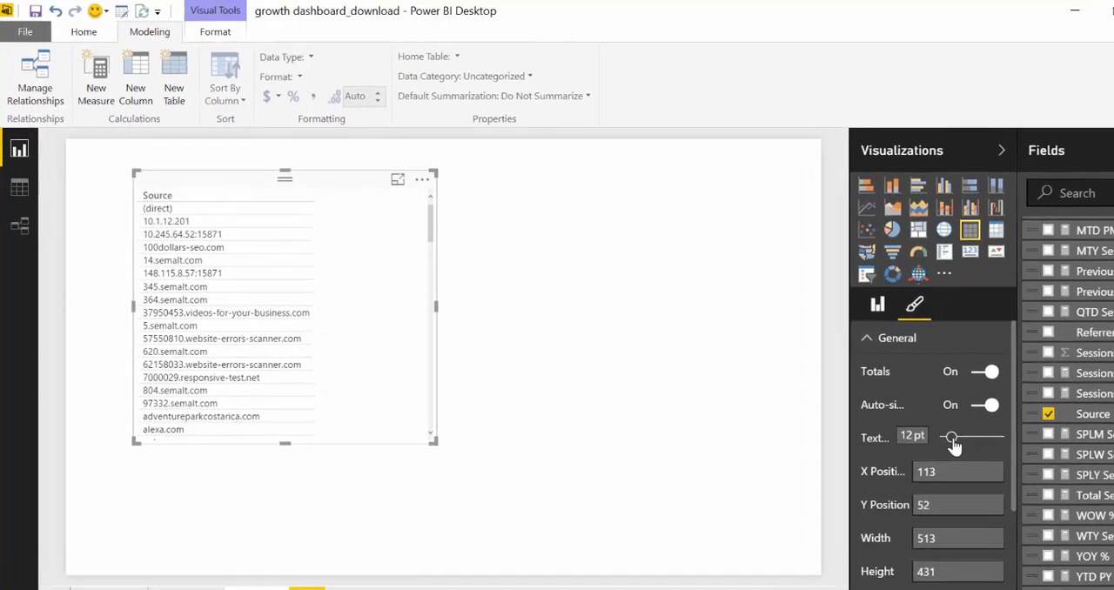
Enlarge the Source table on the Spam page in both width and height so more sources fit
drag(504, 512, 727, 588)
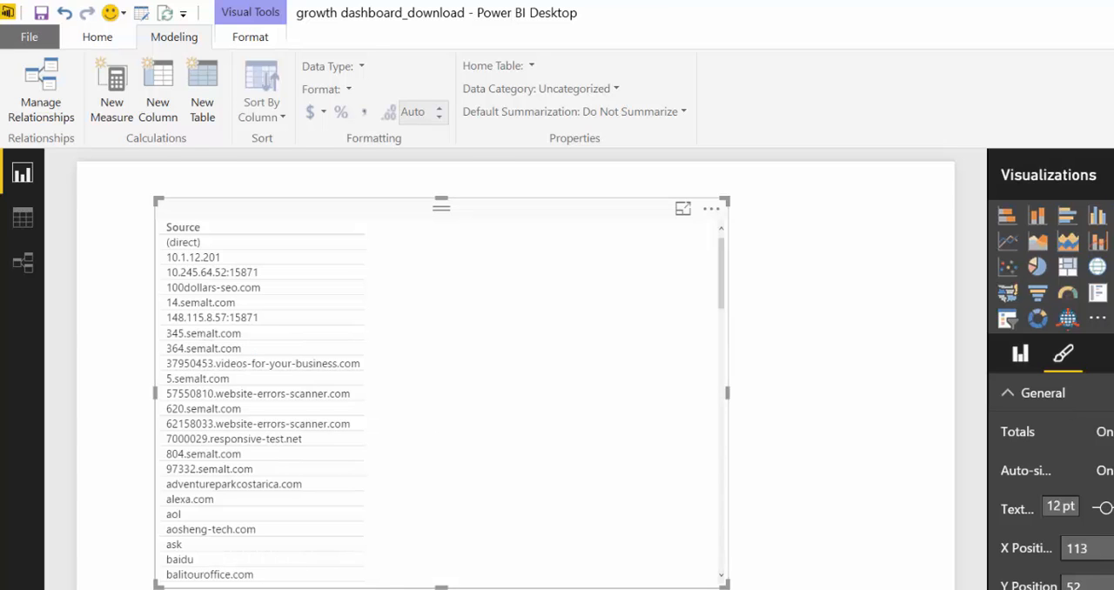
Switch to the browser, examine the Referrer Spam Blocker blacklist of spam domains for comparison with the Source table, and return to Power BI Desktop
key(alt+Tab)
click(487, 273)
scroll(522, 276, up, 10)
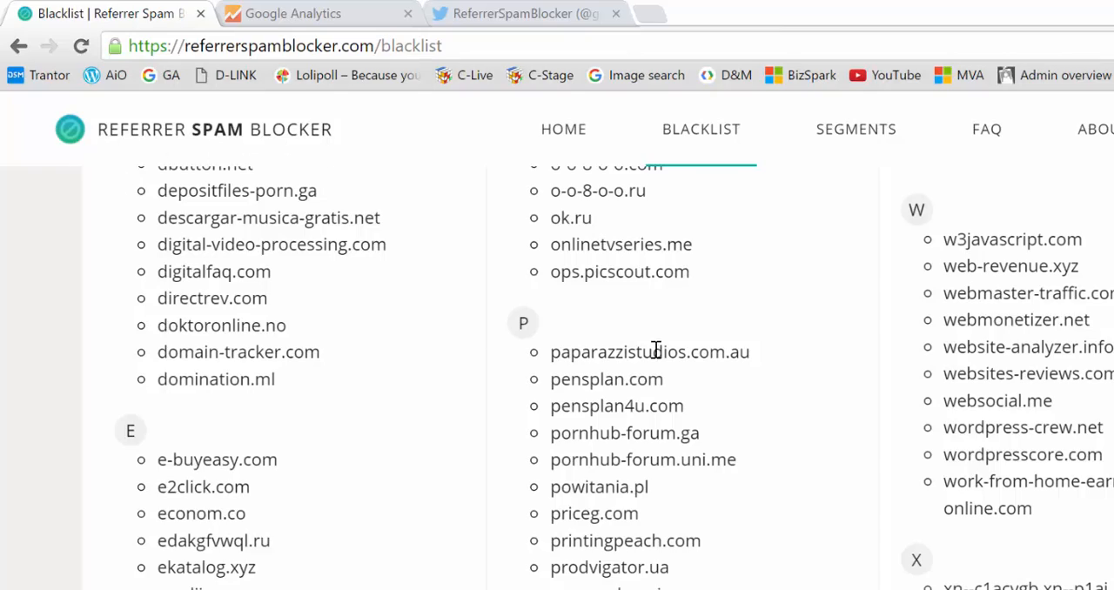
scroll(824, 350, up, 6)
scroll(824, 366, up, 3)
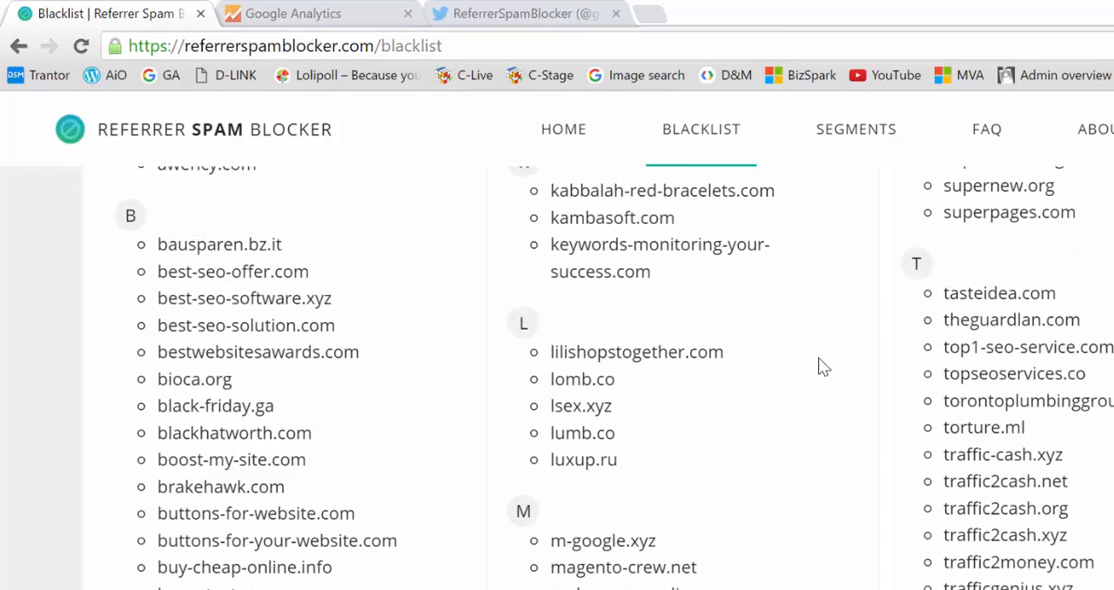
scroll(820, 366, up, 7)
scroll(817, 378, up, 3)
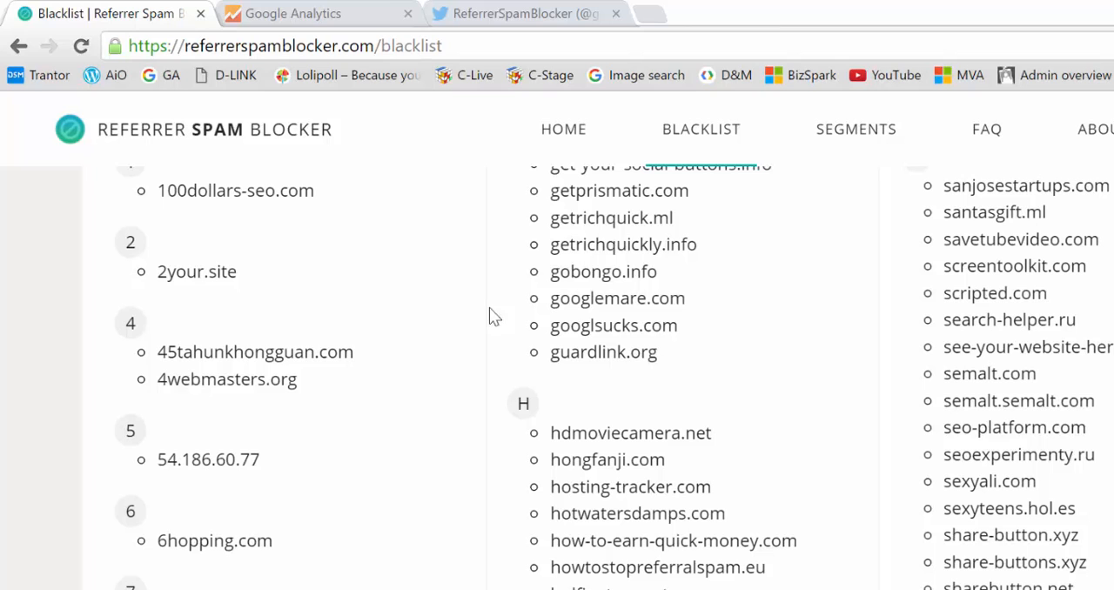
drag(551, 252, 1087, 537)
click(1087, 537)
scroll(1075, 522, down, 5)
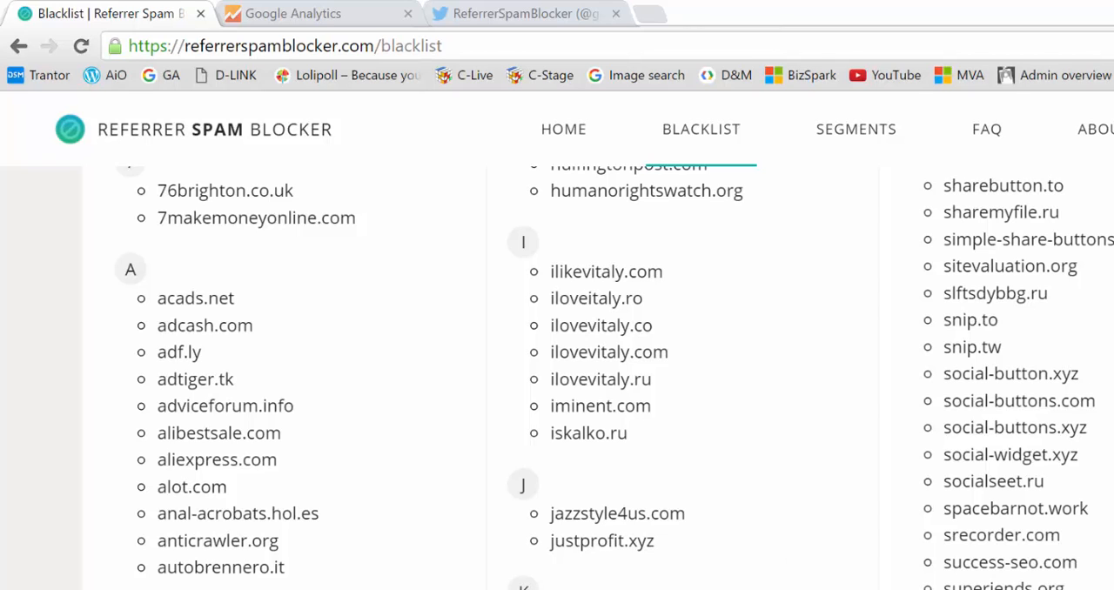
click(723, 589)
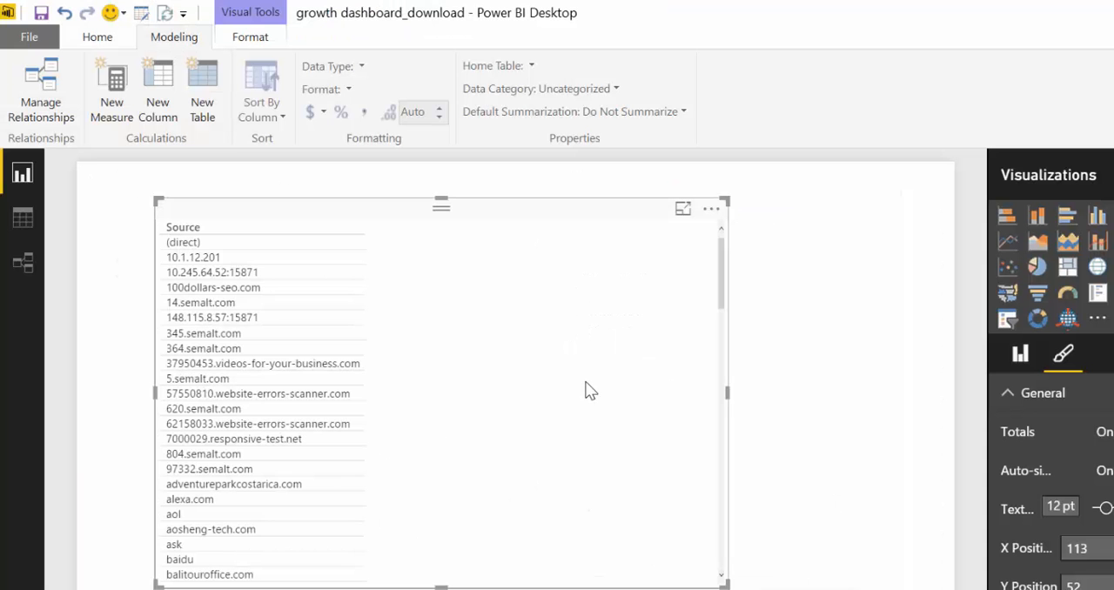
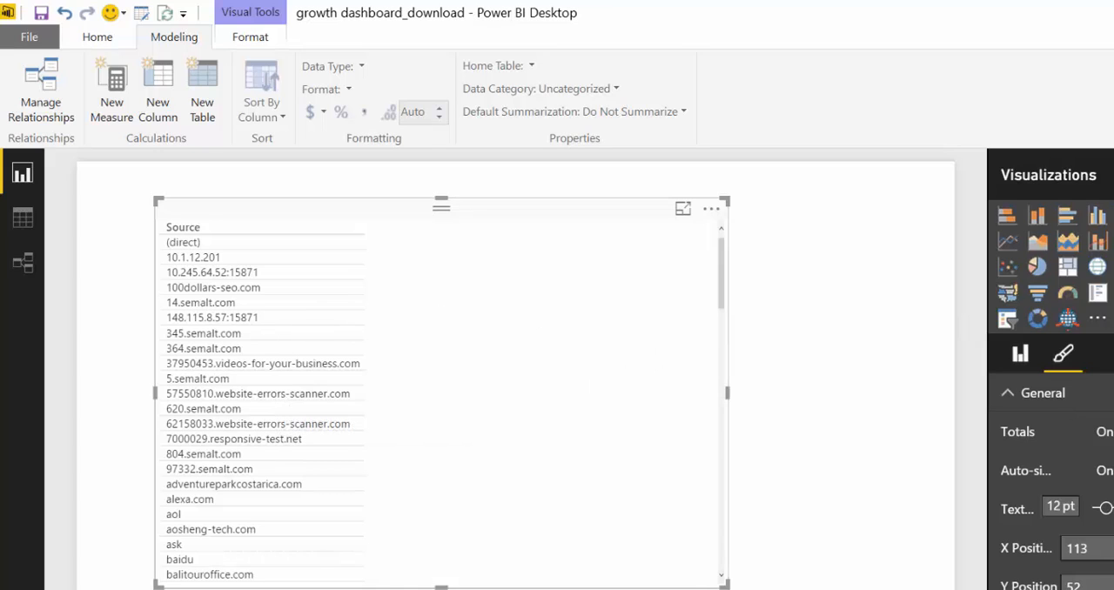
Add the Bounces and Landing Page fields to the Source table on the Spam page
drag(1113, 311, 495, 310)
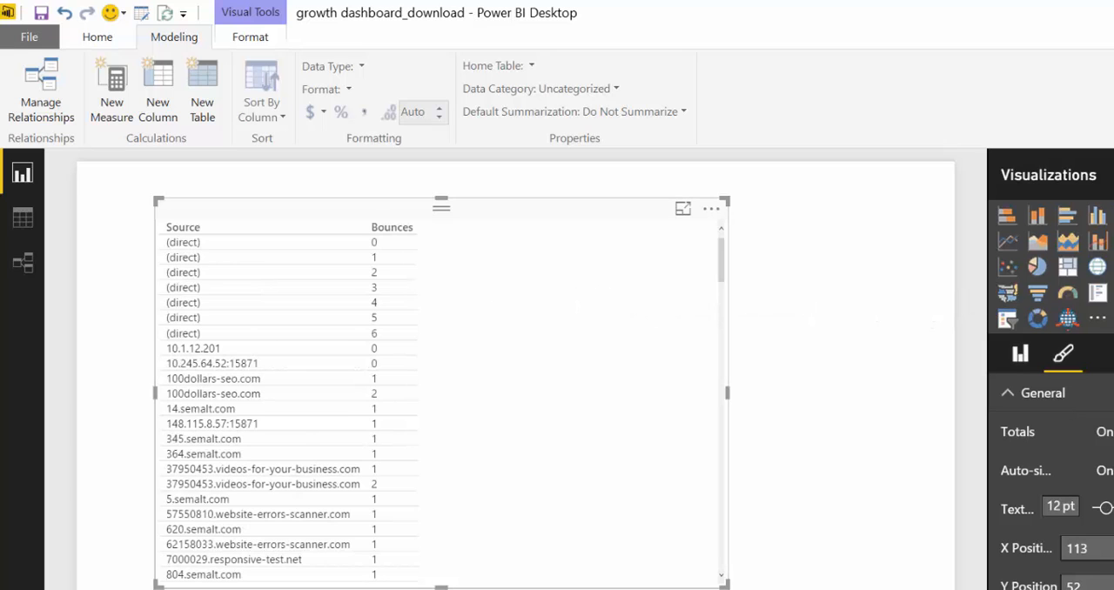
drag(1113, 395, 536, 341)
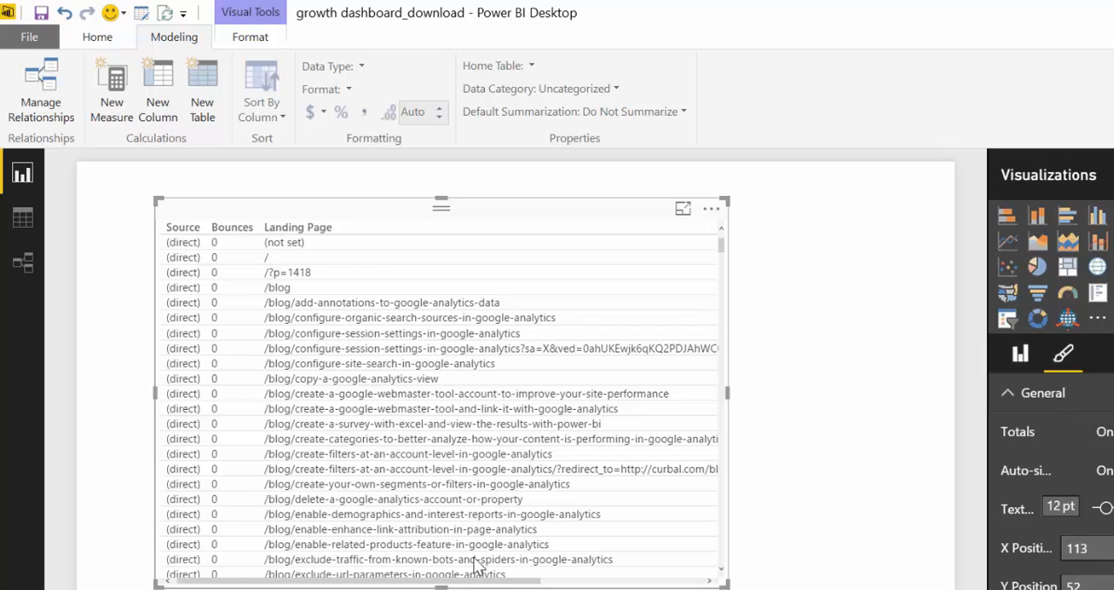
Move the table to about X 116, Y 110, reduce its height, and bring its Source column back into full view
mouse_move(431, 580)
mouse_down()
mouse_move(367, 582)
mouse_move(448, 582)
mouse_move(438, 580)
mouse_up()
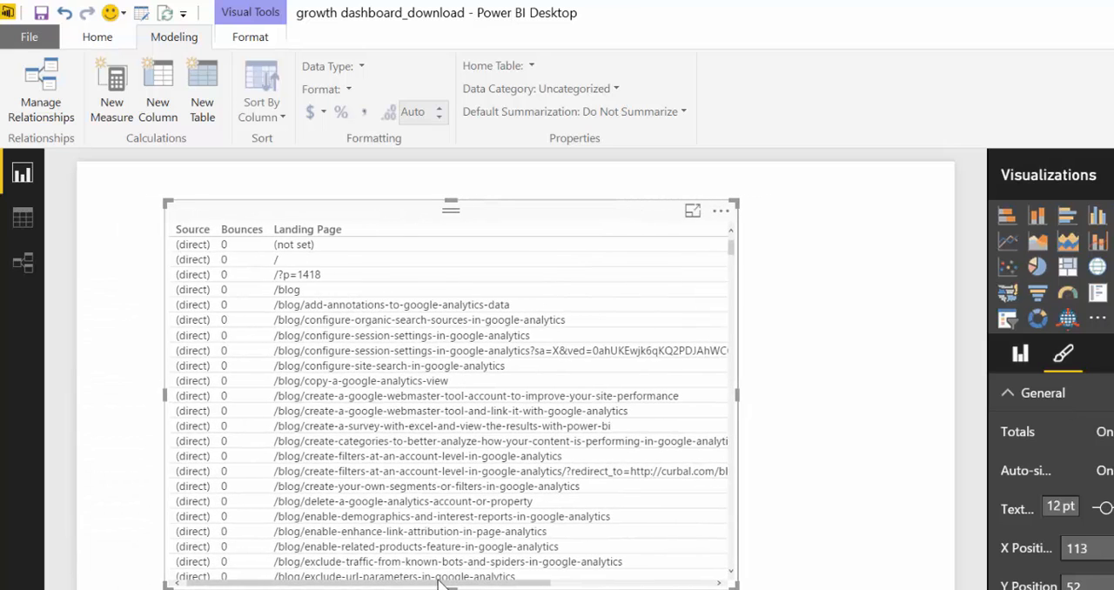
drag(496, 219, 489, 256)
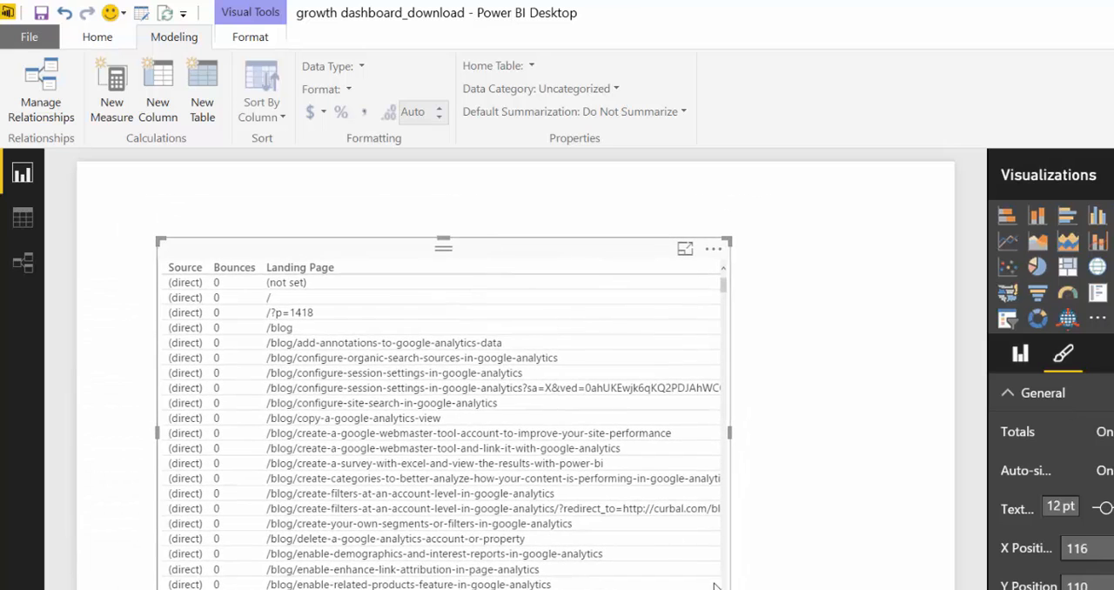
click(493, 205)
click(493, 252)
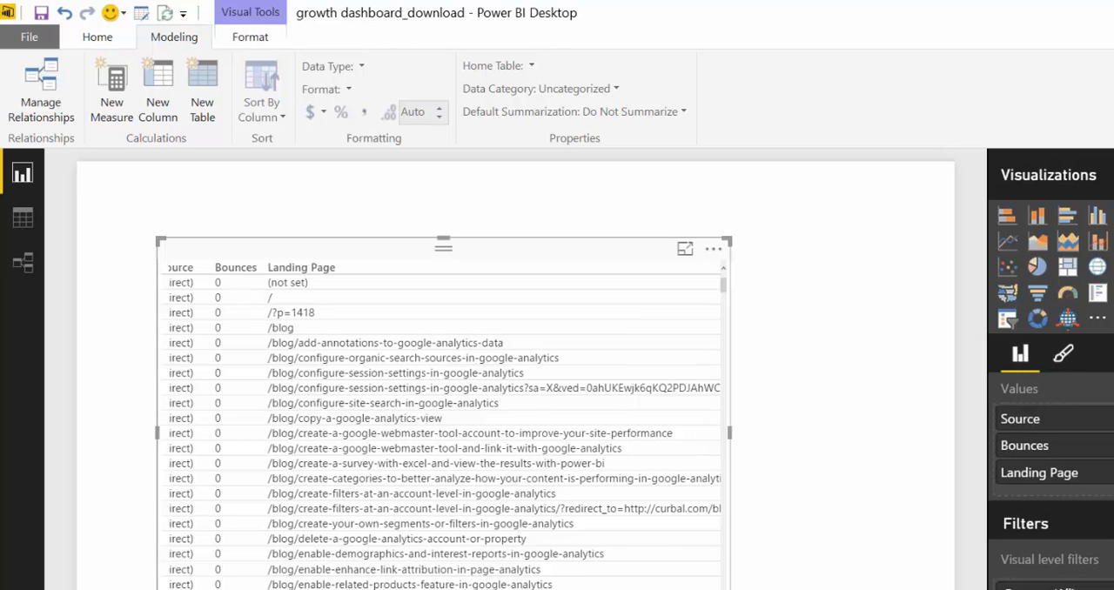
drag(731, 589, 738, 515)
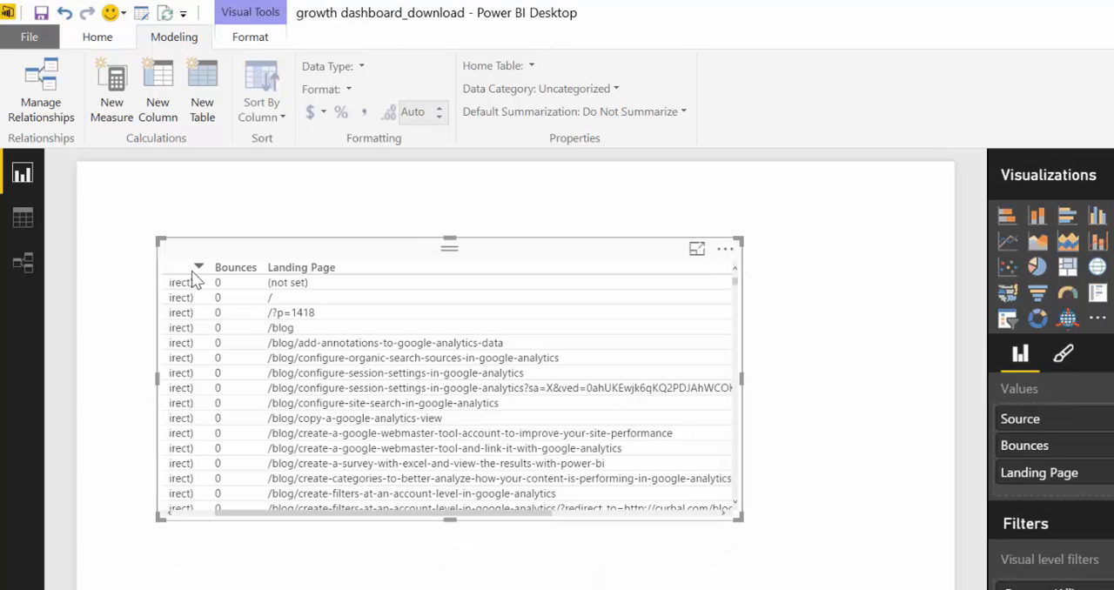
drag(241, 516, 187, 516)
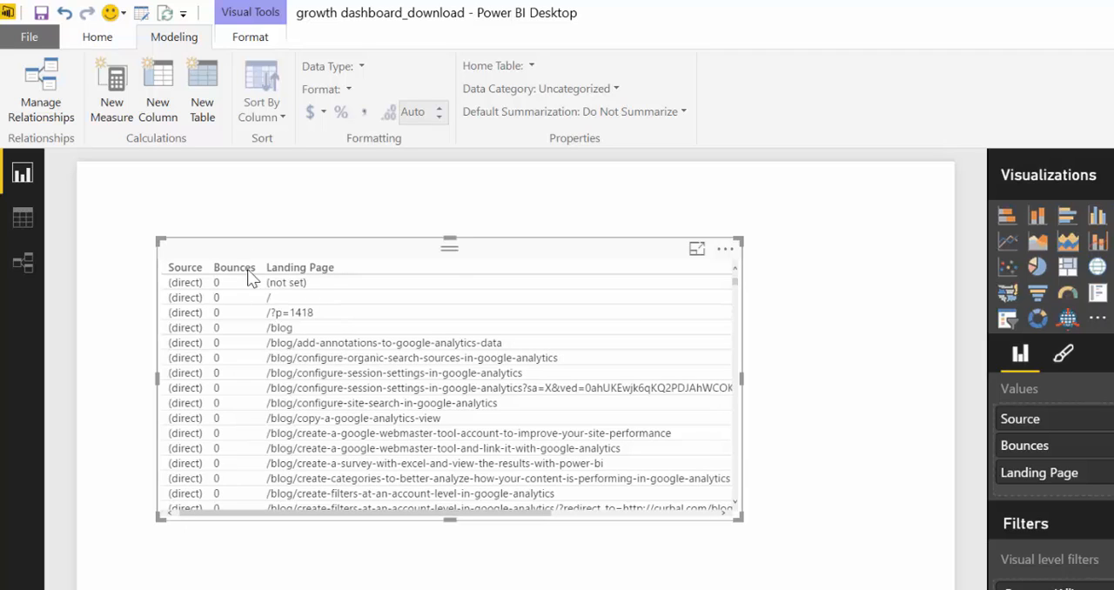
scroll(731, 348, down, 1)
scroll(737, 296, up, 1)
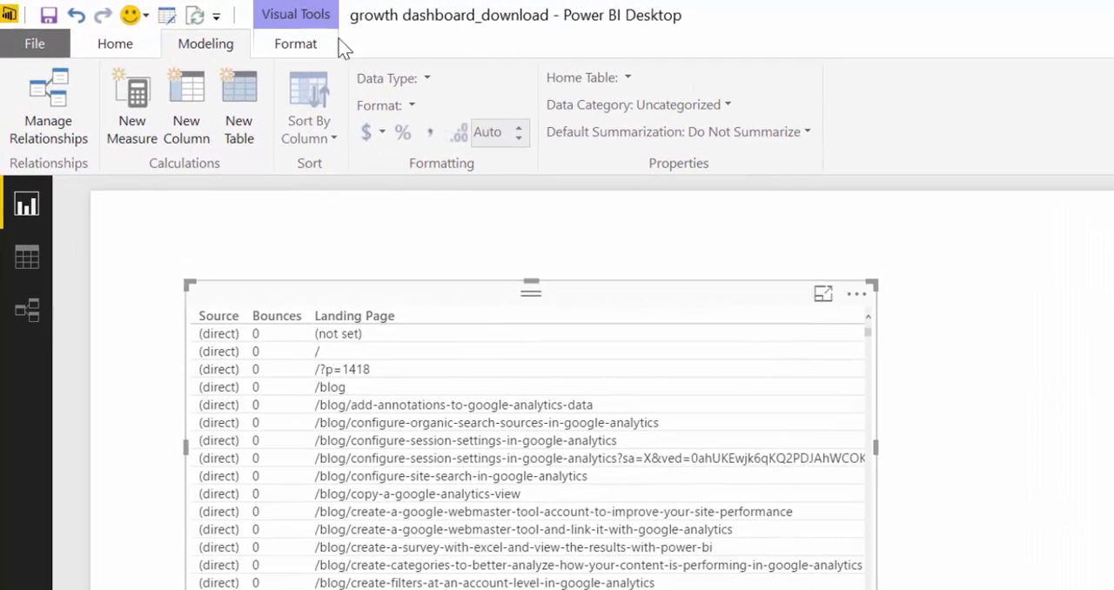
Create a new measure and begin its formula with the CALCULATE function
click(141, 103)
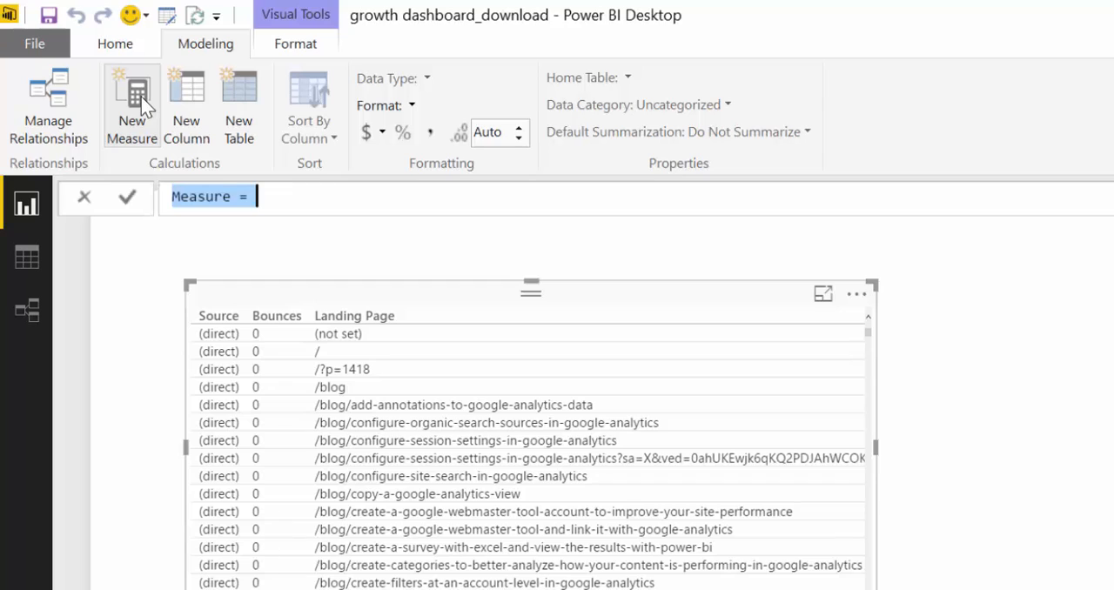
click(311, 195)
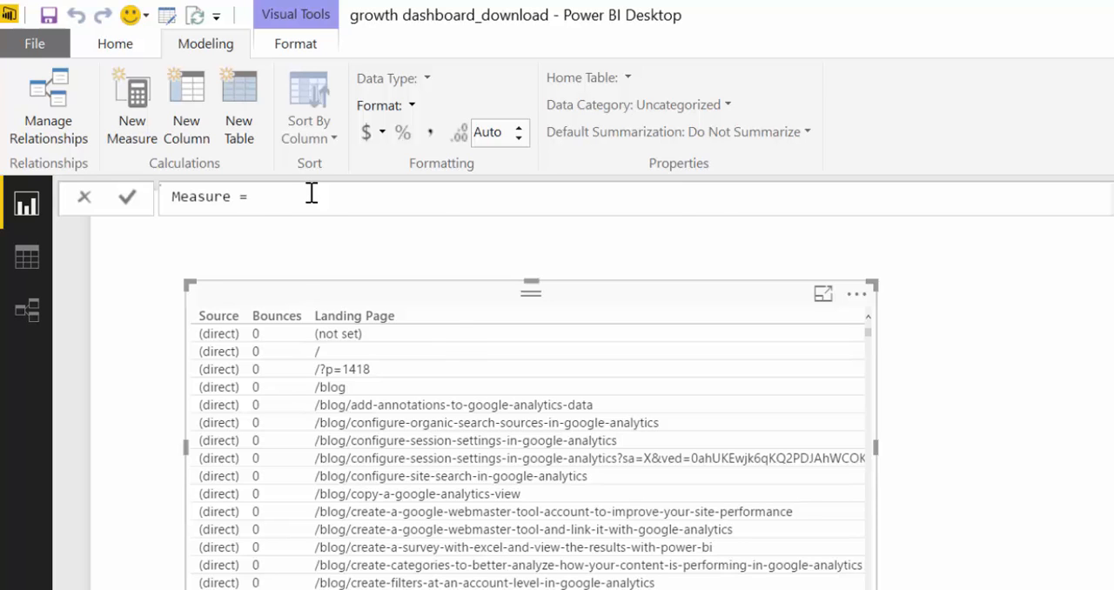
text(cal)
key(Tab)
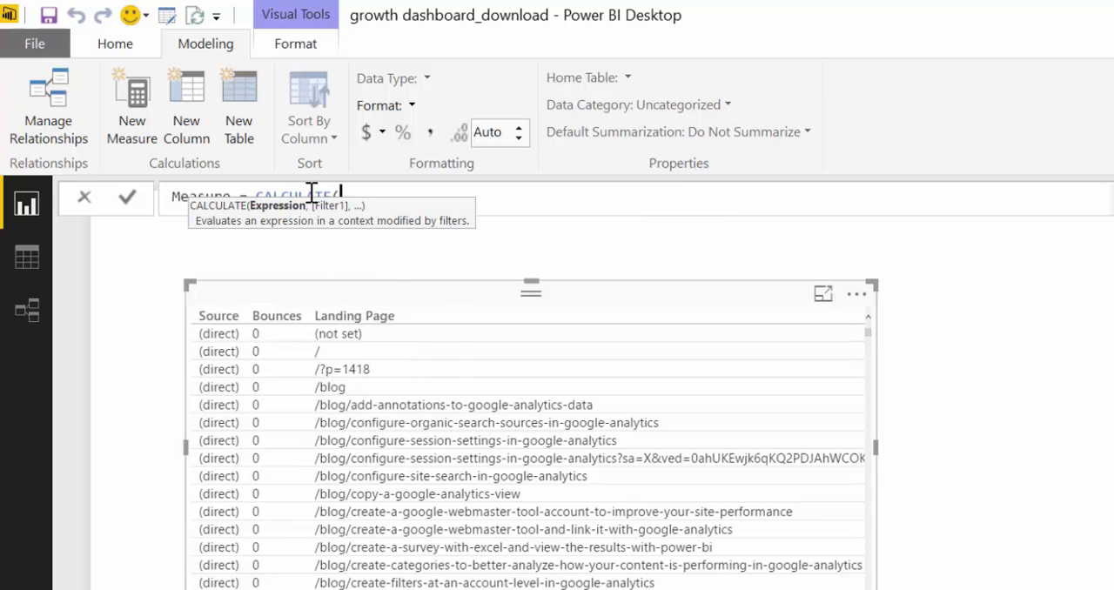
text(sum)
key(Tab)
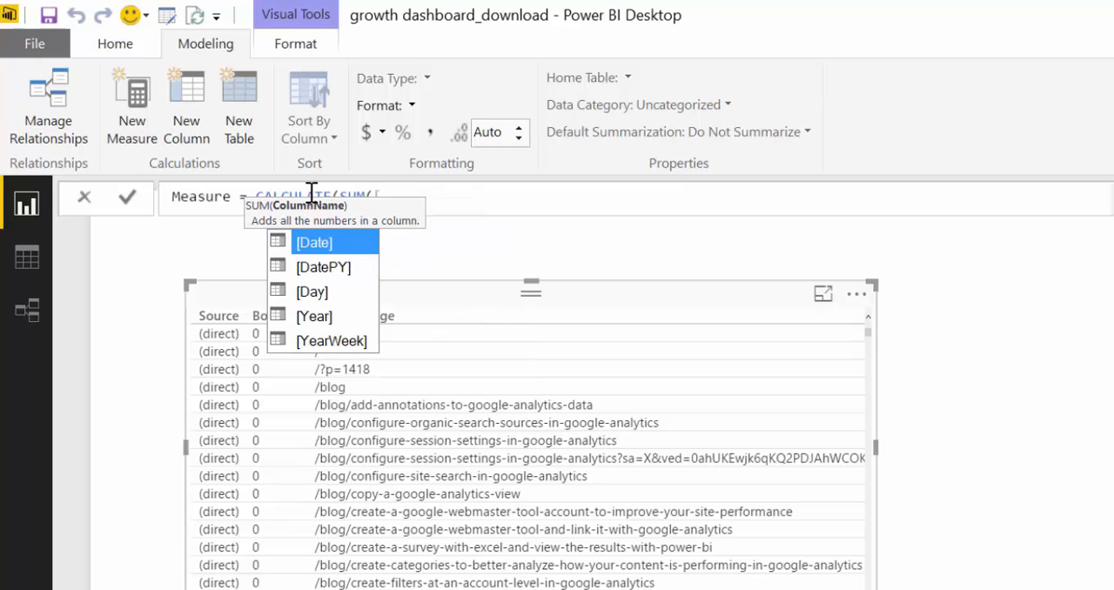
key(BackSpace)
key(BackSpace)
key(BackSpace)
key(BackSpace)
key(BackSpace)
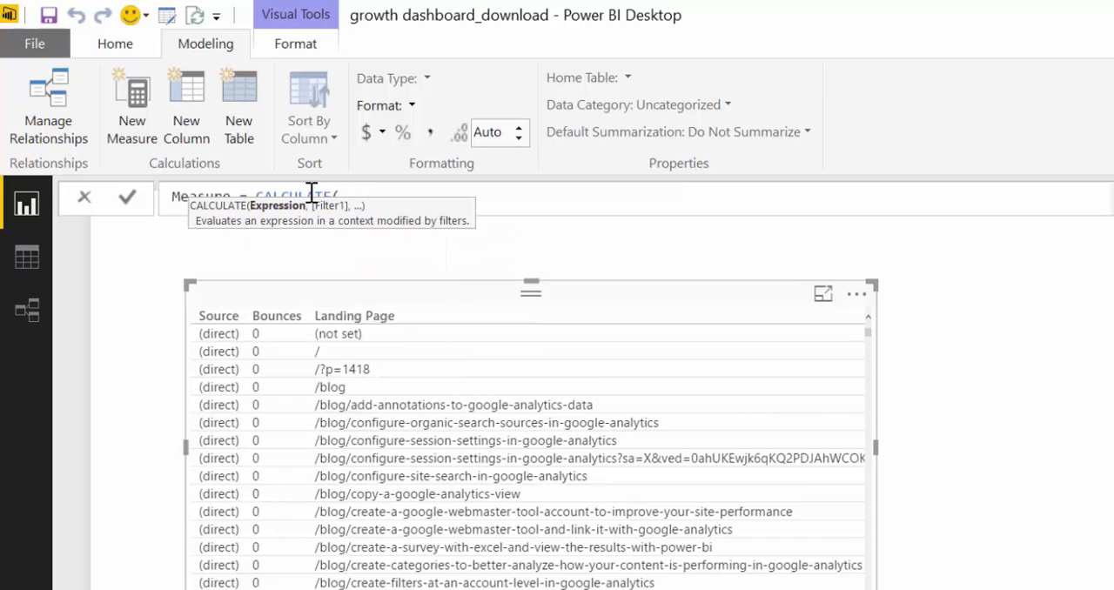
Enter SUM(Sessions[Sessions]) as the expression of the CALCULATE function
text(SUM()
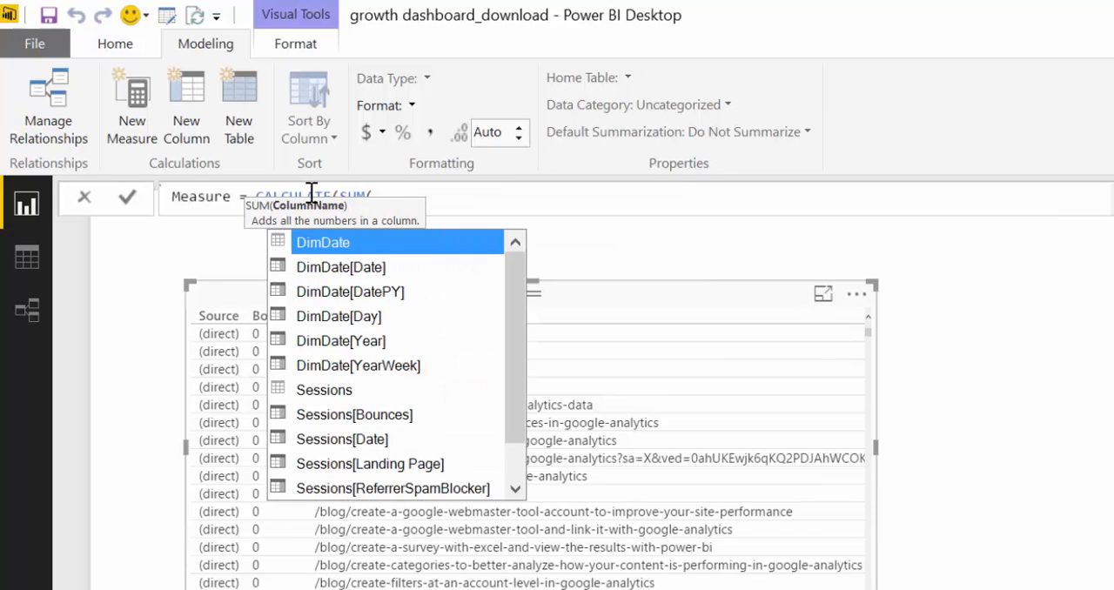
text(ses)
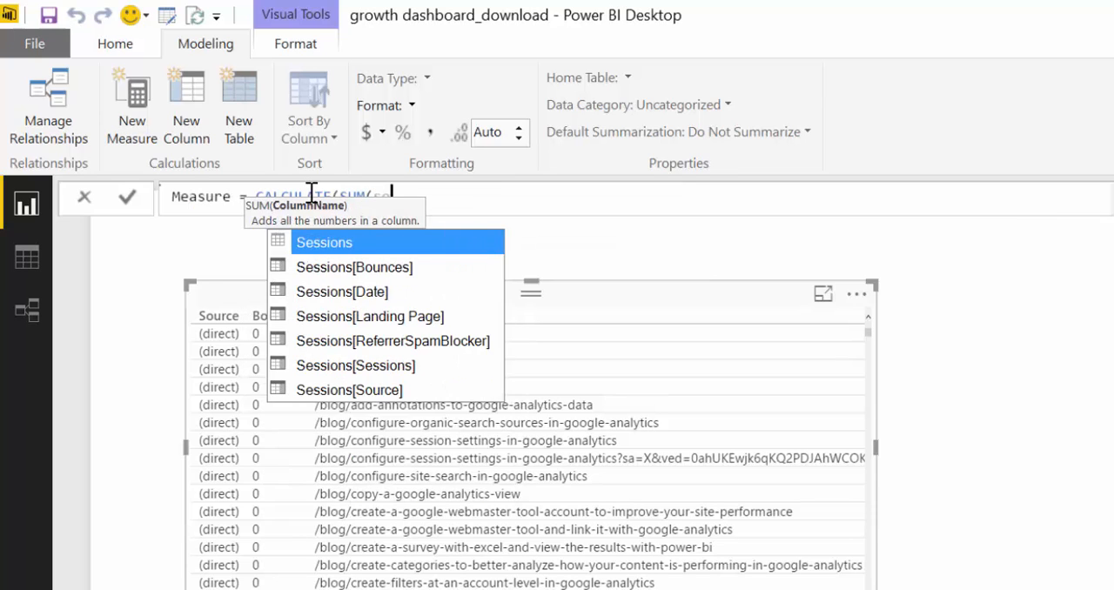
key(Down)
key(Down)
key(Down)
key(Down)
key(Down)
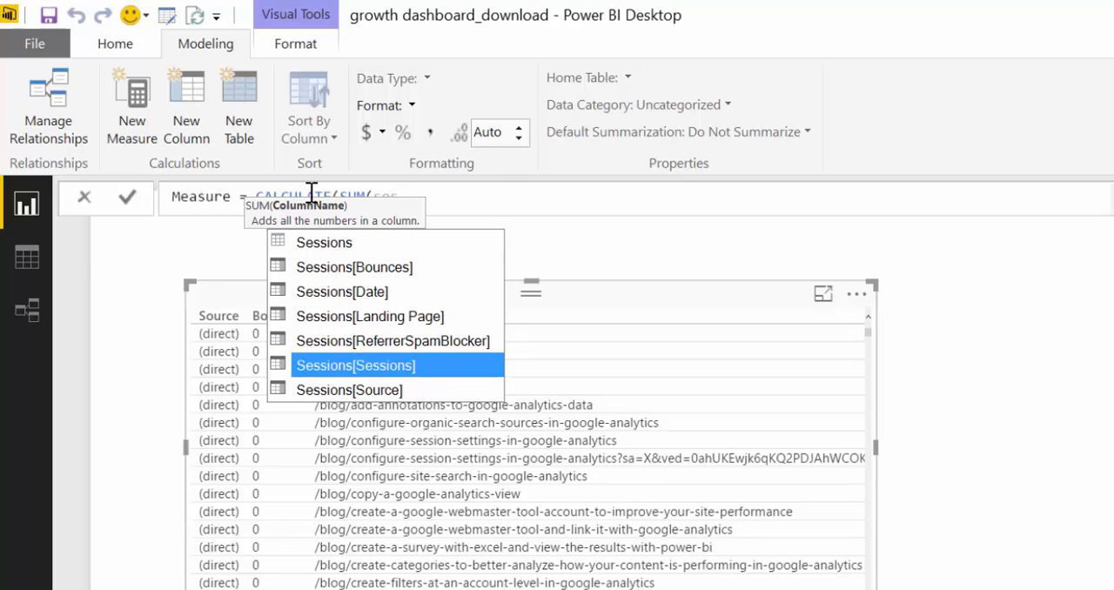
key(Tab)
text())
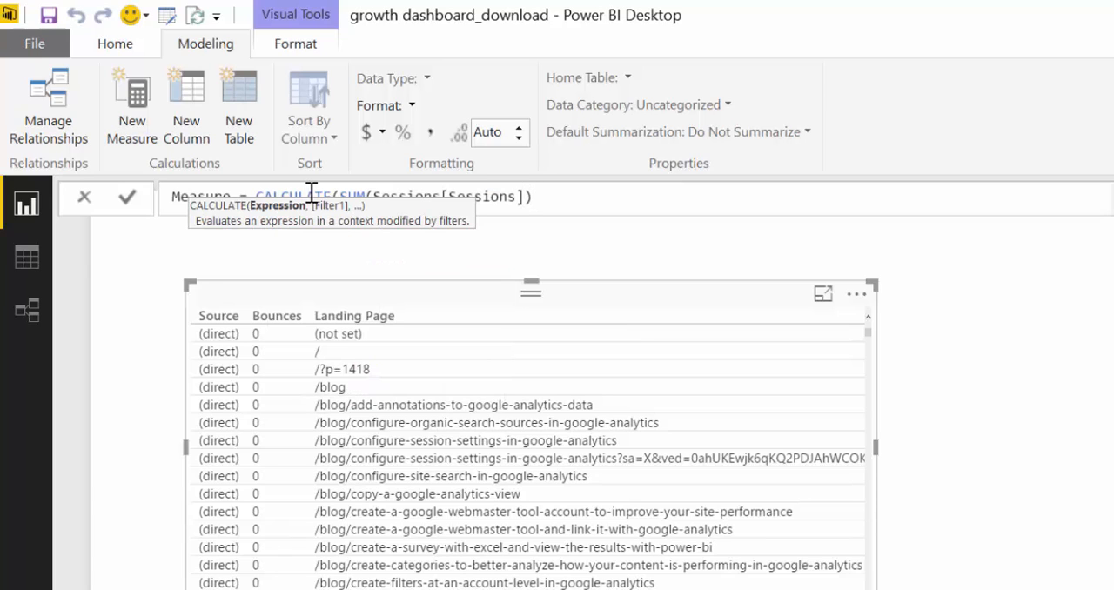
text(,fikter)
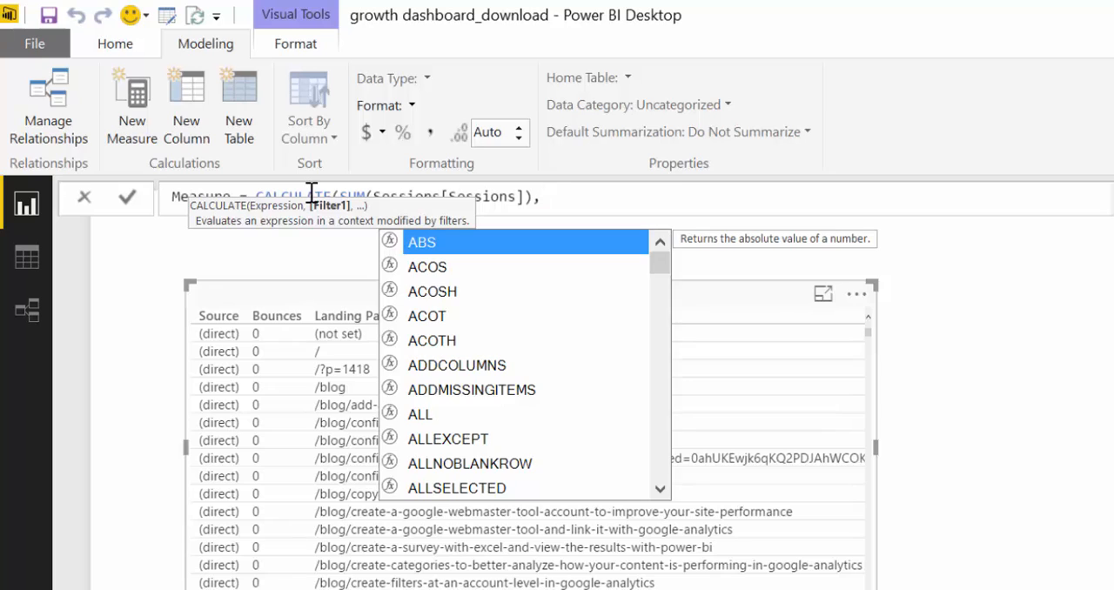
Start the first filter argument of CALCULATE after a comma with the ISBLANK function
key(BackSpace)
key(BackSpace)
key(BackSpace)
key(BackSpace)
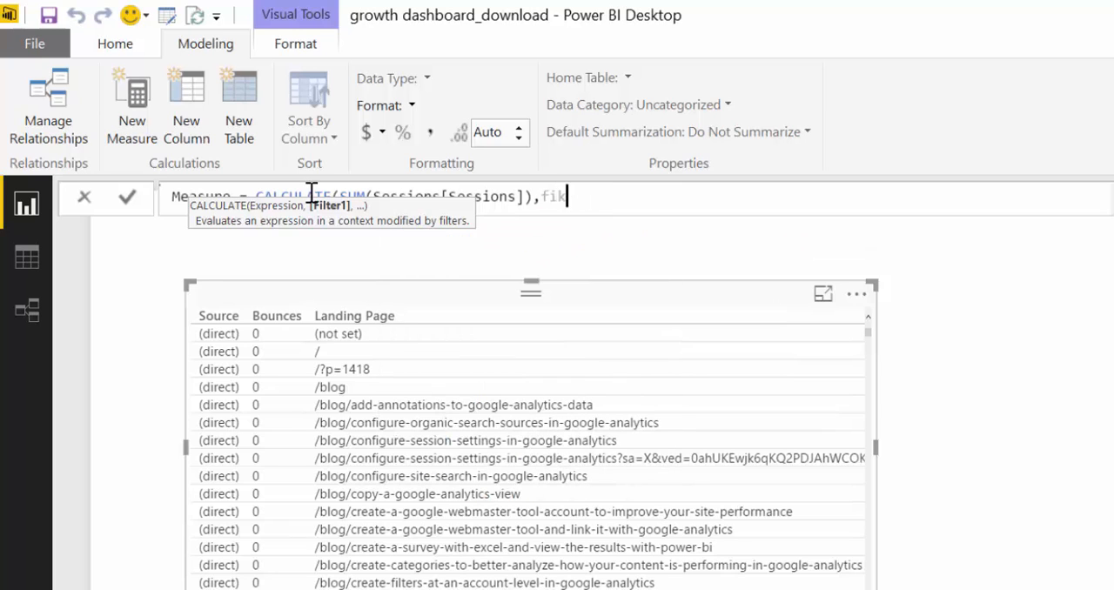
text(lter)
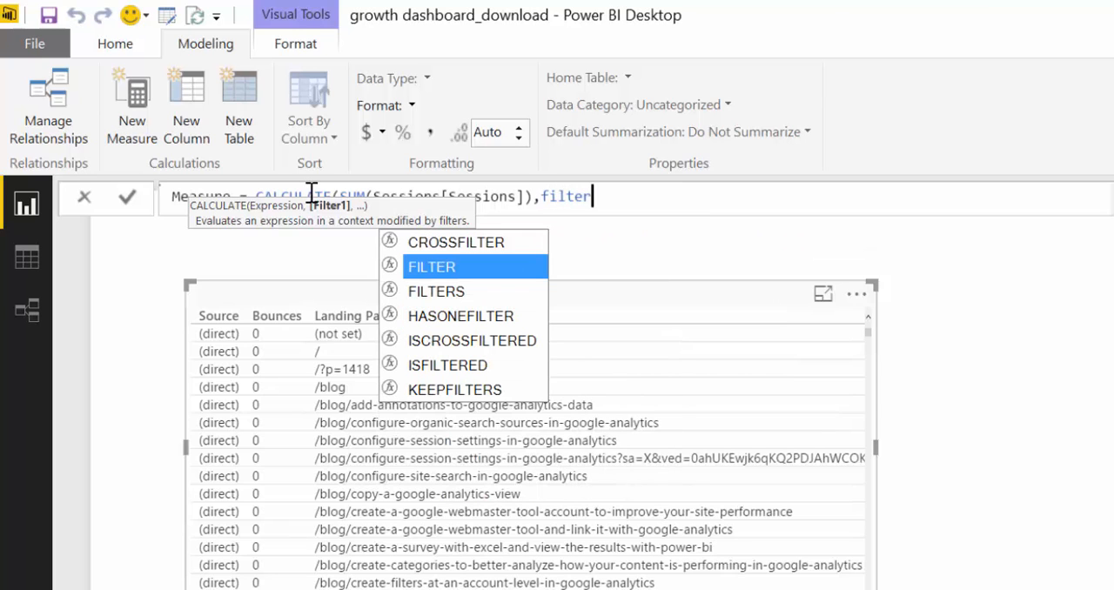
key(BackSpace)
key(BackSpace)
key(BackSpace)
key(BackSpace)
key(BackSpace)
key(BackSpace)
text(i)
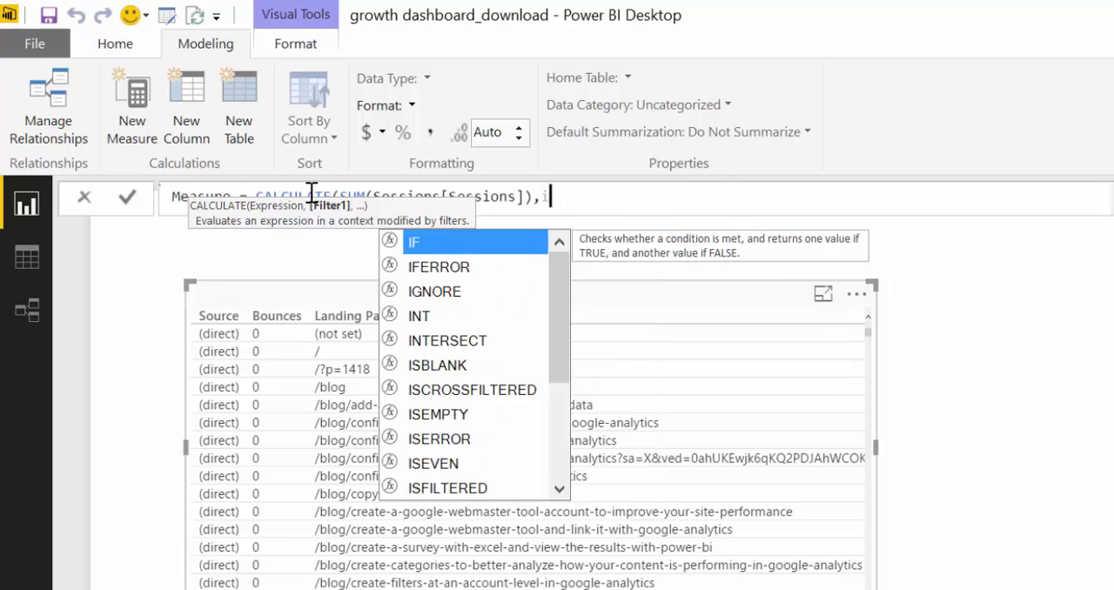
text(sblank)
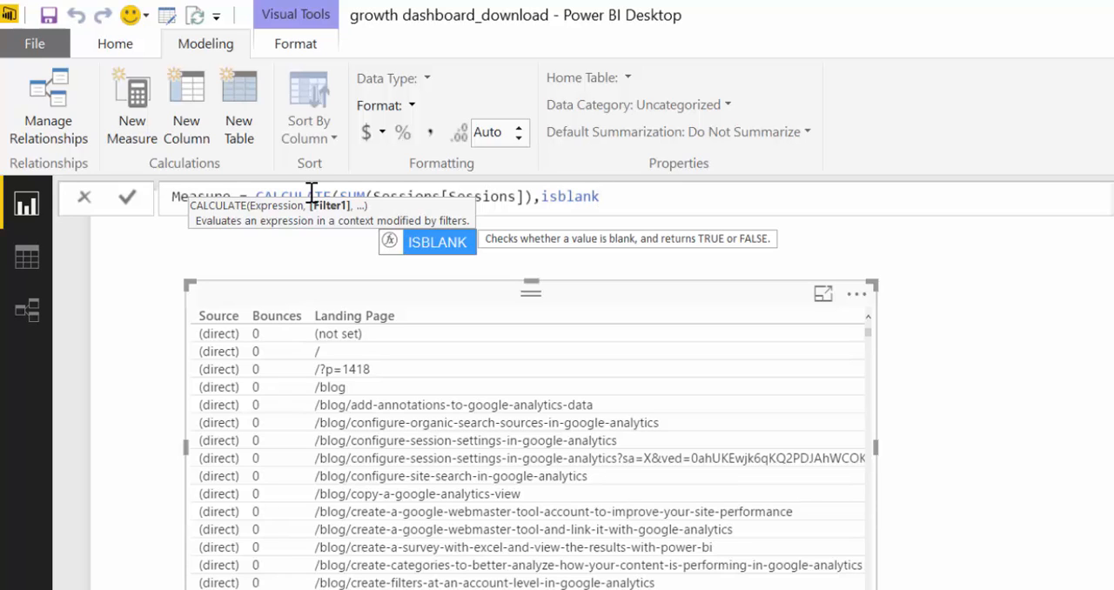
key(Tab)
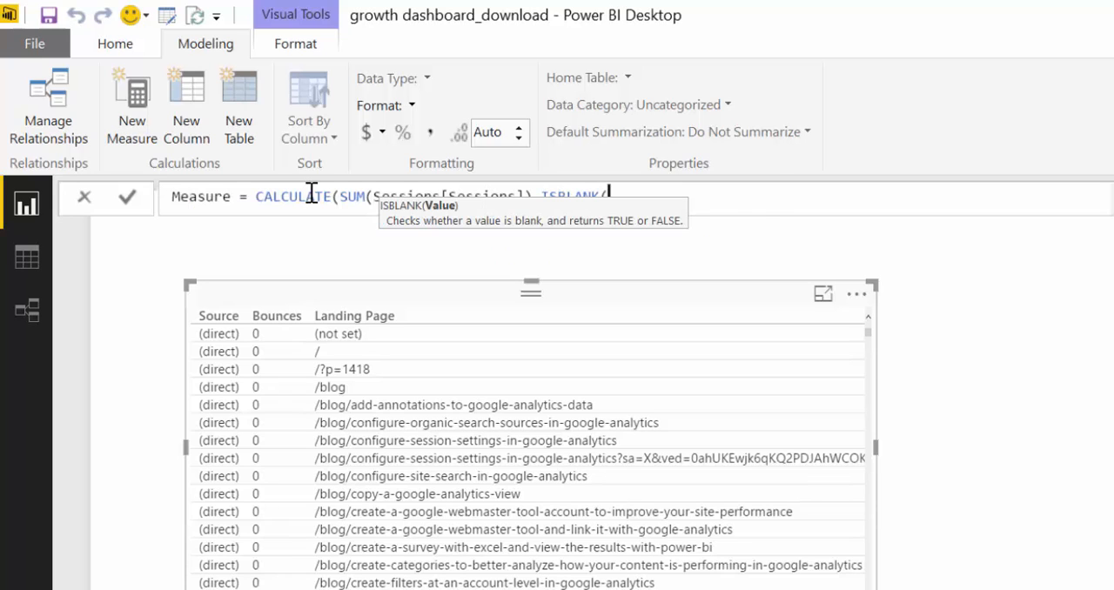
Give Sessions[ReferrerSpamBlocker] as the value checked by ISBLANK and close that function
text(sess)
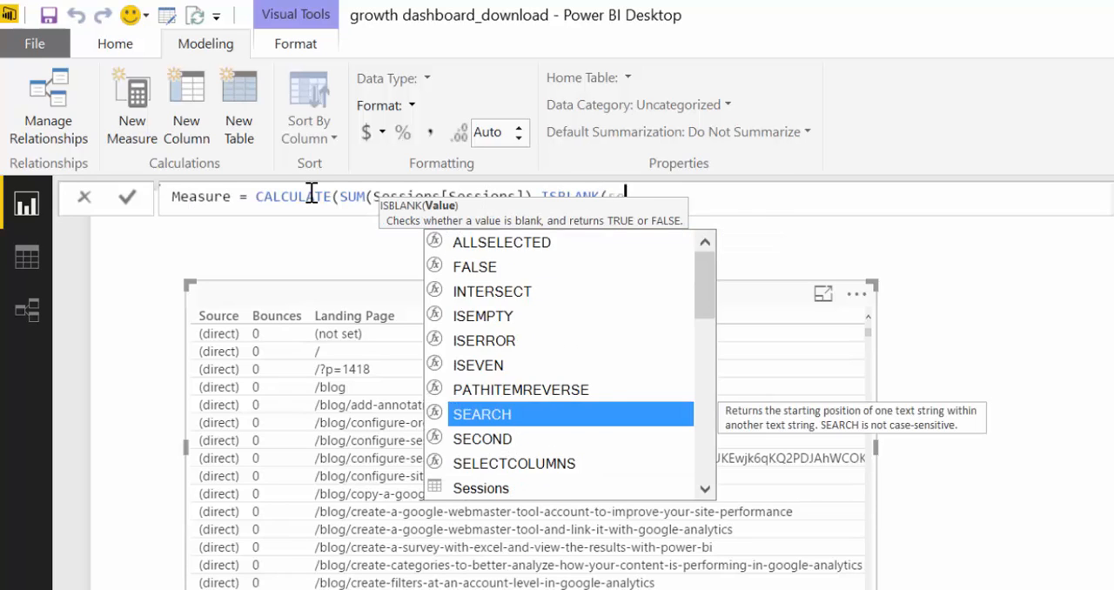
key(Down)
key(Down)
key(Down)
key(Down)
key(Down)
key(Down)
key(Down)
key(Down)
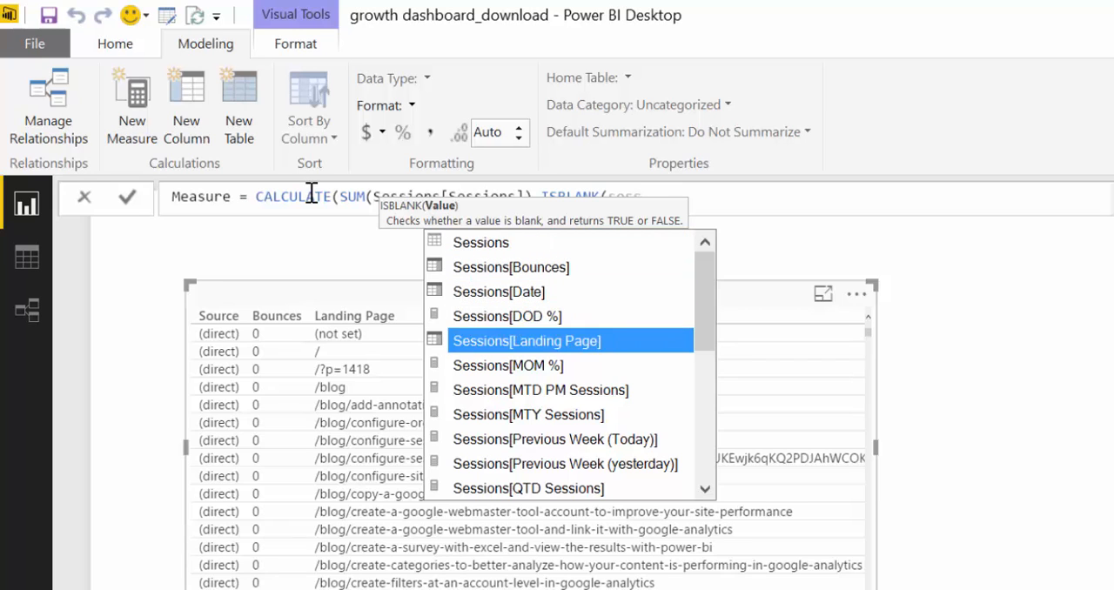
key(Down)
key(Down)
key(Down)
key(Down)
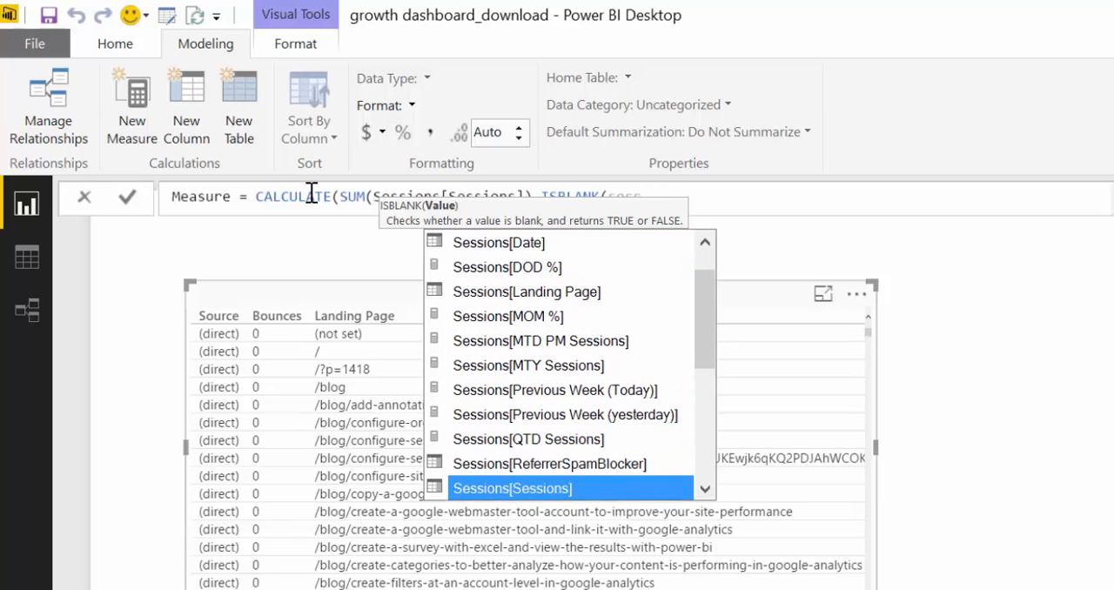
key(Up)
key(Tab)
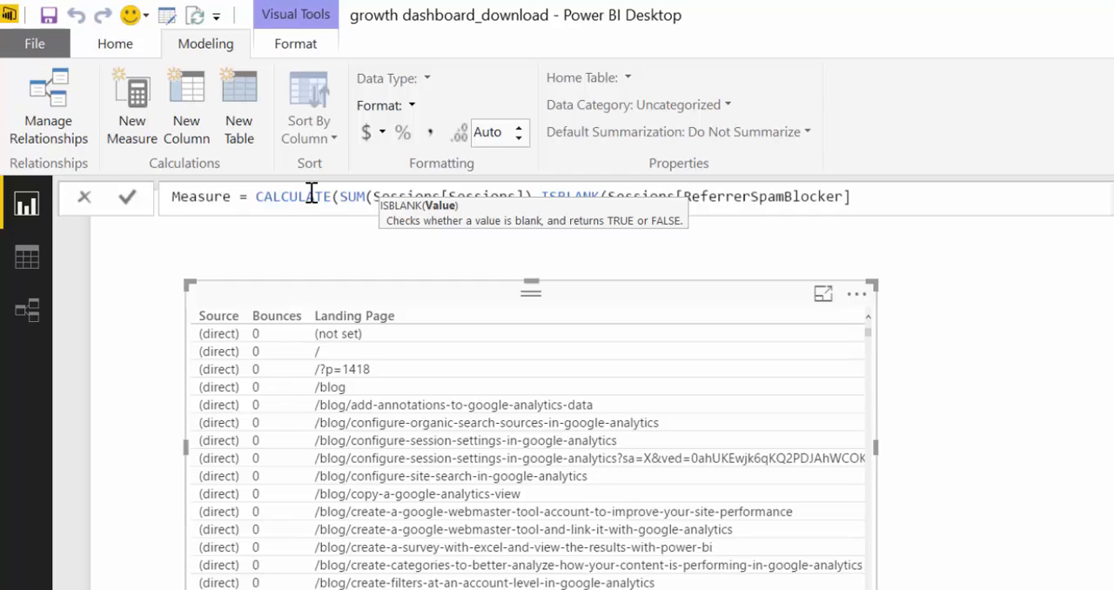
text())
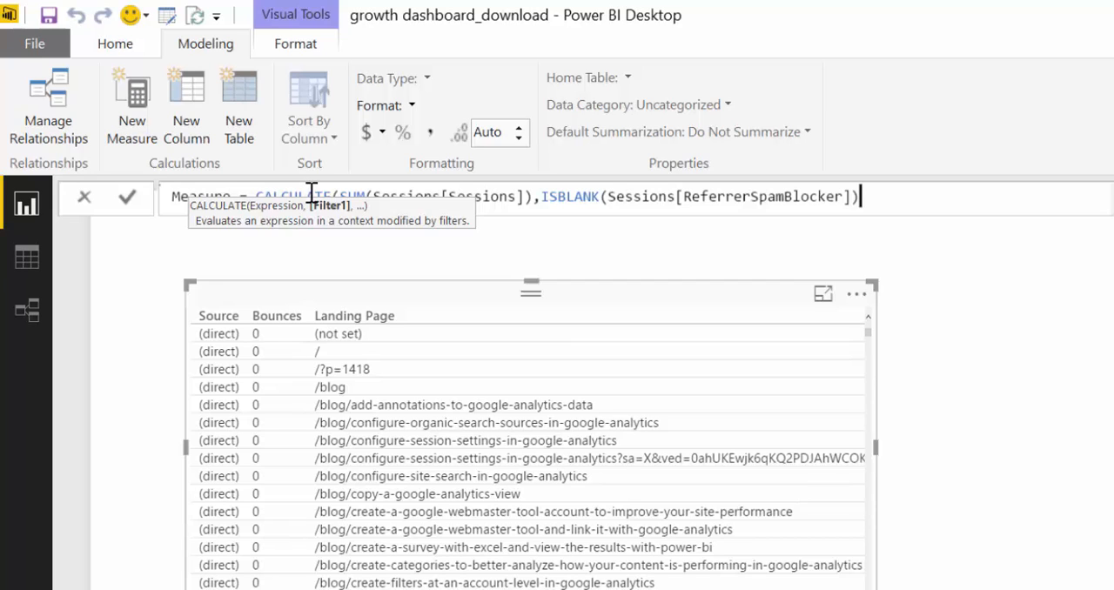
Add a FILTER function over the Sessions table as the second filter argument of CALCULATE
text(,f)
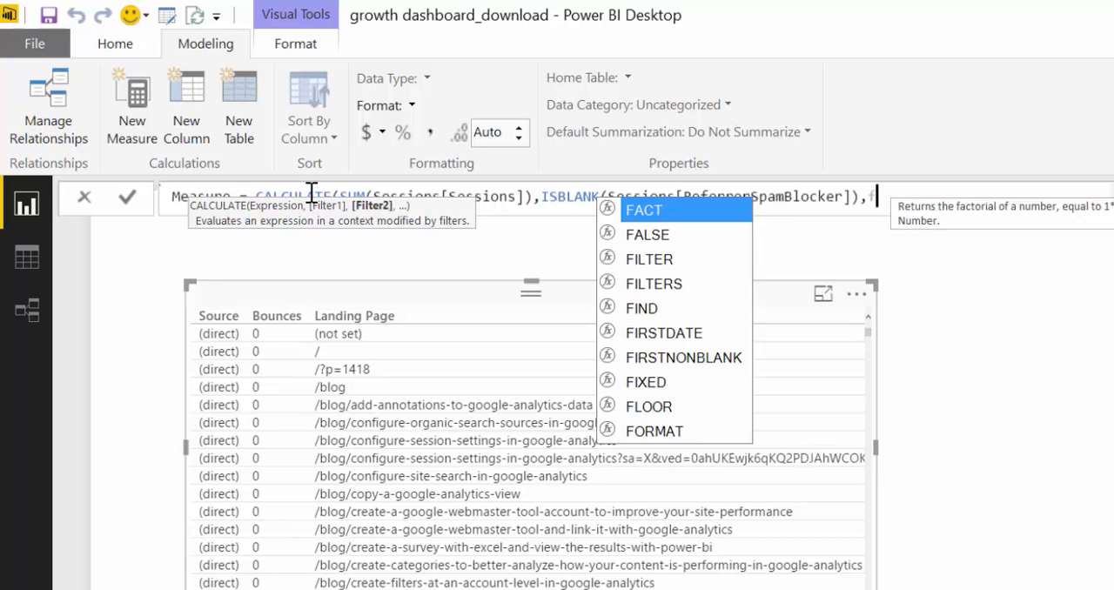
text(ilter)
key(Tab)
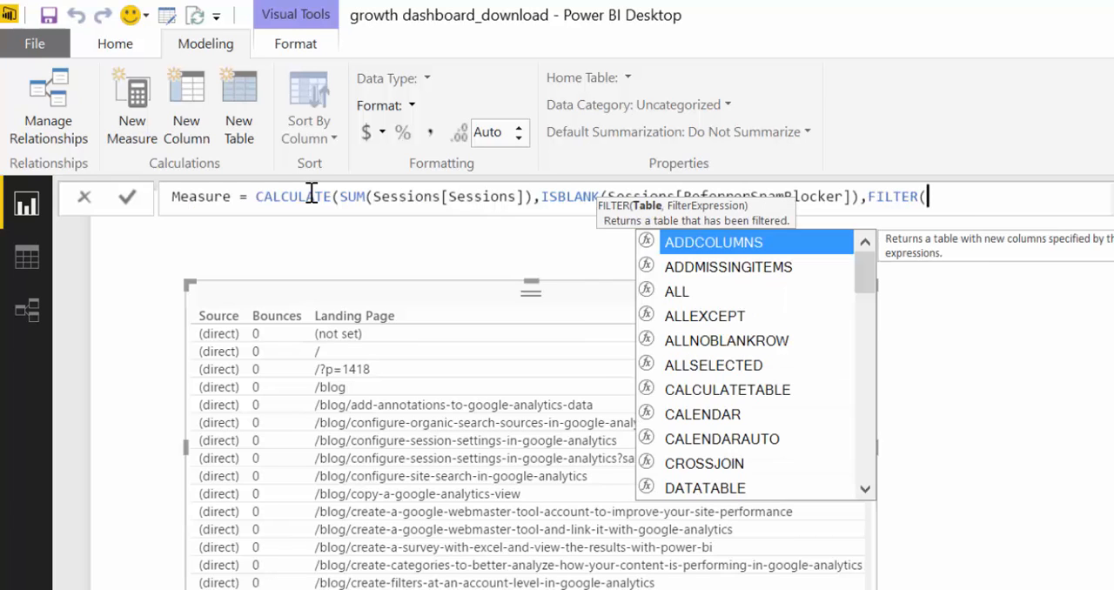
text(ses)
key(Tab)
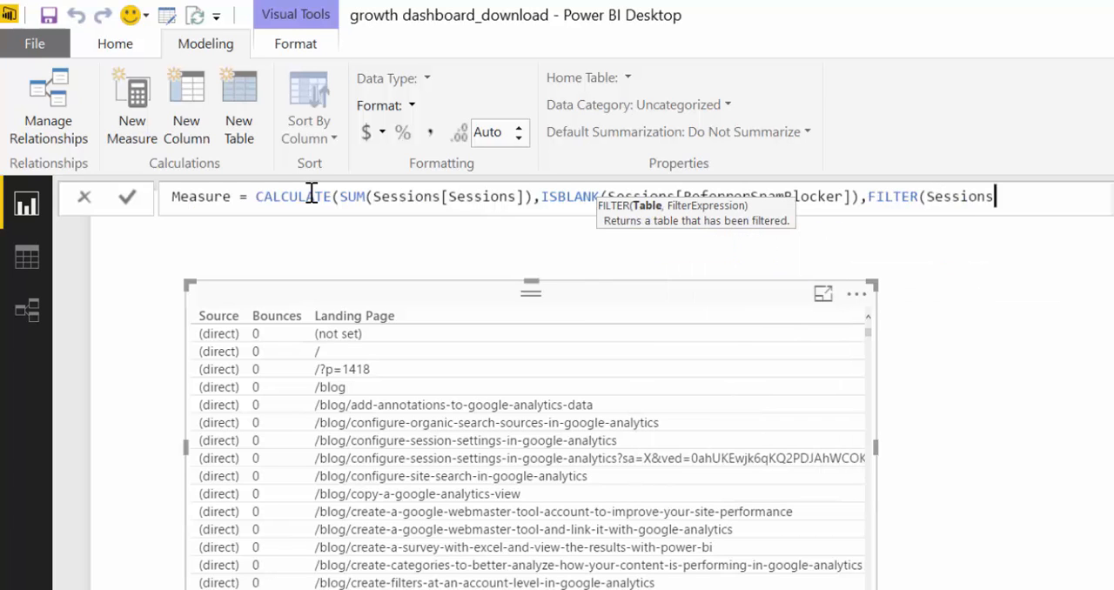
Set the filter expression of the FILTER function to Sessions[Bounces]="1"
text(,sess)
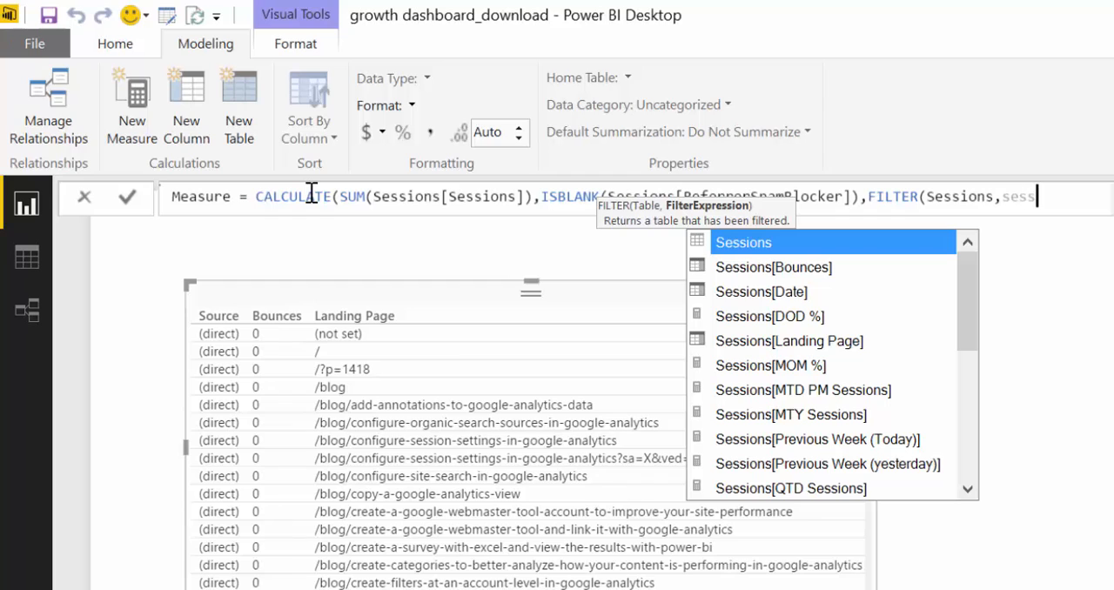
key(Down)
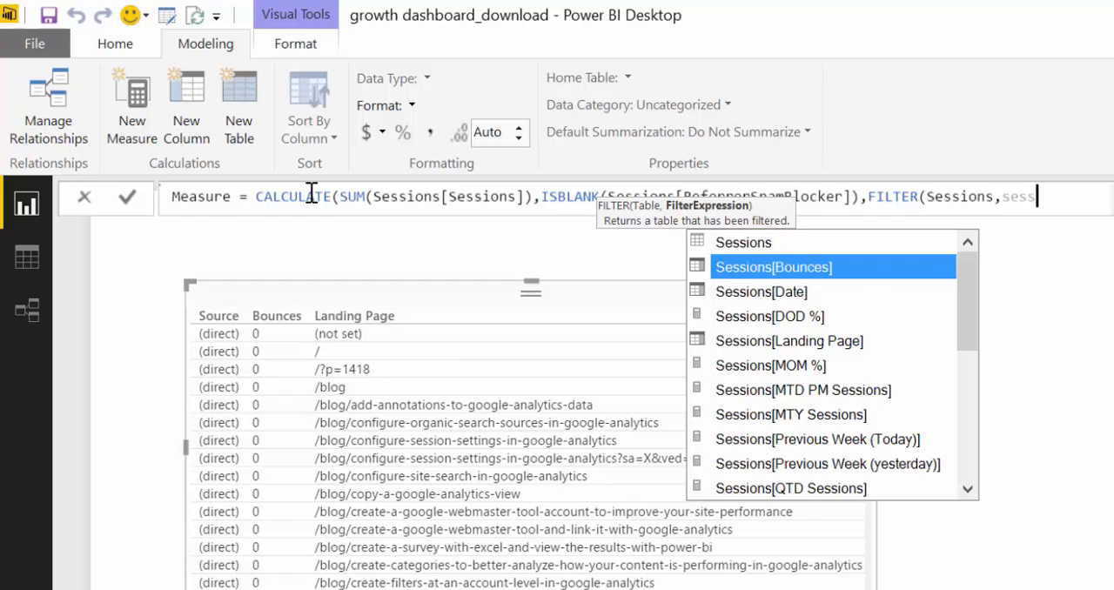
key(Tab)
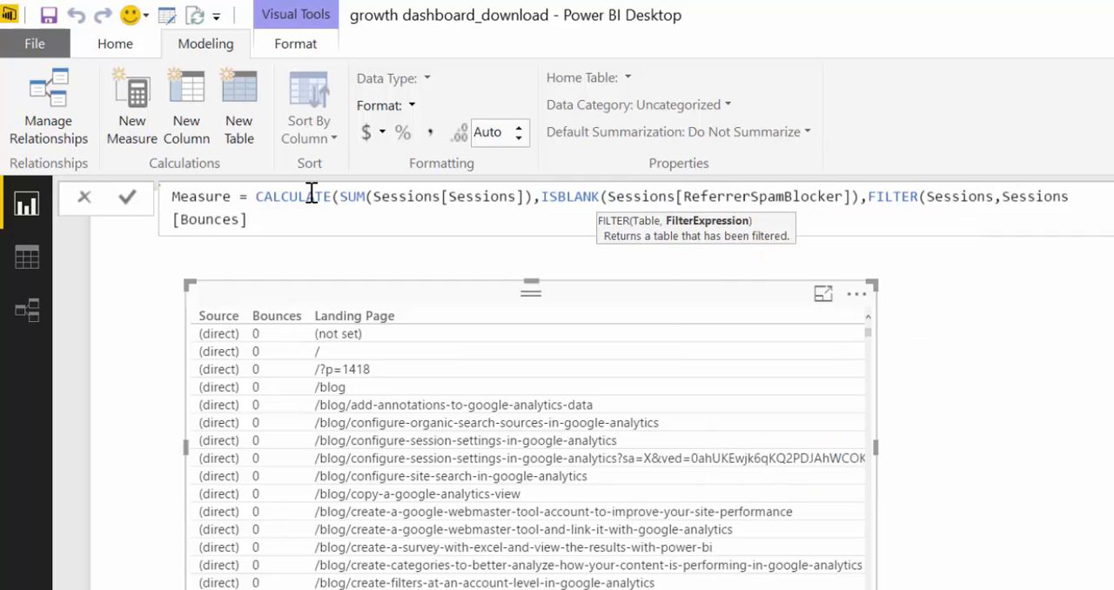
text(=)
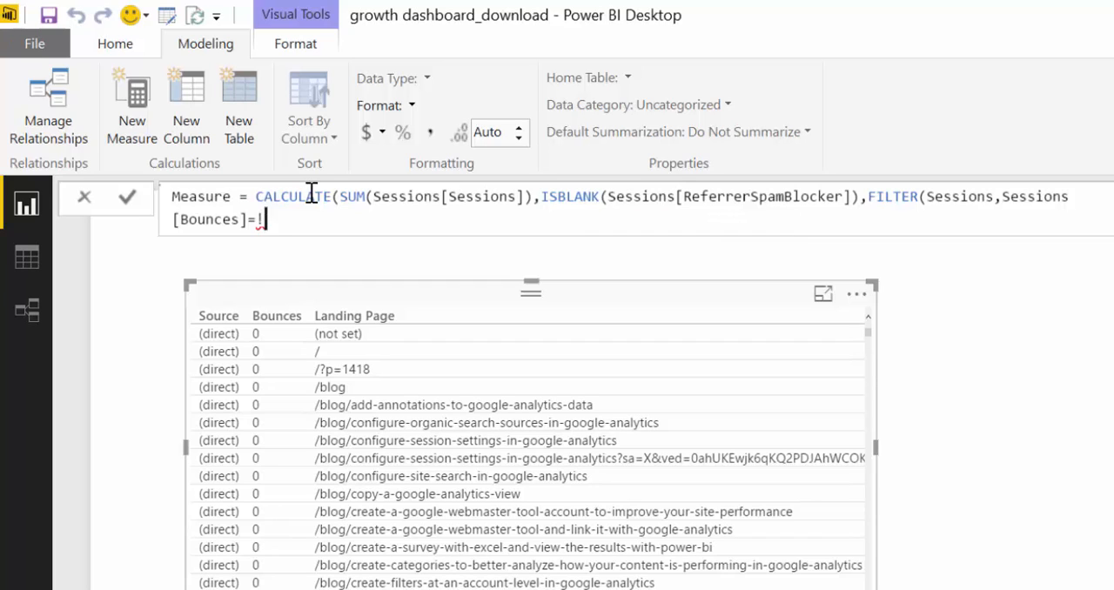
text("1)
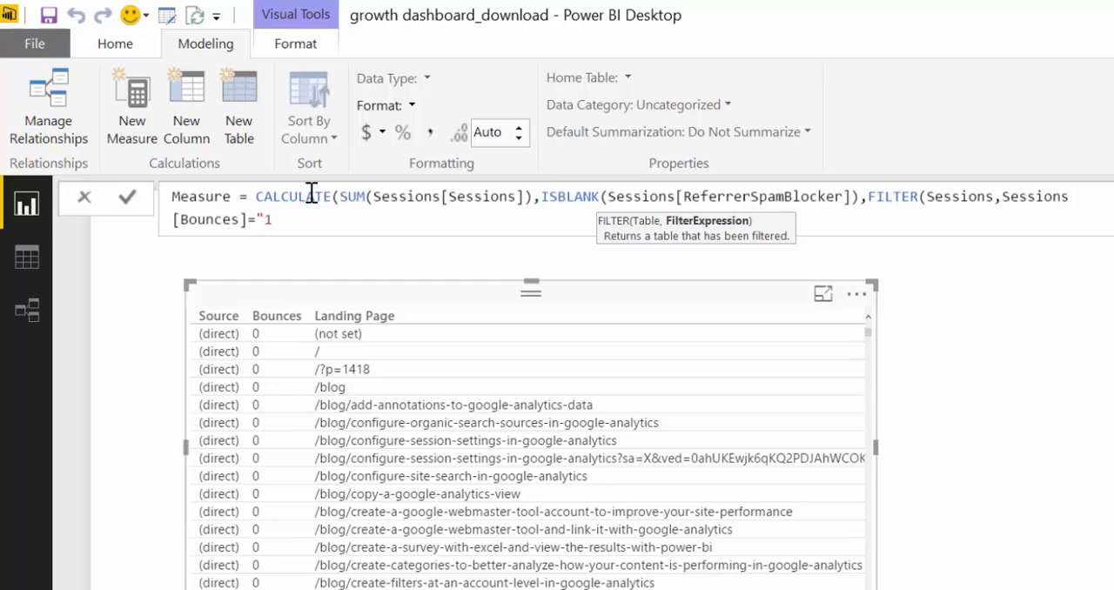
text(",)
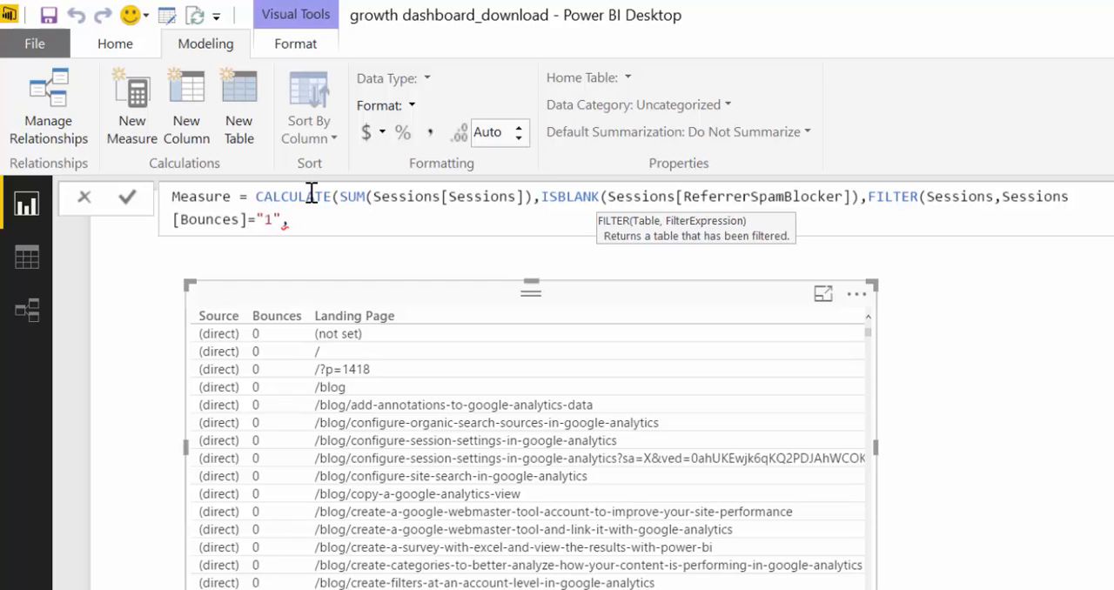
text(f)
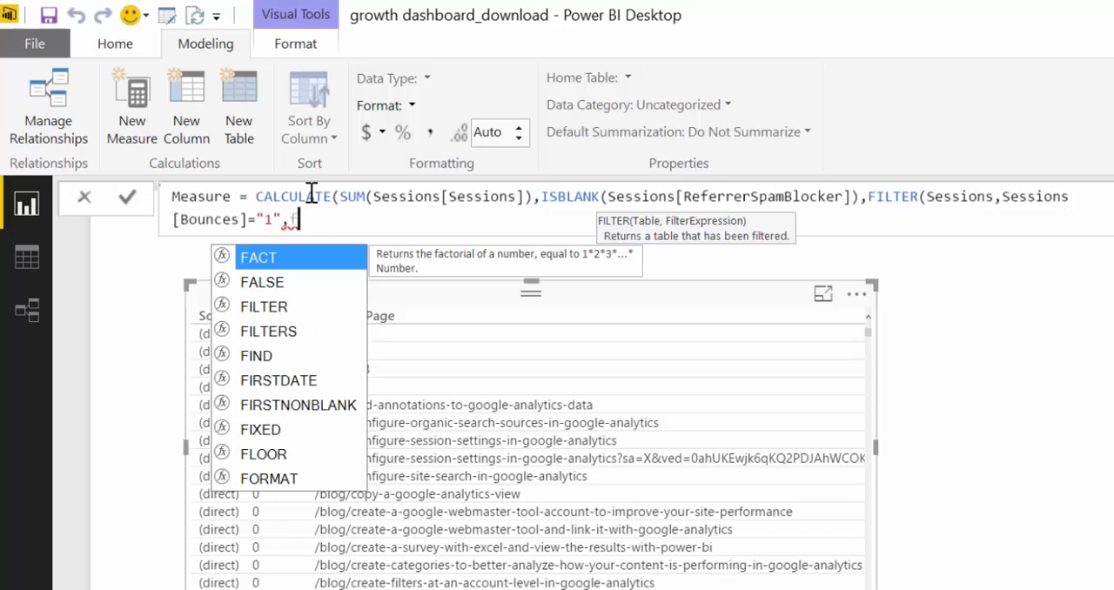
key(BackSpace)
key(BackSpace)
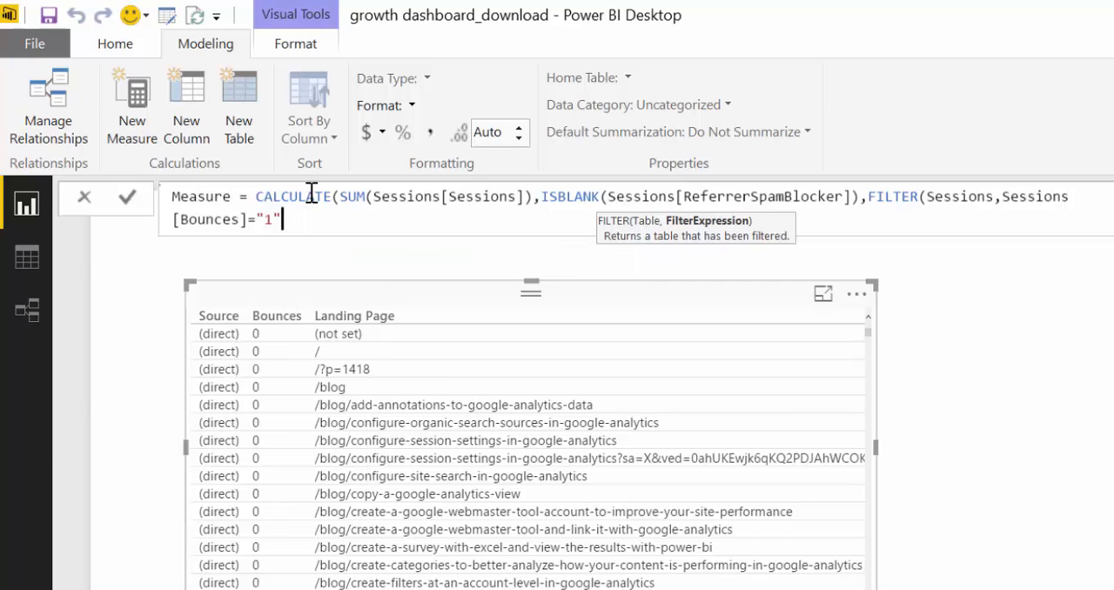
Close the Bounces FILTER and start a third filter argument with another filter on the Sessions table
text(),)
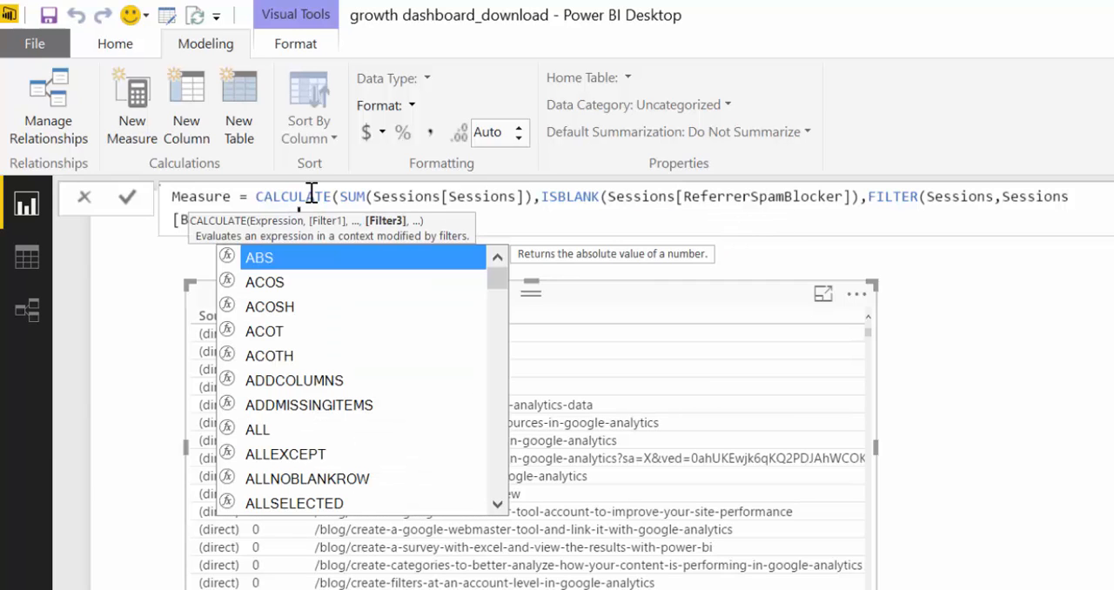
text(fil)
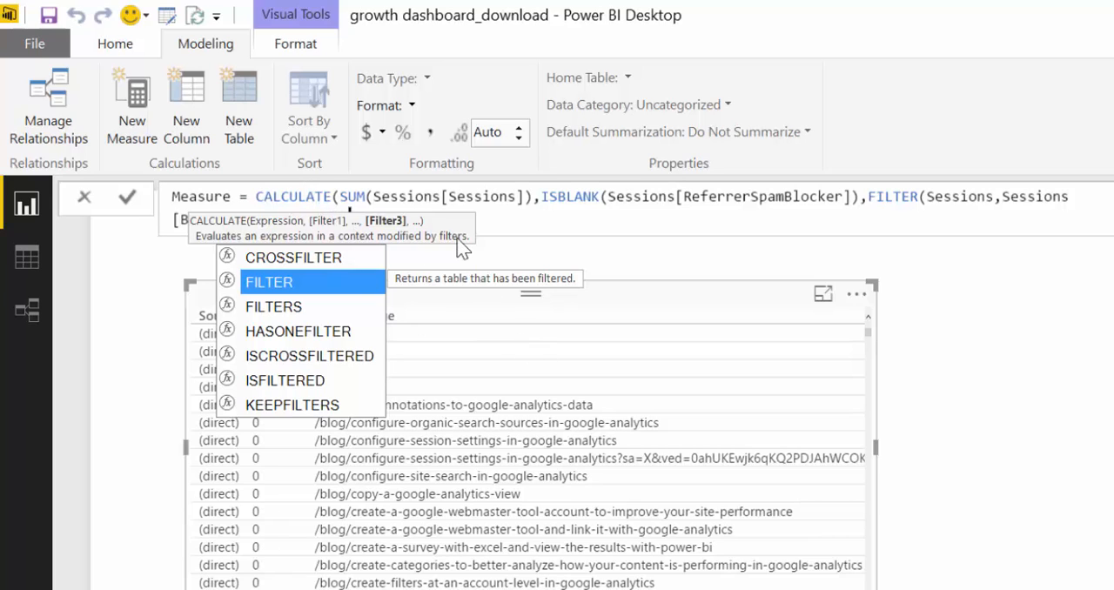
key(Escape)
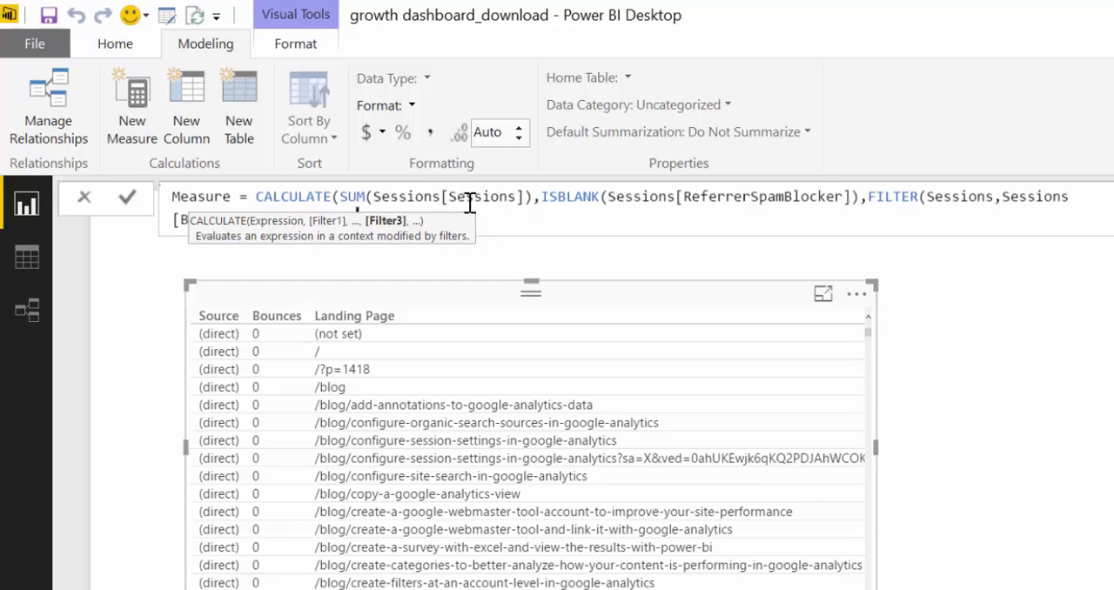
click(1113, 197)
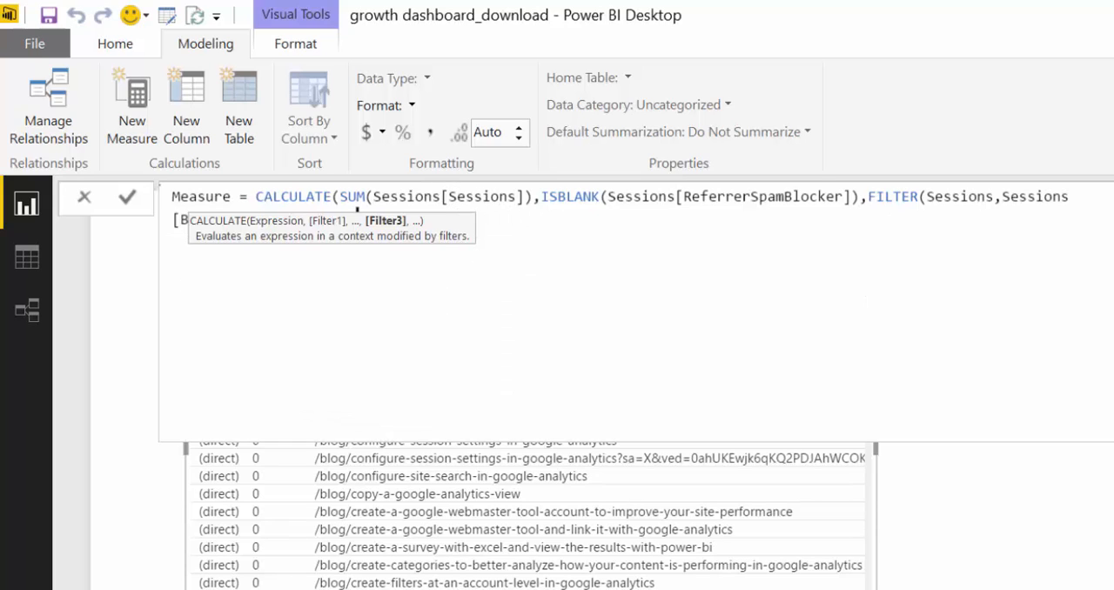
click(1112, 197)
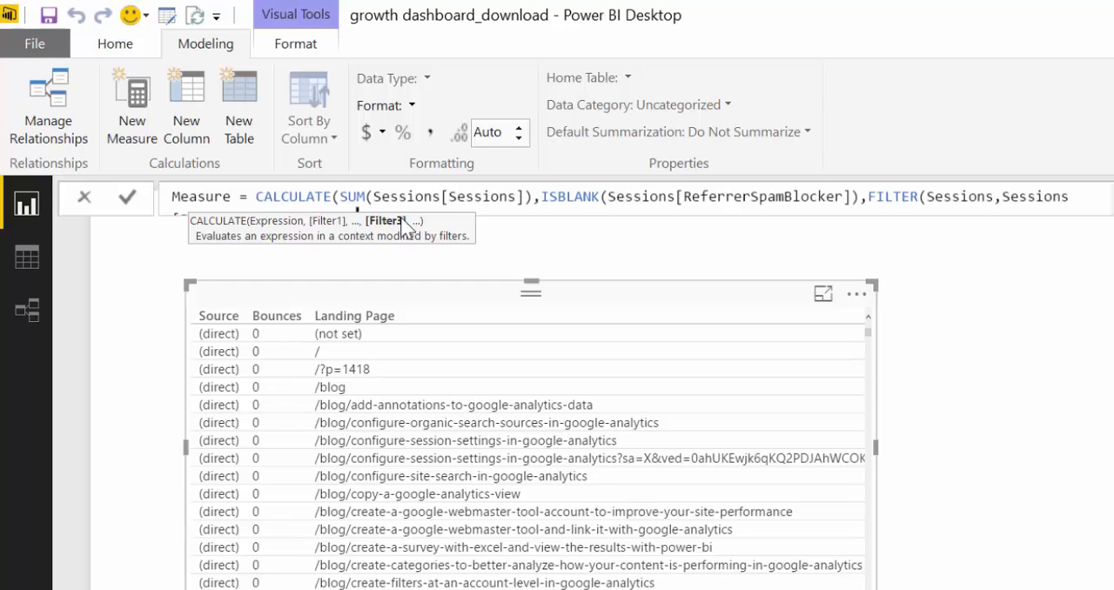
text(s)
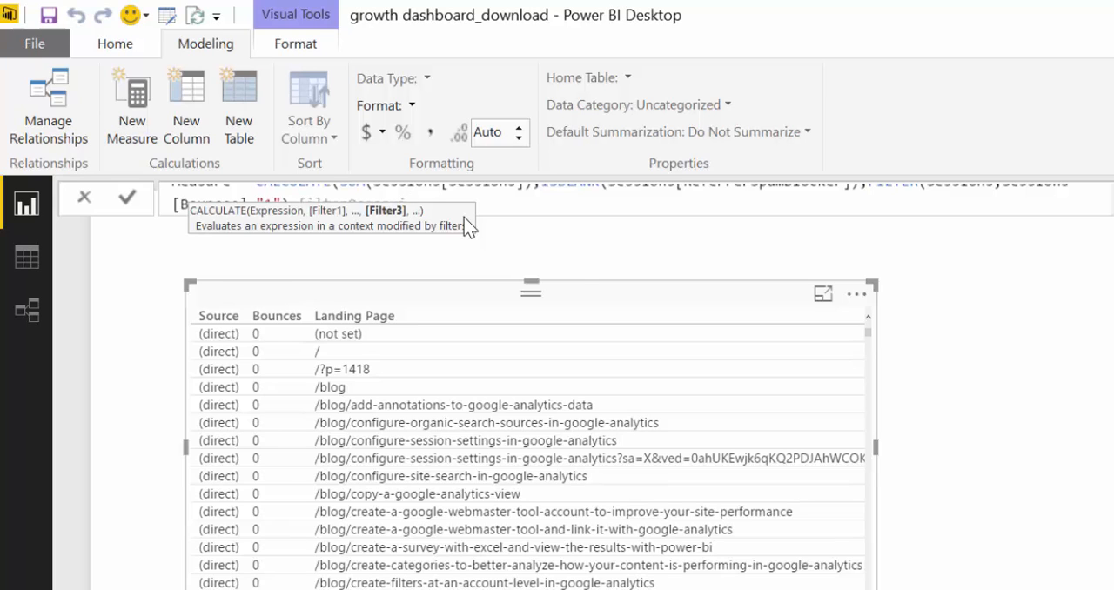
text(e,see)
Enter Sessions[Landing Page]="/" as the condition of the third filter and add a closing parenthesis
key(BackSpace)
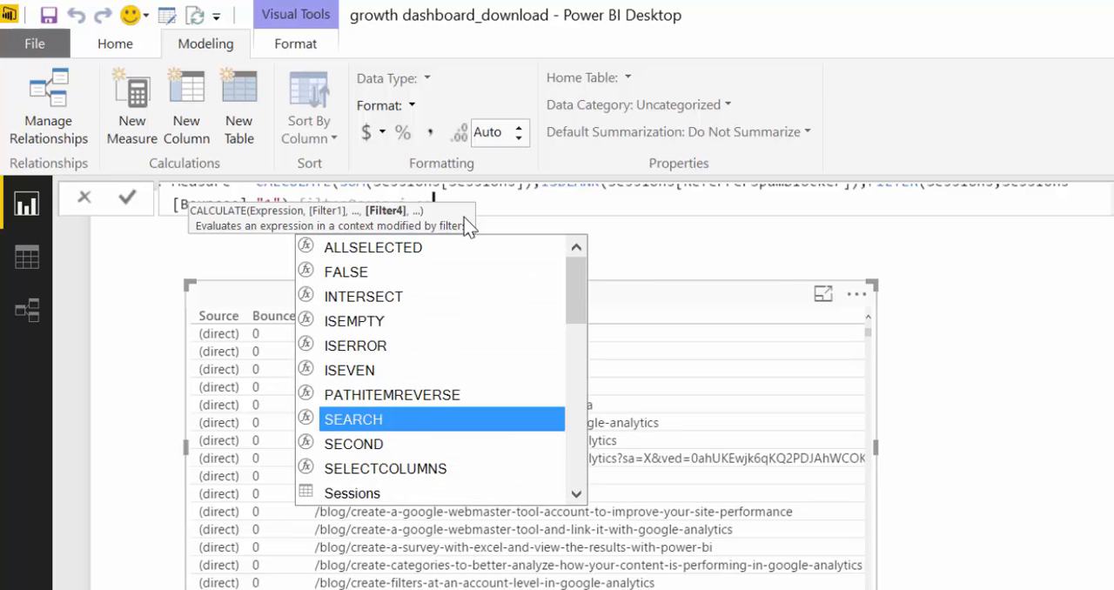
key(Down)
key(Down)
key(Down)
key(Down)
key(Down)
key(Down)
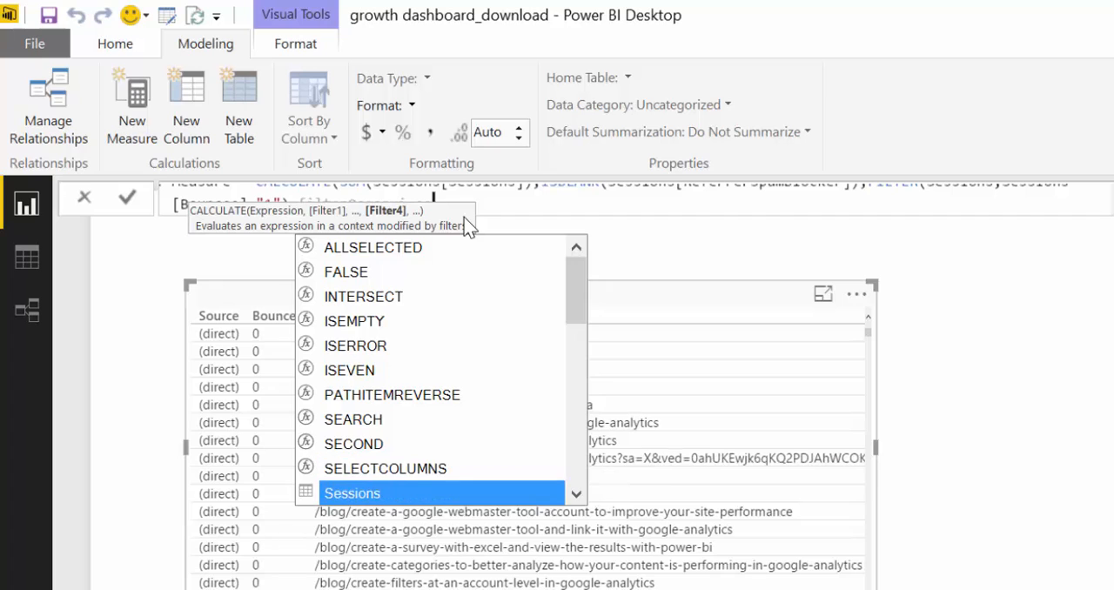
key(Down)
key(Down)
key(Down)
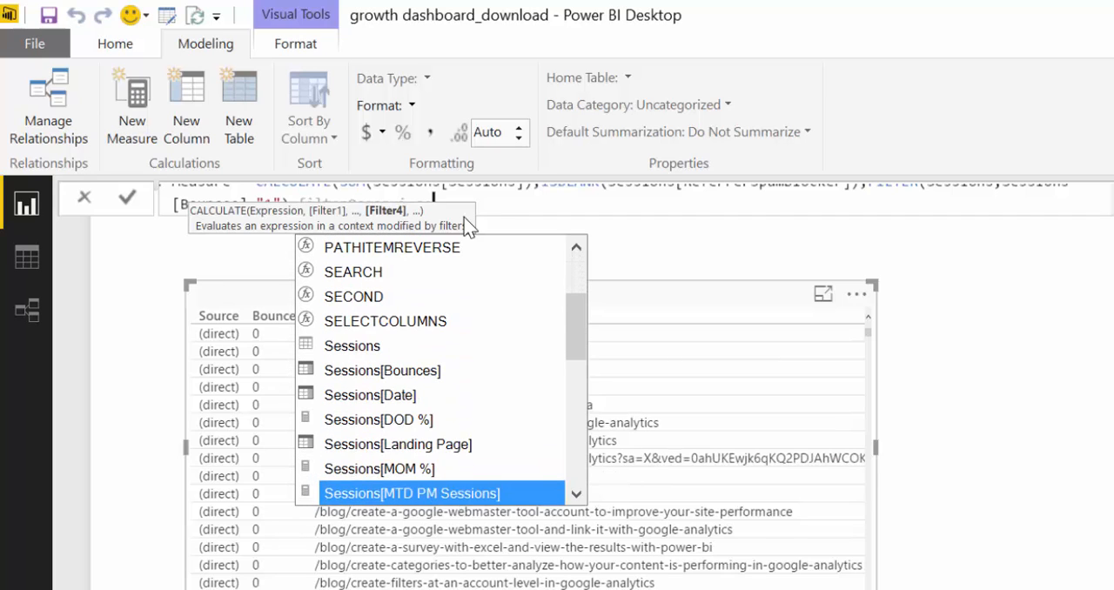
key(Up)
key(Up)
key(Tab)
text(="/")
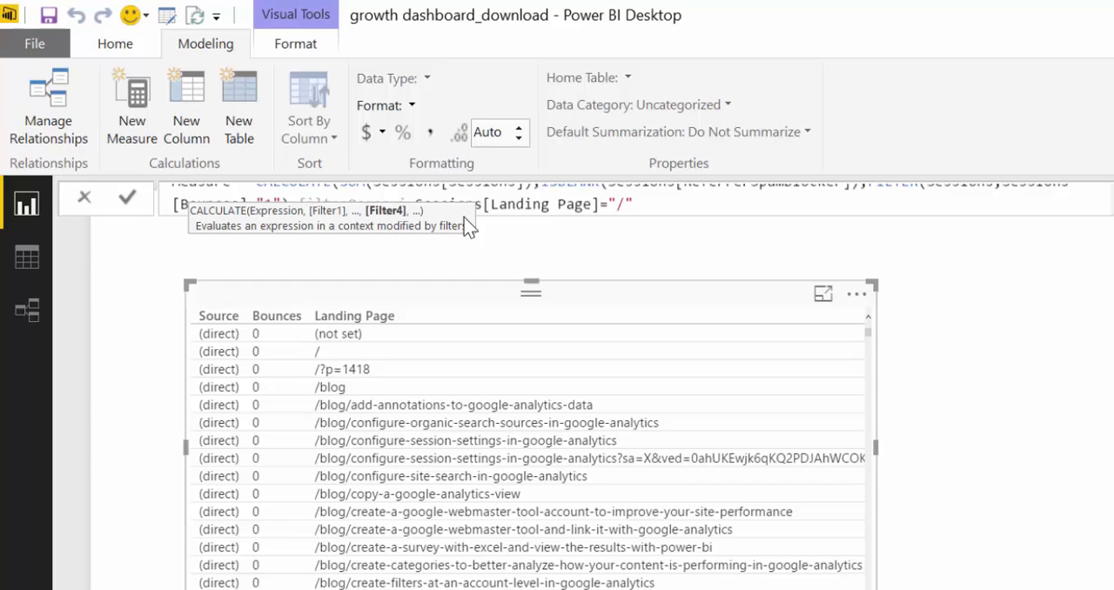
text())
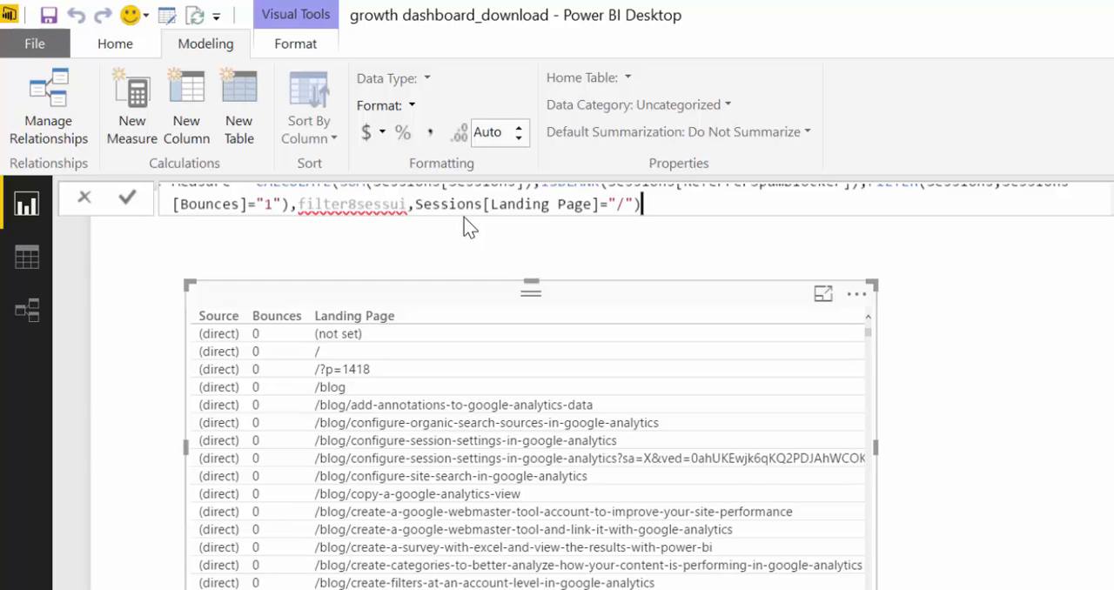
Correct the mistyped start of the third filter argument to a FILTER function over the Sessions table
click(404, 215)
key(BackSpace)
key(BackSpace)
key(BackSpace)
key(BackSpace)
key(BackSpace)
key(BackSpace)
key(Tab)
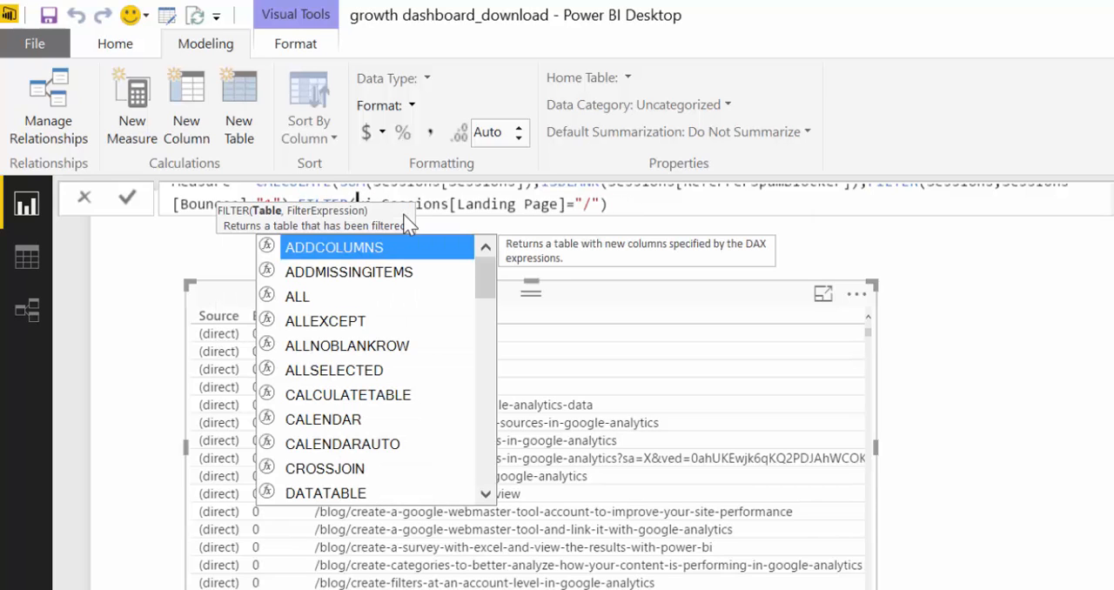
text(se)
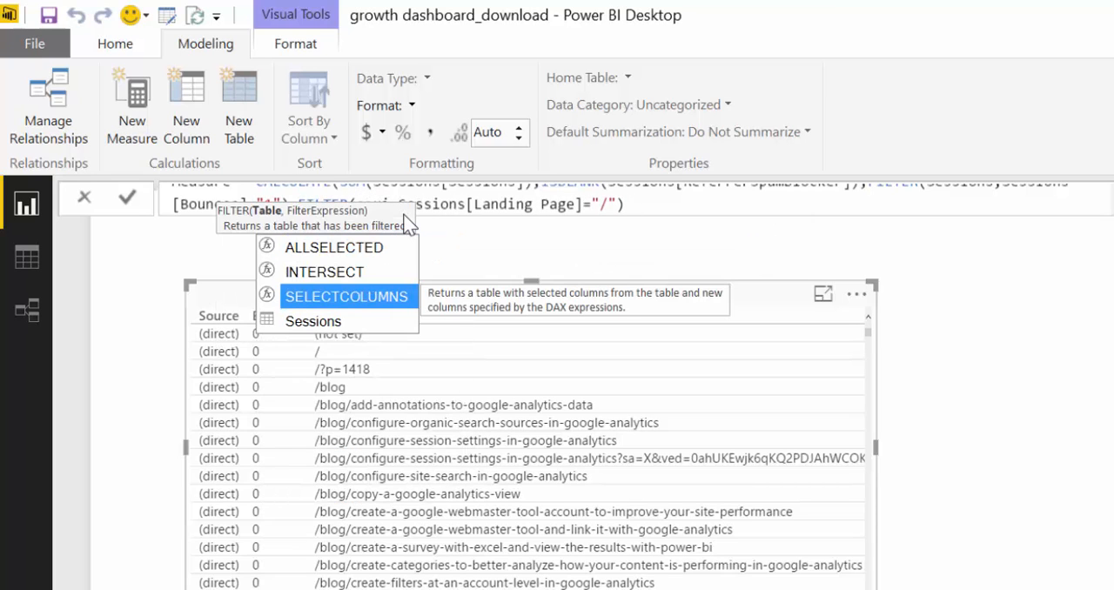
key(Down)
key(Tab)
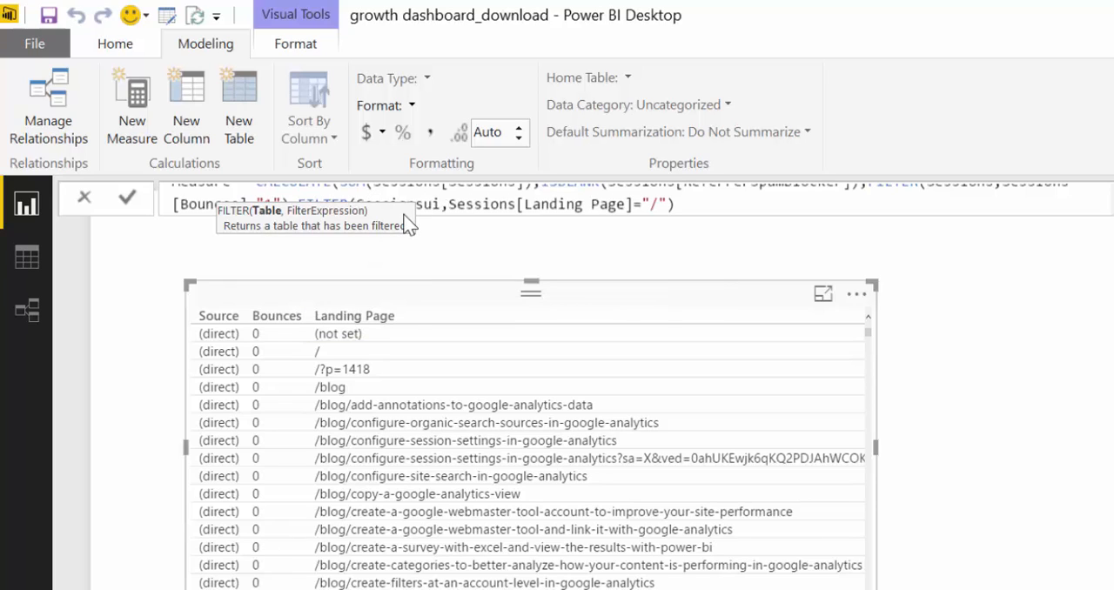
key(Delete)
key(Delete)
Close the CALCULATE function at the end of the formula and commit the measure
click(681, 197)
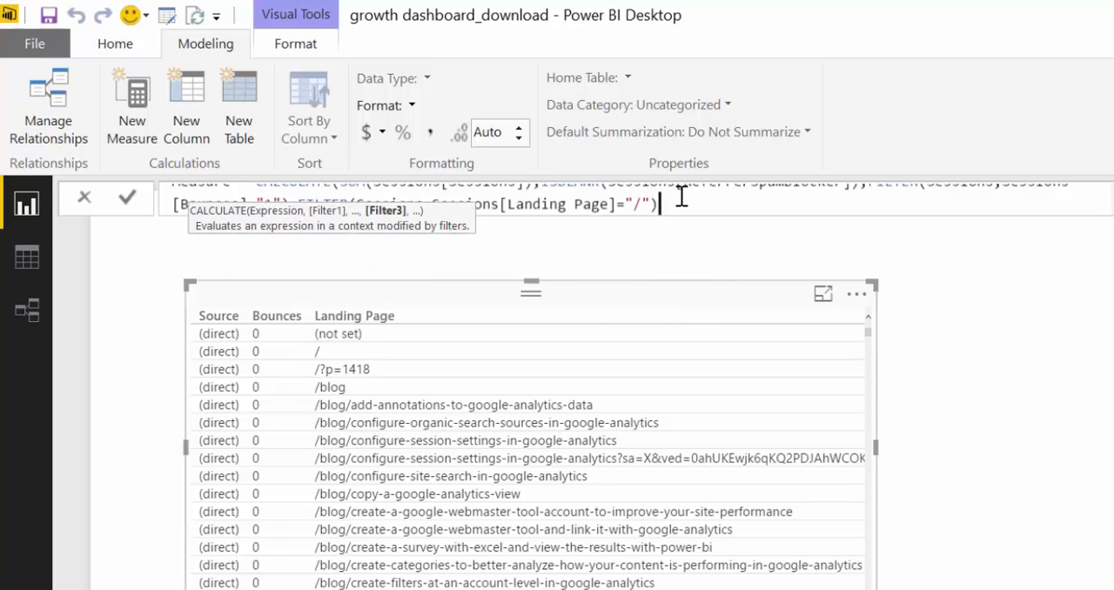
text())
key(Return)
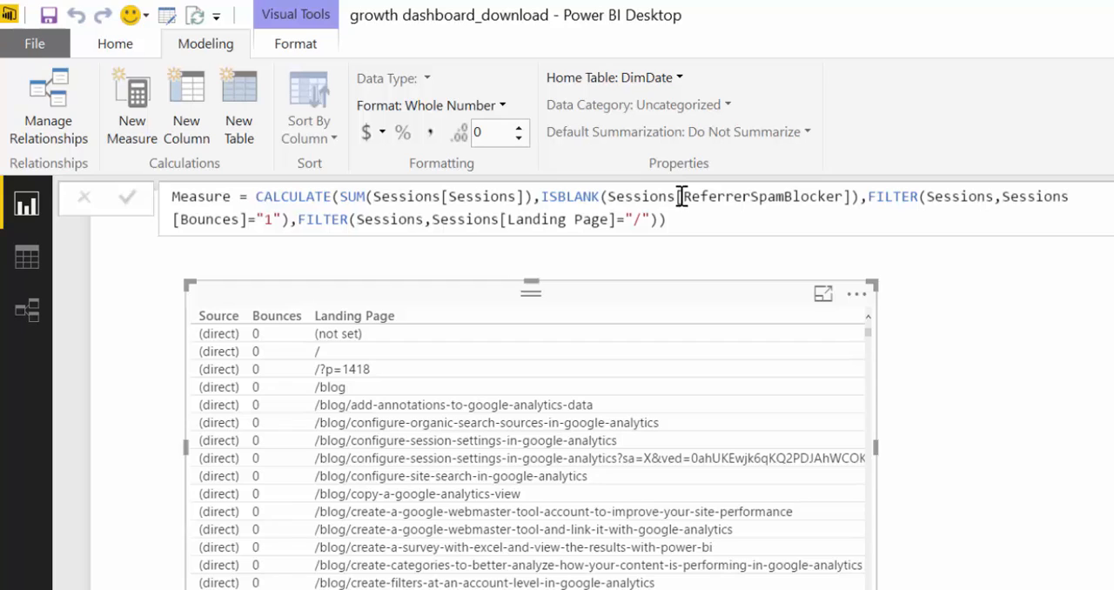
Rename the new measure as Potencial Spam in its formula
double_click(180, 197)
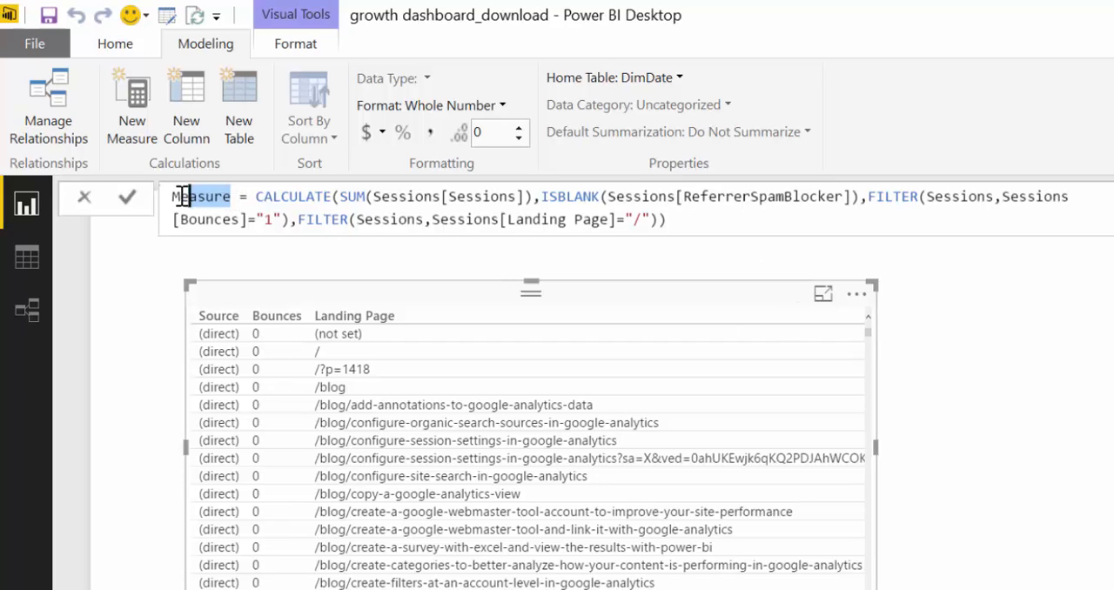
text(Poter)
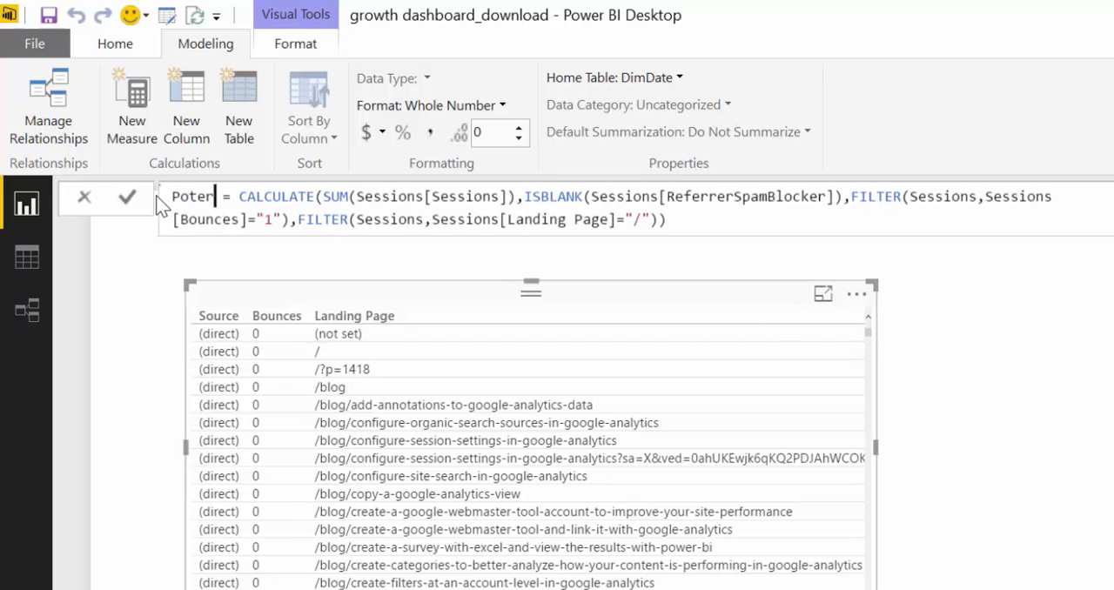
key(BackSpace)
text(ntial)
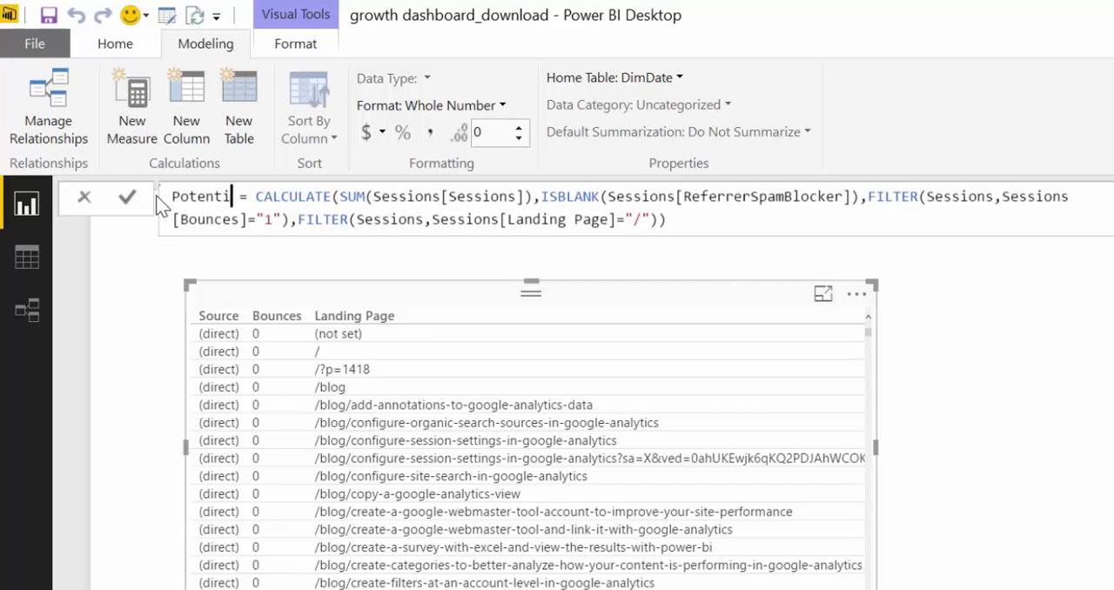
key(BackSpace)
key(BackSpace)
key(BackSpace)
key(BackSpace)
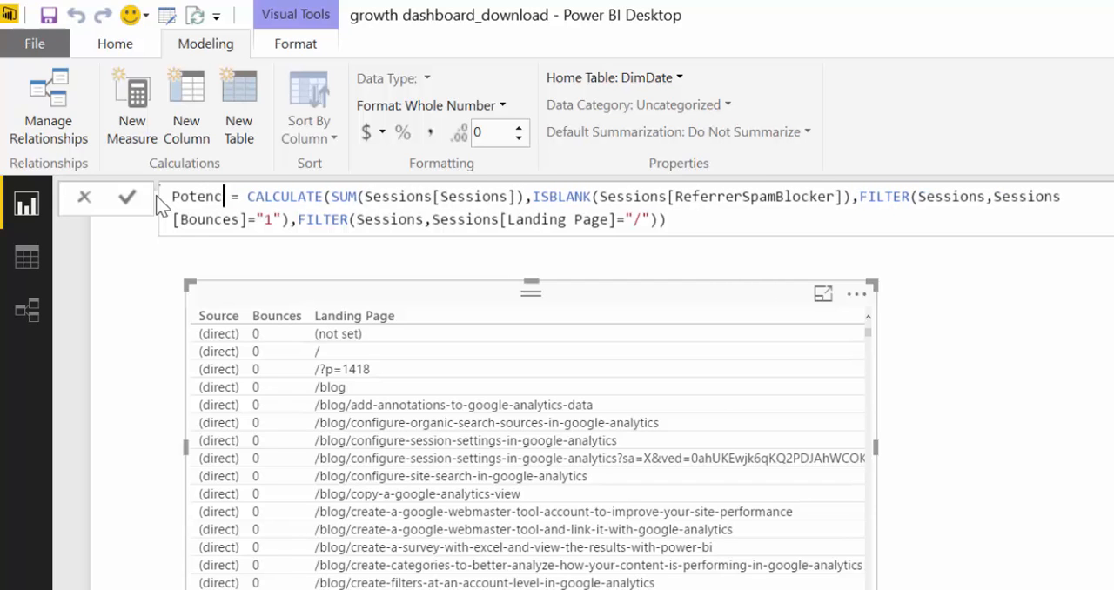
text(cial Spam)
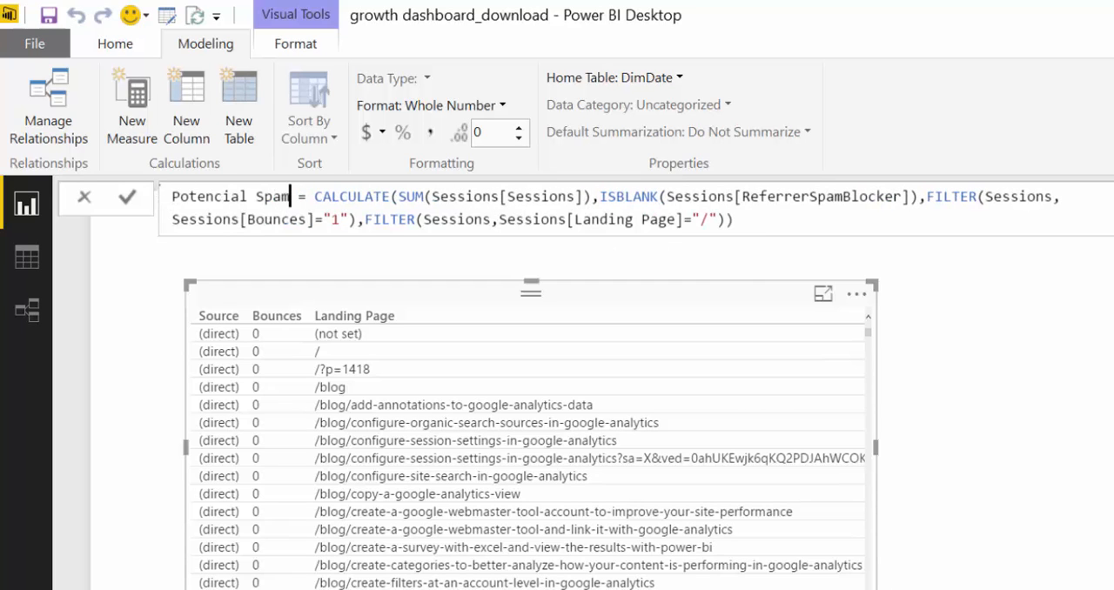
Change the home table of the Potencial Spam measure to Sessions
drag(875, 589, 1040, 589)
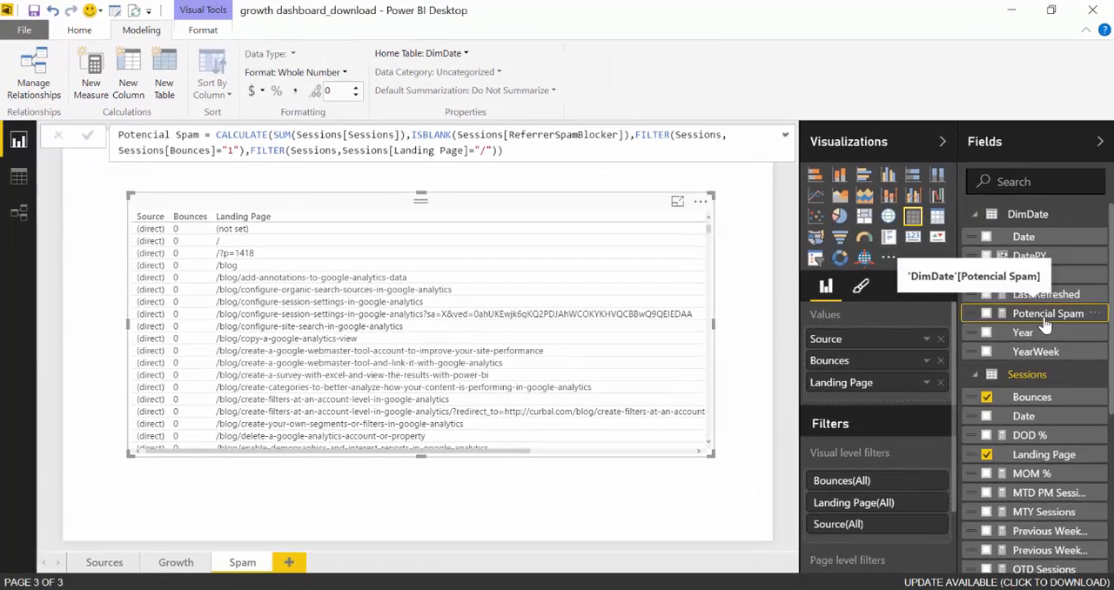
click(466, 53)
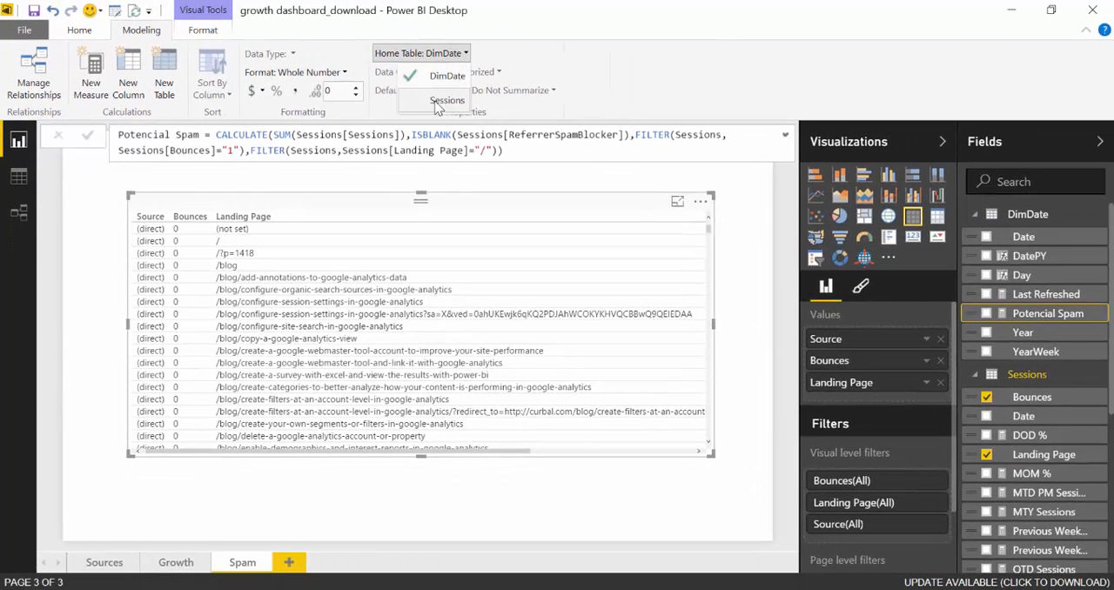
click(439, 103)
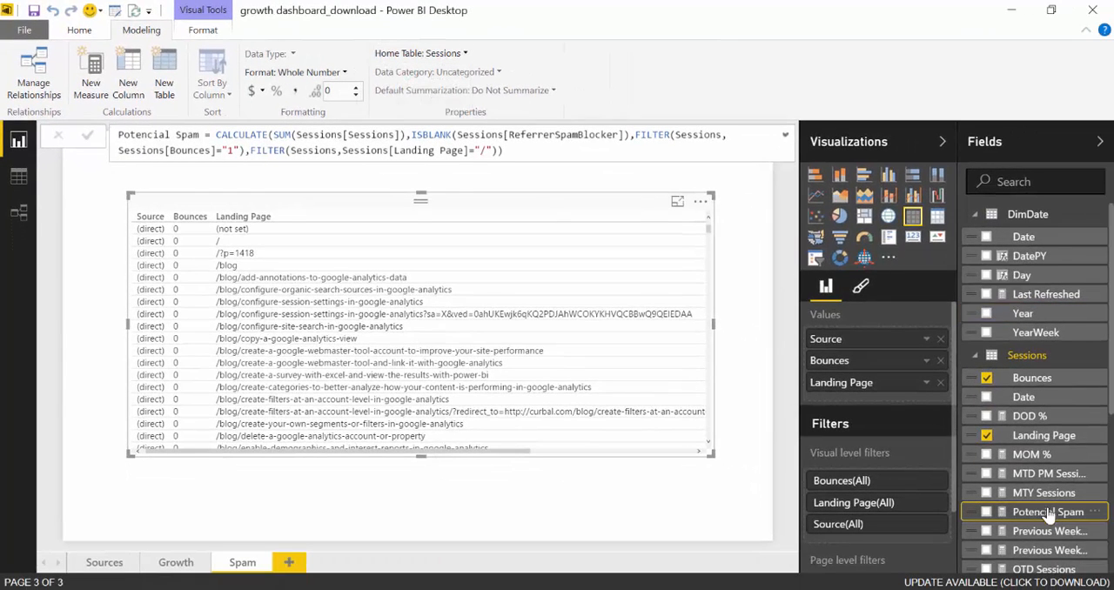
Add the Potencial Spam measure to the Spam page table and review the sources it lists
drag(1048, 511, 362, 248)
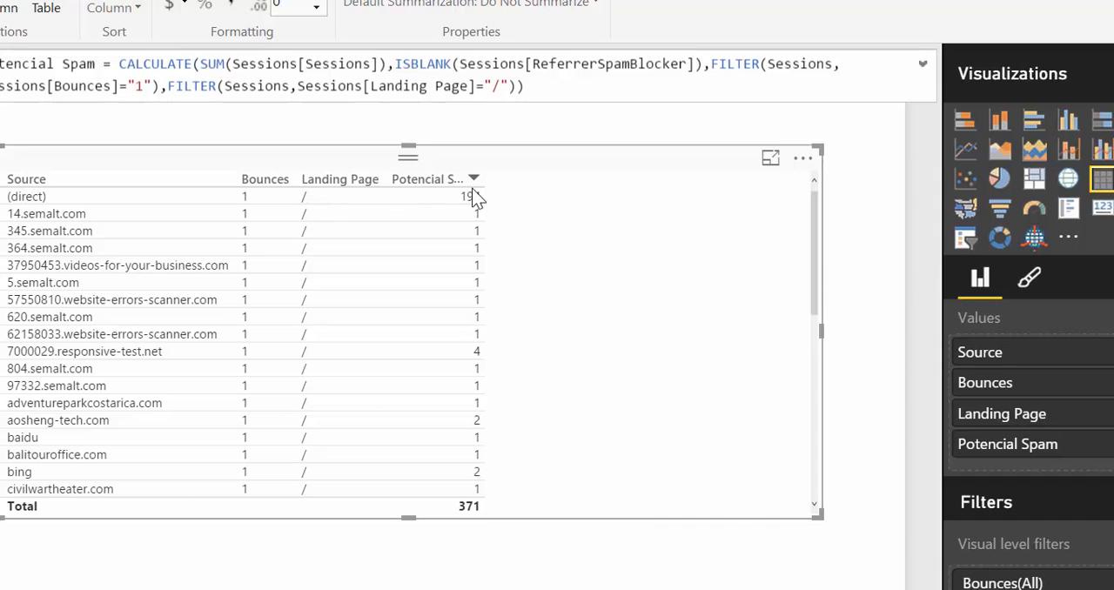
scroll(505, 259, down, 7)
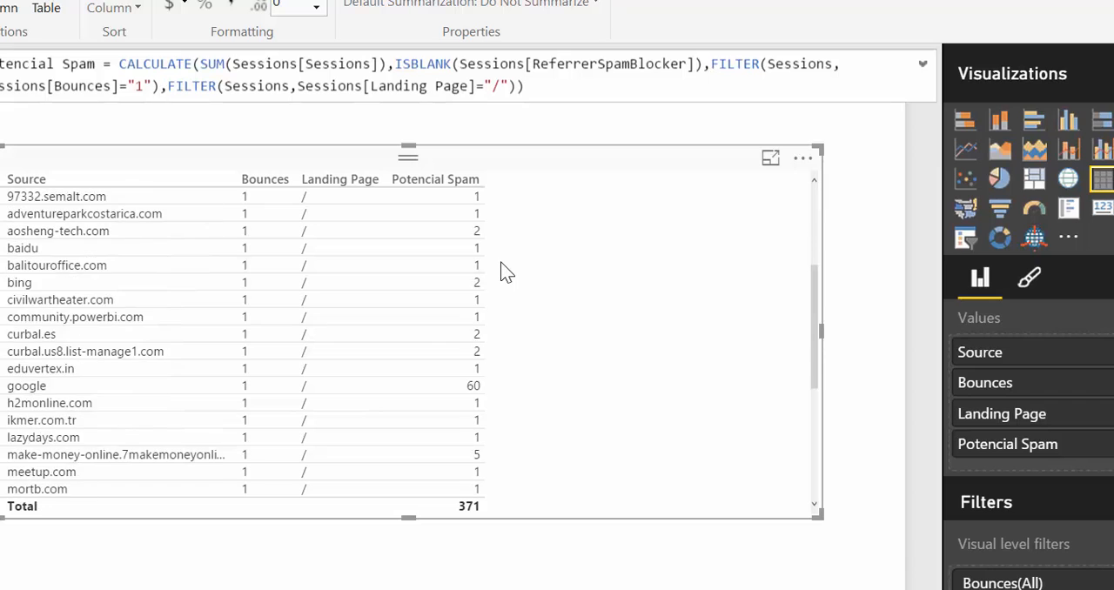
scroll(501, 271, down, 2)
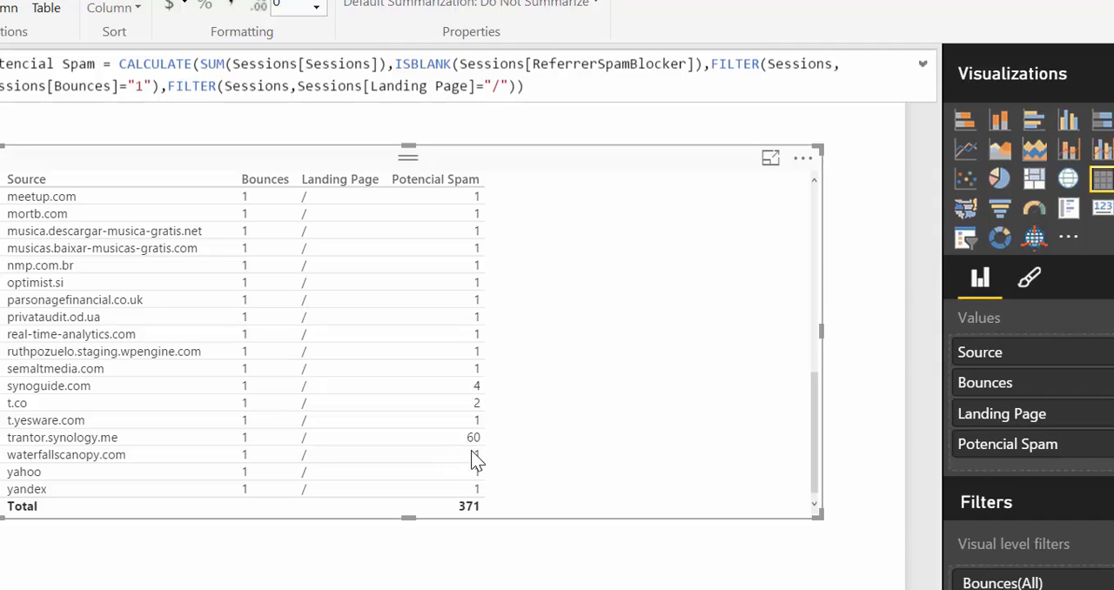
scroll(389, 337, up, 2)
scroll(392, 334, up, 8)
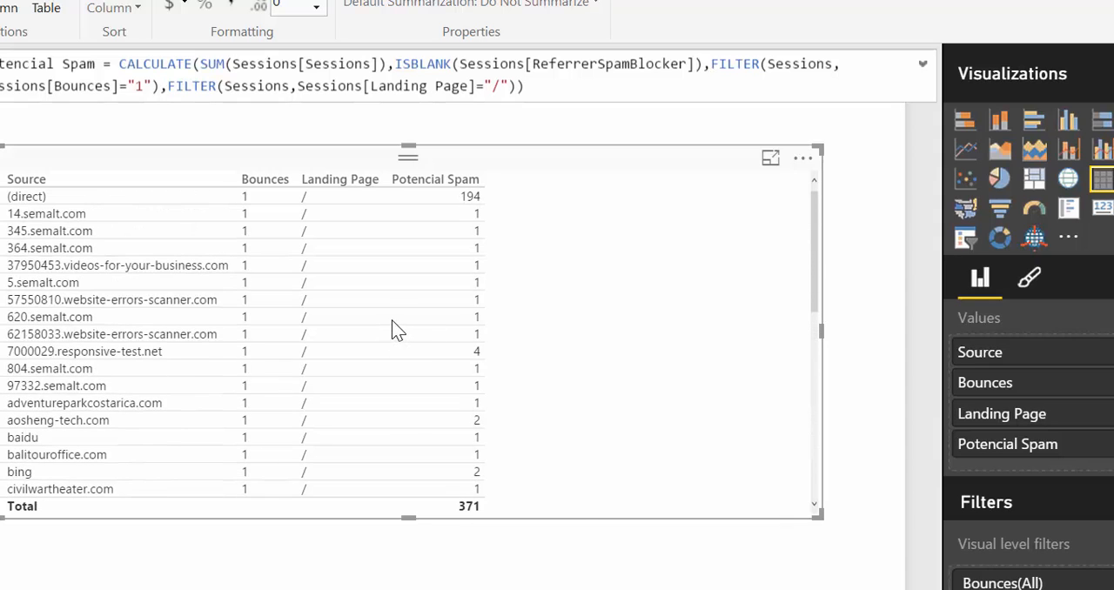
drag(69, 319, 87, 214)
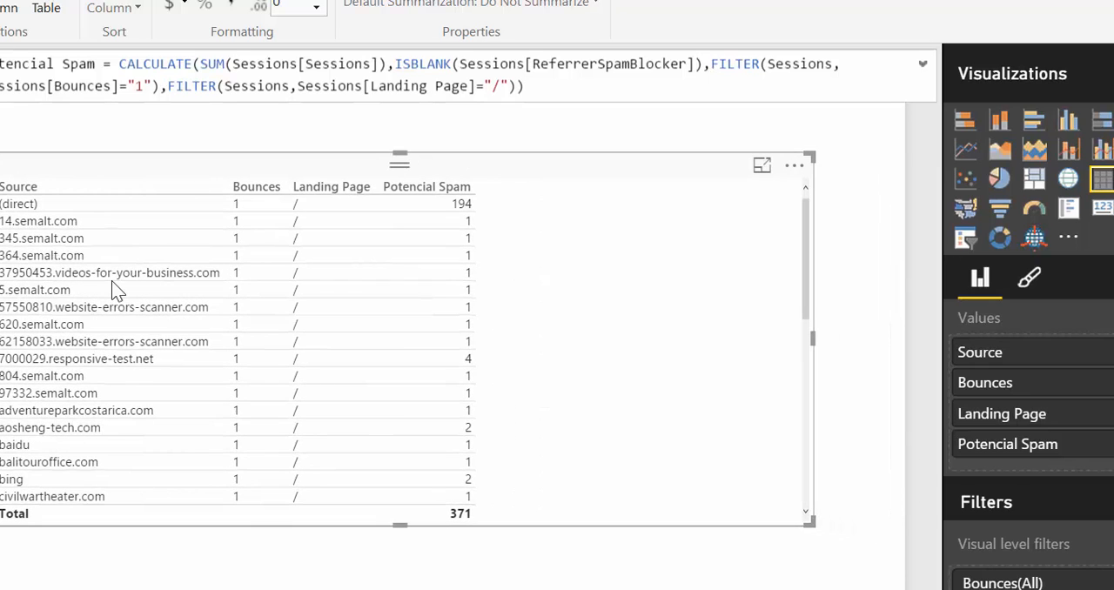
click(875, 113)
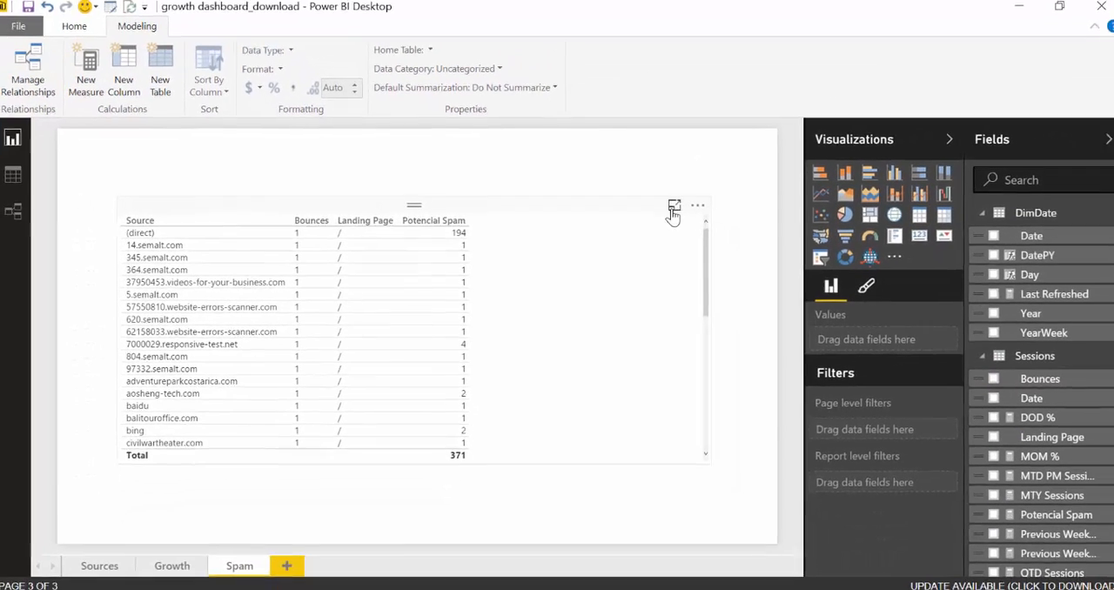
Enlarge the table in focus mode and export its data as data.csv to the Desktop, replacing the existing file
click(674, 207)
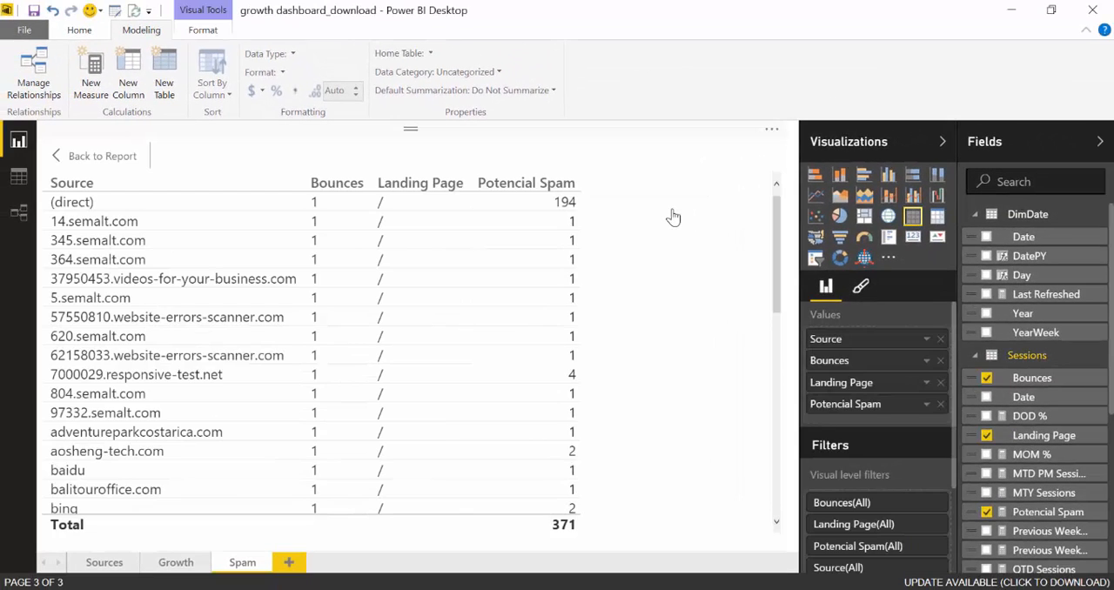
click(772, 130)
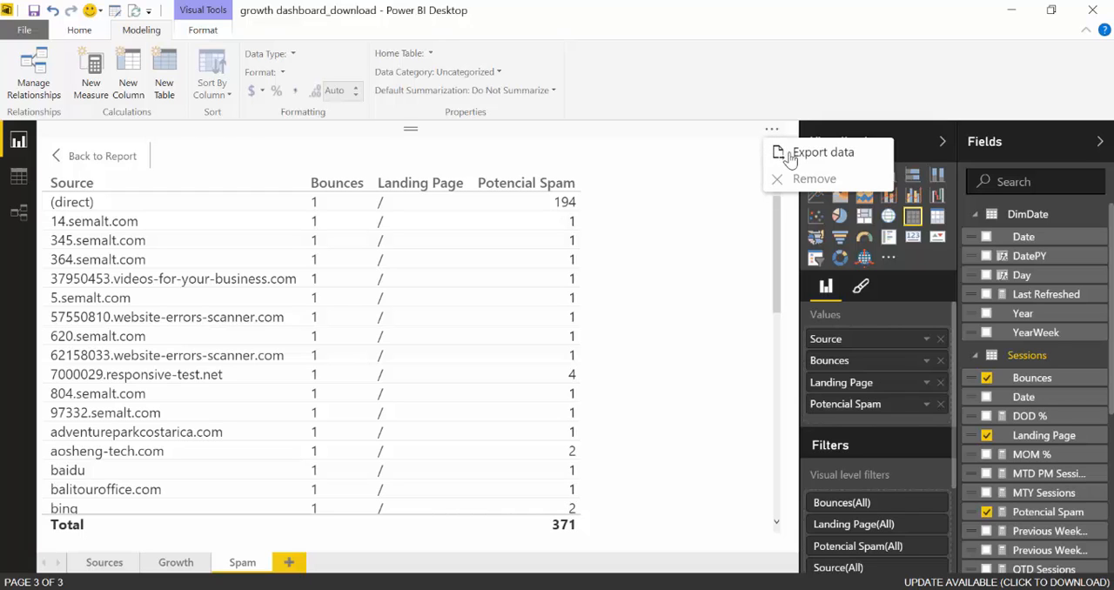
click(790, 155)
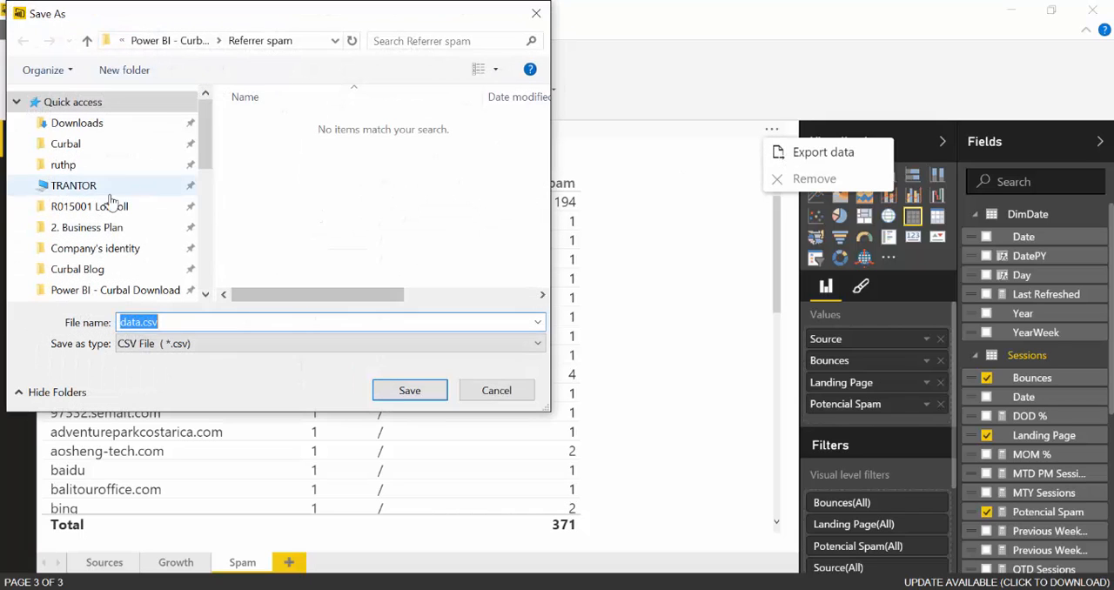
scroll(100, 191, down, 5)
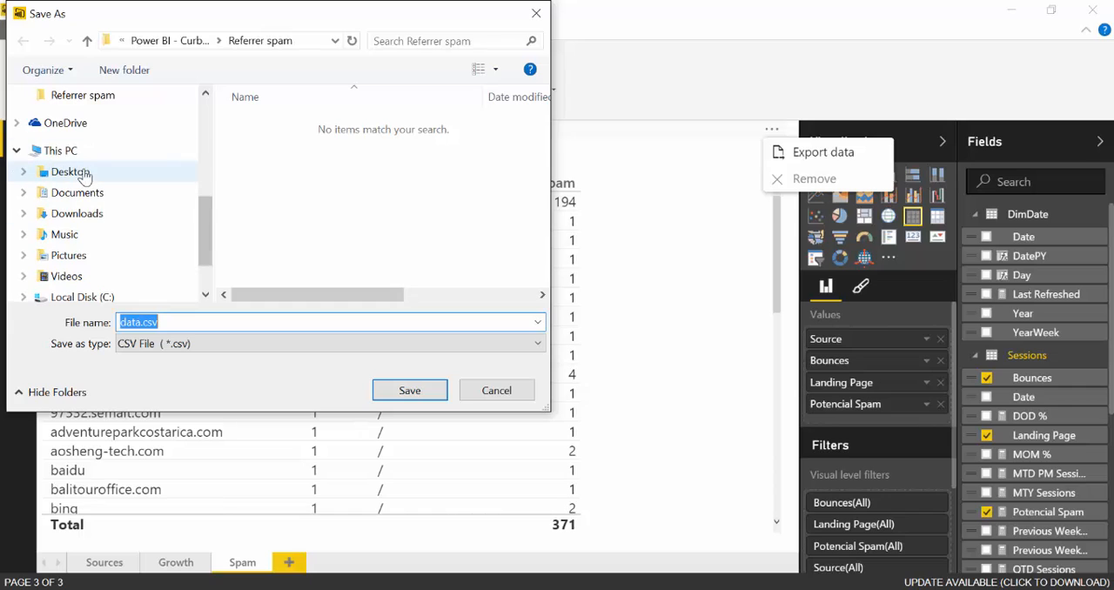
click(87, 172)
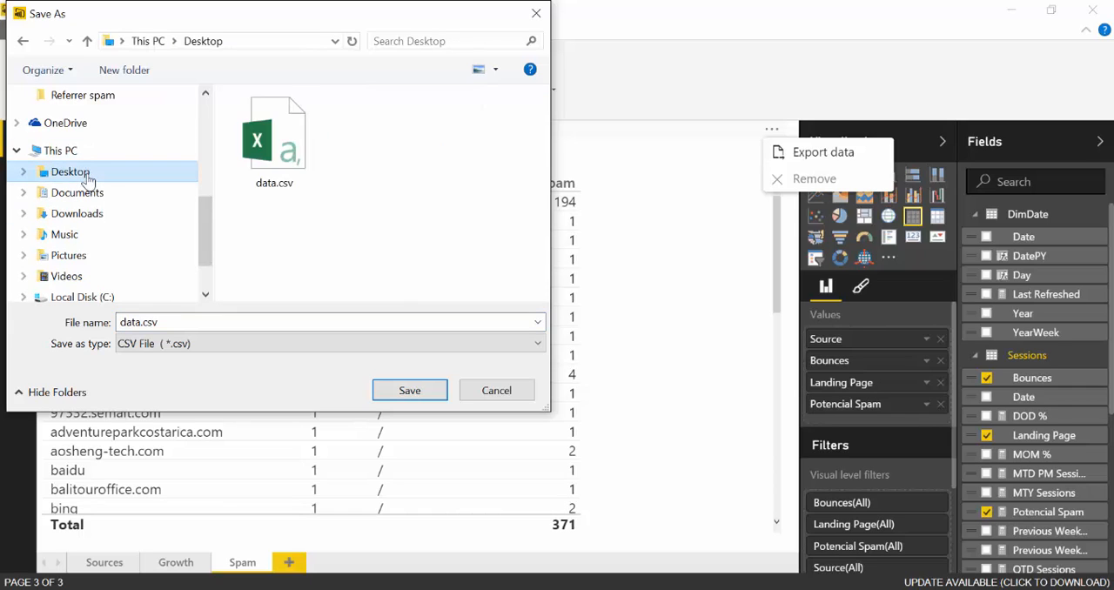
click(274, 139)
click(406, 391)
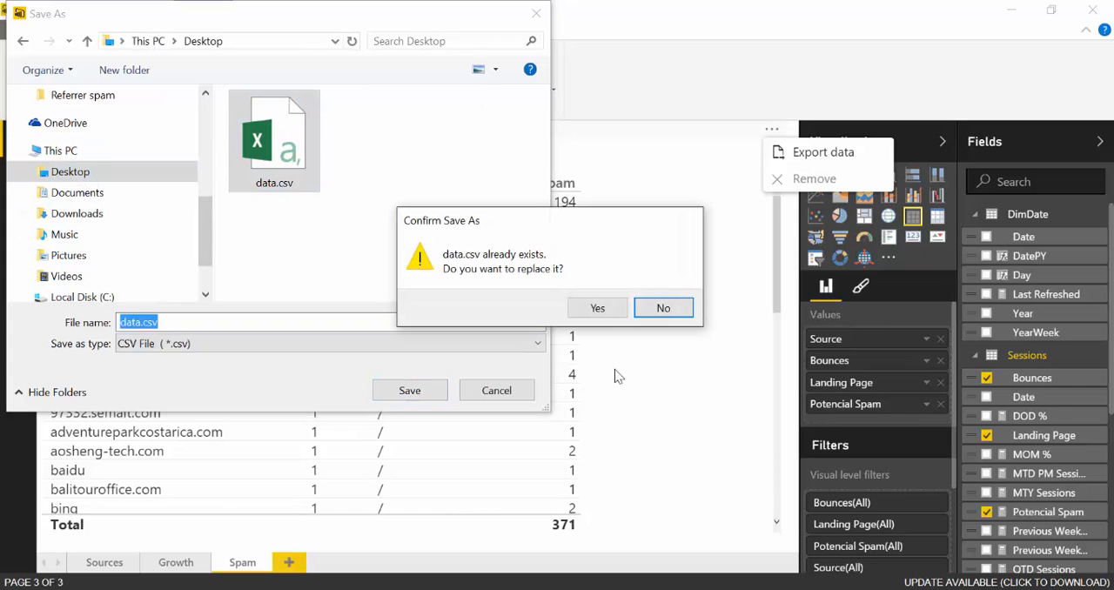
click(597, 310)
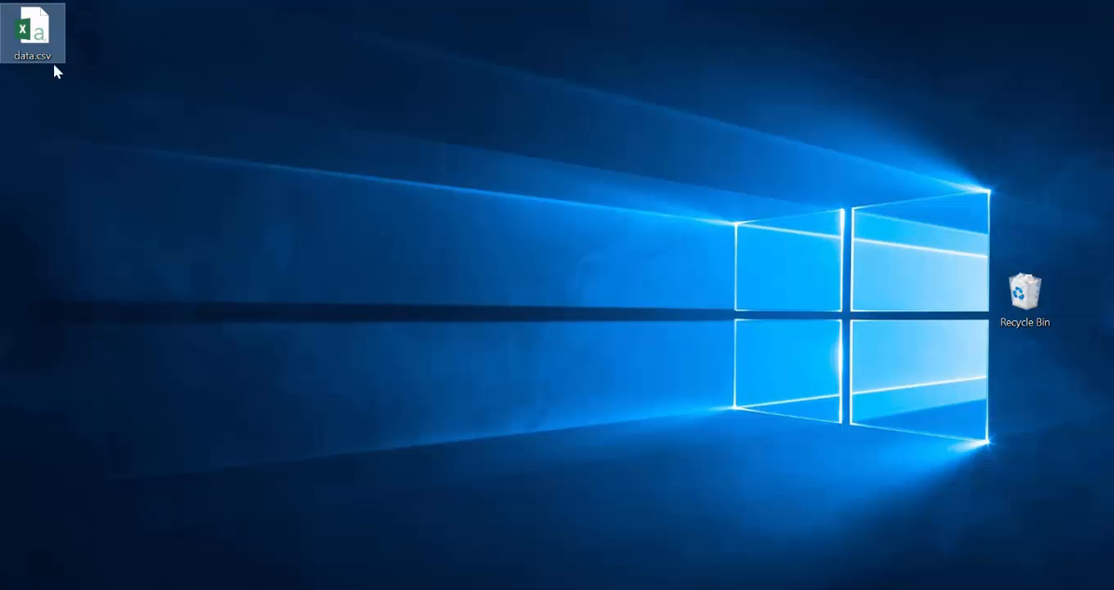
Open data.csv from the desktop in Excel and add filters to its header row, widening the Source and Landing Page columns
double_click(41, 43)
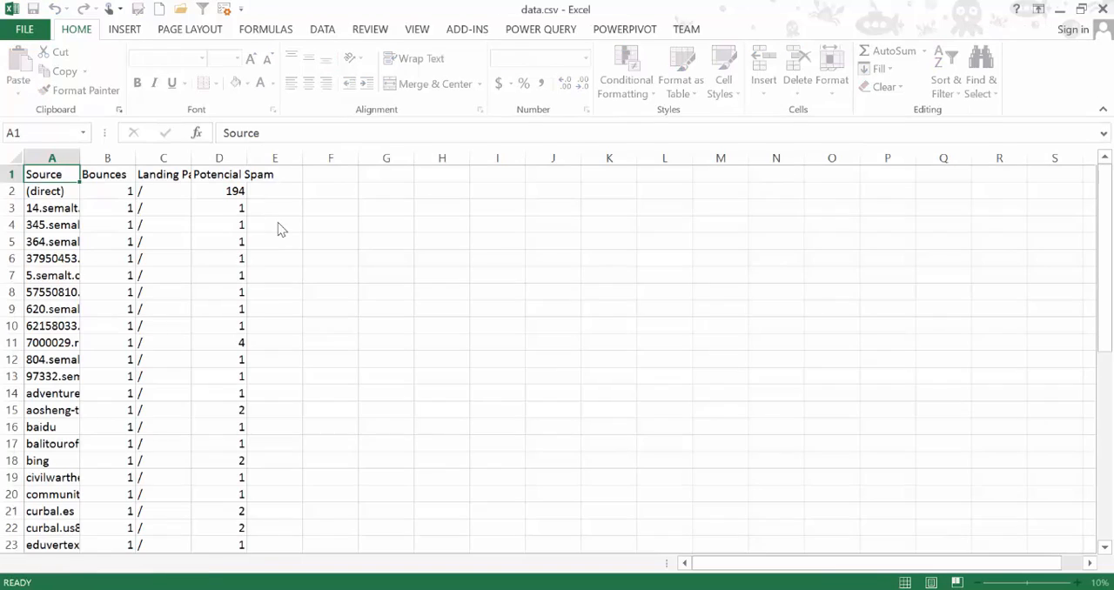
drag(81, 159, 99, 159)
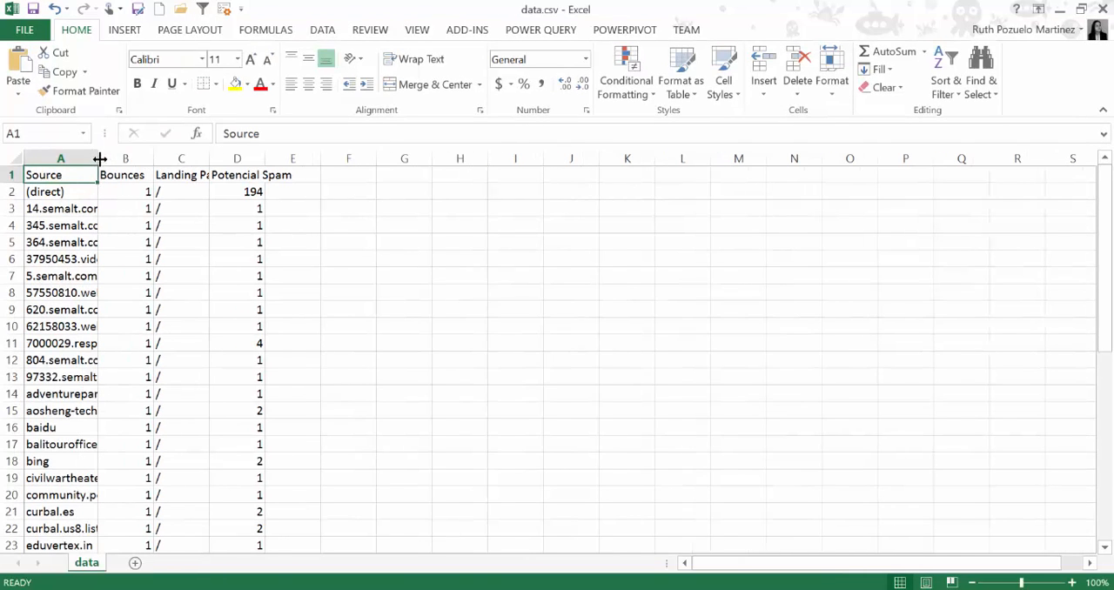
click(203, 12)
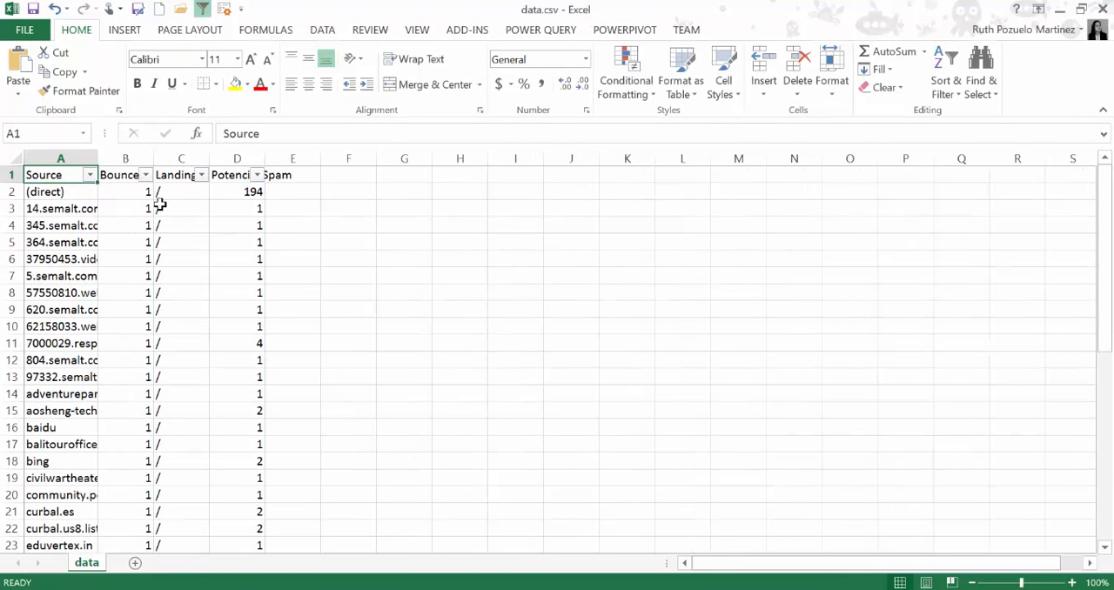
drag(214, 158, 249, 159)
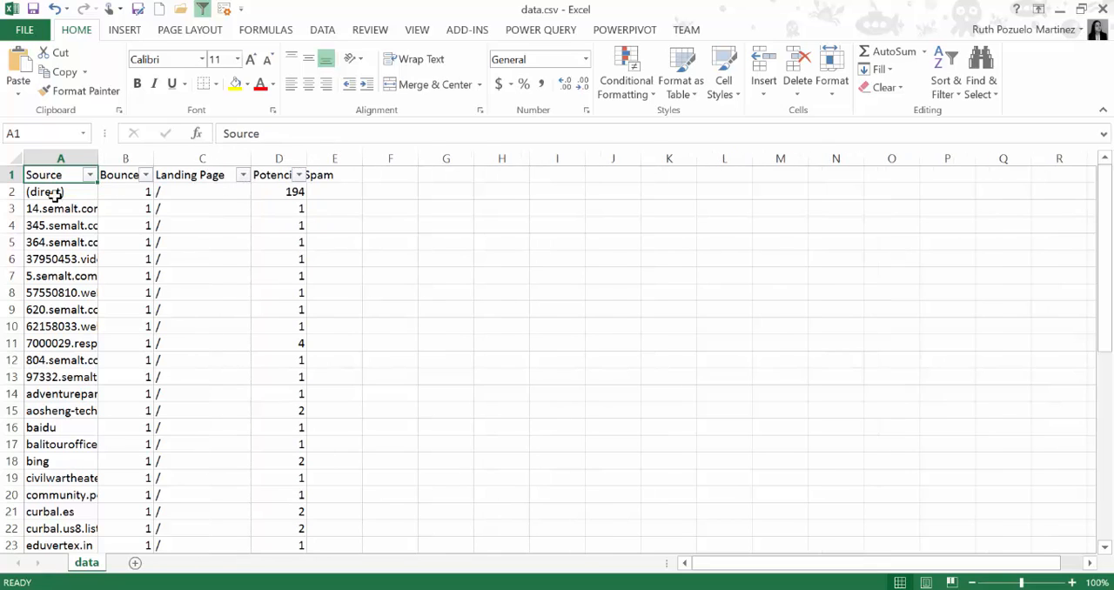
Exclude (direct) in the Source column filter and enlarge the filter list to show more sources
click(90, 175)
click(41, 359)
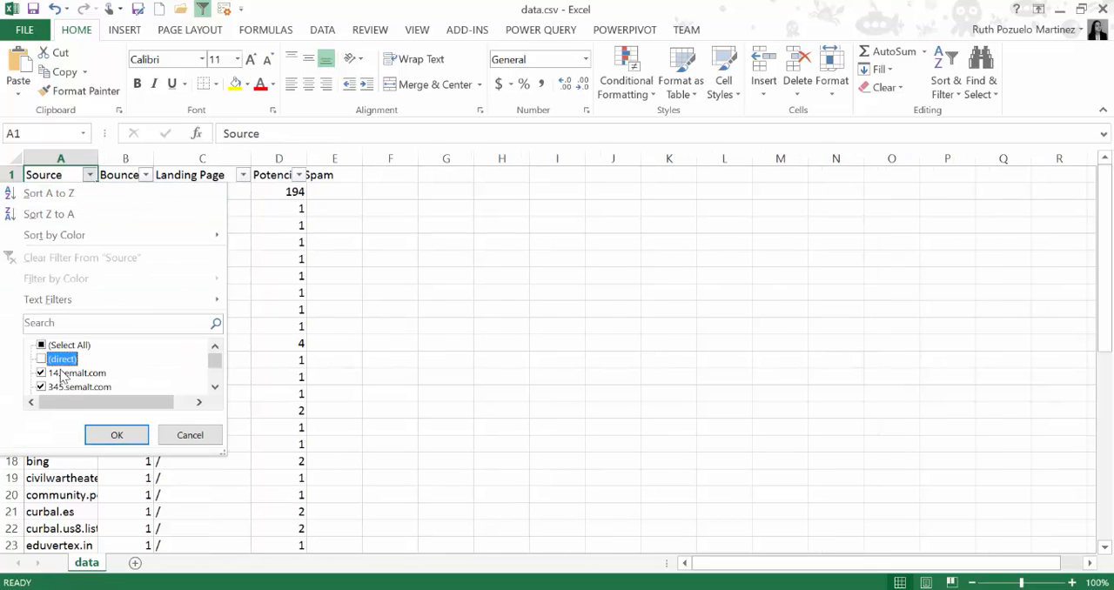
click(216, 388)
click(216, 388)
click(216, 388)
click(216, 388)
click(215, 388)
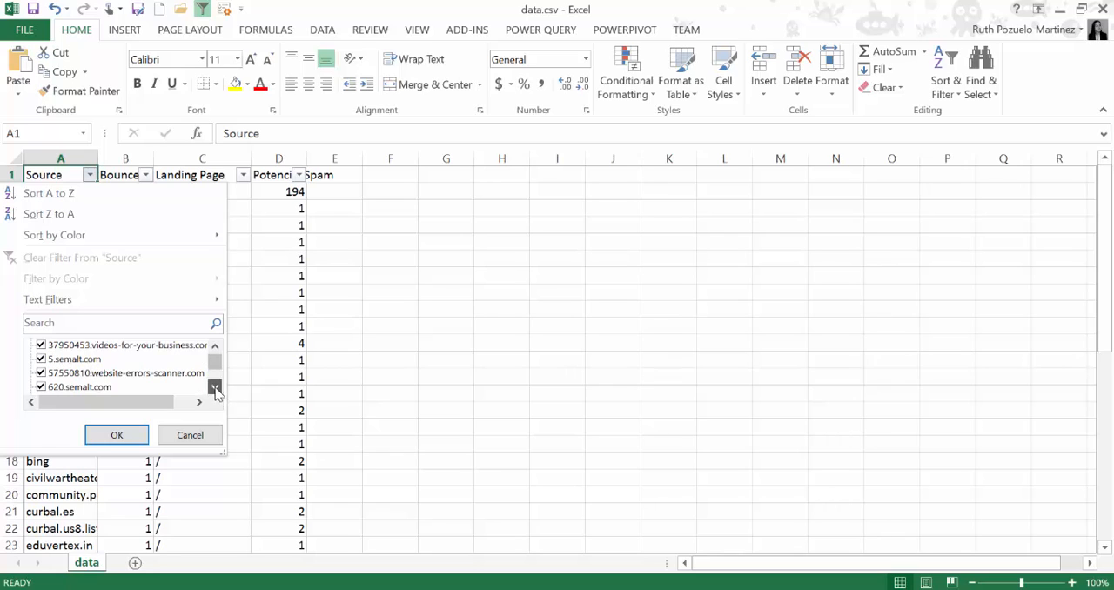
click(215, 389)
click(215, 388)
click(215, 388)
click(214, 388)
click(215, 388)
click(215, 388)
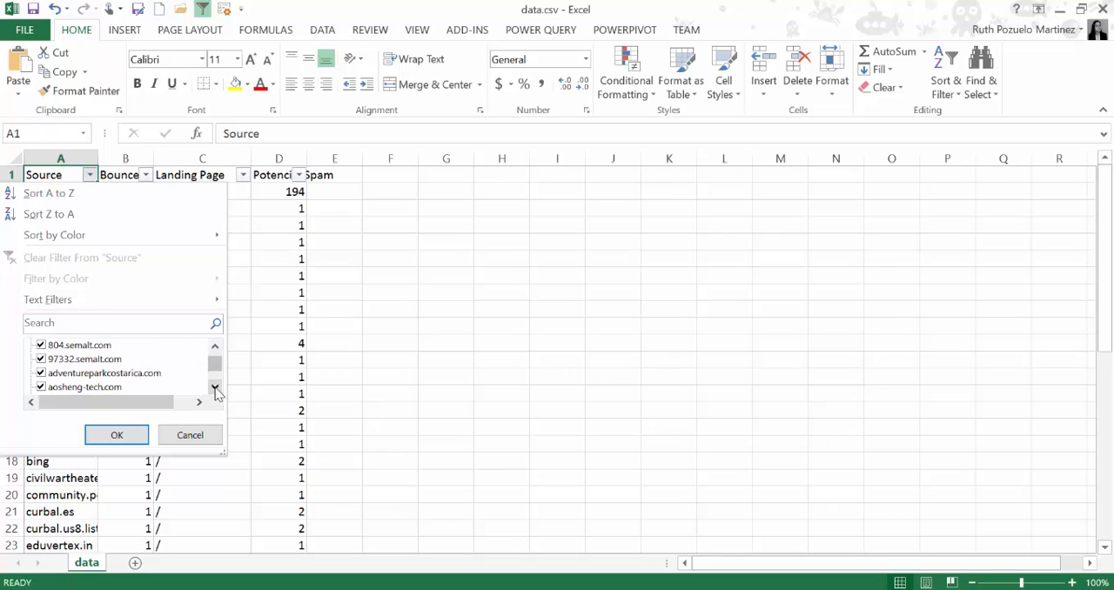
click(215, 388)
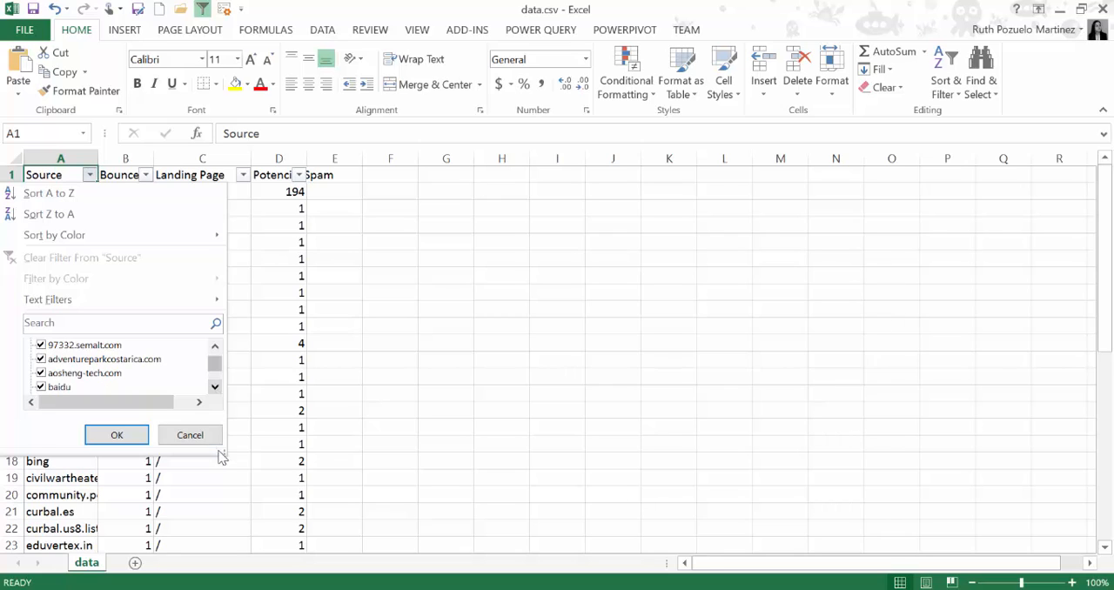
drag(223, 454, 370, 519)
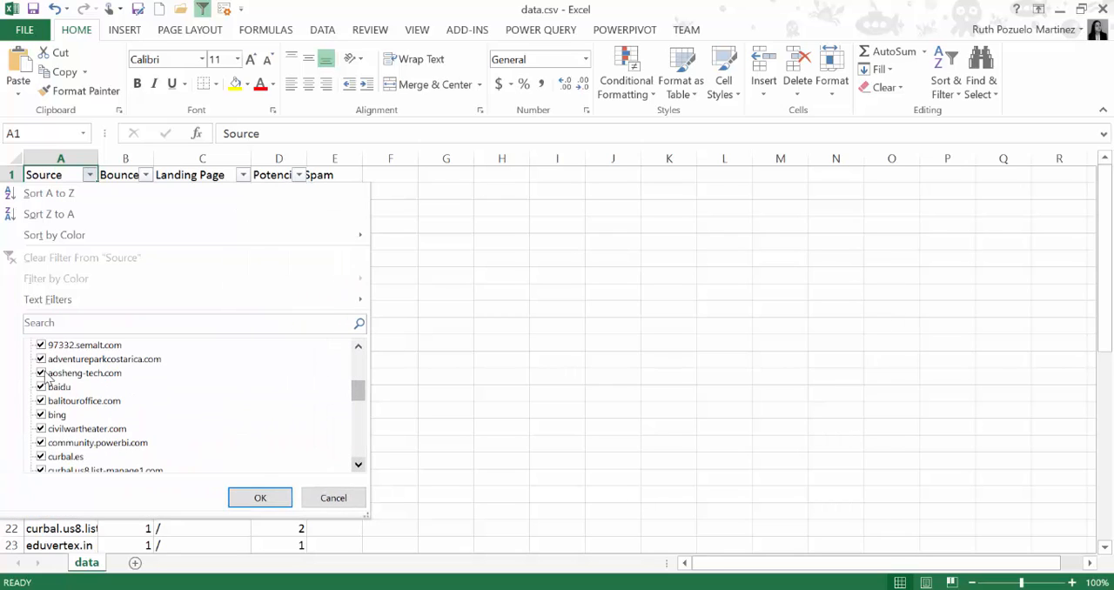
Filter out aosheng-tech.com, baidu, bing, community.powerbi.com, curbal.es, yahoo and the other non-spam sources, and widen the Source column
click(47, 372)
click(45, 386)
click(40, 415)
click(41, 442)
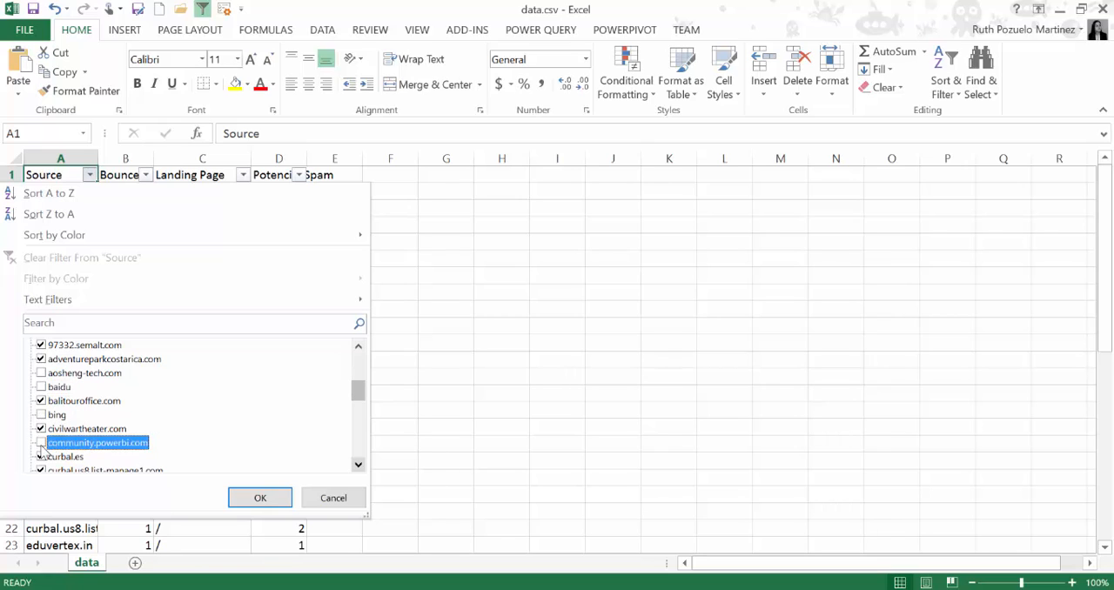
click(40, 458)
scroll(94, 462, down, 2)
click(43, 443)
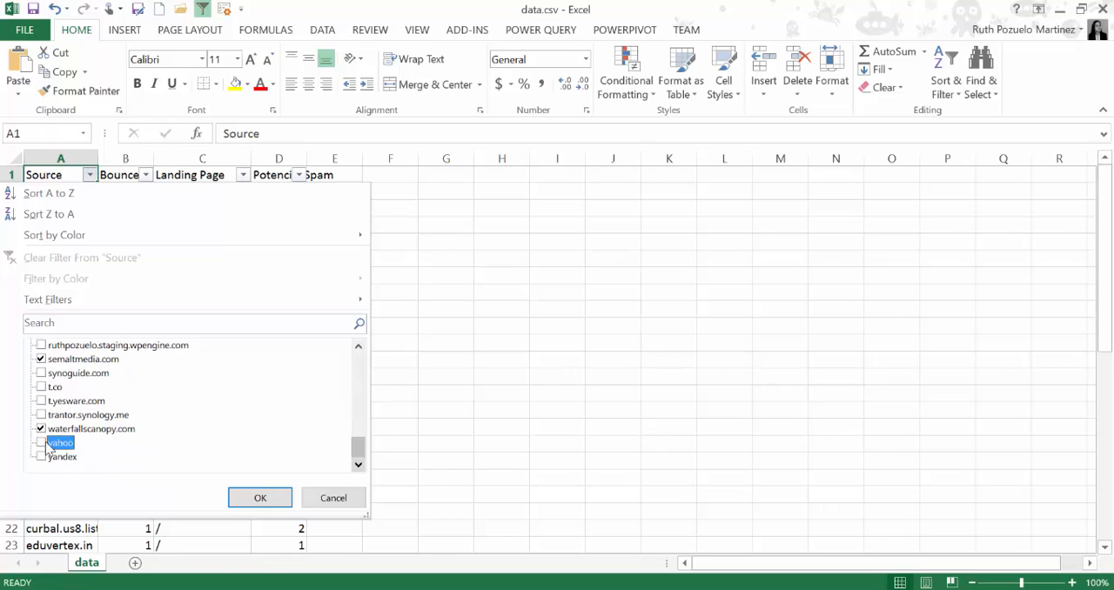
click(256, 491)
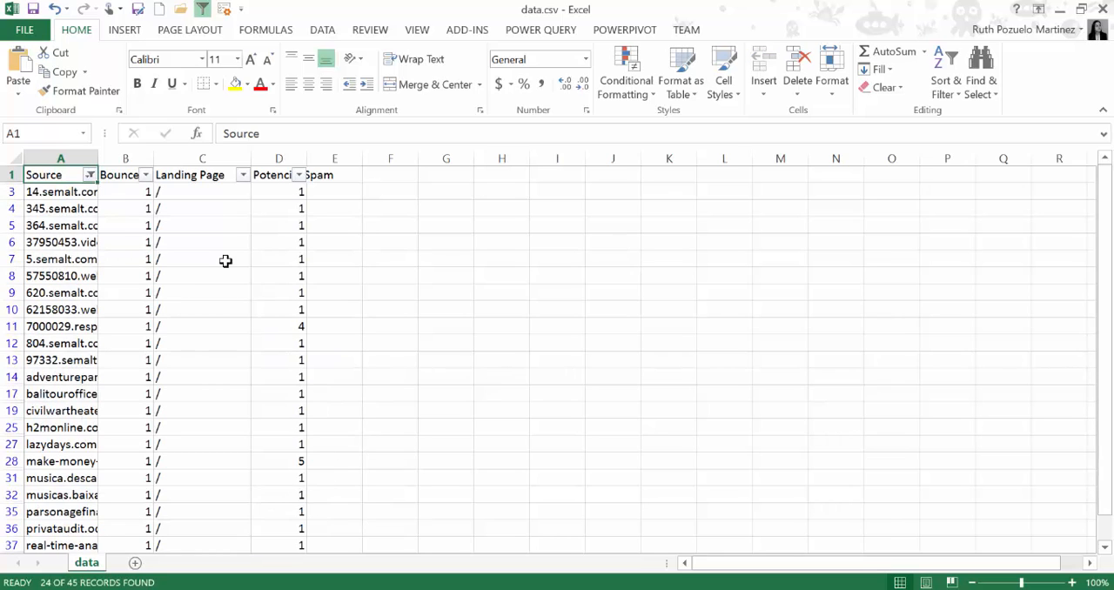
drag(99, 161, 182, 159)
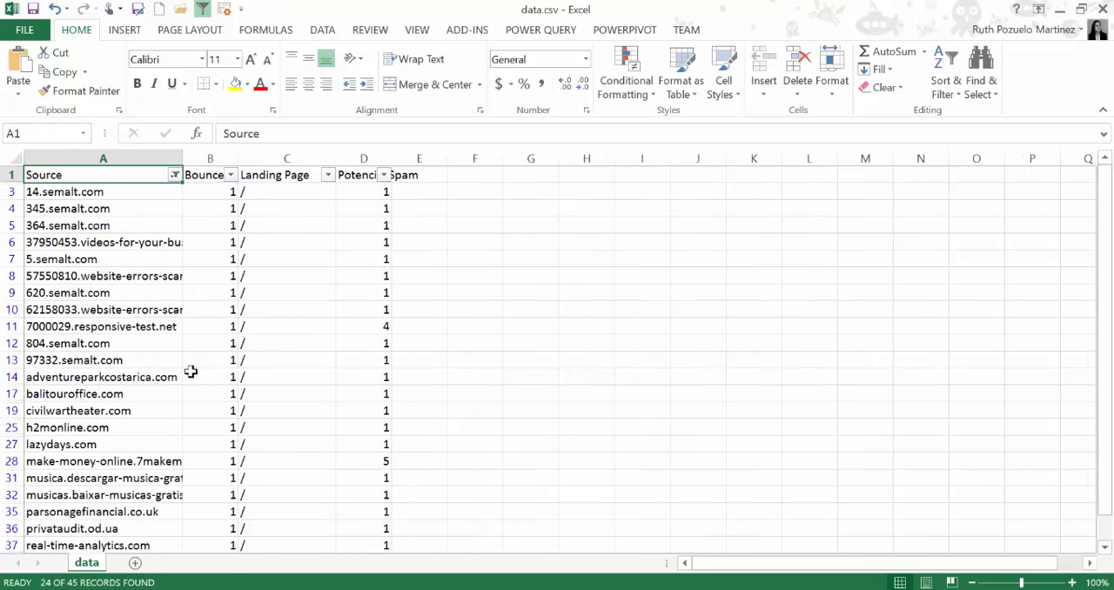
Switch back to Power BI, leave the table's focus mode and open the Create Table dialog for entering data
click(113, 360)
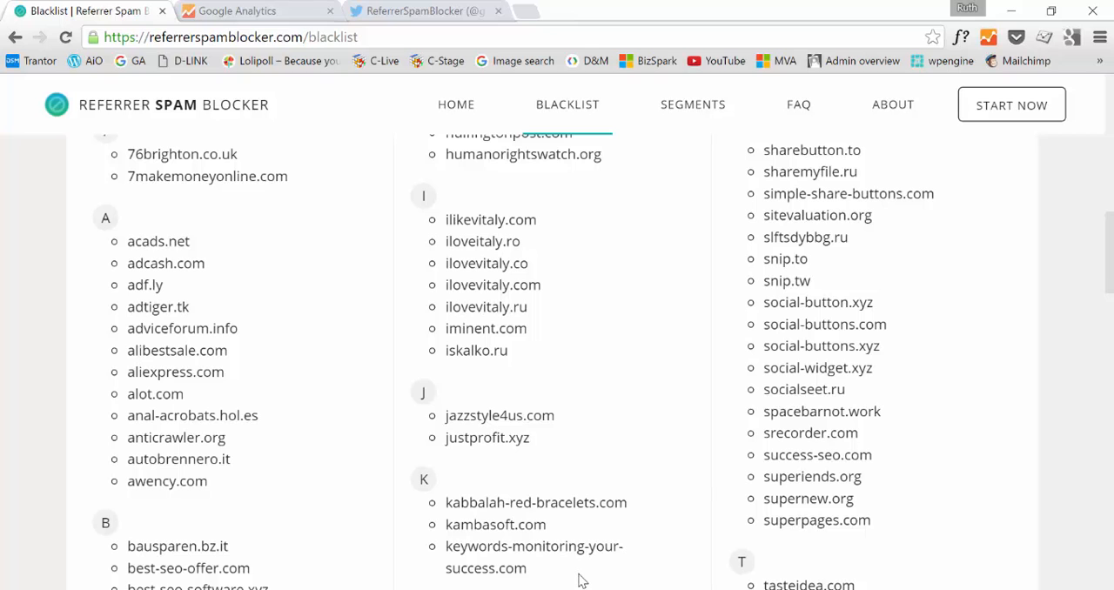
key(alt+Tab)
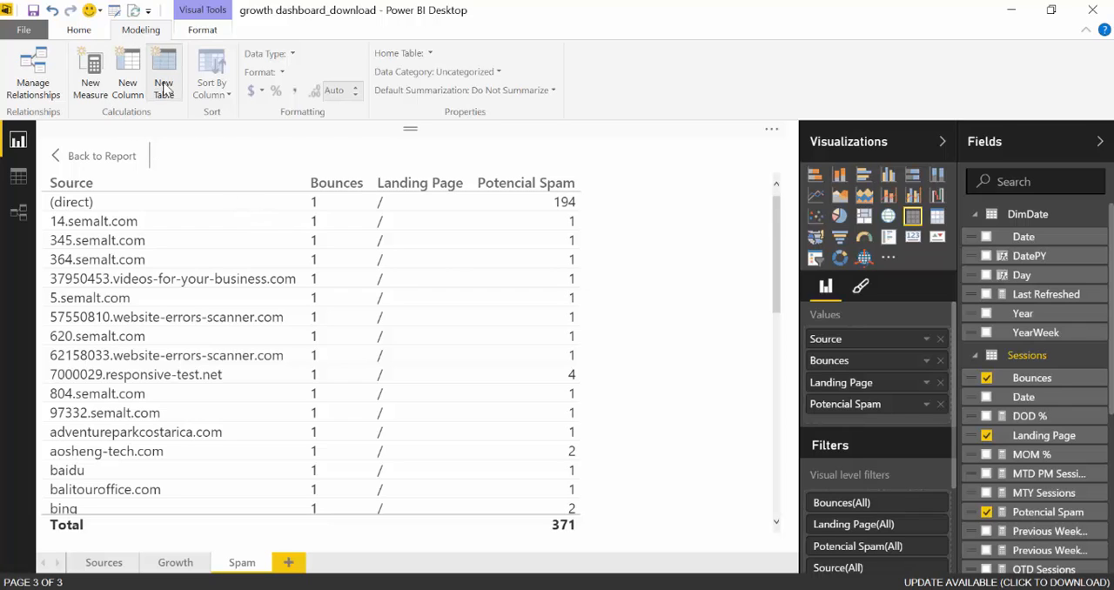
click(76, 31)
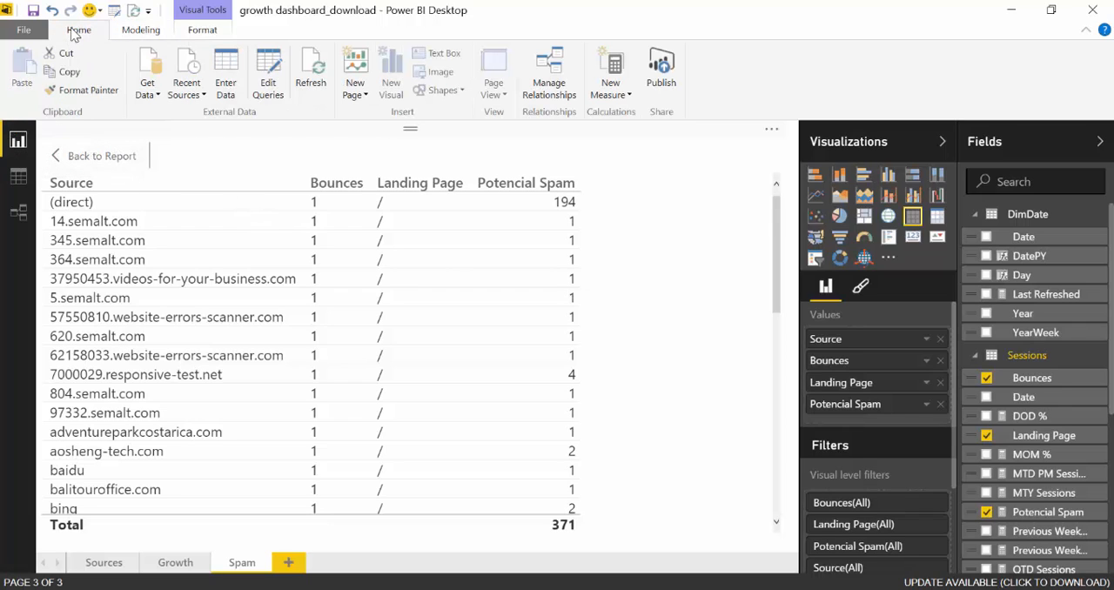
click(87, 160)
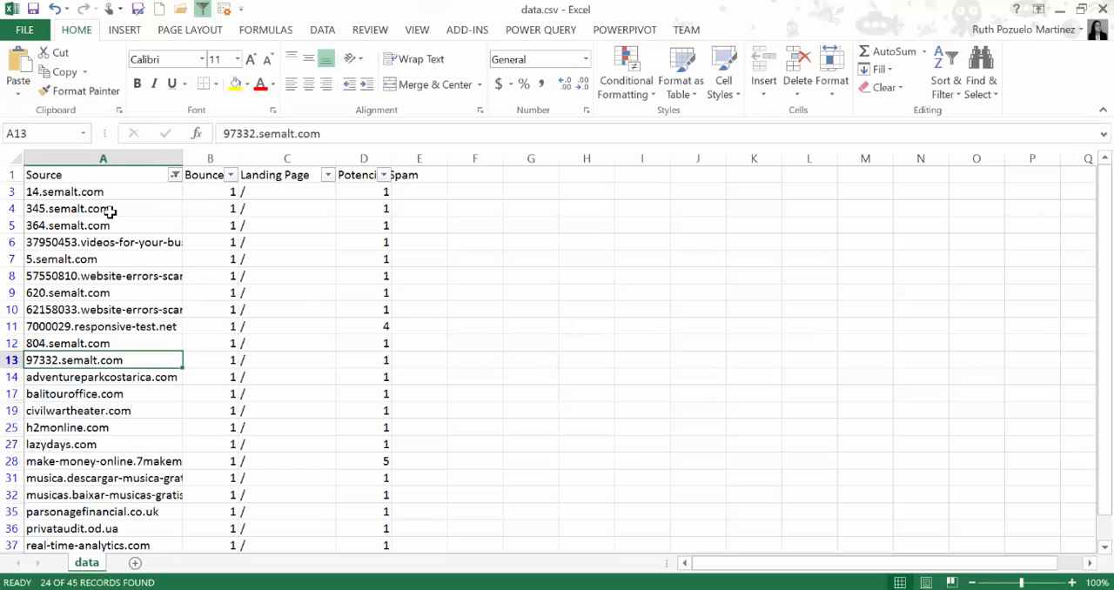
Copy the filtered sources from 14.semalt.com to waterfallscanopy.com in Excel into the new Power BI table, keeping the first row as data
drag(87, 188, 119, 467)
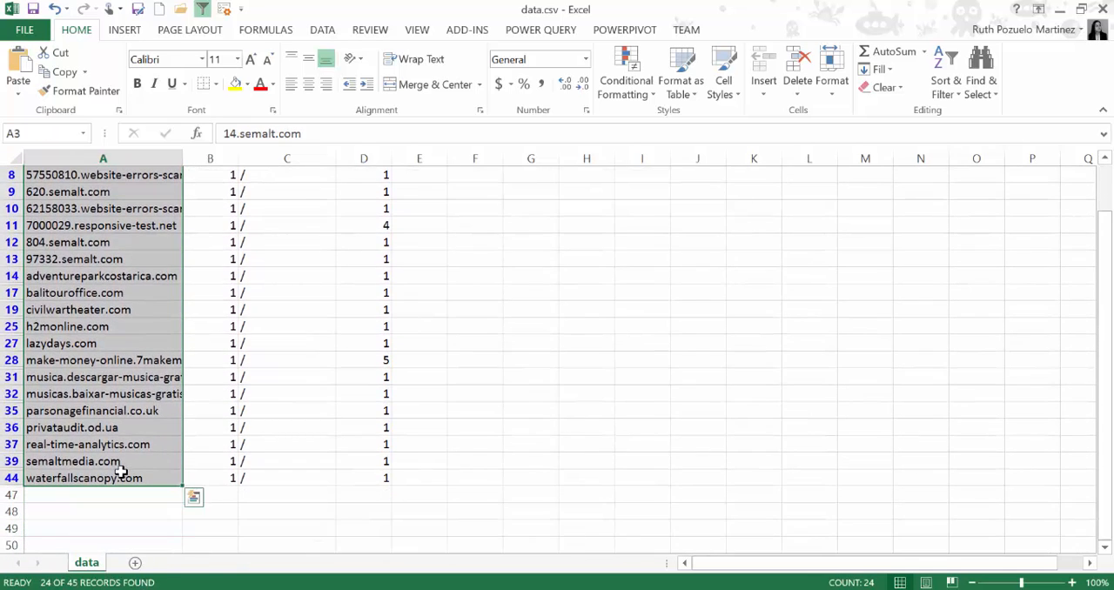
key(ctrl+c)
key(alt+Tab)
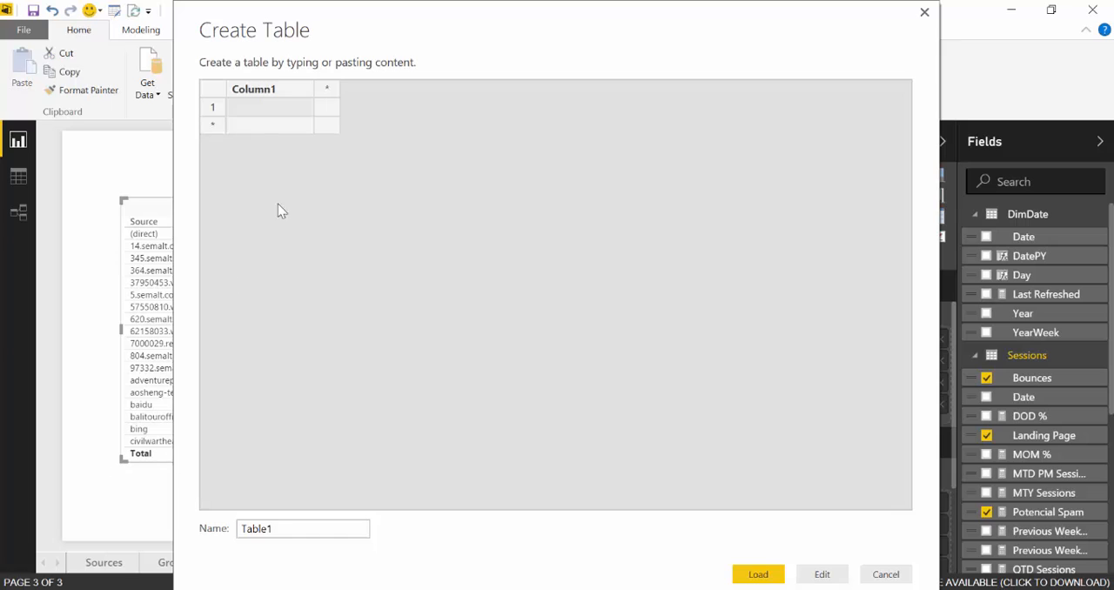
key(ctrl+v)
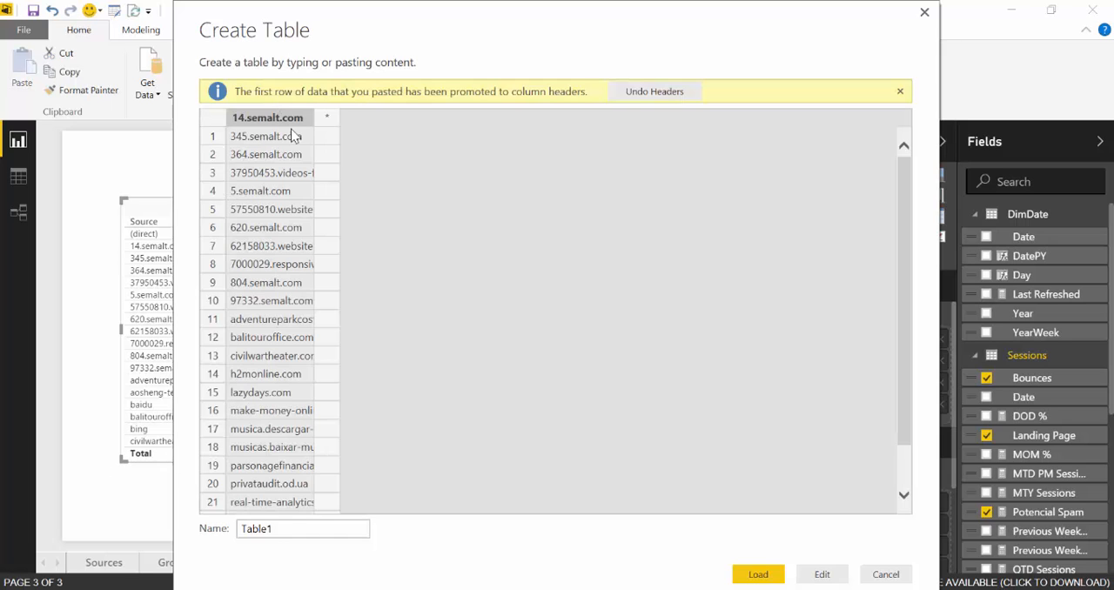
click(657, 94)
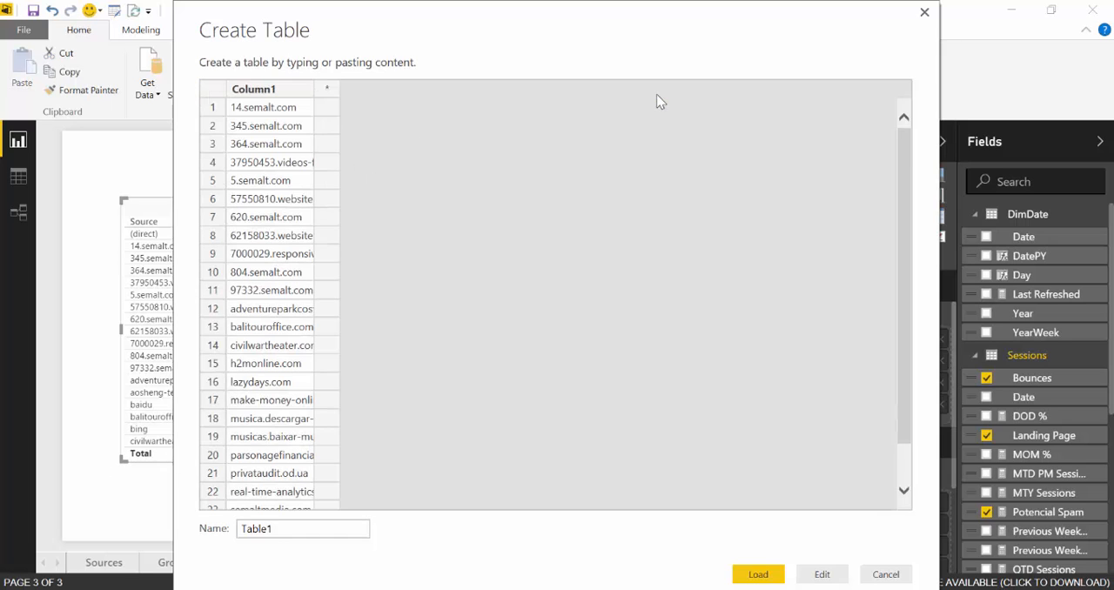
Rename the pasted column in the new table to ReferrerSpamBlocker
click(290, 90)
double_click(283, 89)
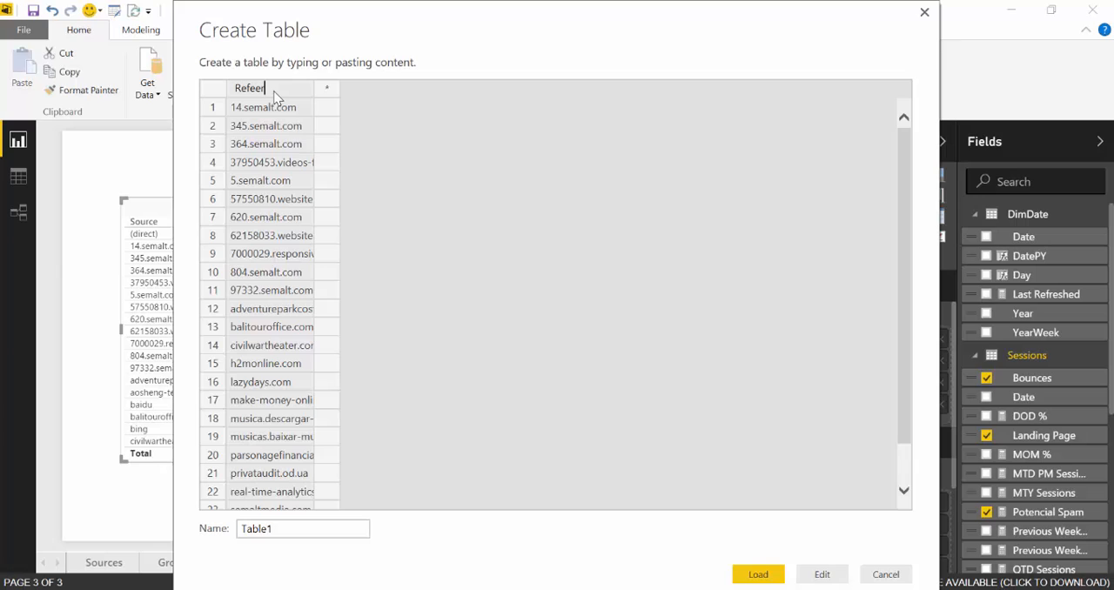
key(Return)
double_click(273, 90)
click(274, 89)
text(ck)
click(413, 171)
Name the new table Own Spam and load it into the model
click(363, 531)
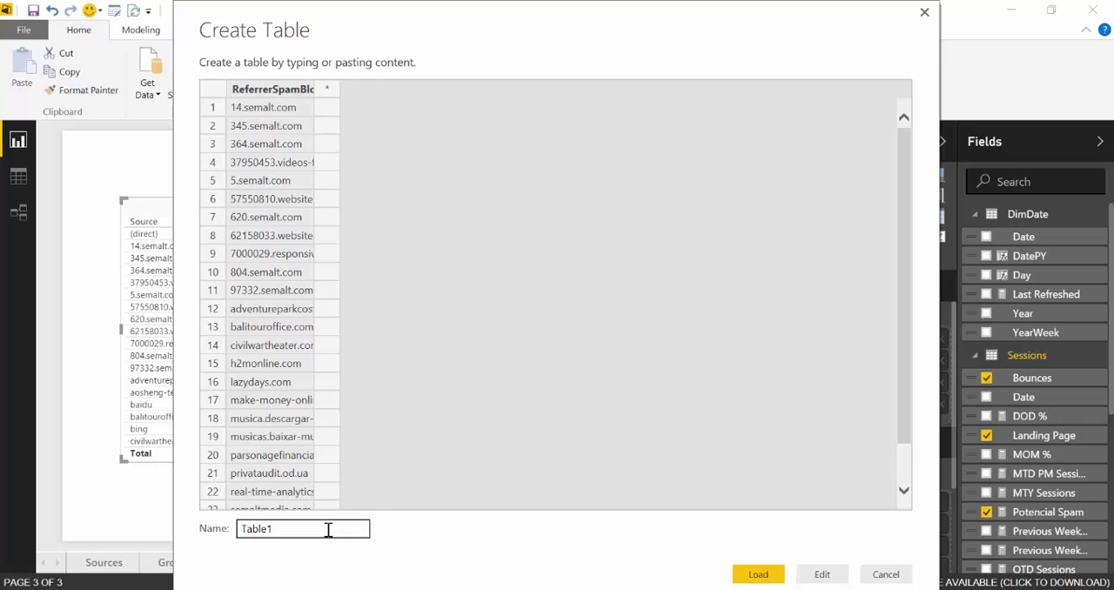
drag(314, 530, 224, 532)
text(Own Spam)
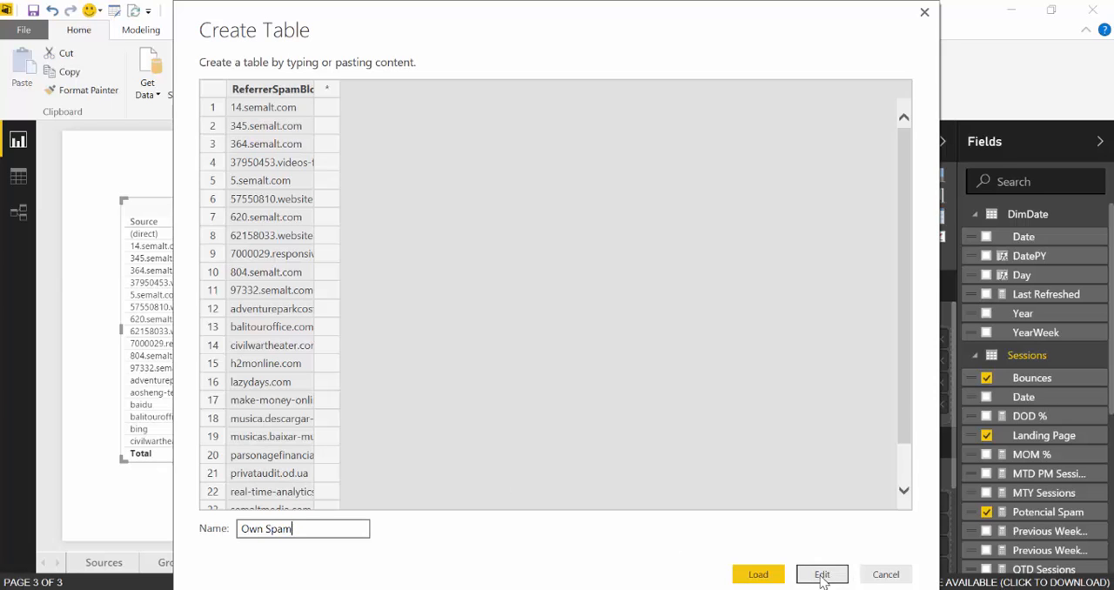
click(758, 574)
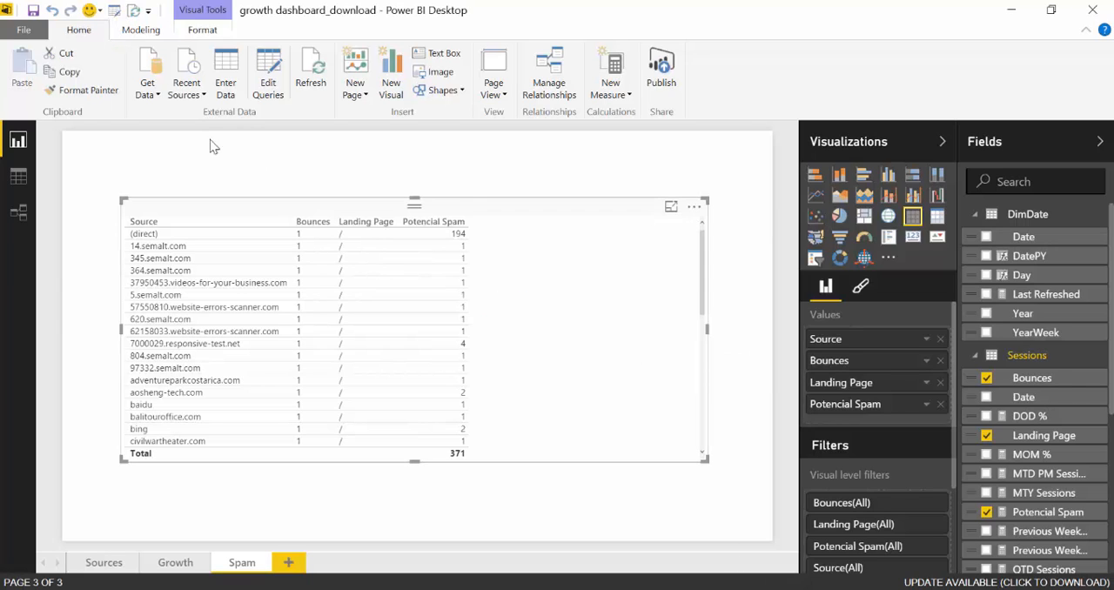
Open the Query Editor, compare the Own Spam and ReferrerSpamBlocker queries, and disable loading of Own Spam, accepting the data loss warning
click(115, 11)
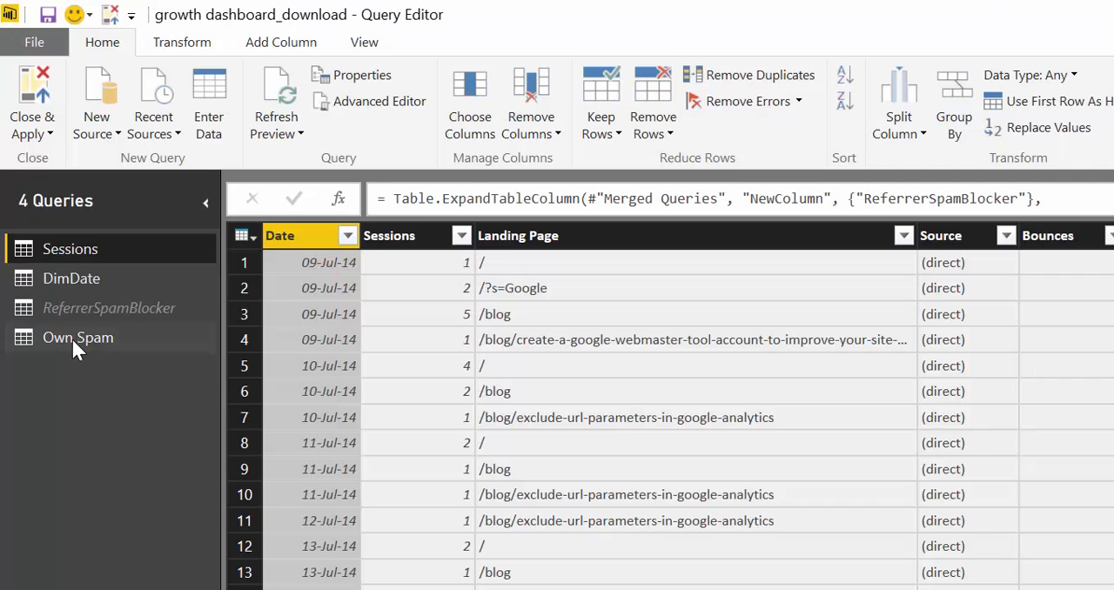
click(74, 341)
click(109, 307)
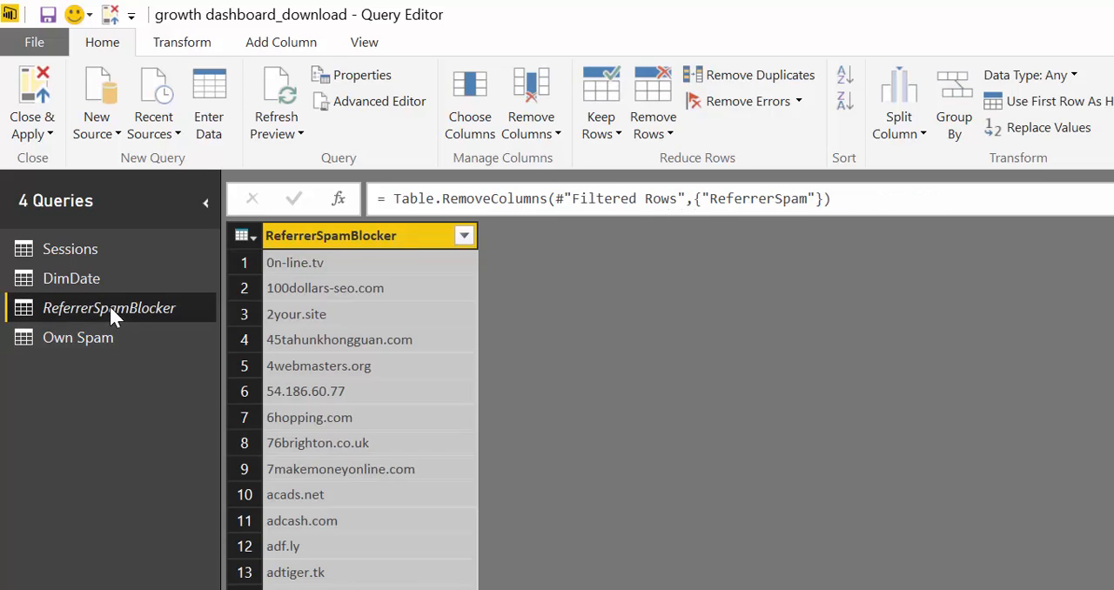
click(95, 340)
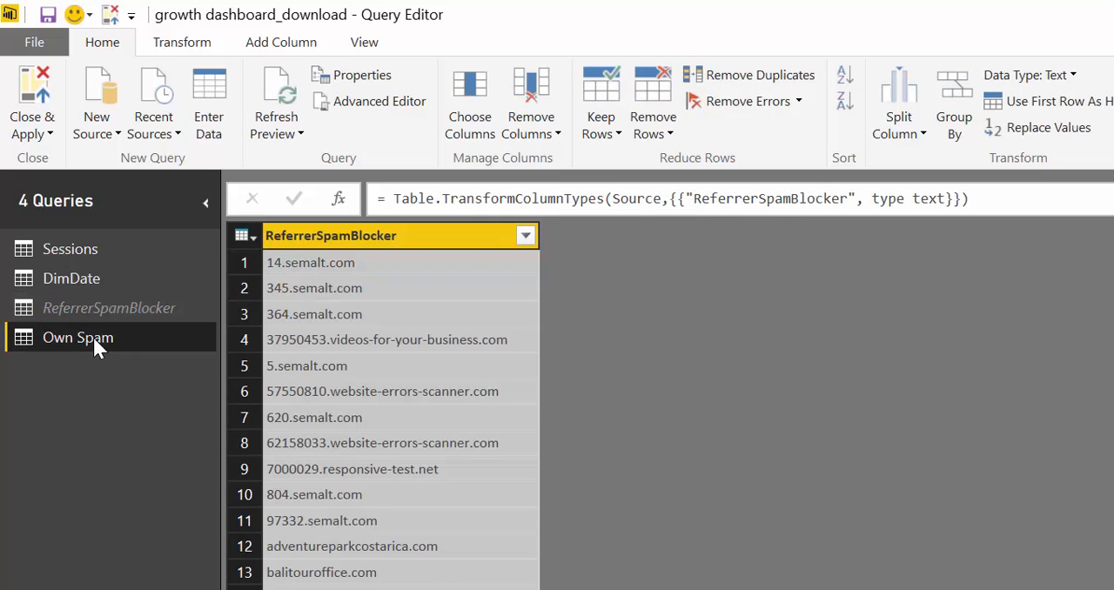
right_click(101, 346)
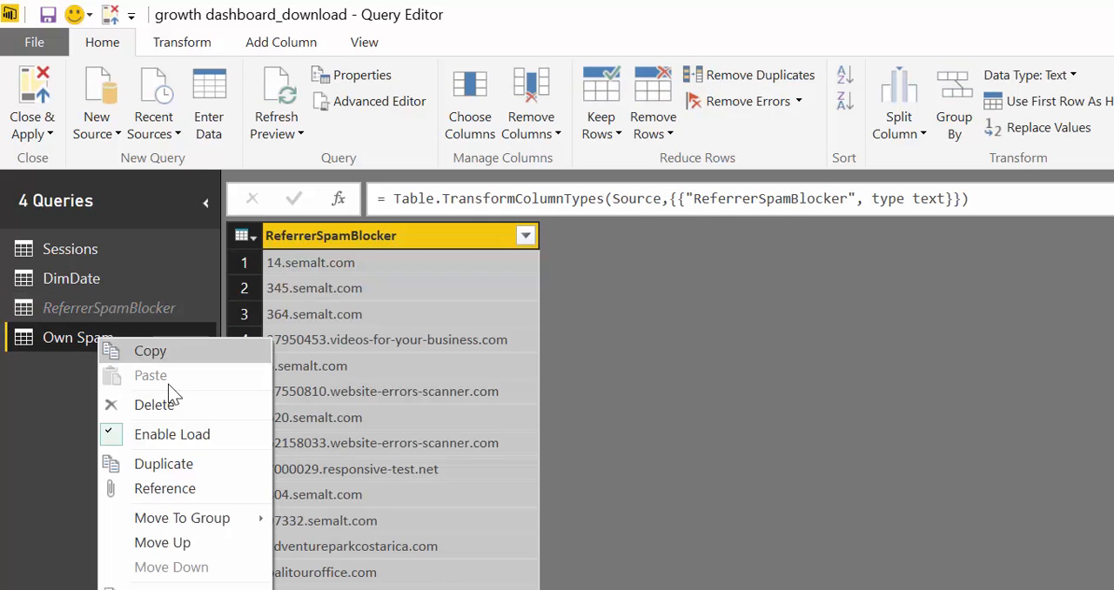
click(193, 435)
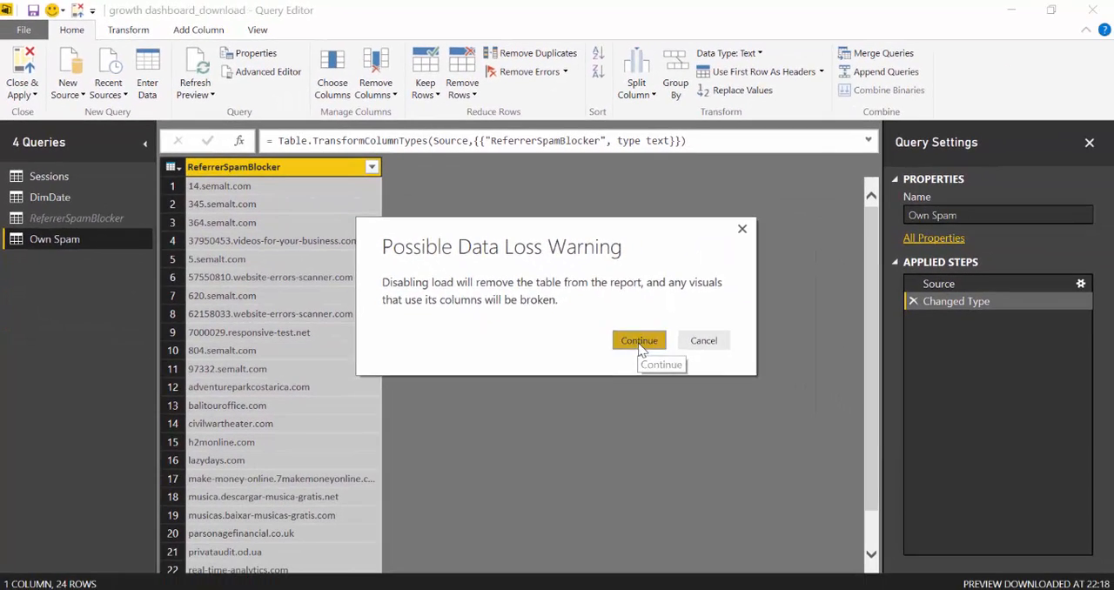
click(902, 480)
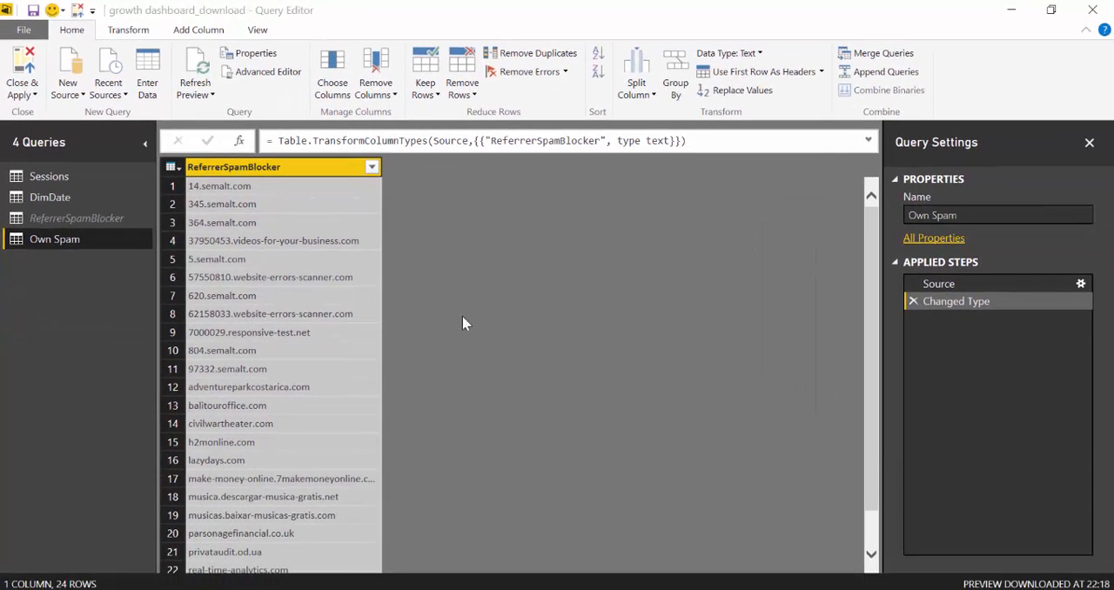
Append the Own Spam table to the ReferrerSpamBlocker query as a two-table append
click(80, 219)
click(66, 237)
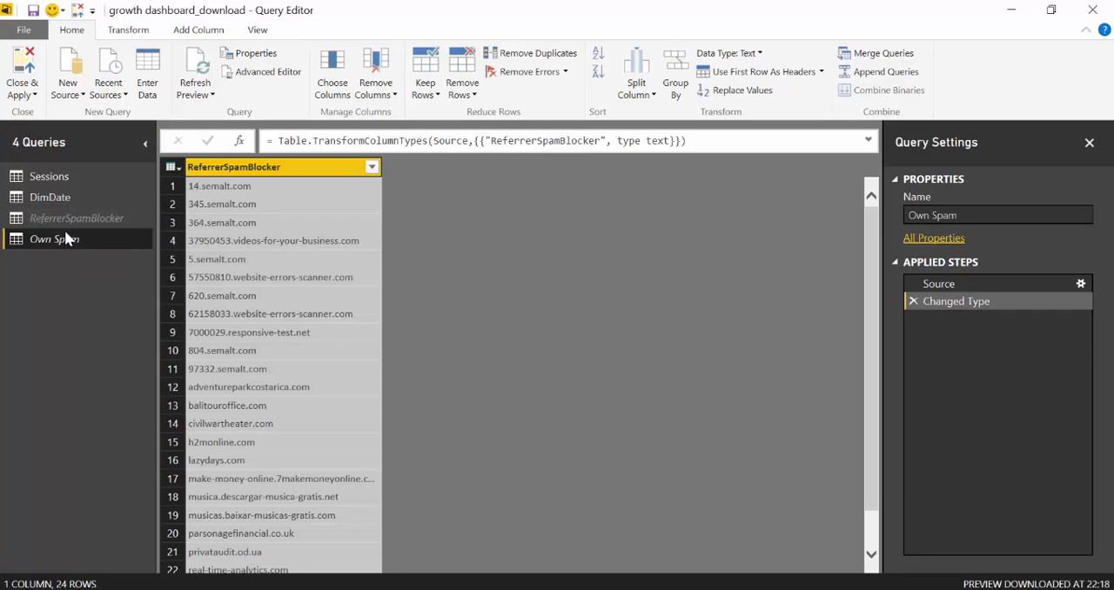
click(70, 222)
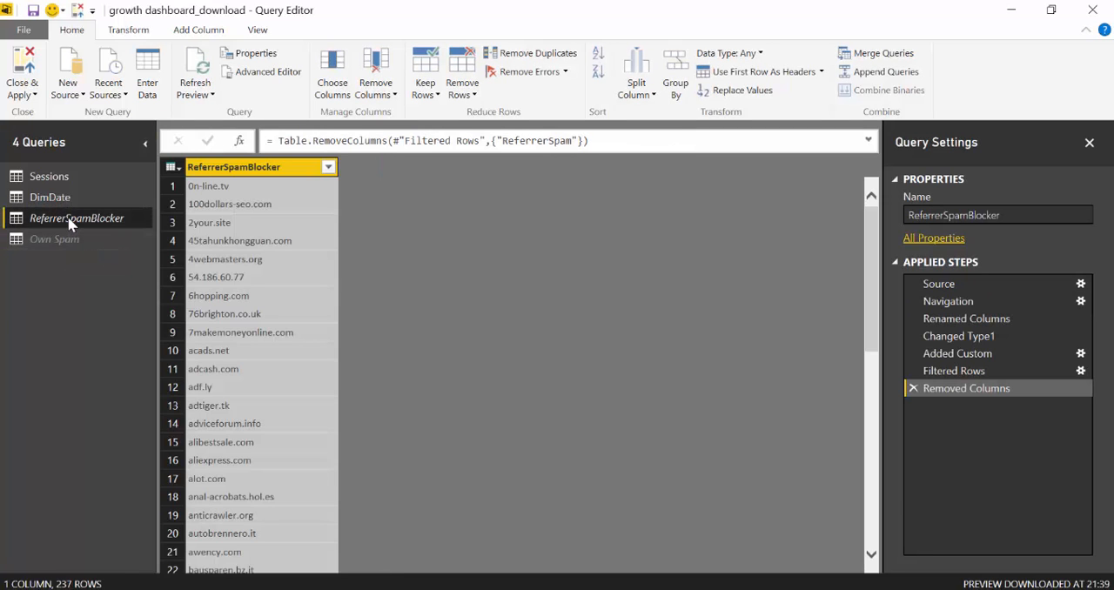
click(883, 76)
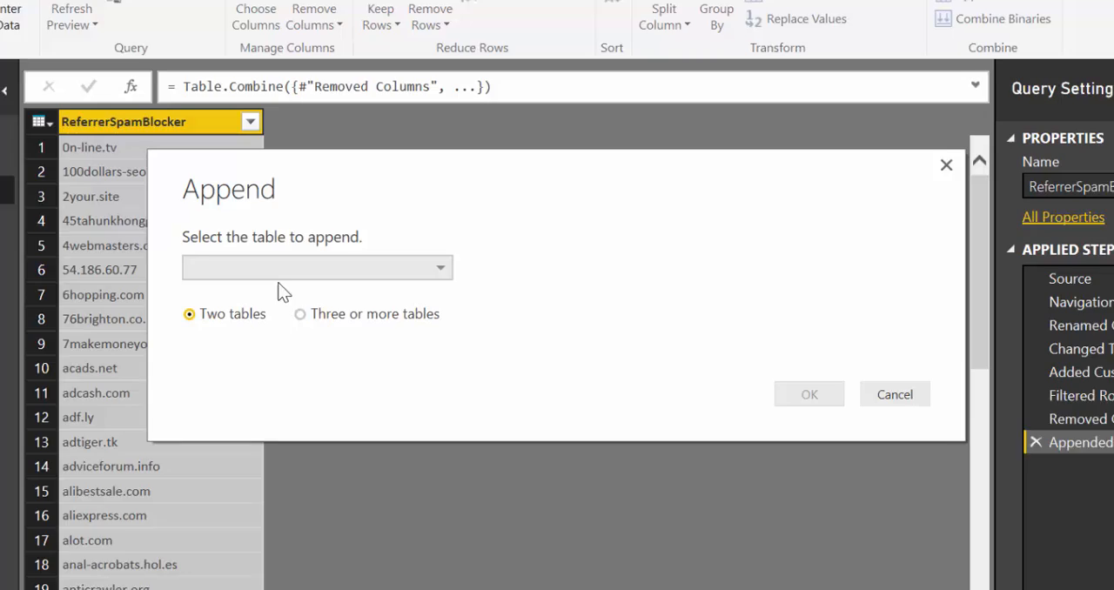
click(357, 276)
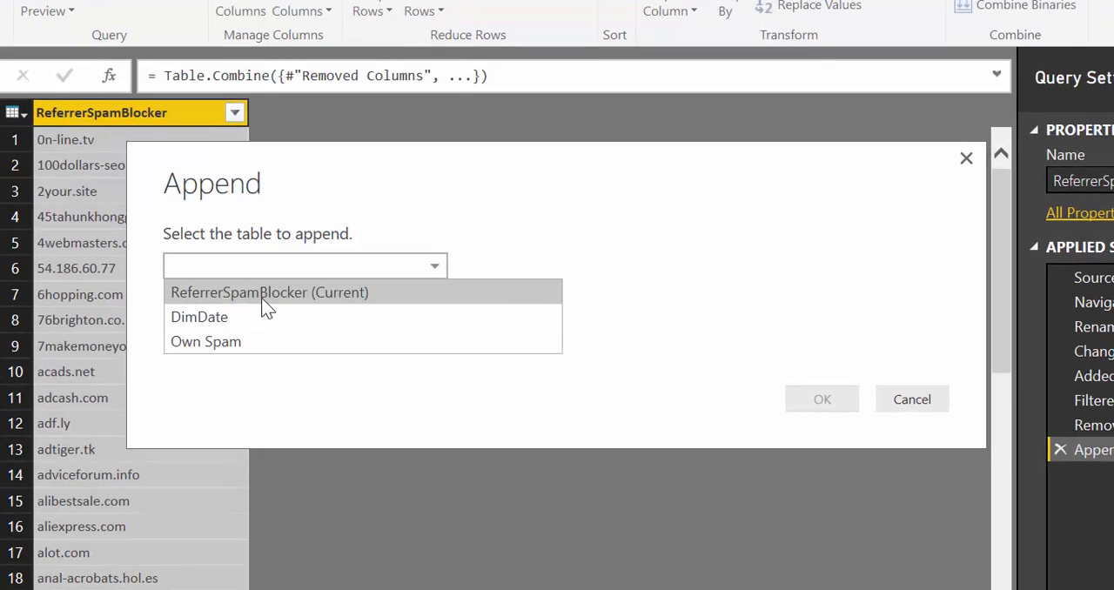
click(261, 342)
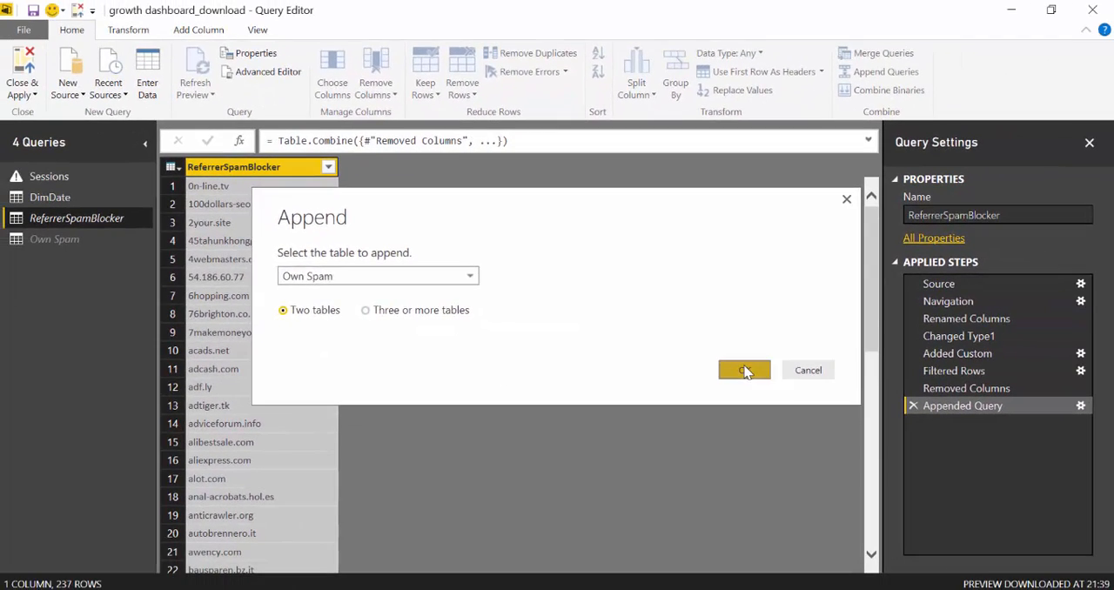
click(813, 396)
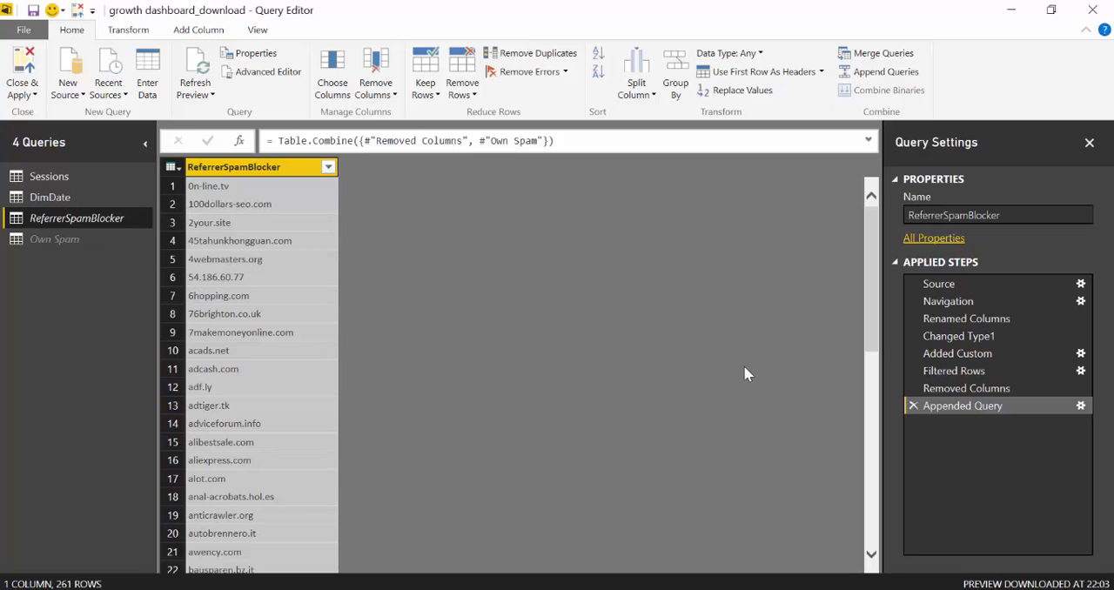
Check the appended rows, remove duplicates from the ReferrerSpamBlocker column, and close the Query Editor applying the changes
scroll(560, 368, down, 20)
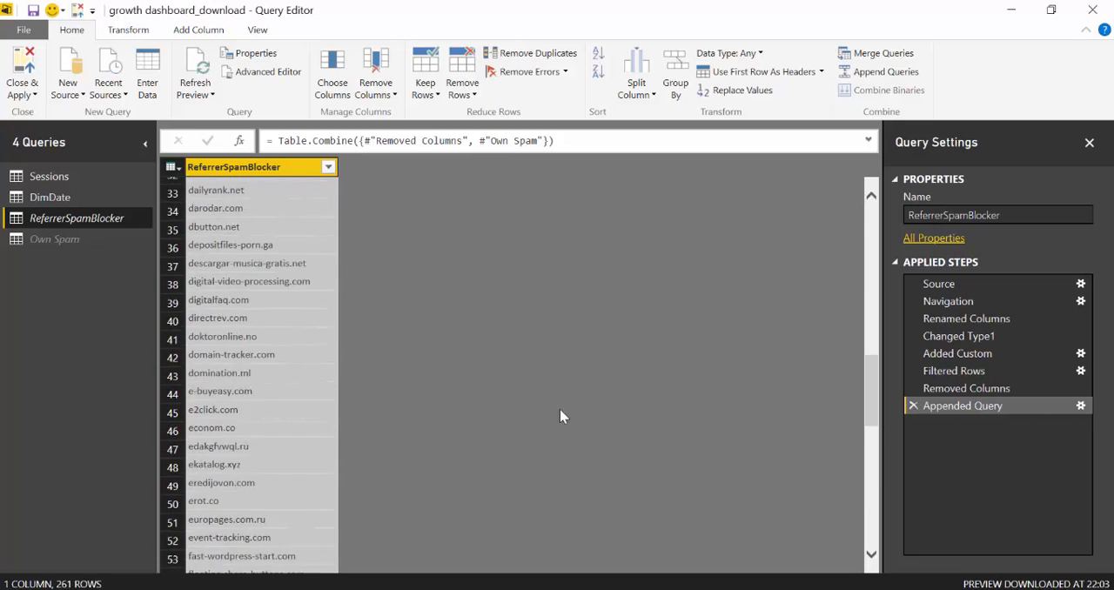
scroll(266, 481, down, 20)
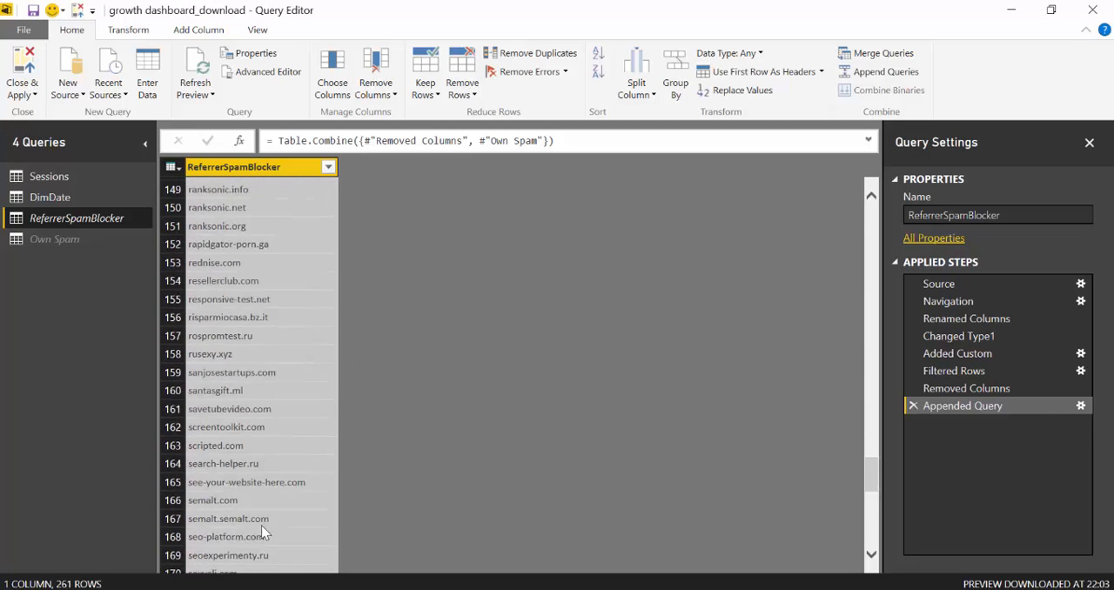
scroll(266, 513, down, 9)
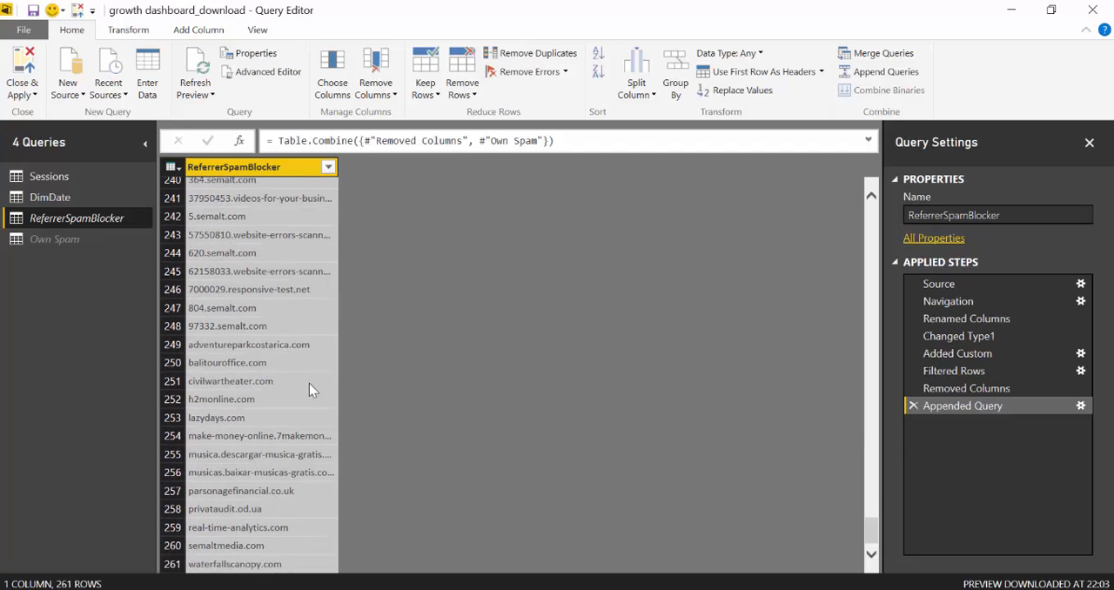
scroll(272, 296, up, 9)
scroll(271, 249, up, 10)
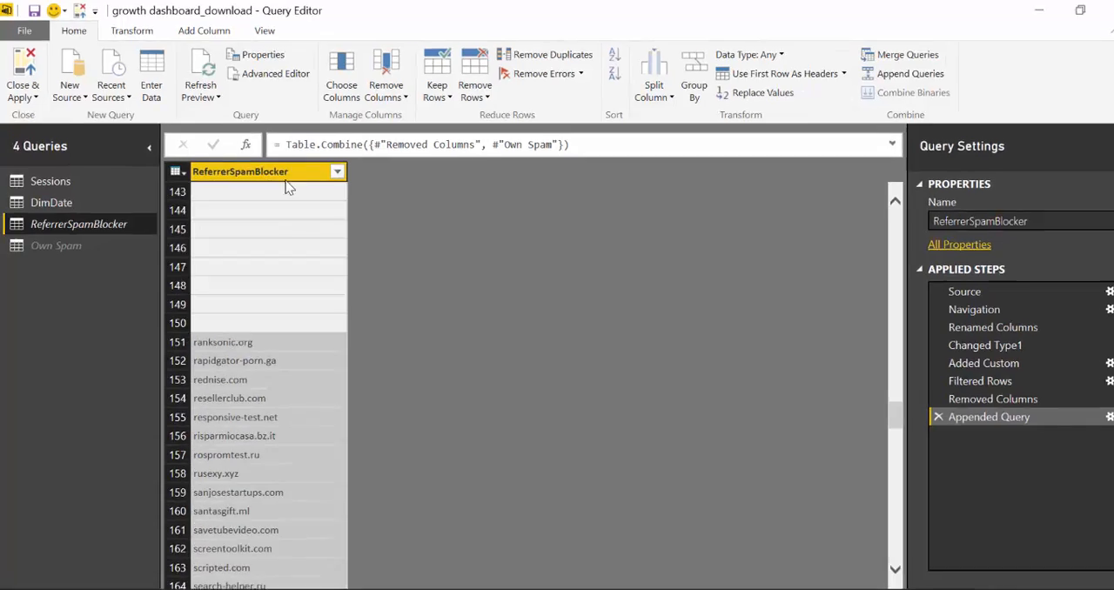
click(280, 167)
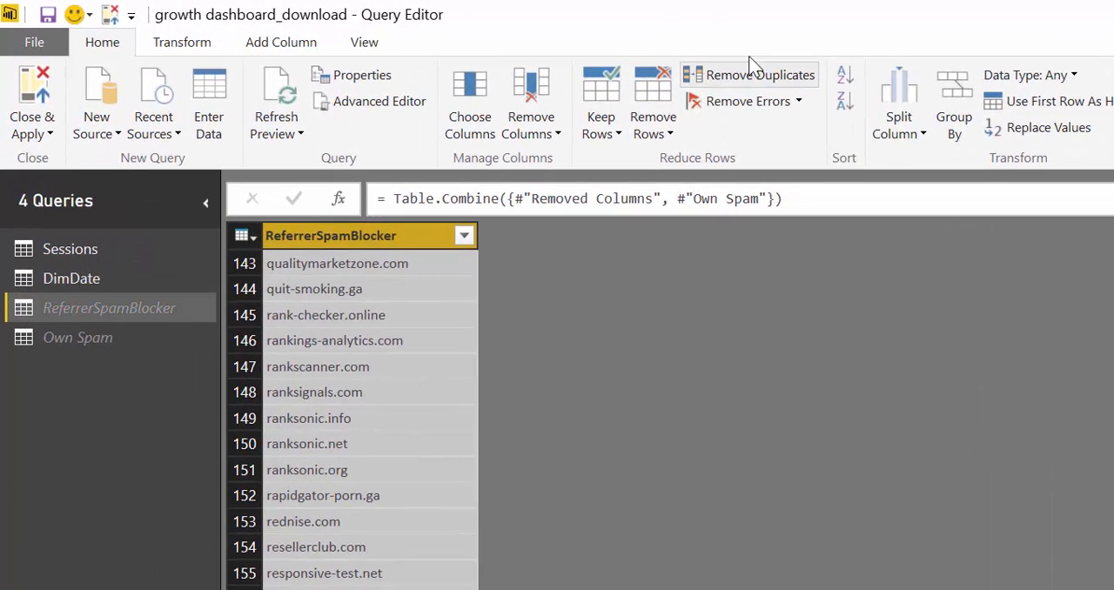
click(761, 76)
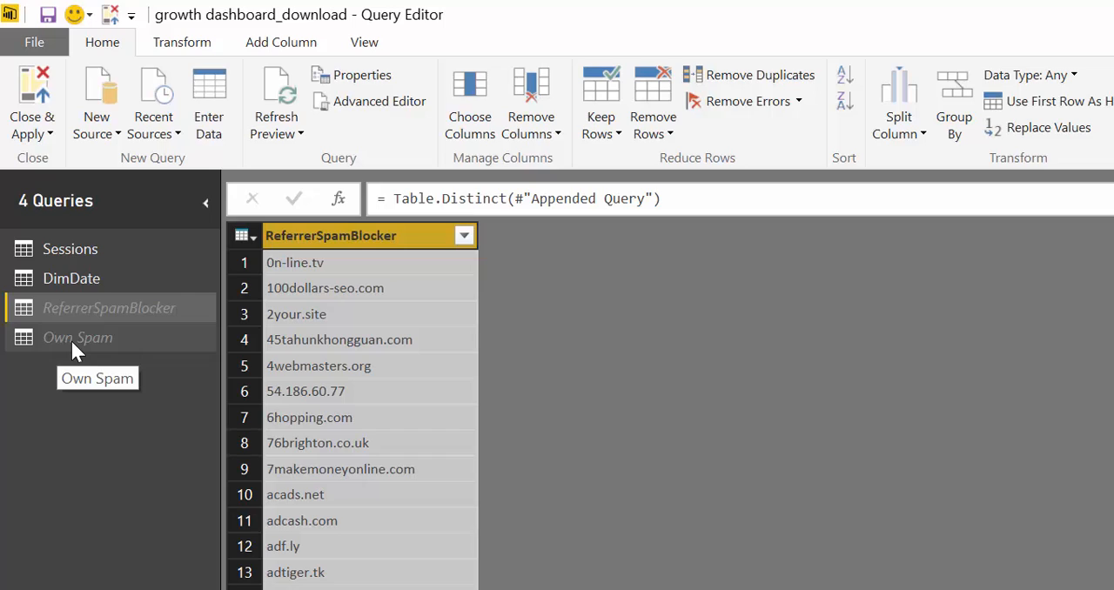
click(29, 94)
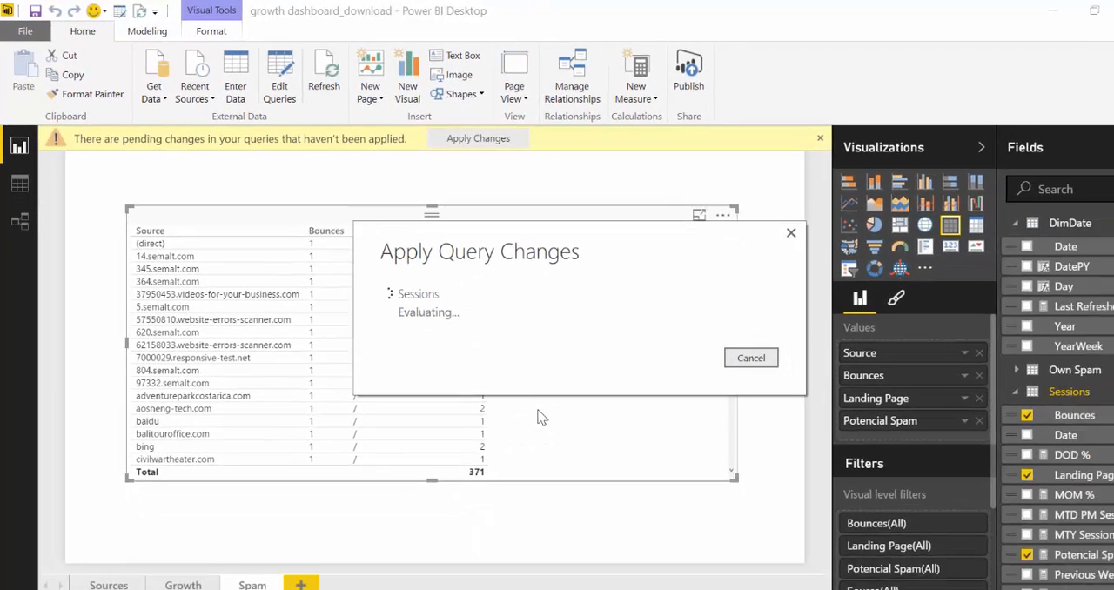
Review the sources remaining in the Spam page's table and look over the session figures on the Growth page
scroll(520, 396, down, 1)
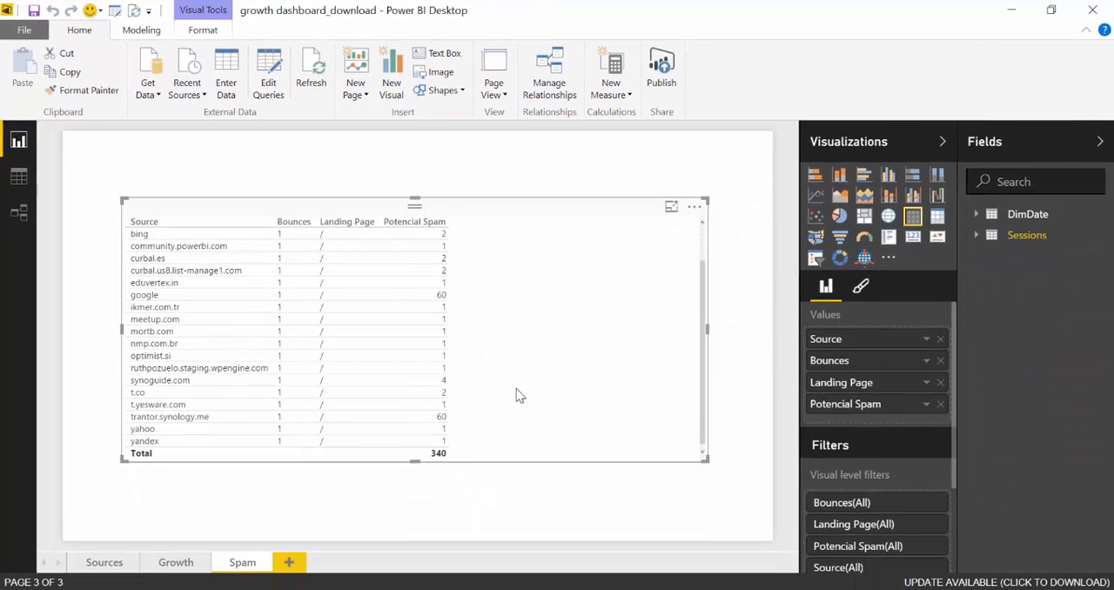
scroll(518, 393, up, 1)
scroll(518, 390, down, 1)
scroll(522, 386, up, 1)
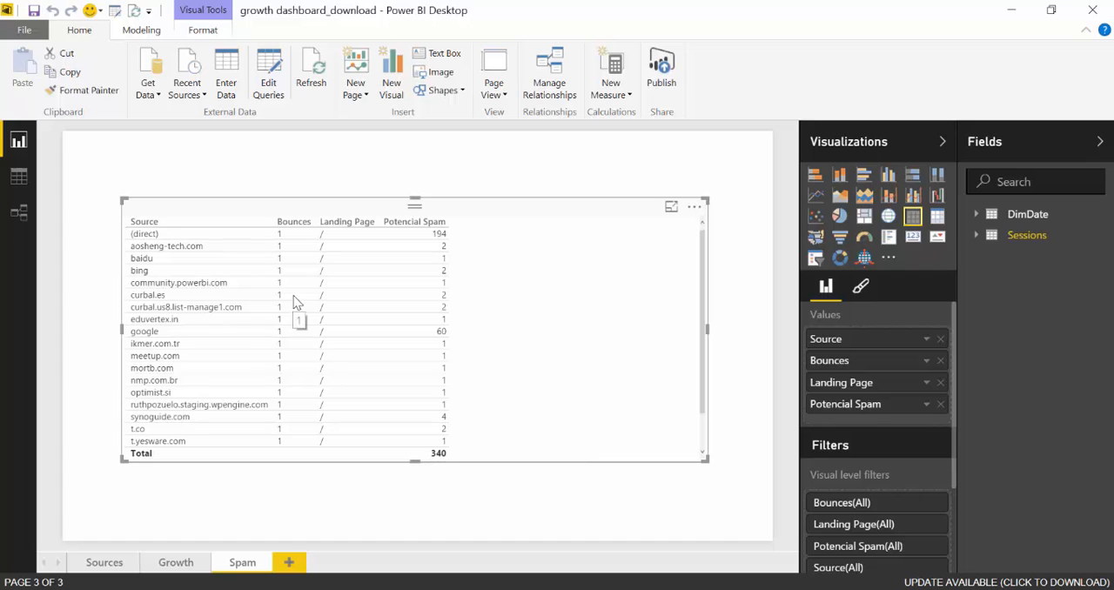
click(21, 183)
click(19, 139)
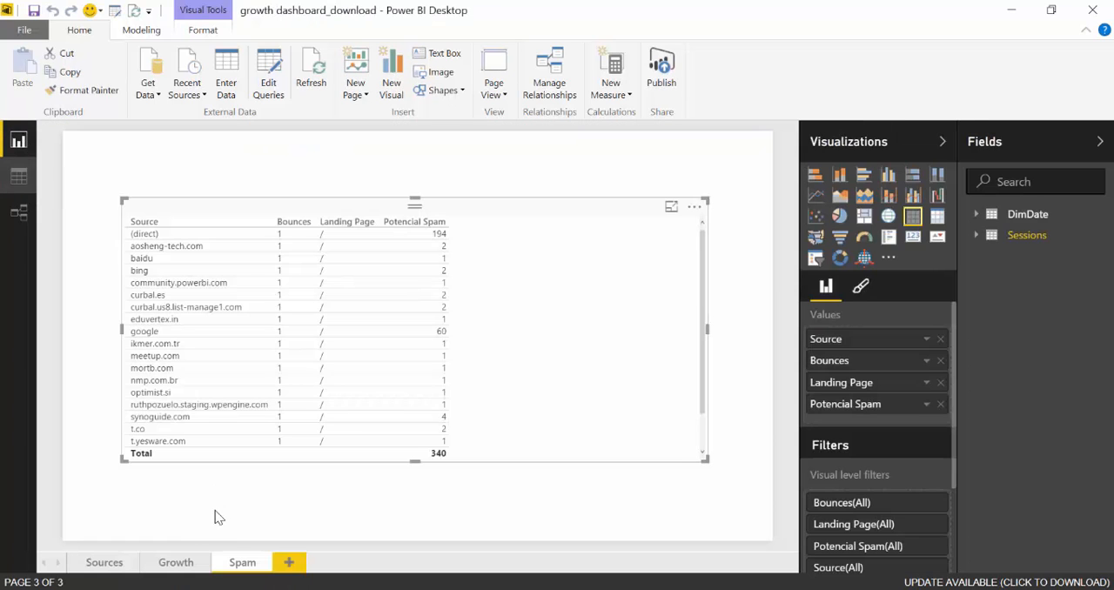
click(176, 562)
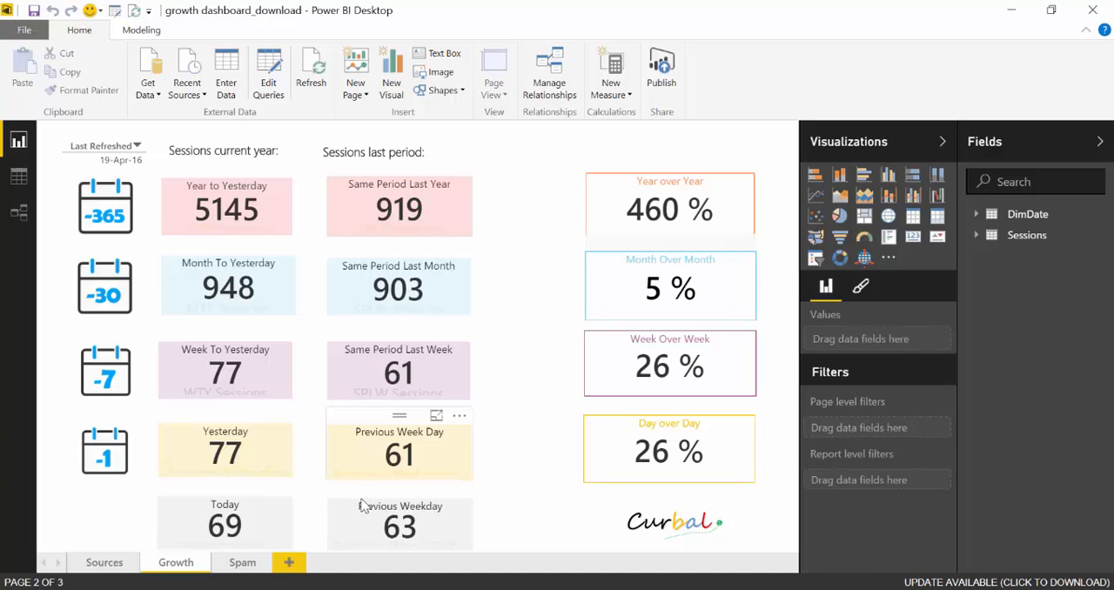
click(243, 564)
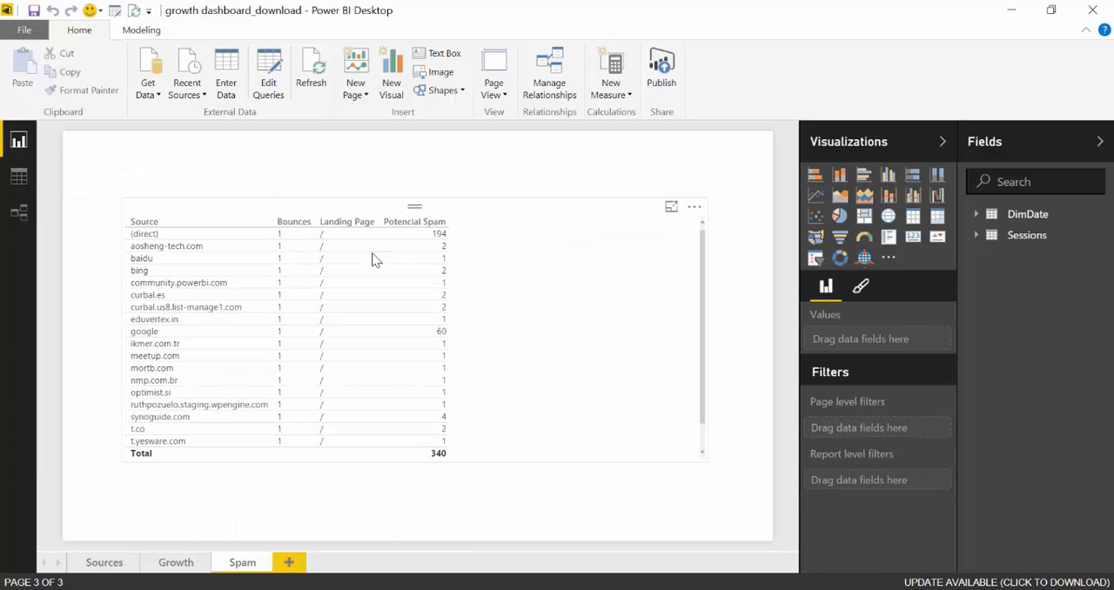
Remove Bounces and Landing Page from the Spam page's table and shrink the visual to fit its two remaining columns
click(532, 317)
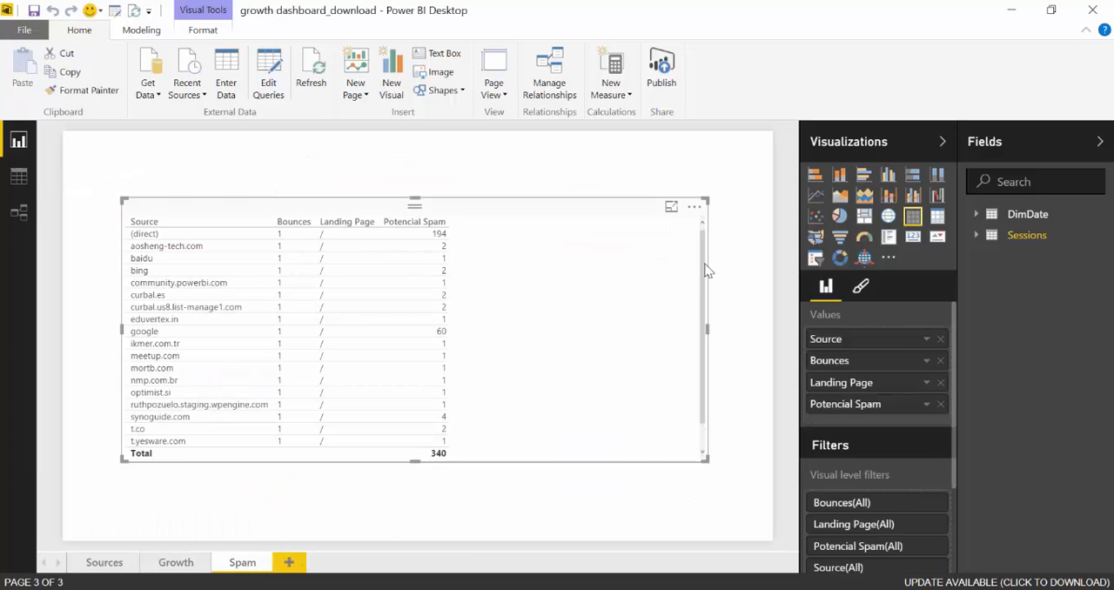
click(941, 364)
click(941, 364)
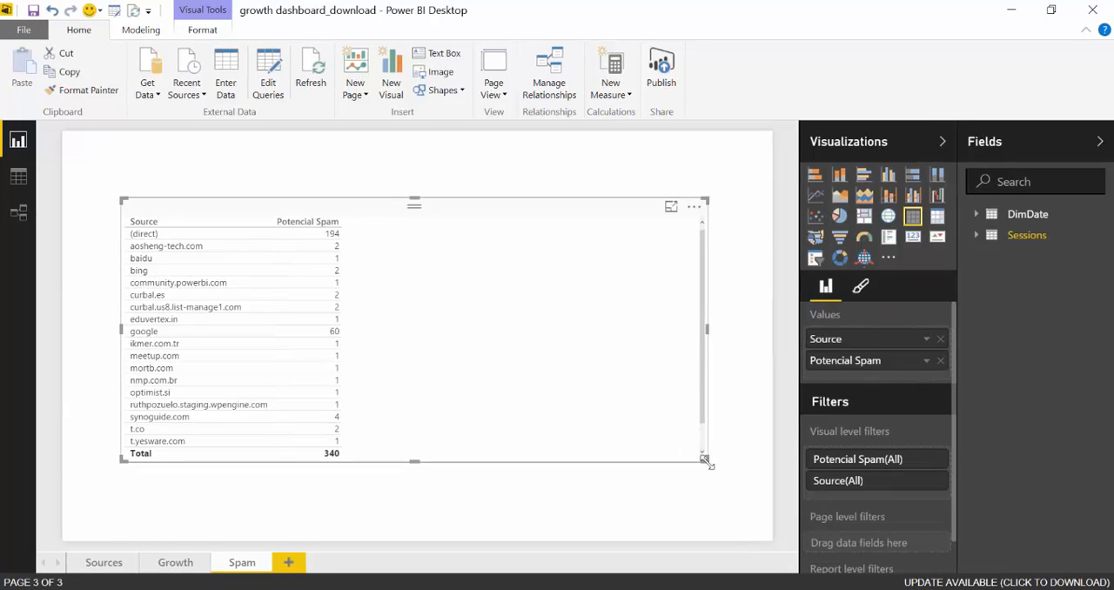
drag(707, 460, 363, 427)
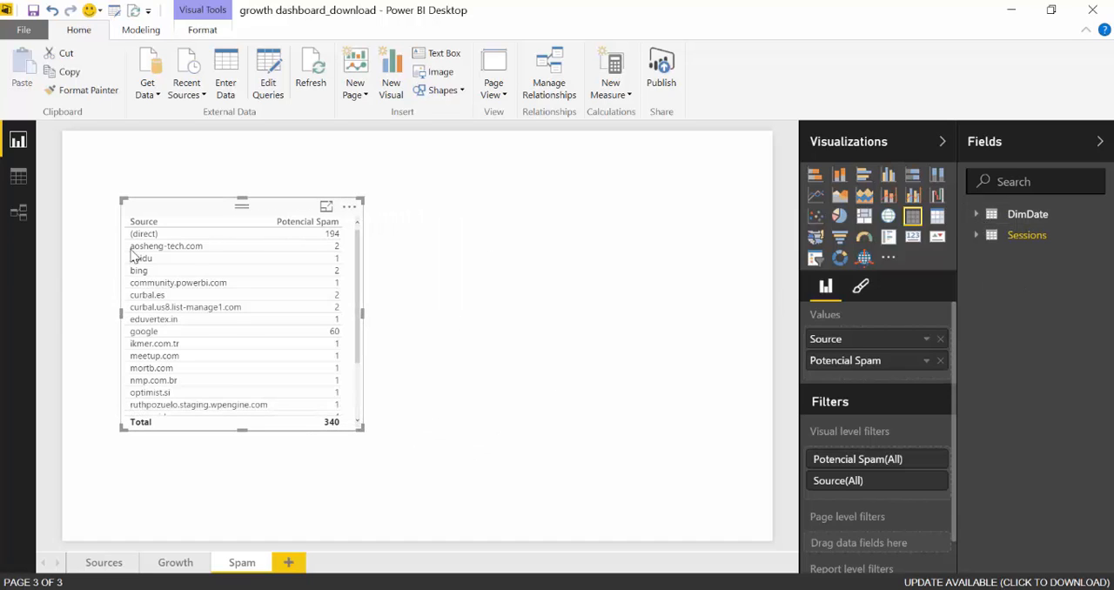
Add a YearWeek visual from DimDate beside the source table and filter the whole page to Year 2016
click(977, 215)
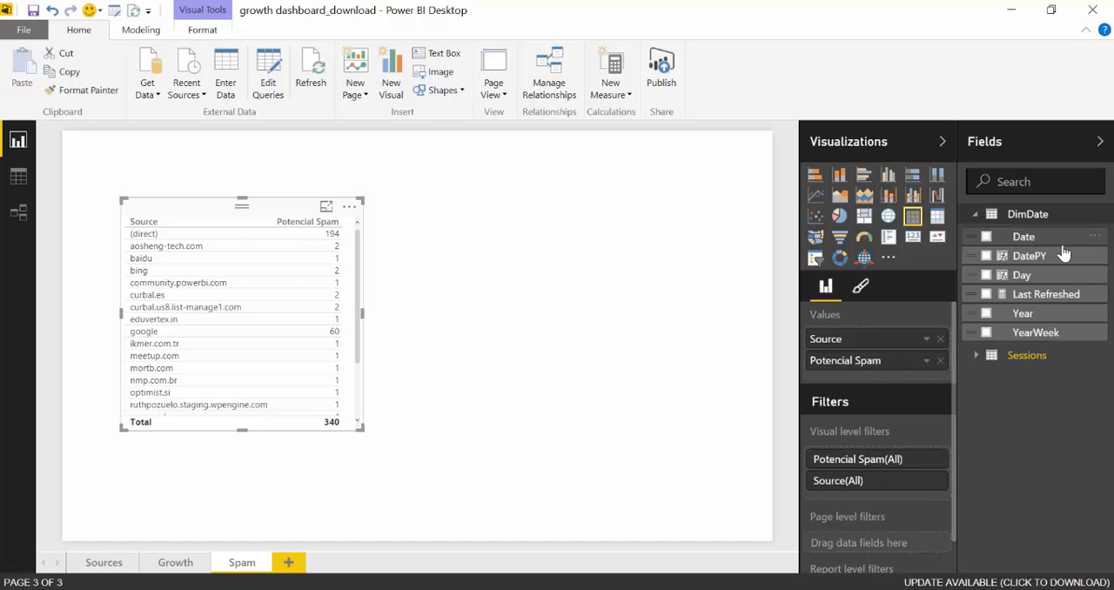
drag(1037, 333, 569, 246)
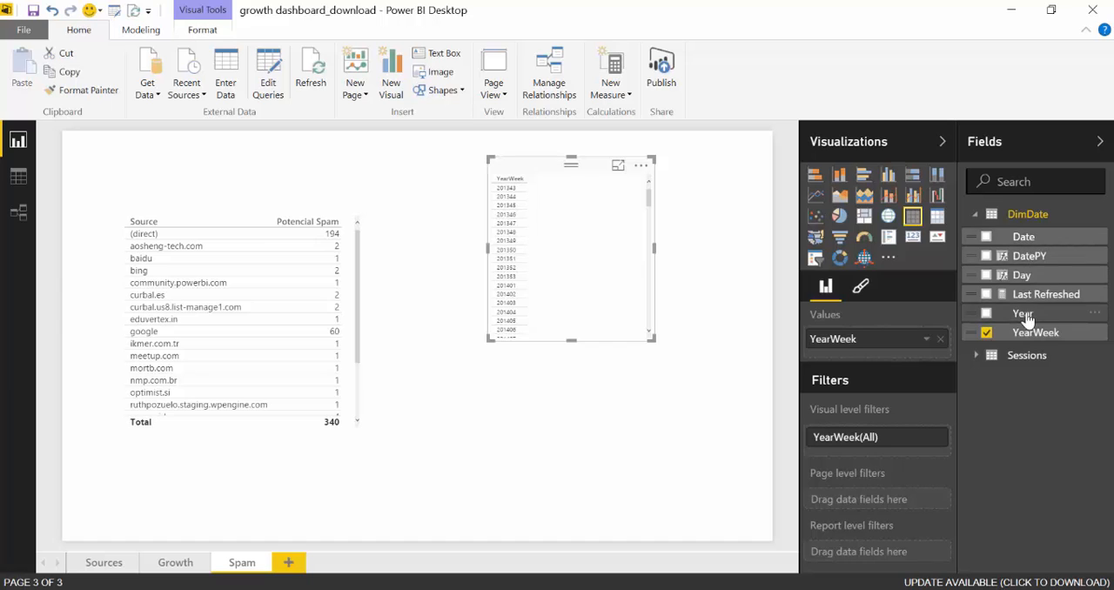
drag(1027, 320, 853, 480)
click(911, 503)
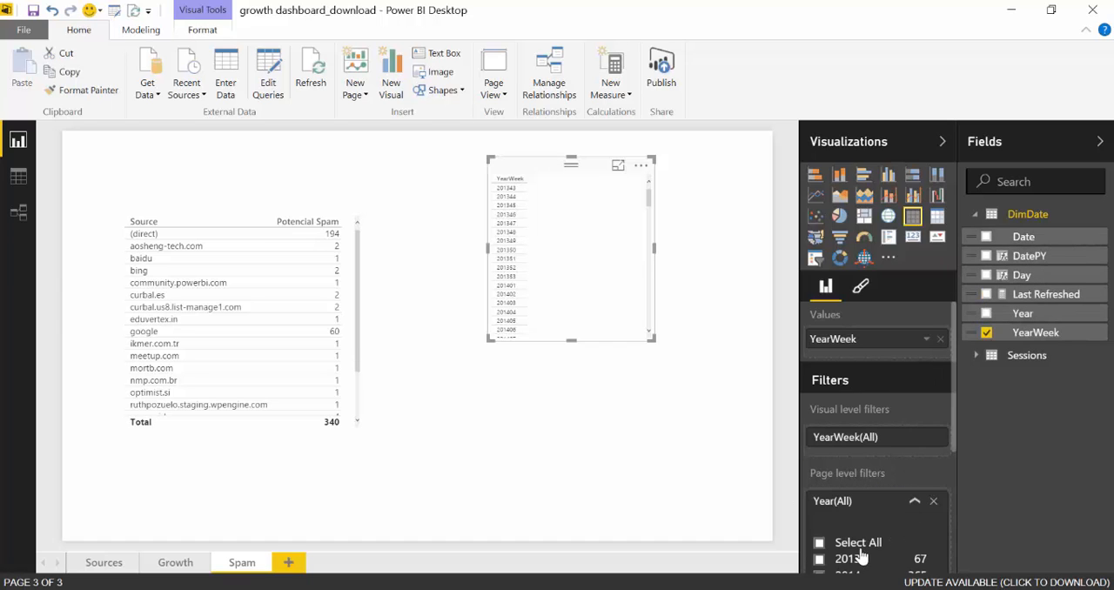
scroll(857, 540, down, 3)
click(819, 392)
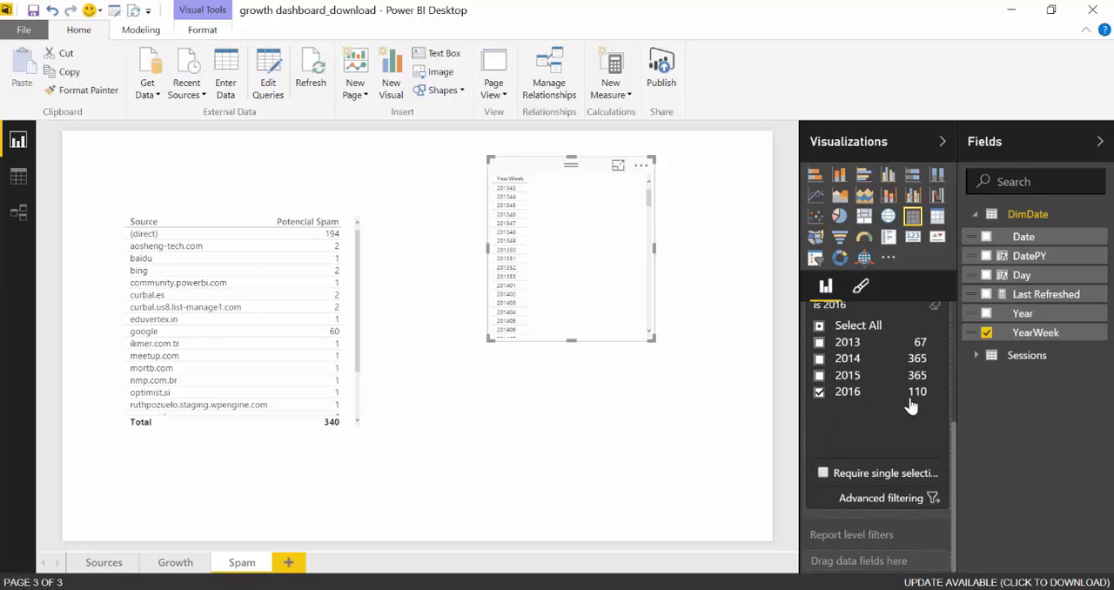
Collapse the page's Year filter and look through the fields and measures available in the Sessions table
scroll(918, 409, up, 3)
click(914, 503)
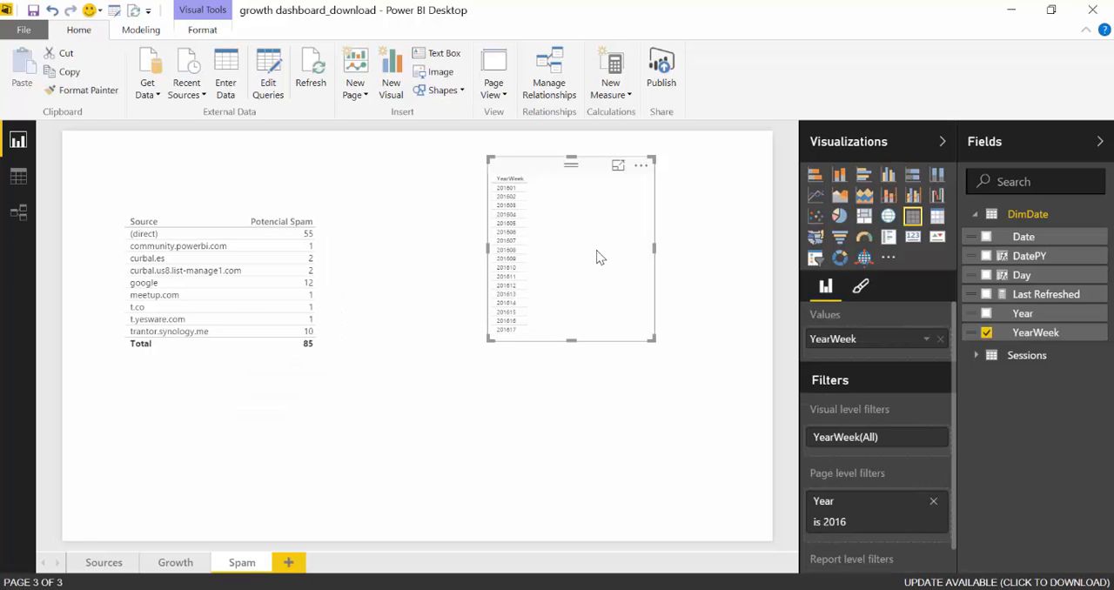
click(989, 218)
click(976, 235)
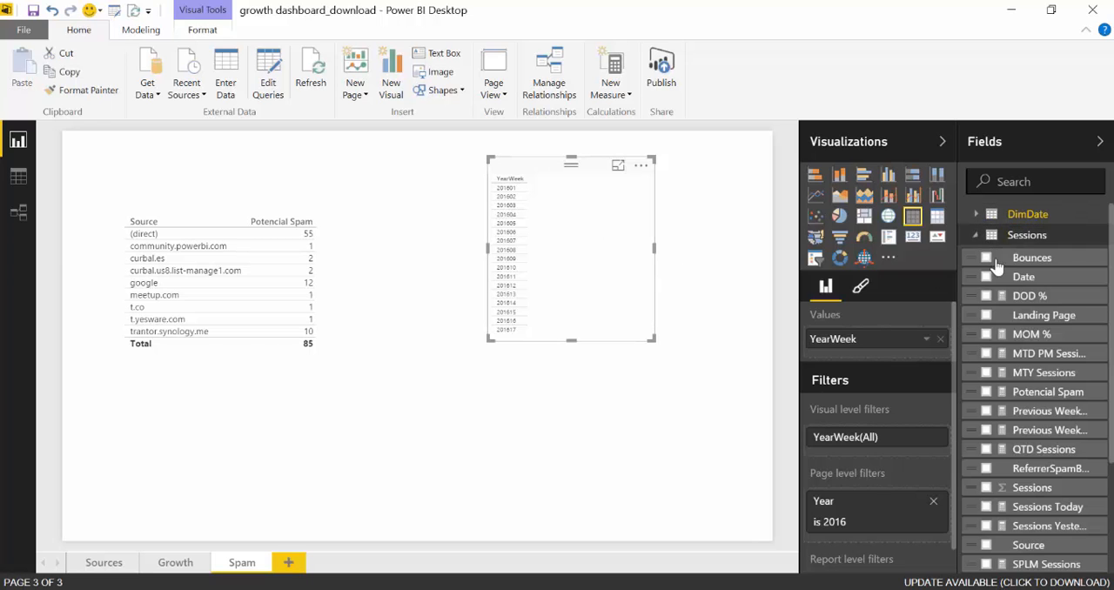
scroll(1072, 478, down, 2)
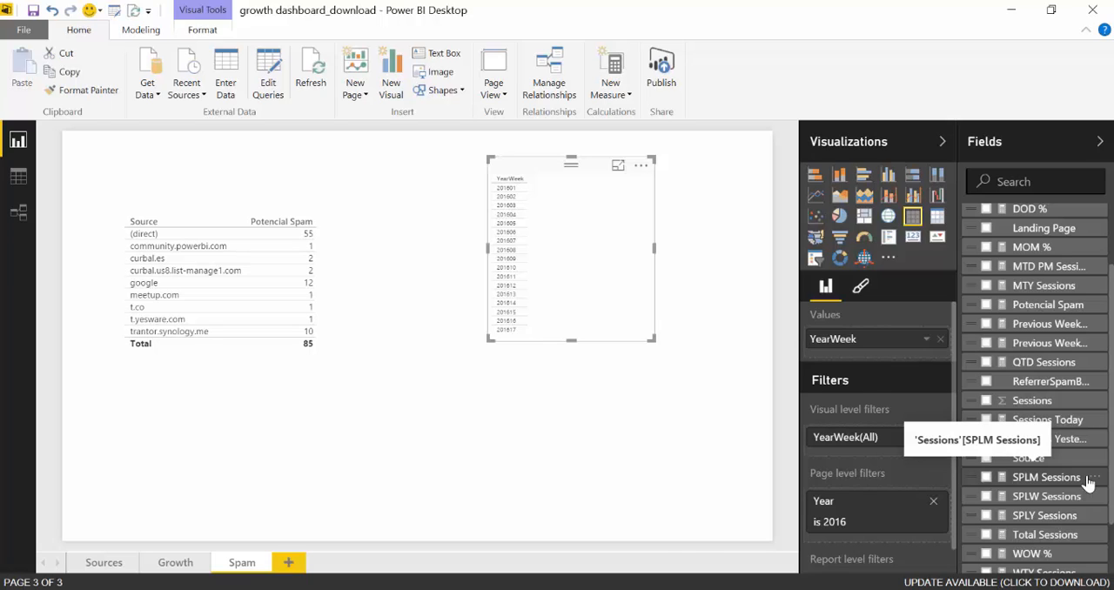
drag(1111, 477, 1111, 465)
click(611, 485)
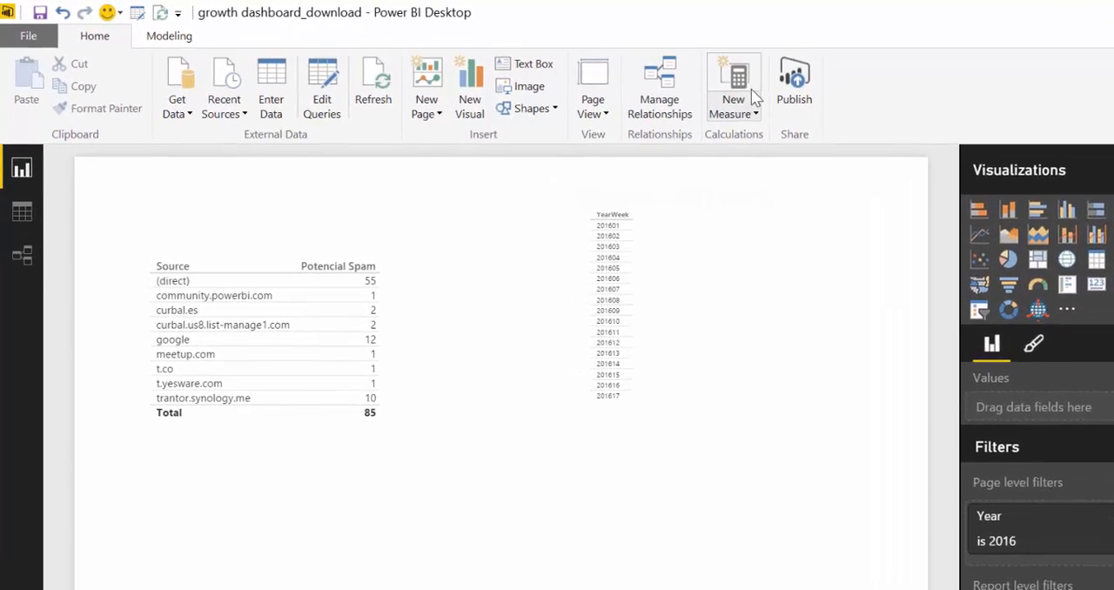
Start a new measure named Spam that sums the Sessions[Sessions] column
click(611, 74)
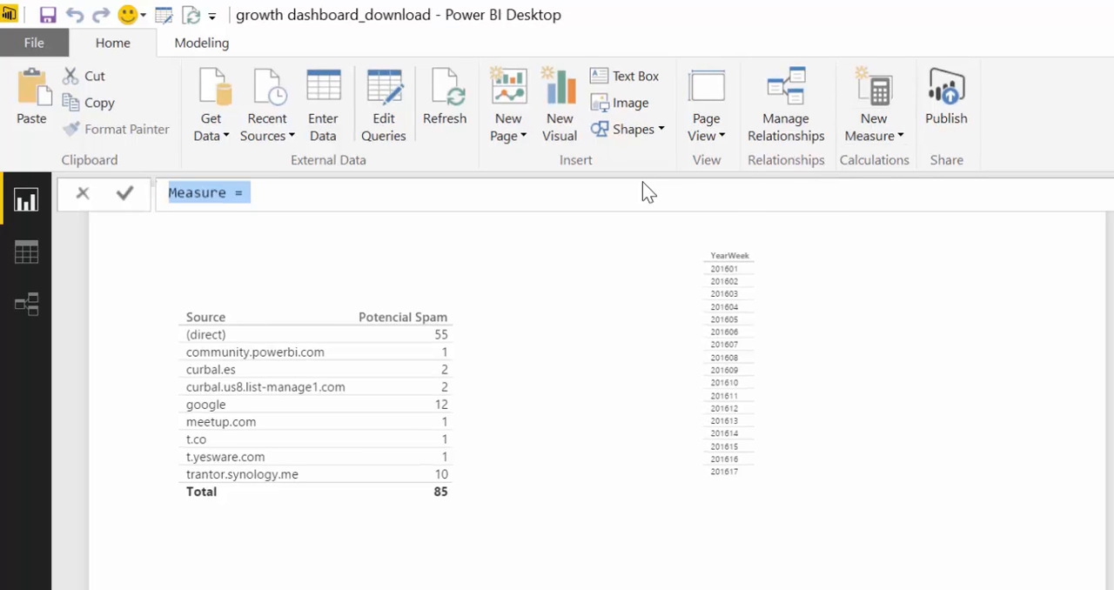
text(Spam=)
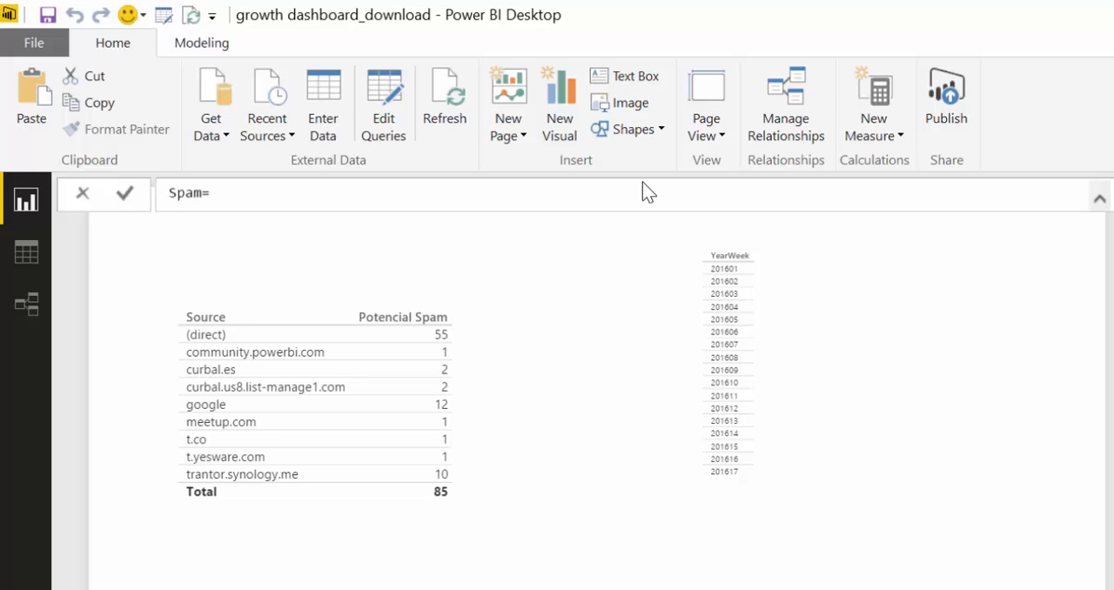
text(SUM()
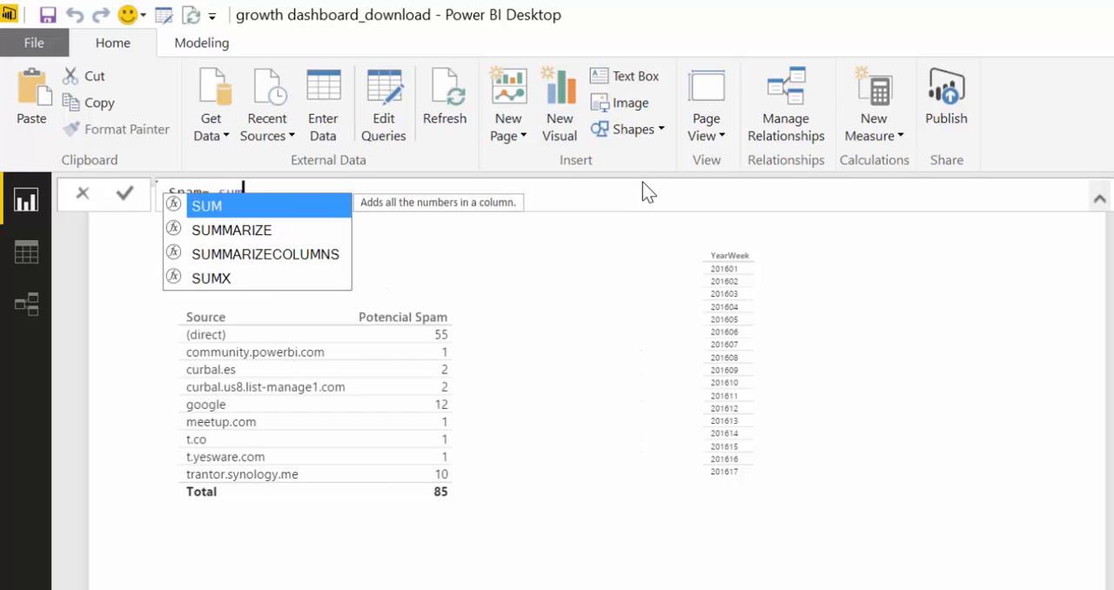
text(ses)
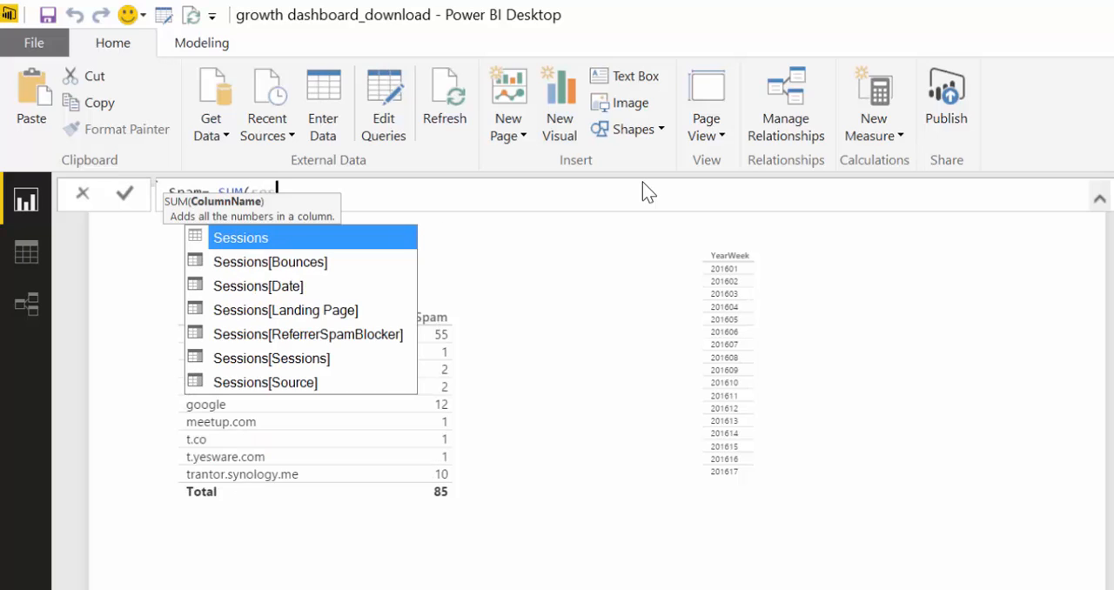
key(Down)
key(Down)
key(Down)
key(Down)
key(Down)
key(Tab)
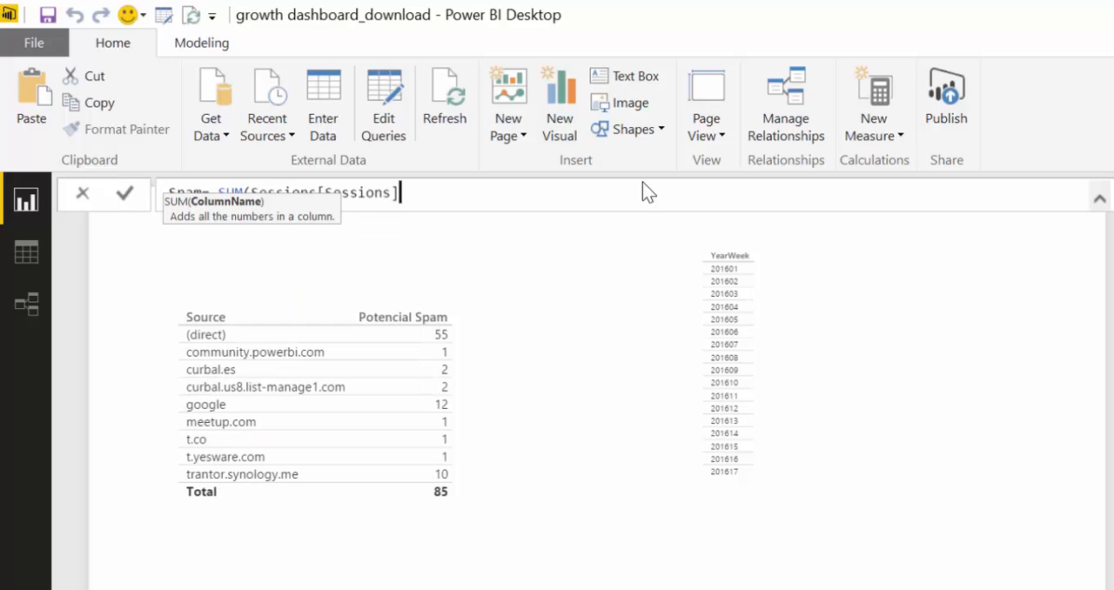
text())
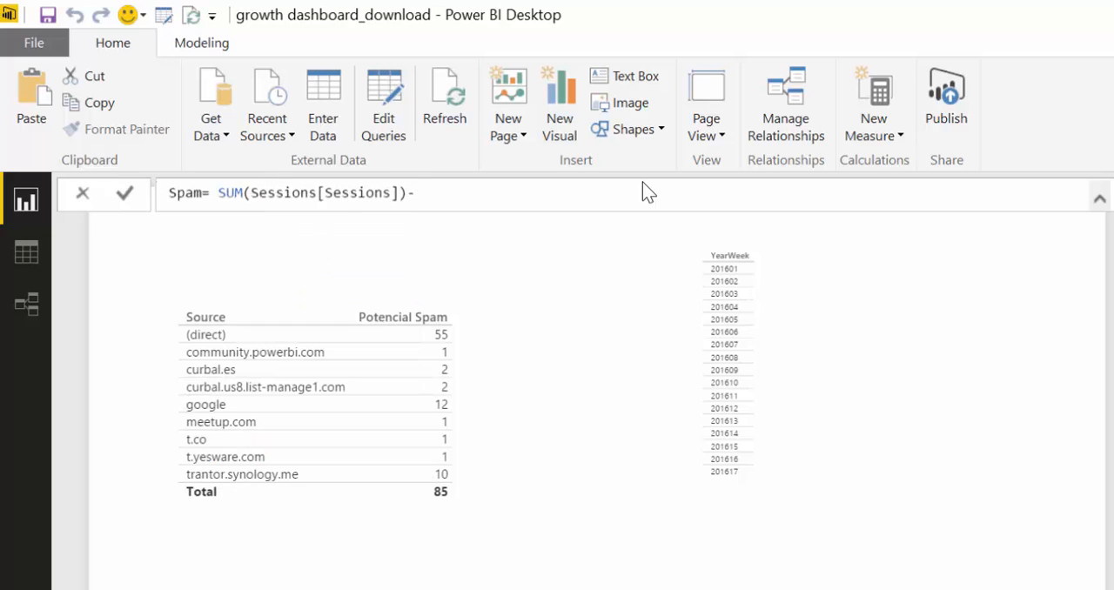
text(-[to)
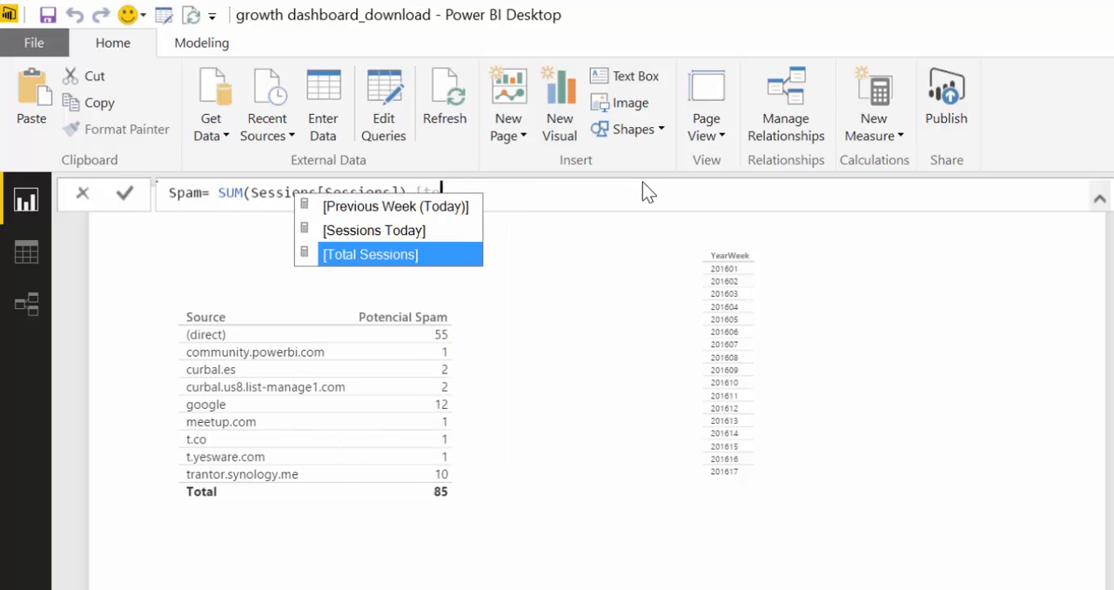
Subtract [Total Sessions] from the sum in the Spam measure and commit the formula
key(Tab)
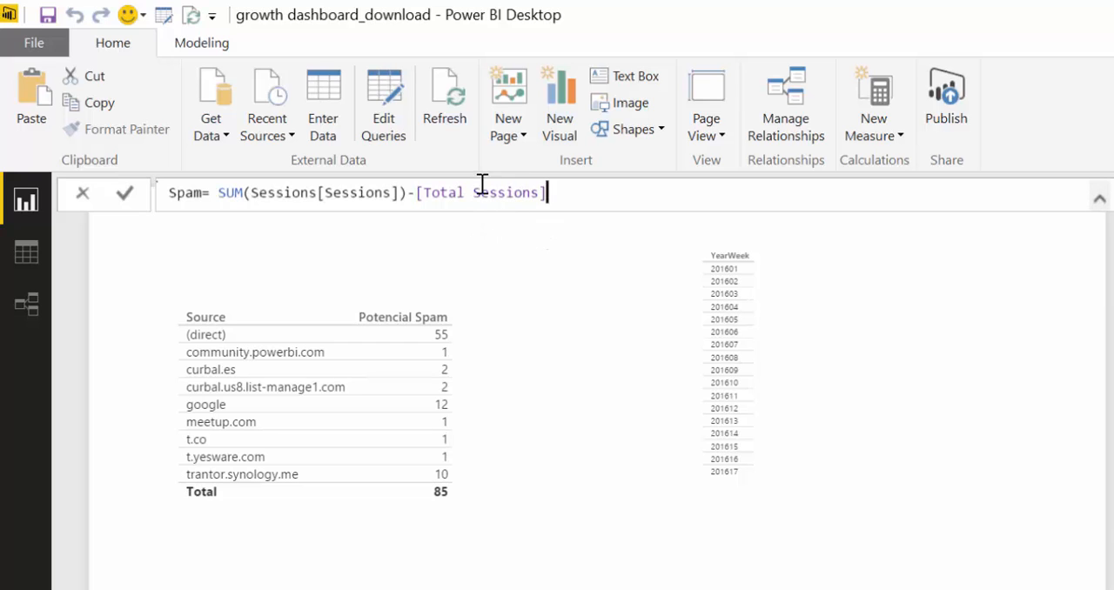
click(388, 585)
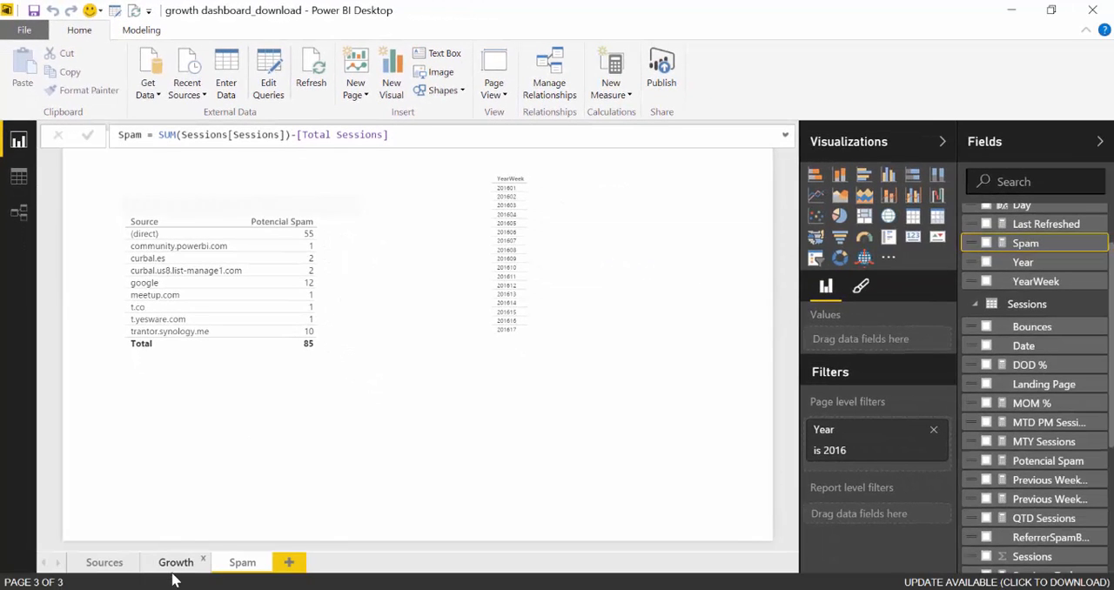
click(396, 218)
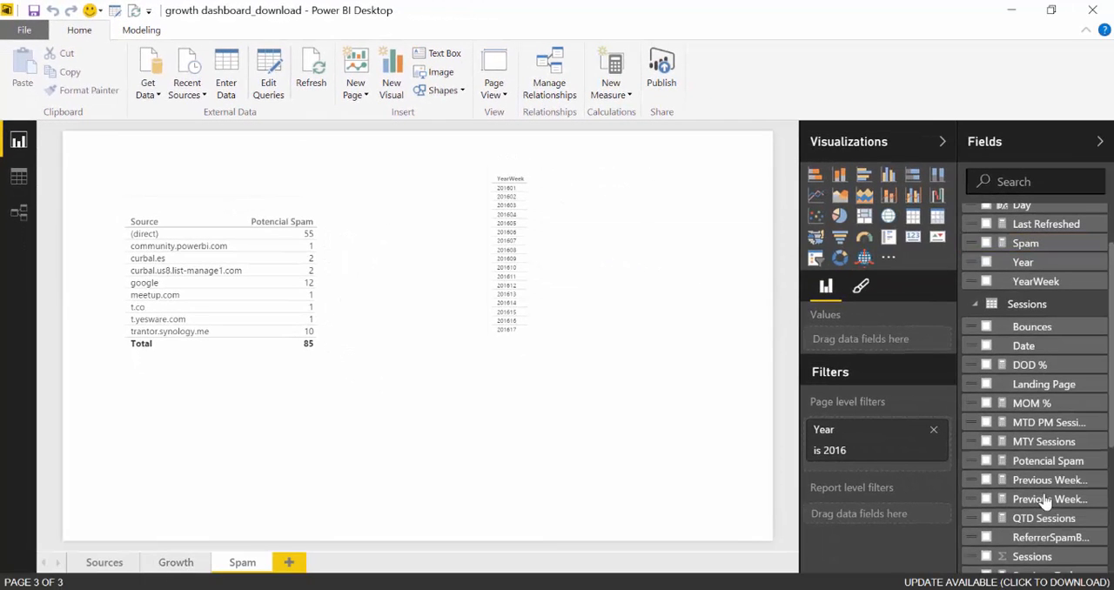
Change the Spam measure's home table from DimDate to Sessions
scroll(1036, 318, up, 2)
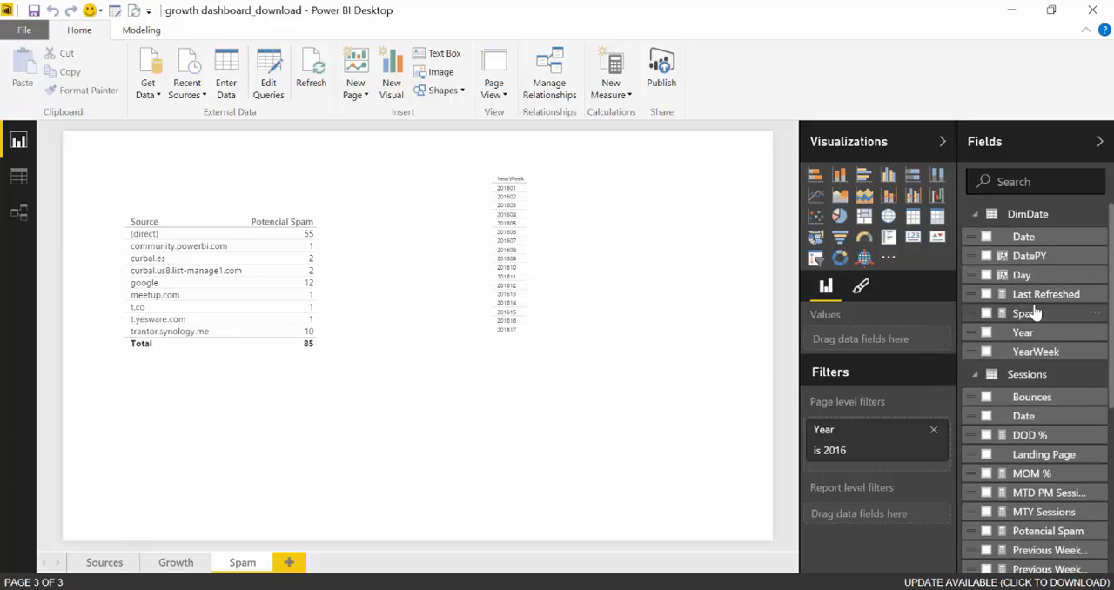
click(1032, 315)
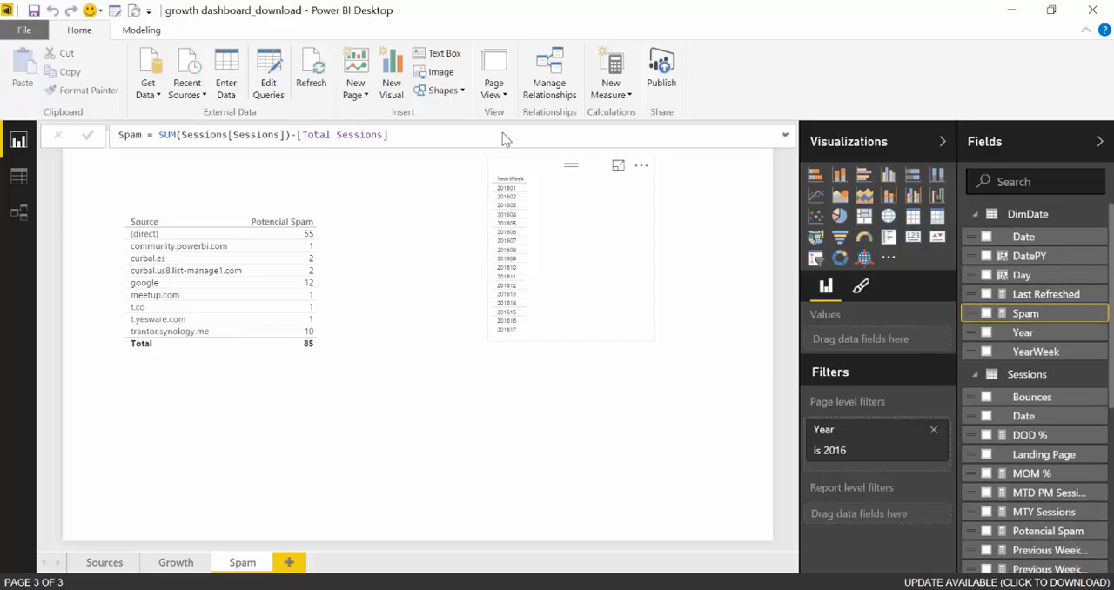
click(131, 30)
click(436, 54)
click(446, 100)
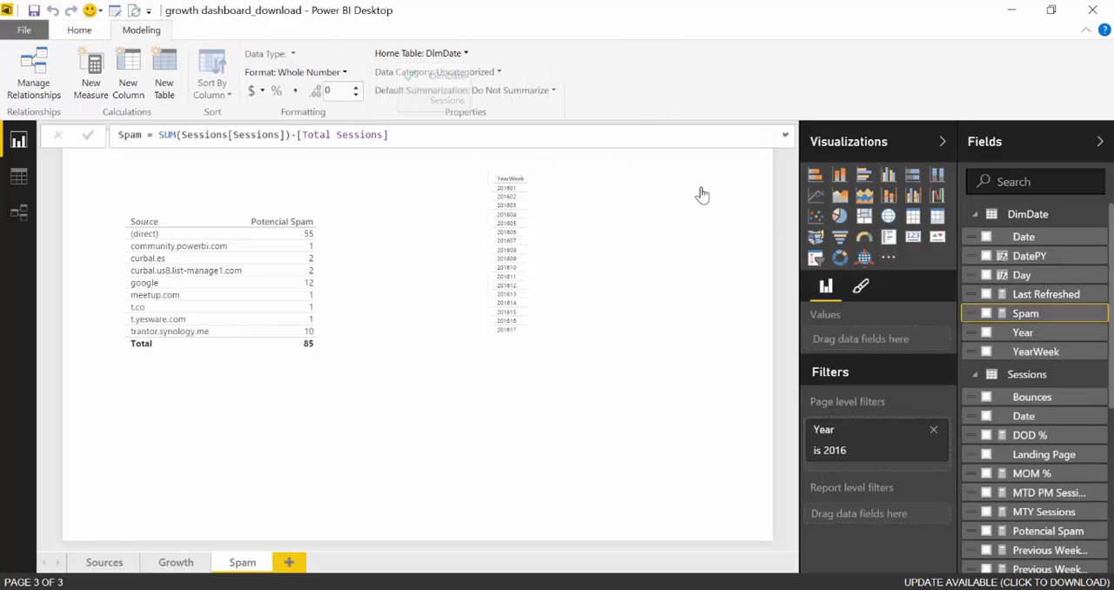
Add the Spam measure to the YearWeek visual and turn it into a wide, short stacked column chart
scroll(1042, 444, down, 4)
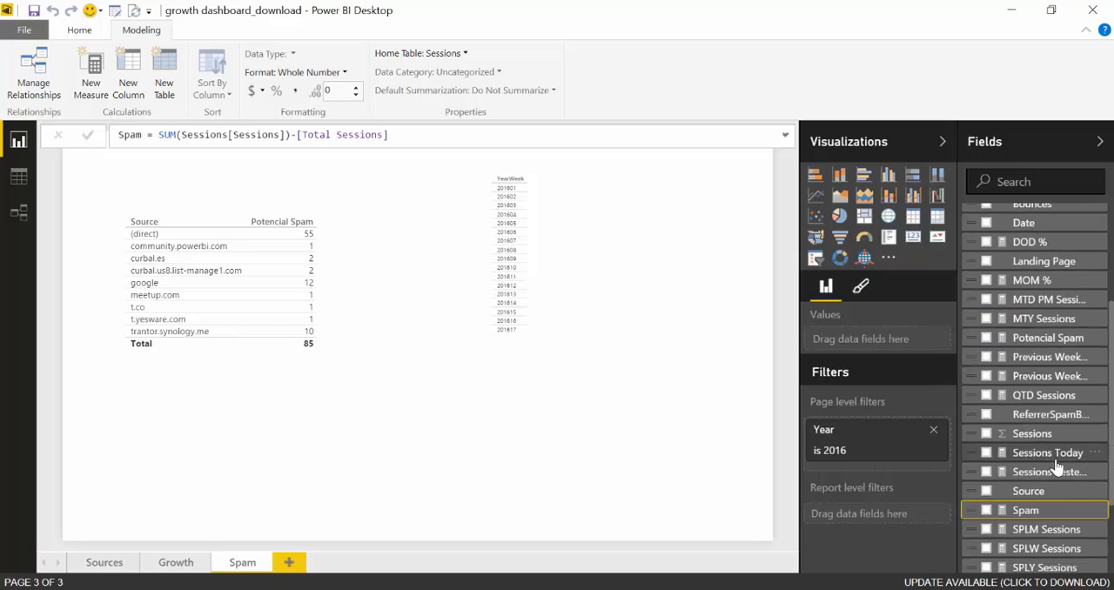
drag(1027, 512, 565, 248)
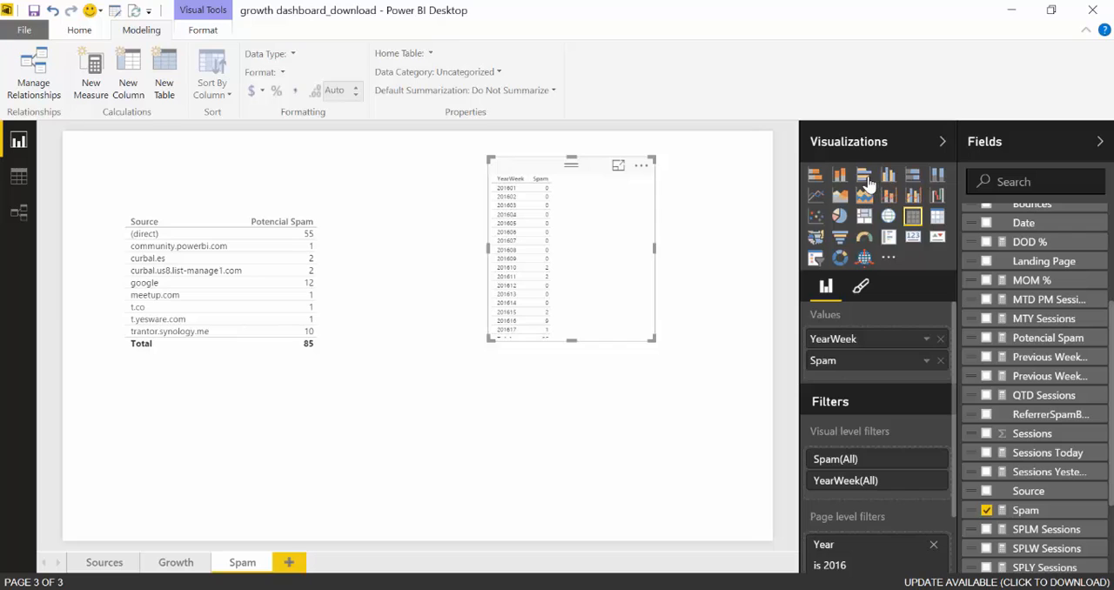
click(840, 177)
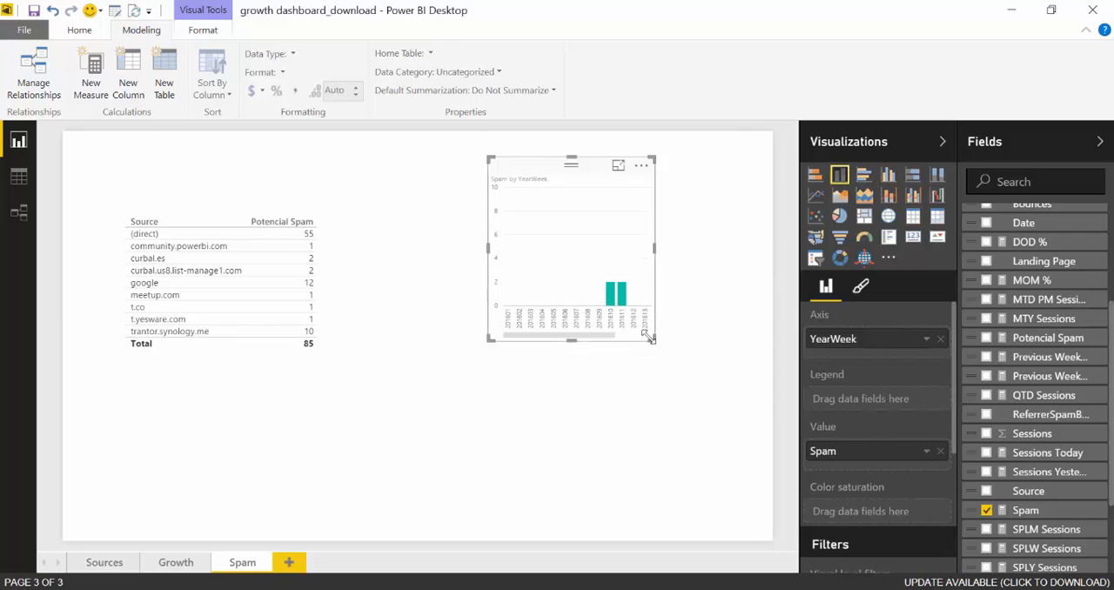
drag(653, 339, 730, 281)
drag(624, 169, 612, 174)
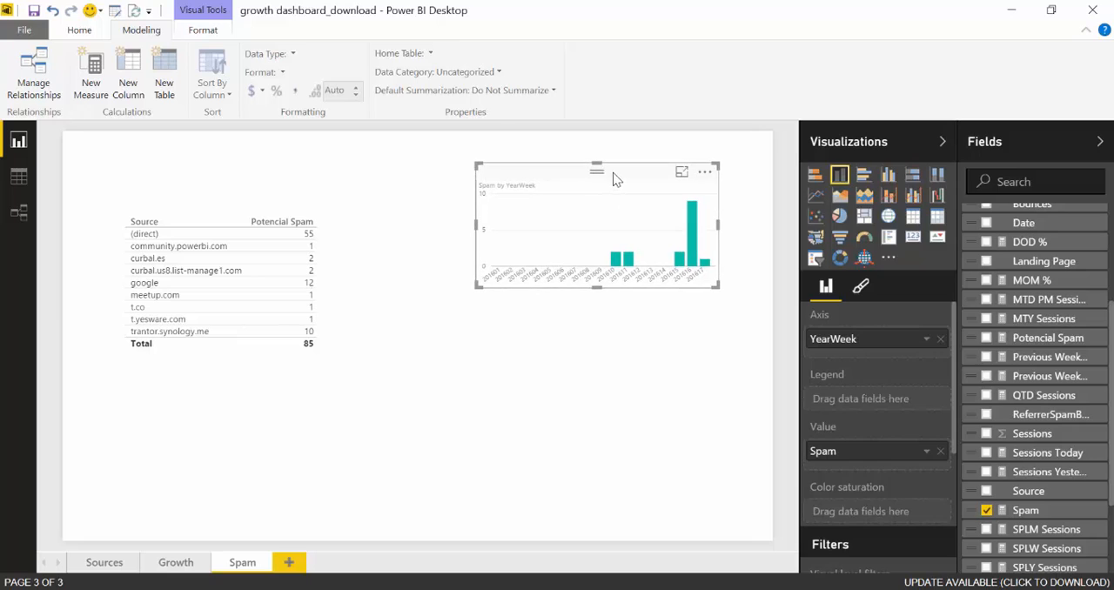
Cross-filter the source table by weeks 201616 and 201617 in the Spam by YearWeek chart to check their sources
click(694, 250)
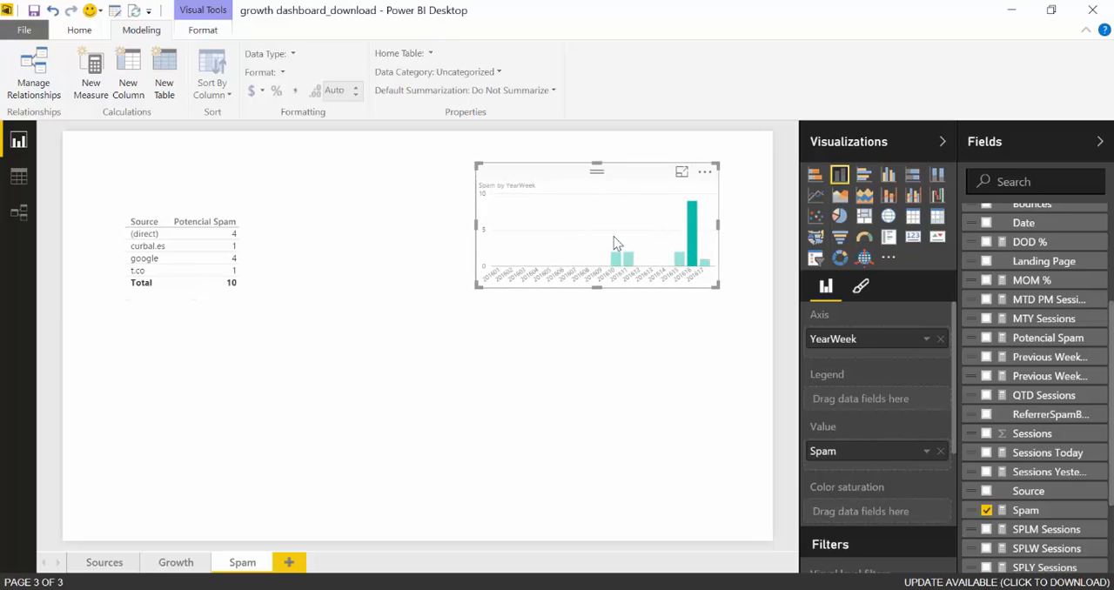
mouse_move(696, 248)
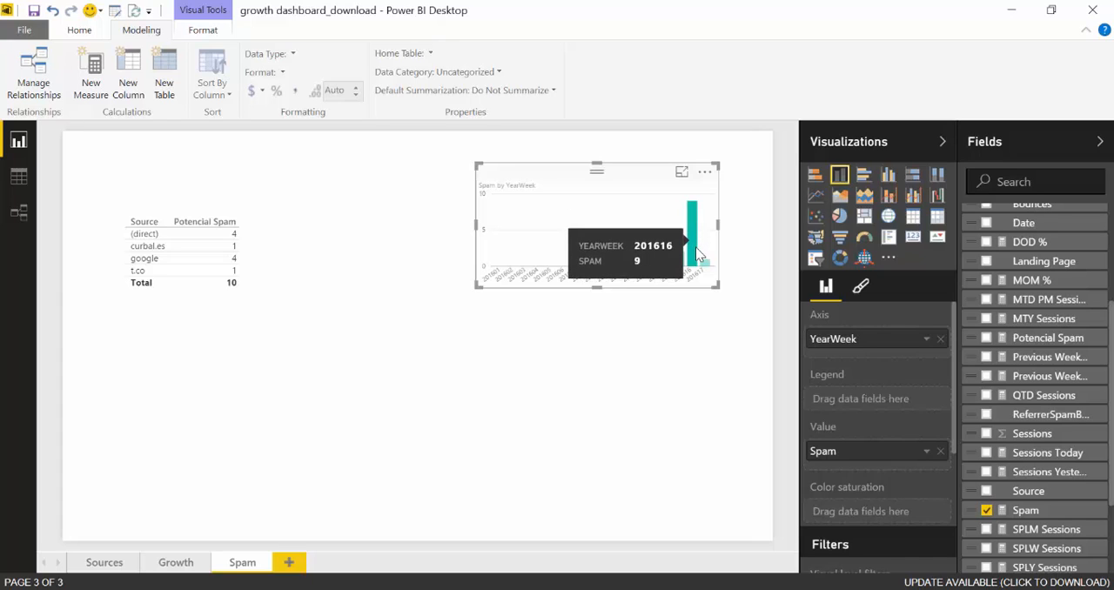
click(704, 261)
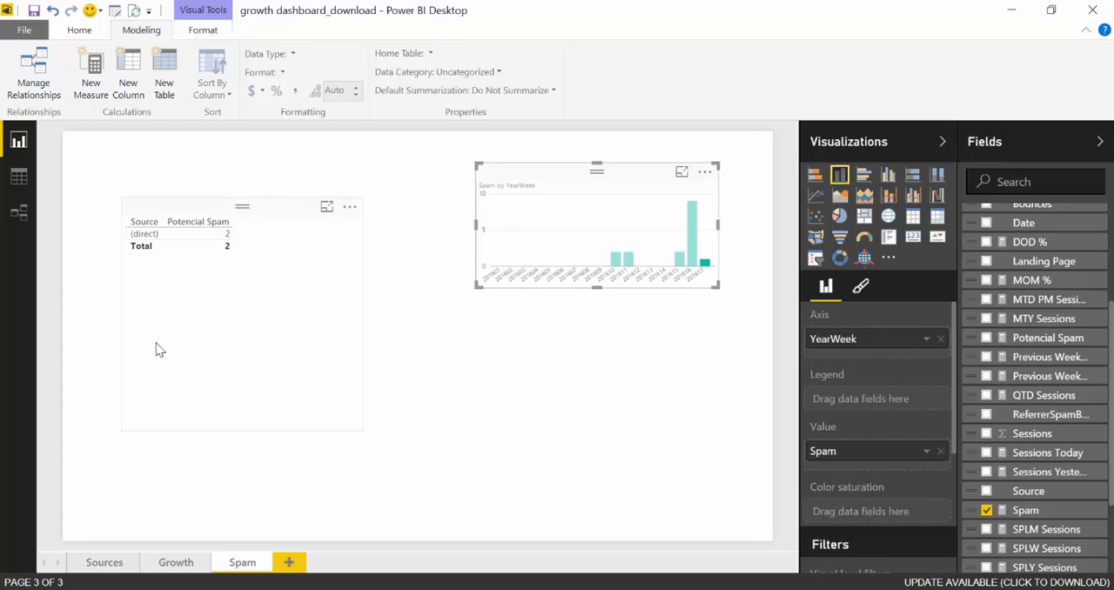
Shrink the source table and add a small table of the ReferrerSpamBlocker column below the Spam by YearWeek chart
click(360, 428)
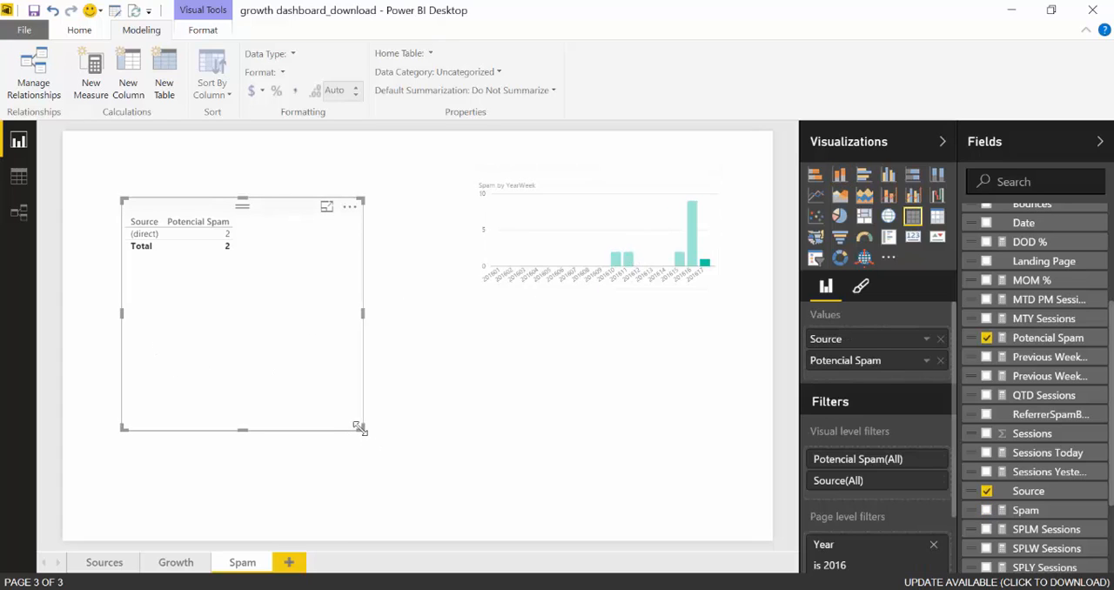
drag(360, 427, 322, 338)
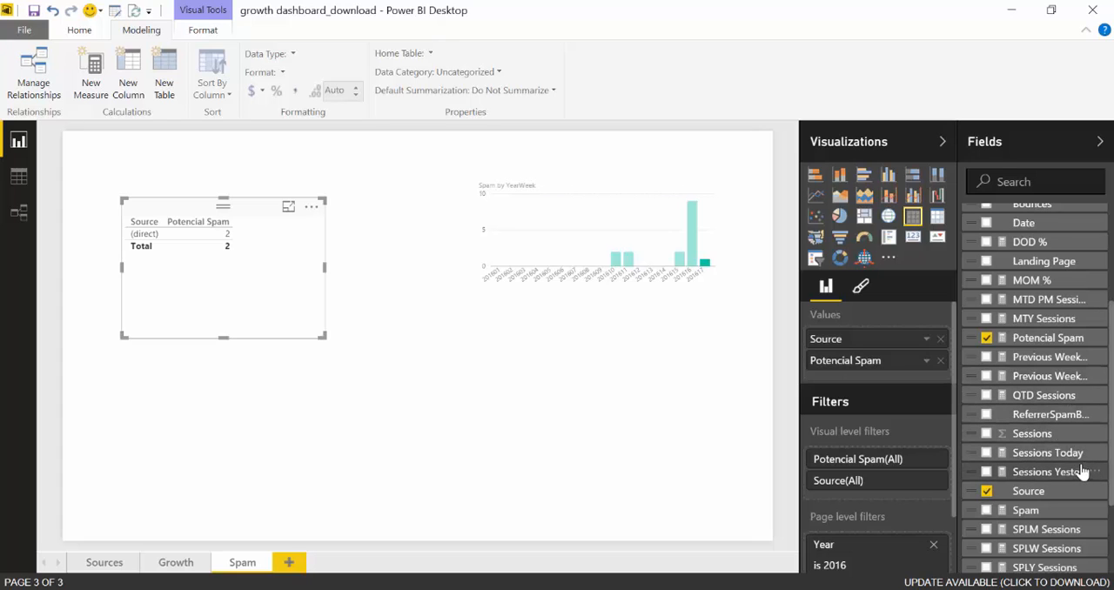
scroll(1083, 463, up, 2)
scroll(1086, 464, down, 2)
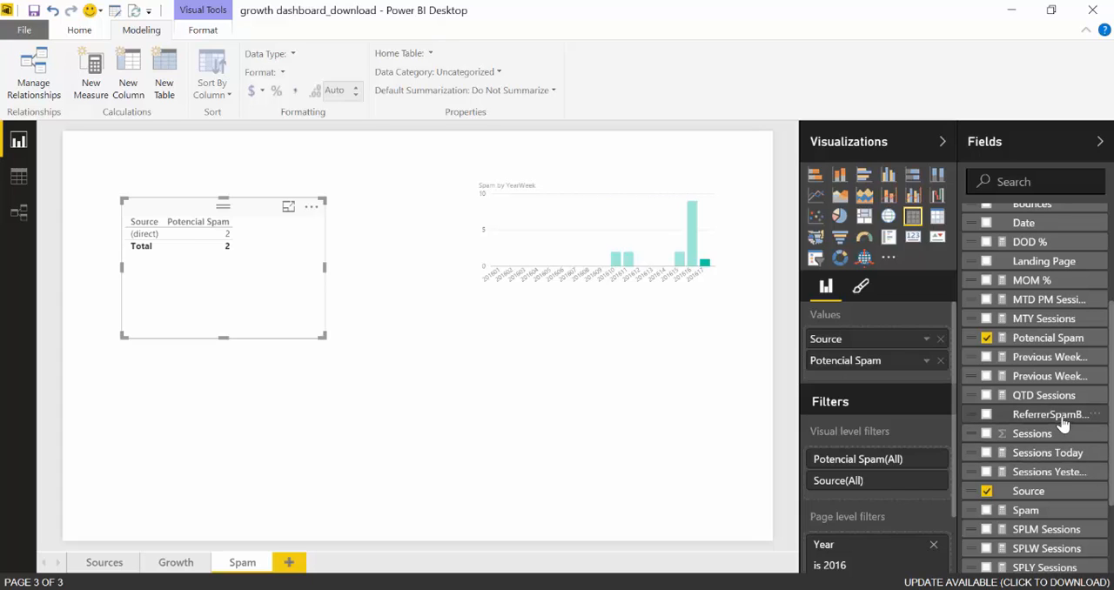
drag(1062, 424, 573, 394)
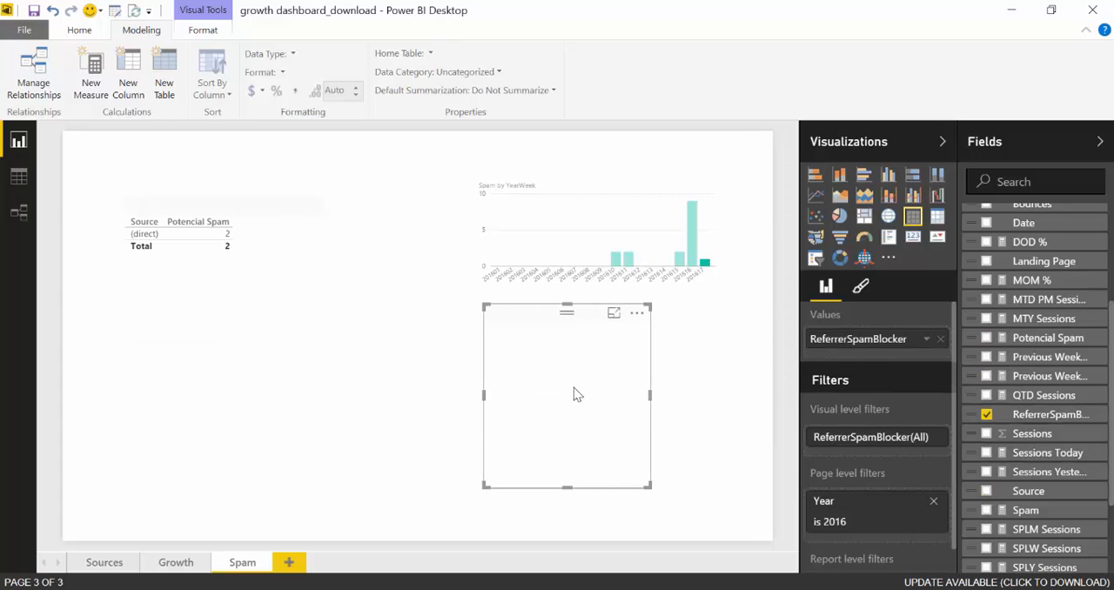
mouse_move(650, 487)
mouse_down()
mouse_move(607, 449)
mouse_move(597, 409)
mouse_up()
Set the ReferrerSpamBlocker table's text size to 14 pt and widen it to 394 to fit the domains of week 201616
click(860, 286)
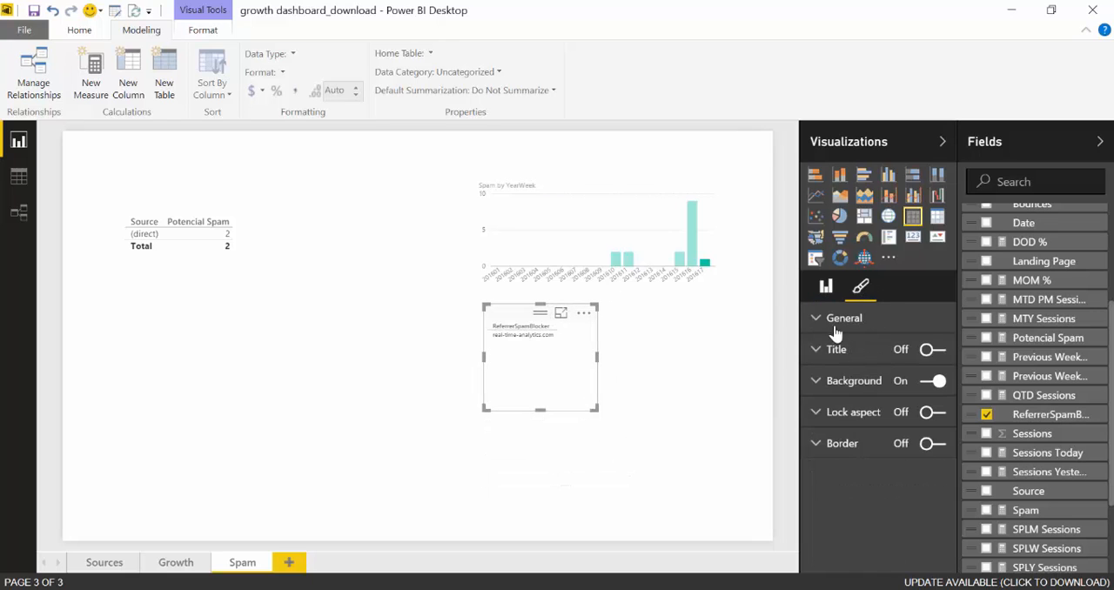
click(835, 322)
drag(888, 413, 899, 414)
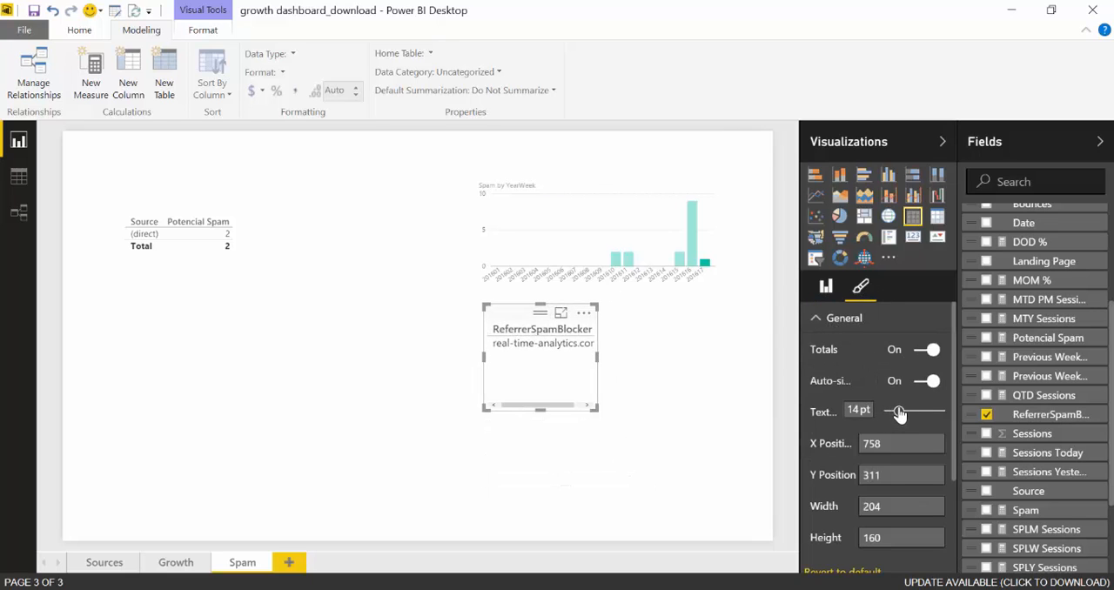
drag(598, 410, 656, 407)
click(691, 233)
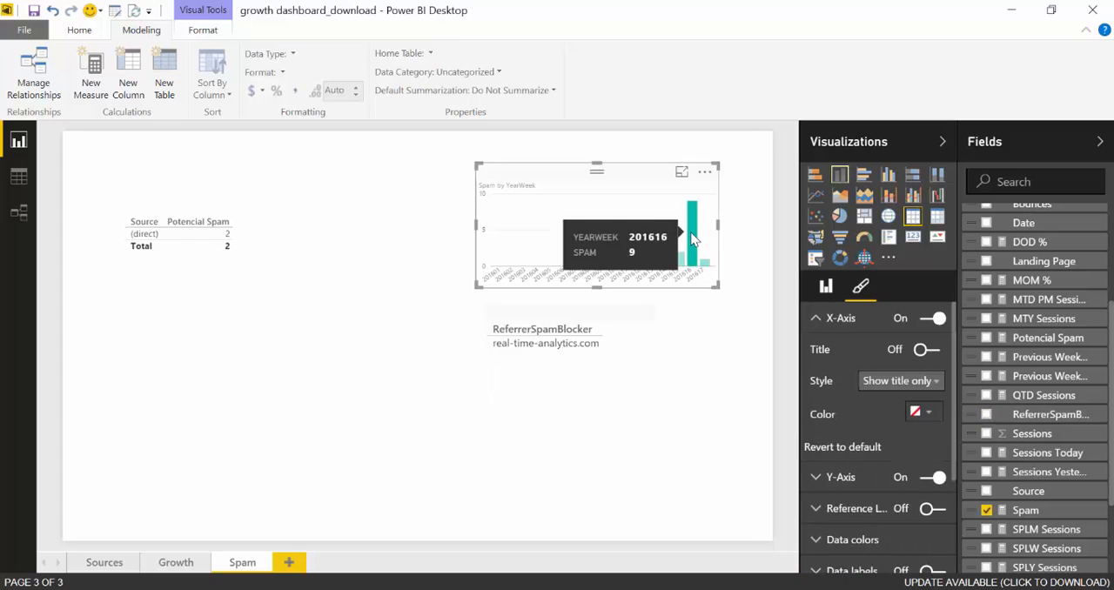
click(656, 399)
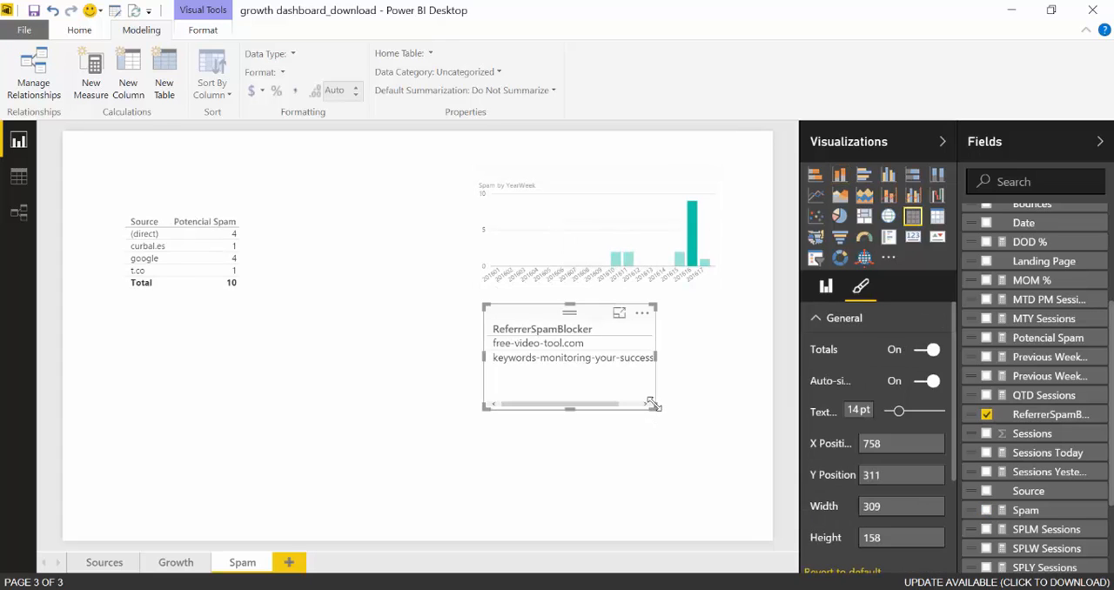
drag(655, 406, 702, 406)
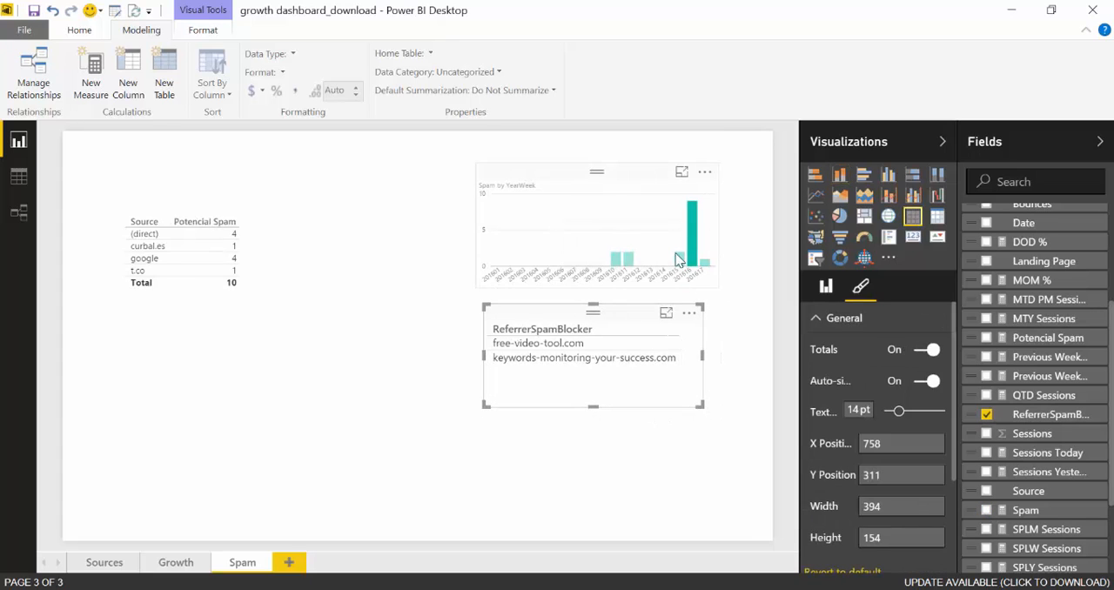
Compare potential spam sources and blocked referrers for weeks 201615, 201616 and 201617, and glance at the Referrer Spam Blocker blacklist in the browser
click(679, 260)
click(358, 264)
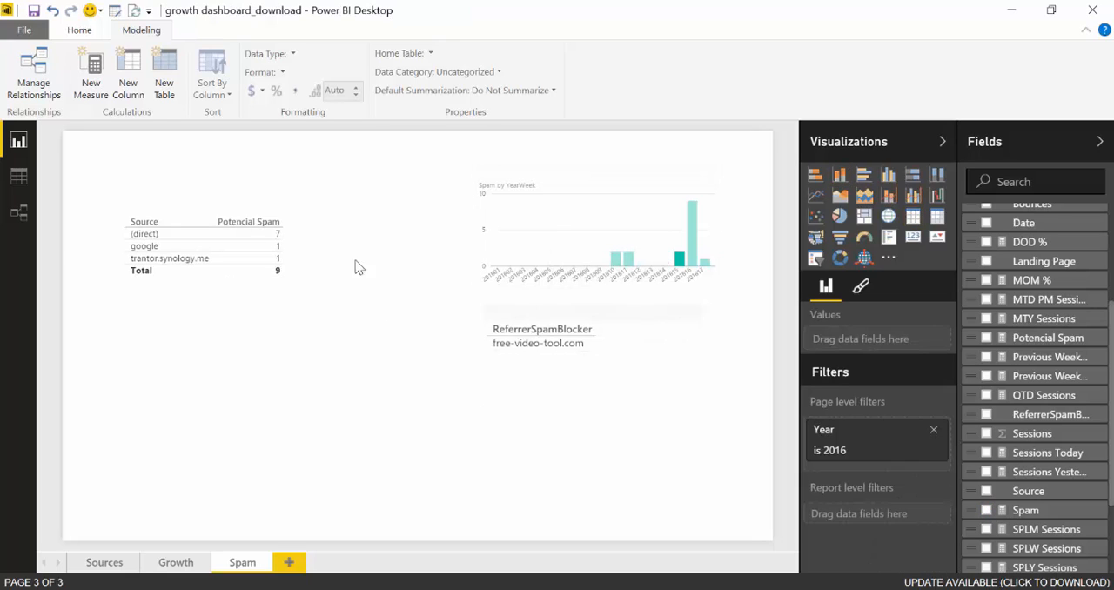
click(174, 228)
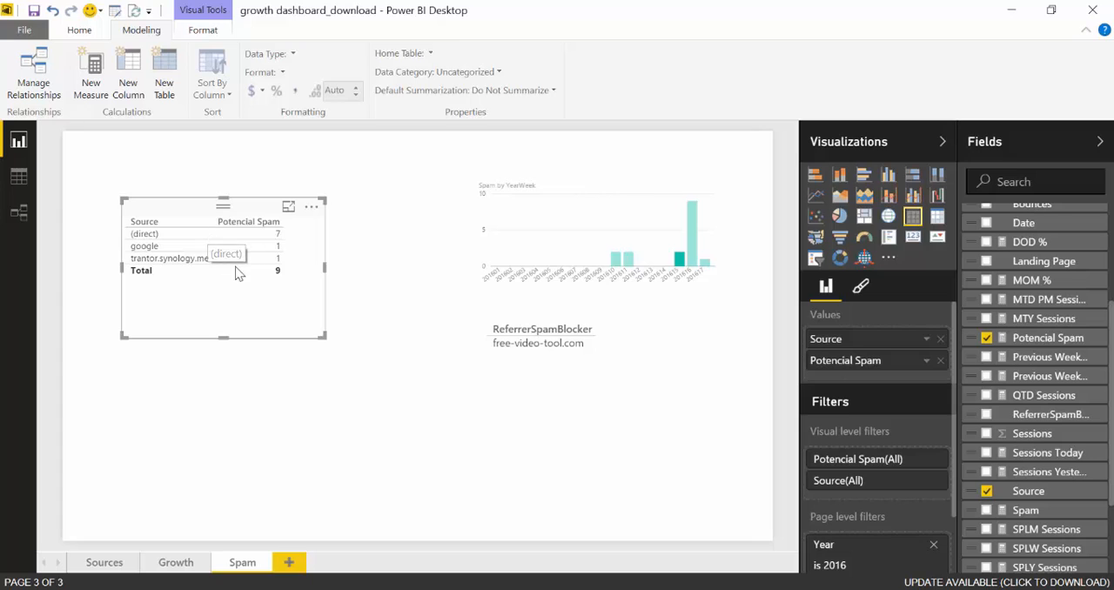
click(691, 261)
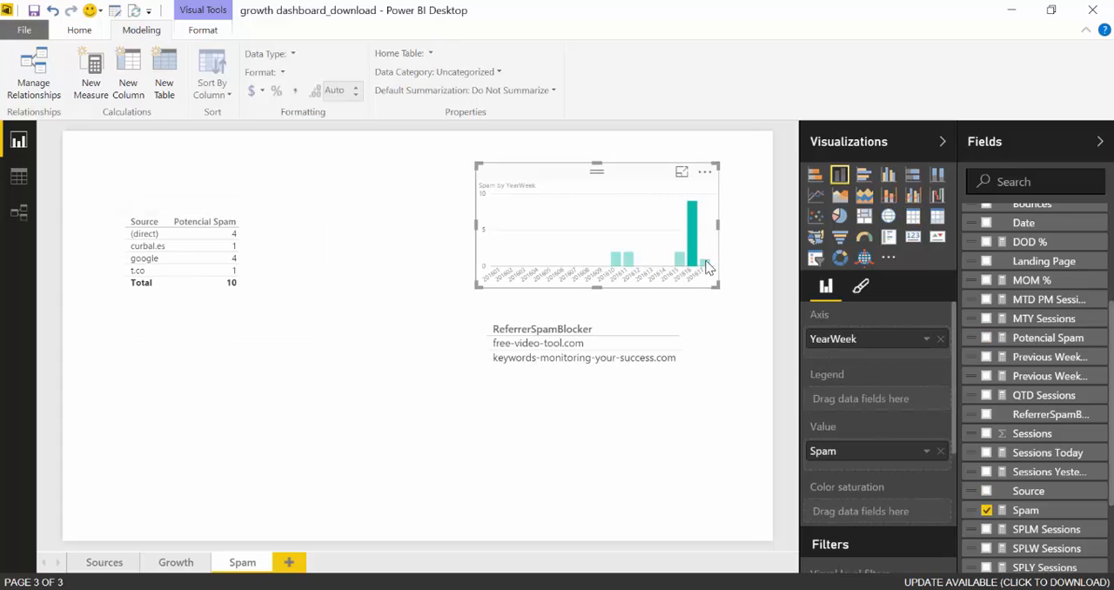
click(704, 262)
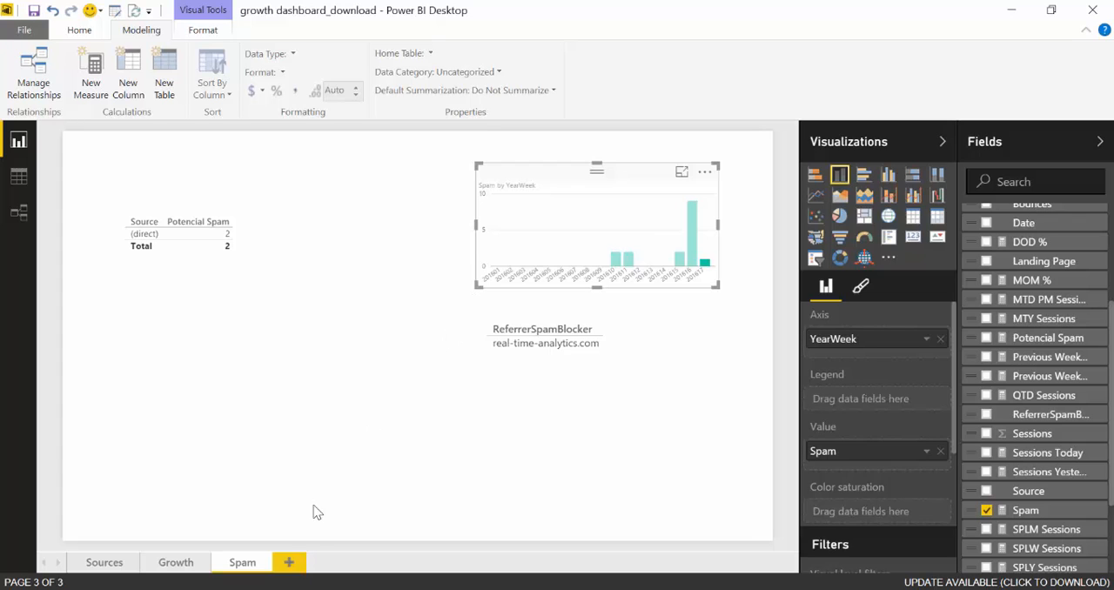
key(alt+Tab)
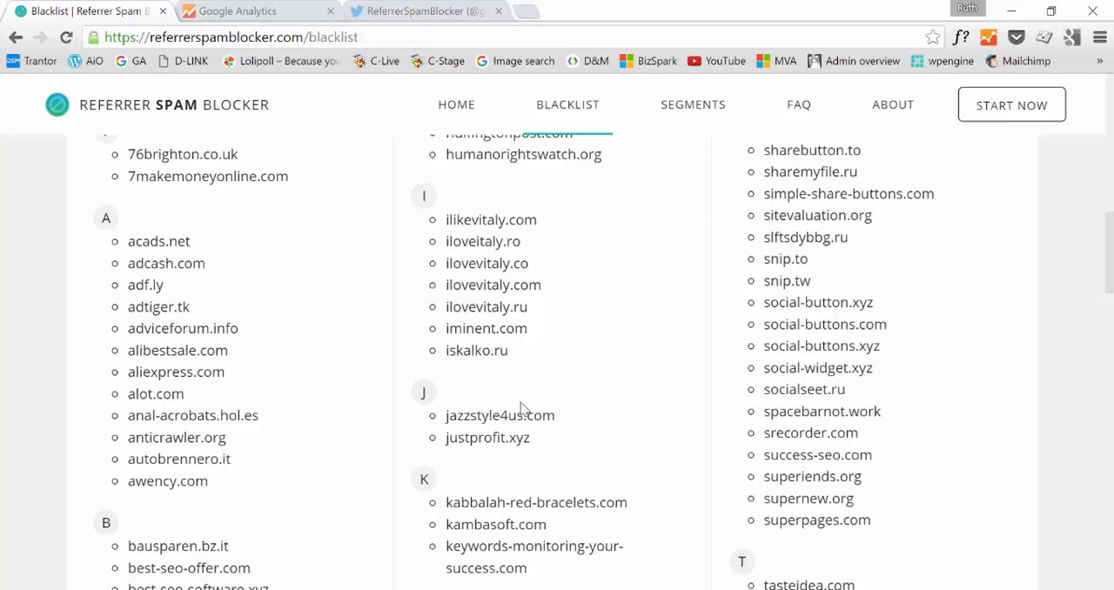
key(alt+Tab)
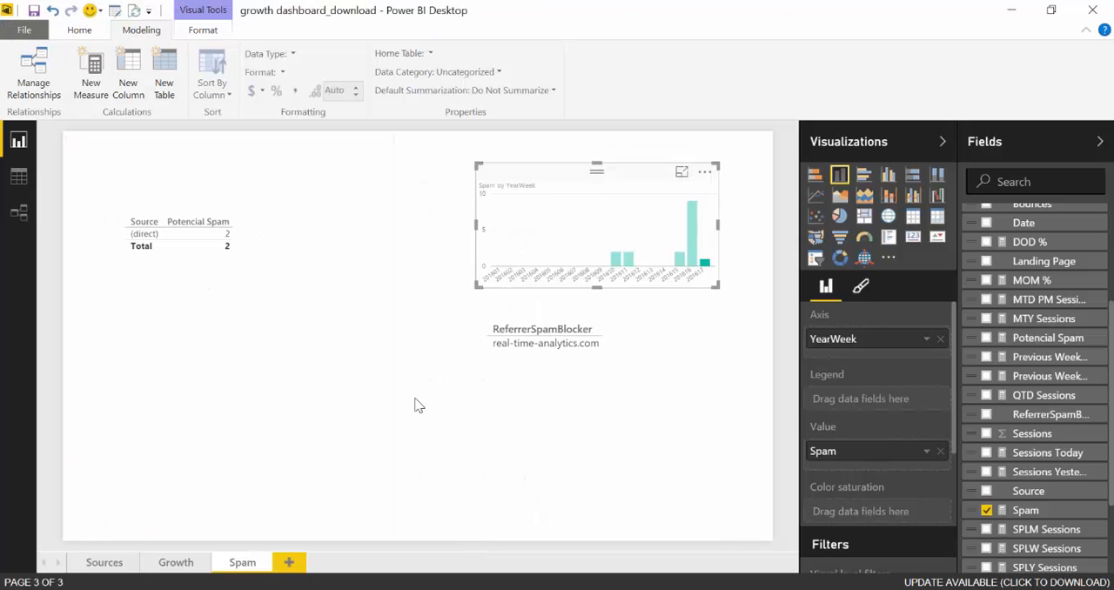